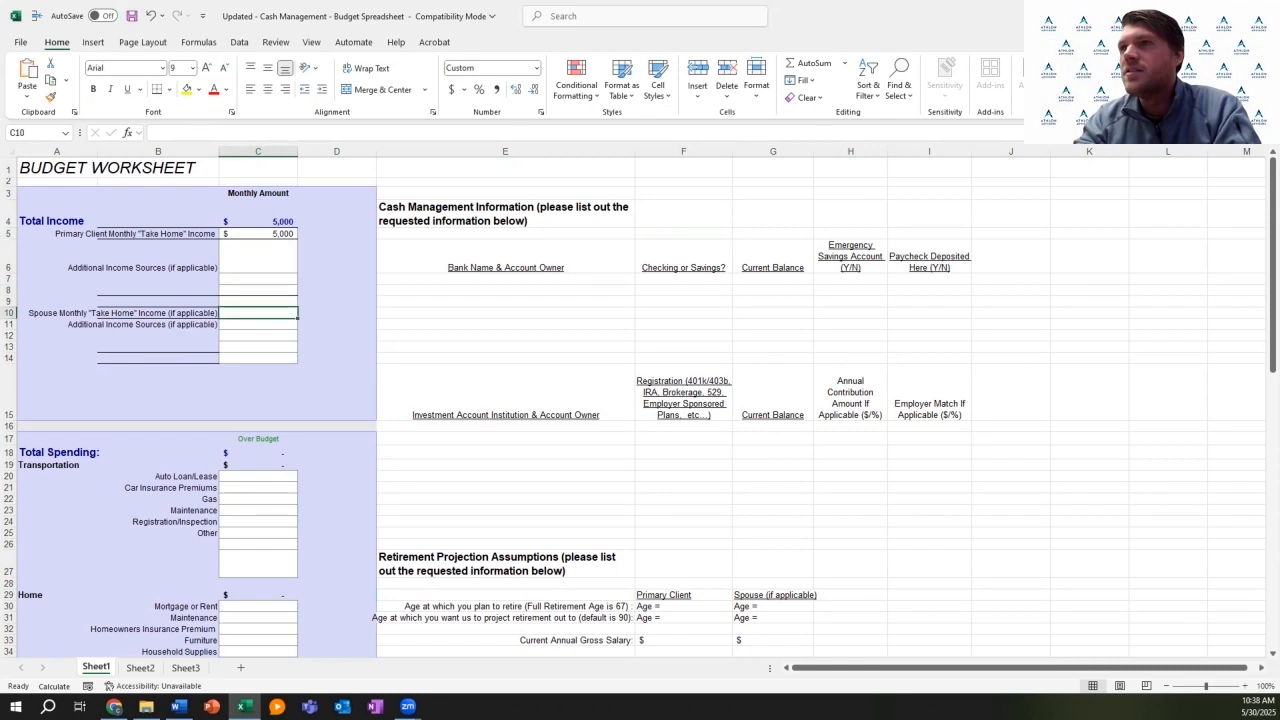
# Step: Commit the spouse's $5,000 take-home income so Total Income shows 10,000
pyautogui.click(258, 301)
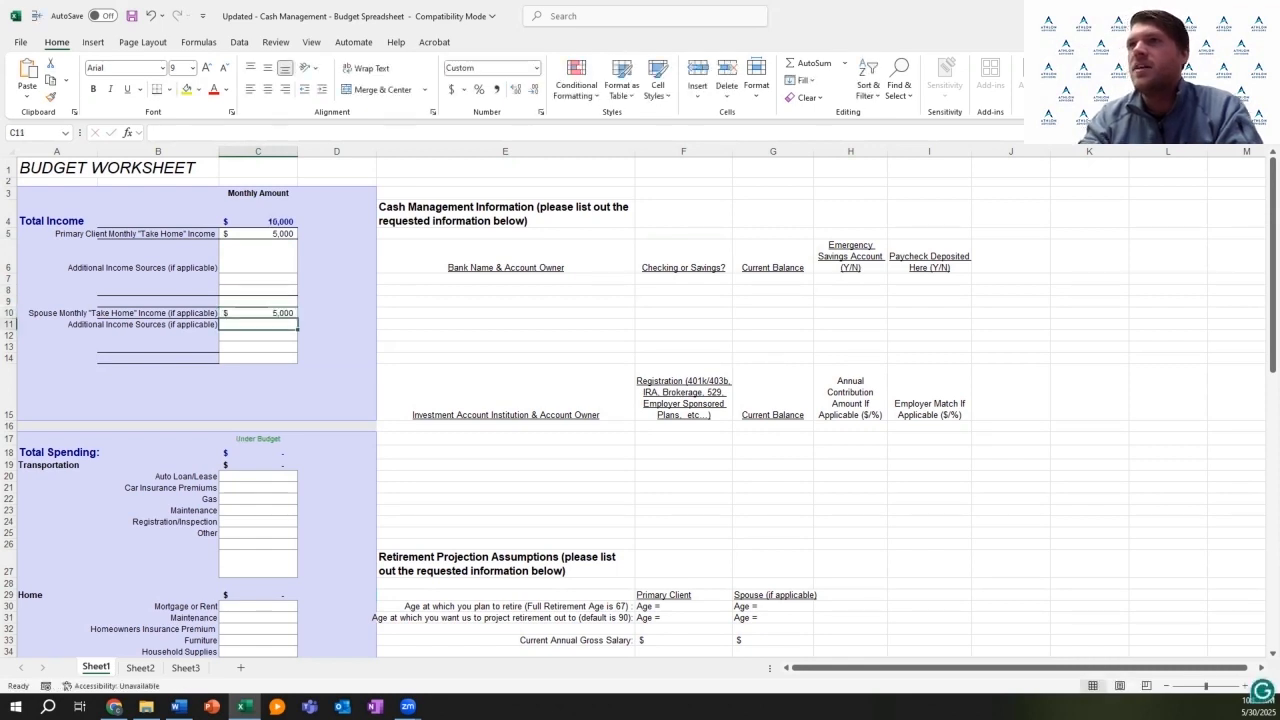
pyautogui.press('Up')
pyautogui.press('Up')
pyautogui.press('Up')
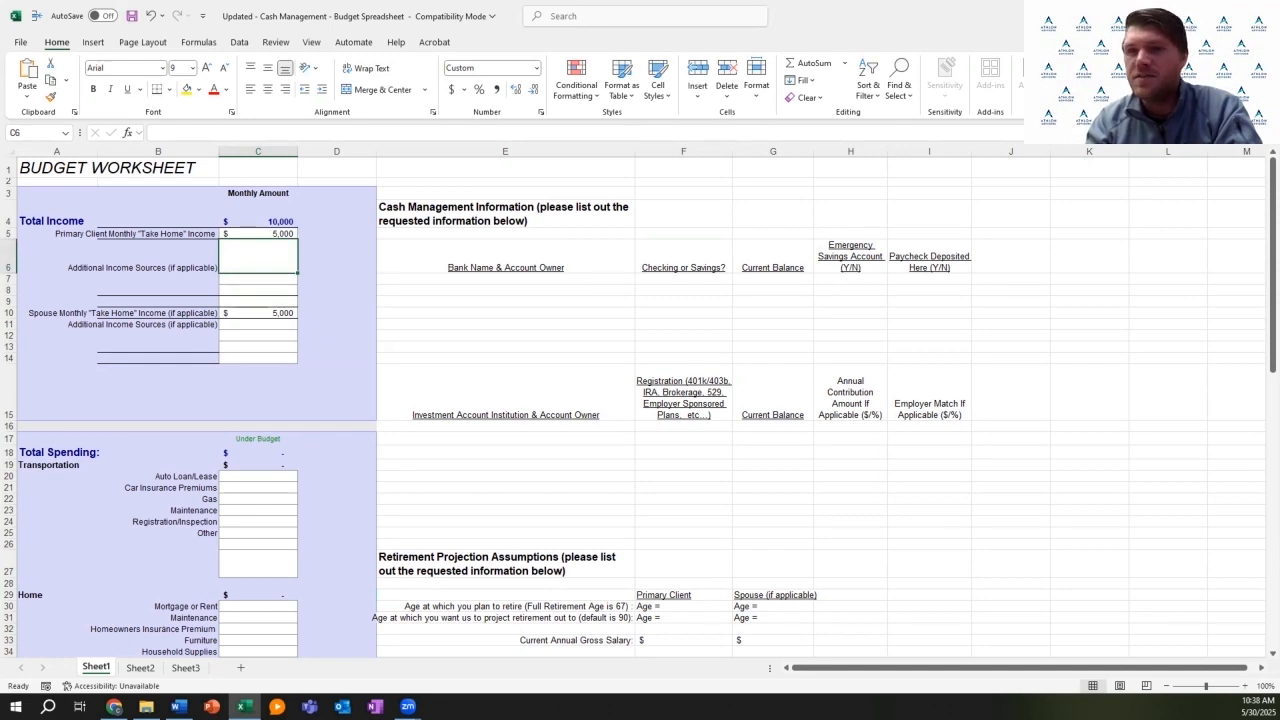
pyautogui.press('Down')
pyautogui.press('Down')
# Step: Move down to the Transportation section and select the Auto Loan/Lease amount cell
pyautogui.scroll(-1, 633, 406)
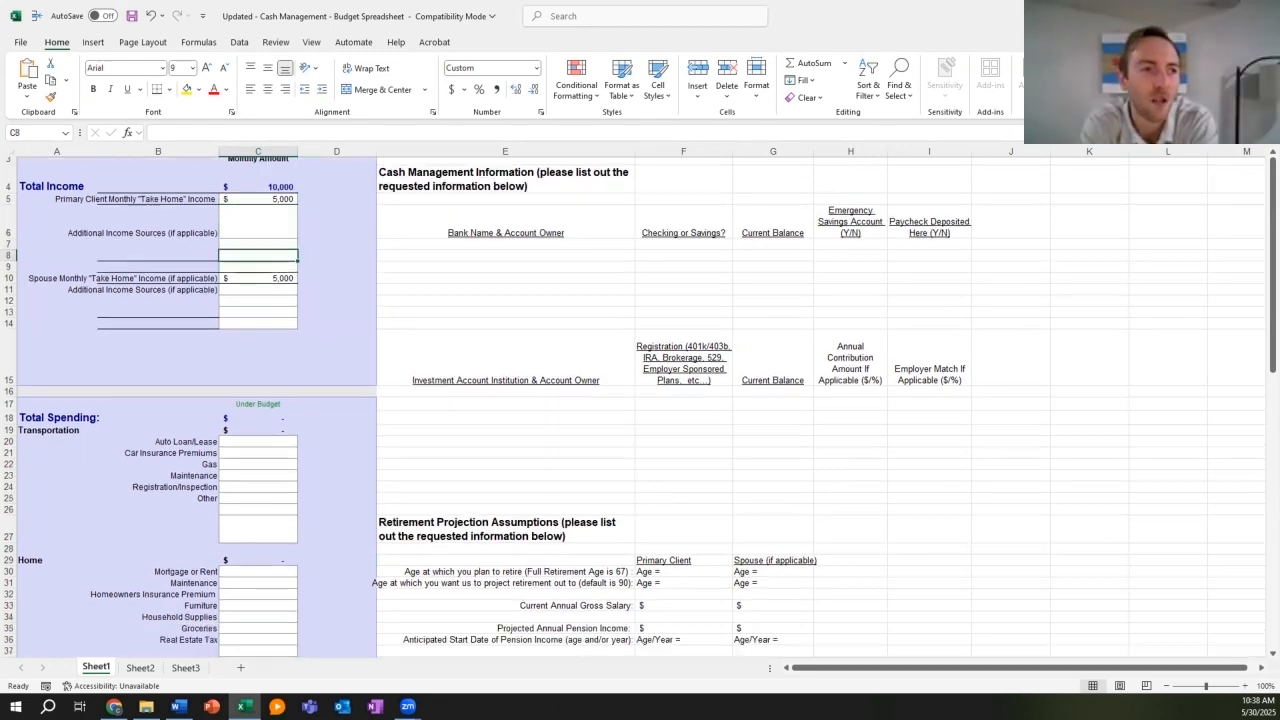
pyautogui.click(257, 440)
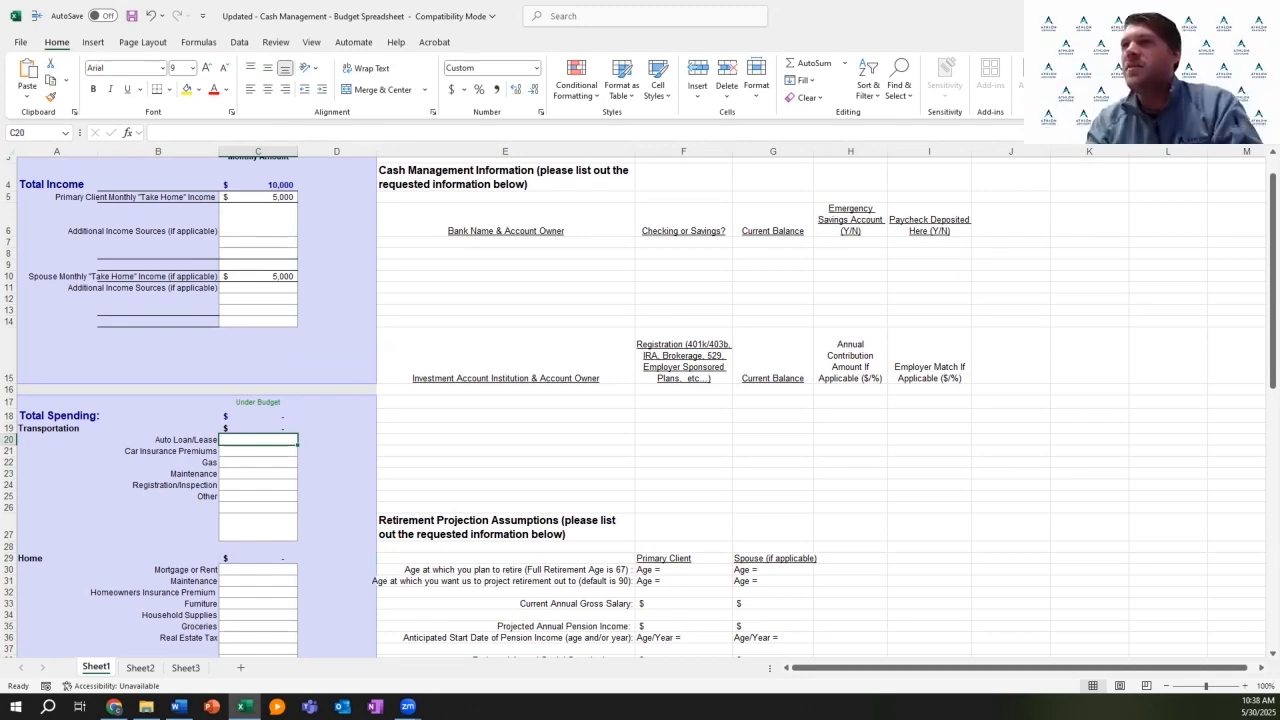
pyautogui.scroll(-3, 633, 407)
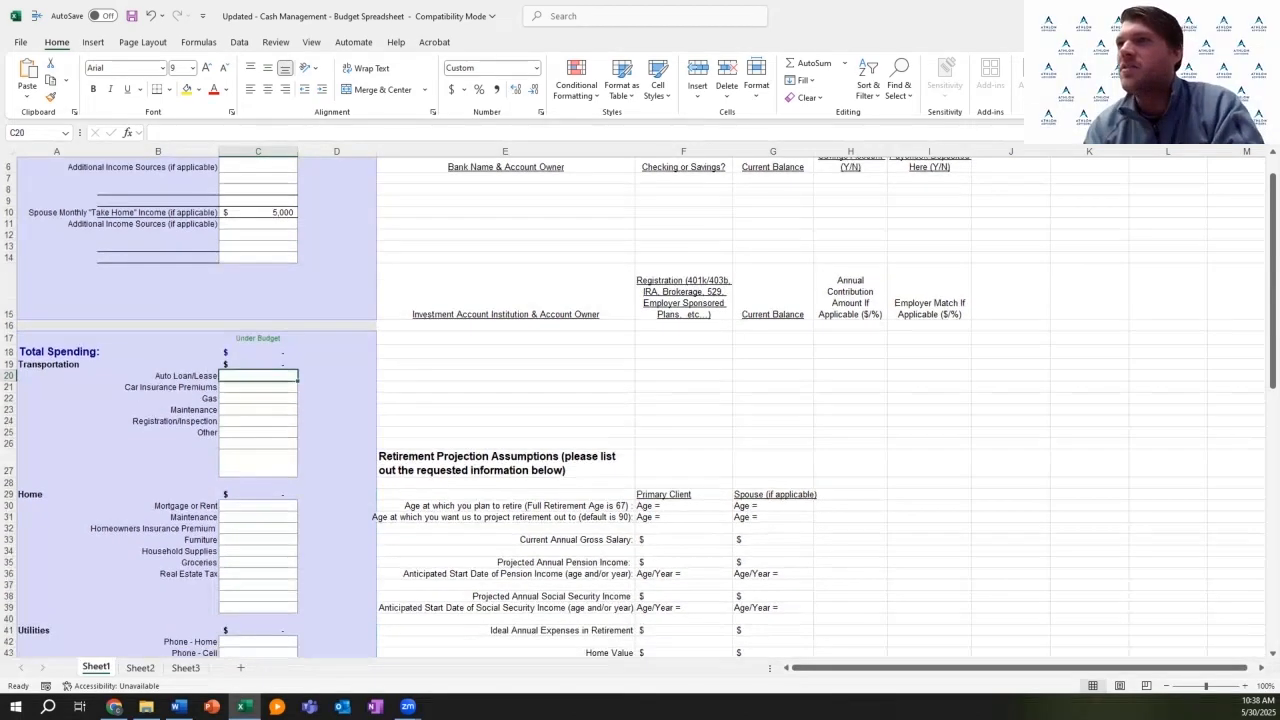
pyautogui.scroll(-1, 633, 407)
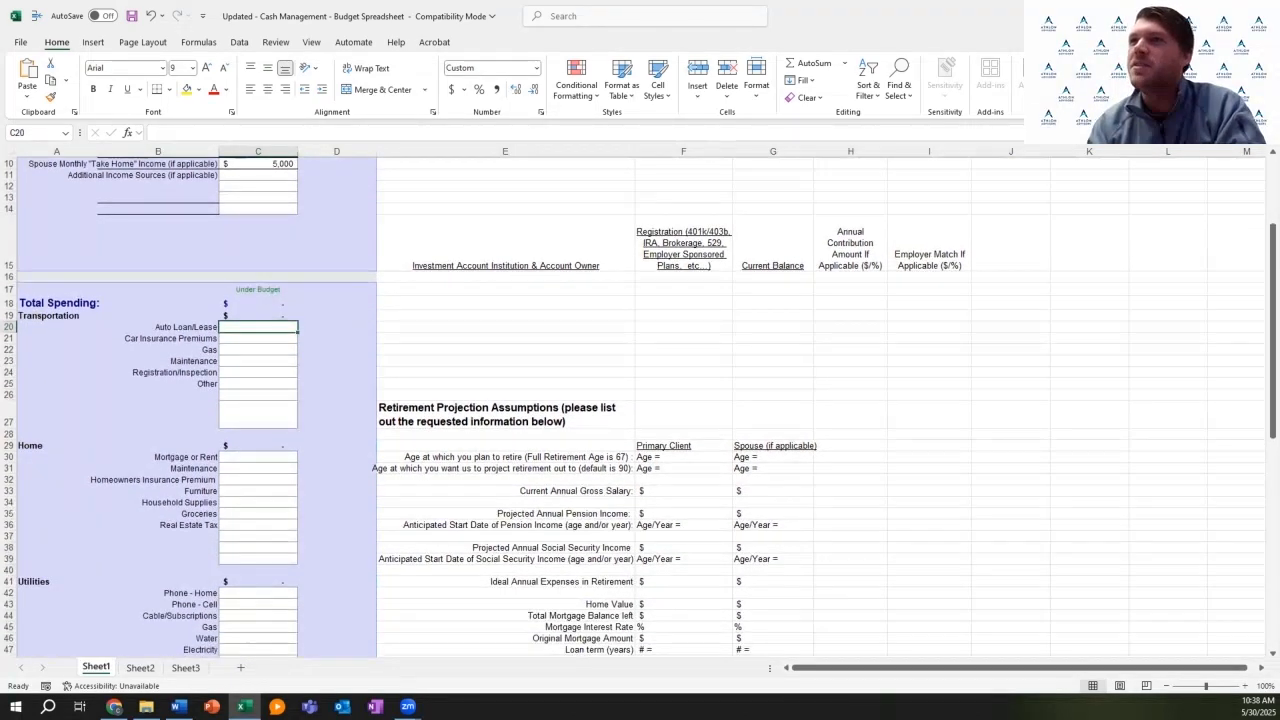
pyautogui.scroll(4, 633, 407)
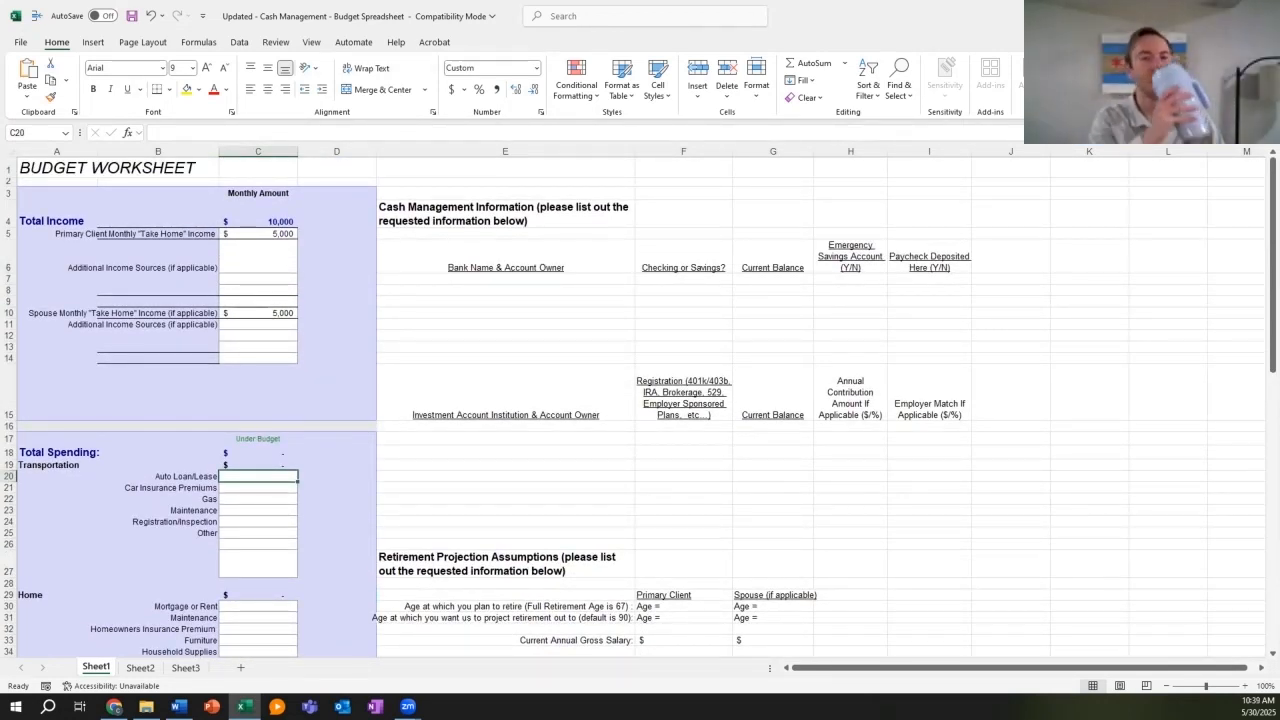
pyautogui.scroll(-1, 632, 407)
pyautogui.scroll(1, 632, 407)
pyautogui.scroll(-1, 632, 407)
pyautogui.scroll(1, 632, 407)
pyautogui.scroll(-1, 632, 407)
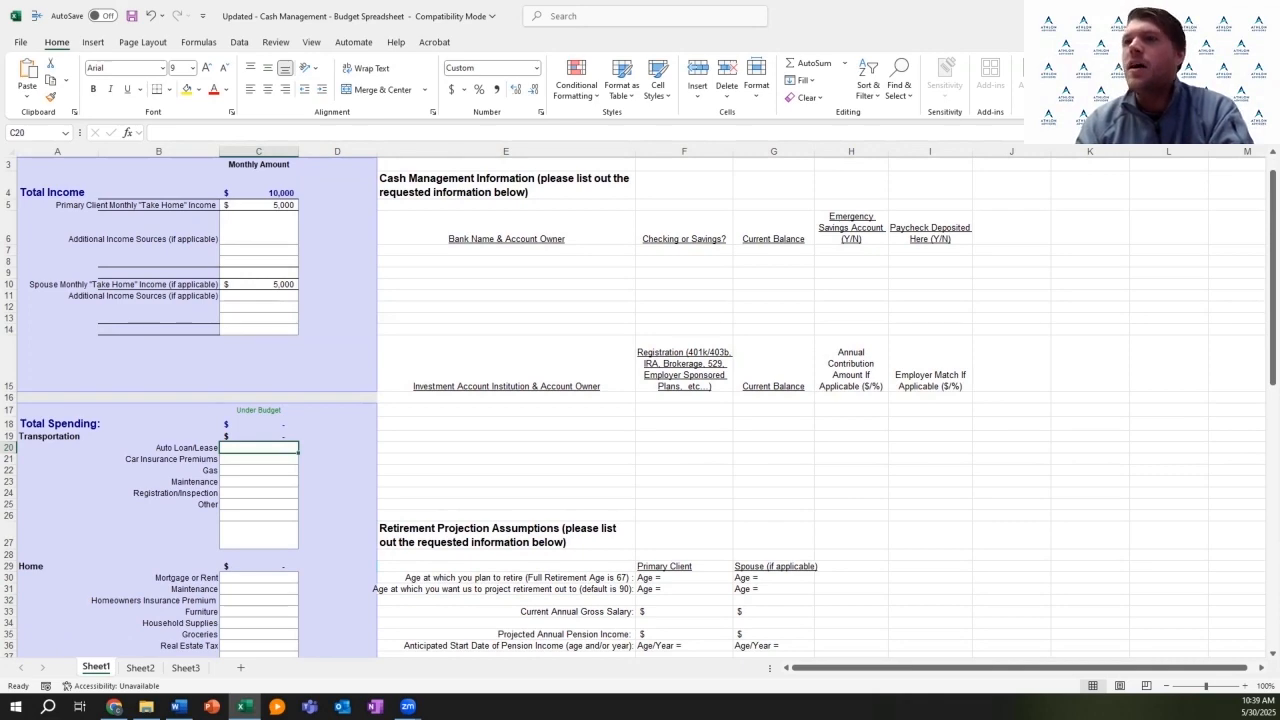
pyautogui.scroll(-2, 632, 407)
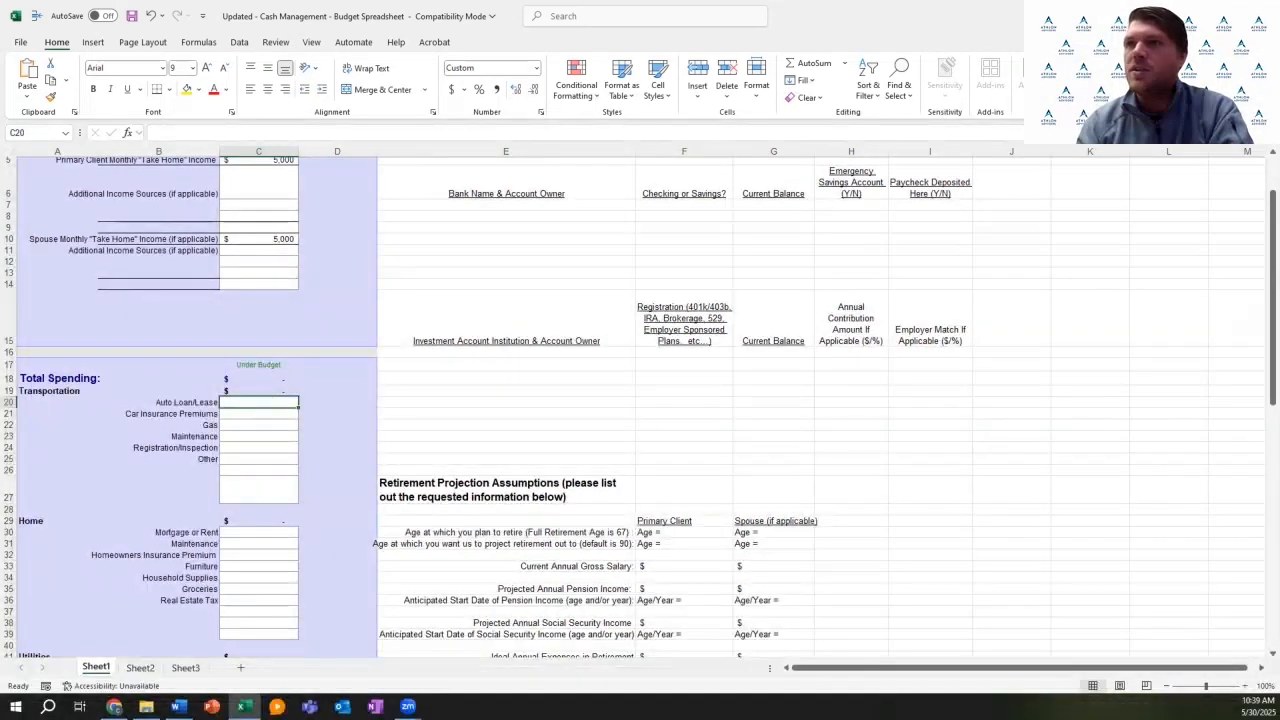
pyautogui.scroll(-2, 632, 407)
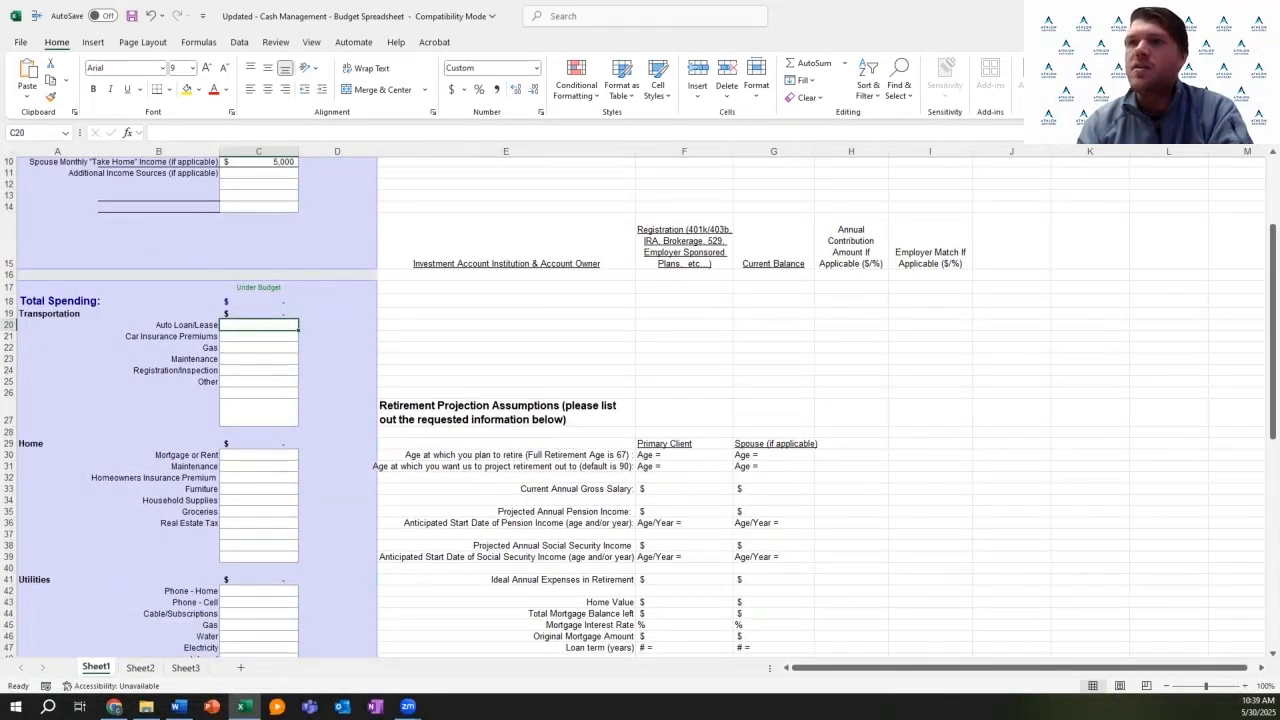
pyautogui.scroll(-2, 632, 407)
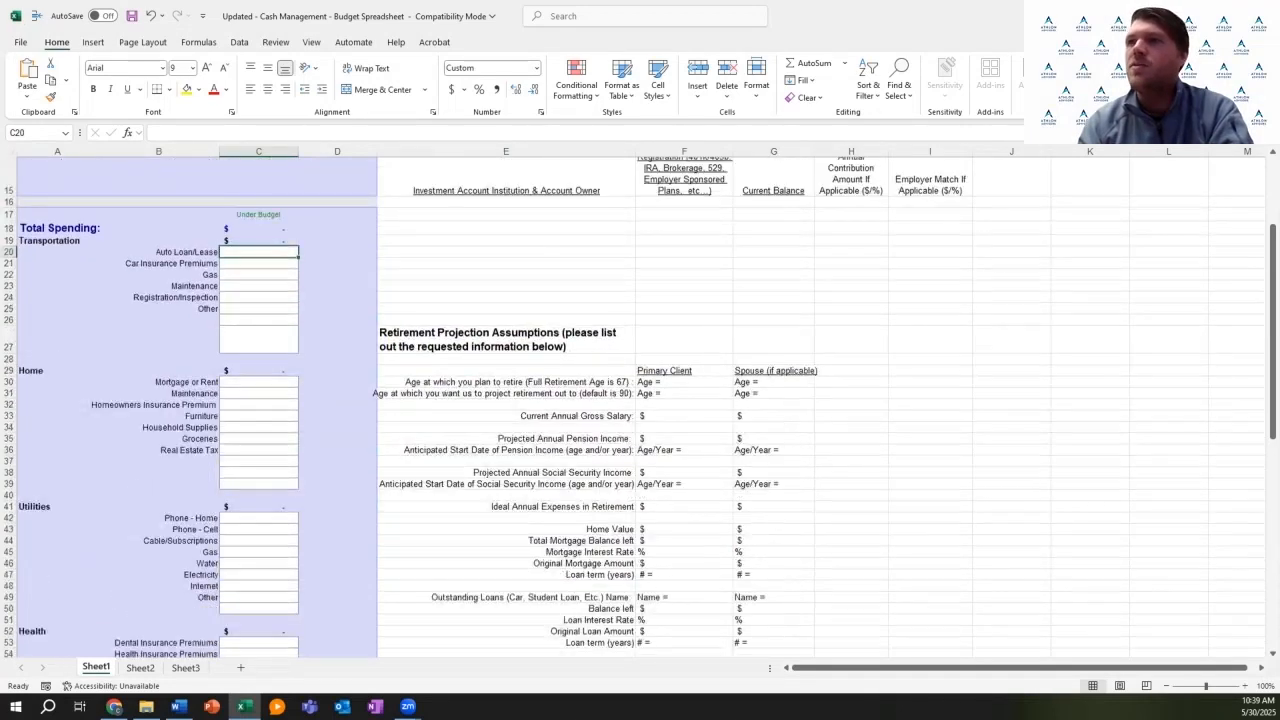
pyautogui.scroll(2, 632, 407)
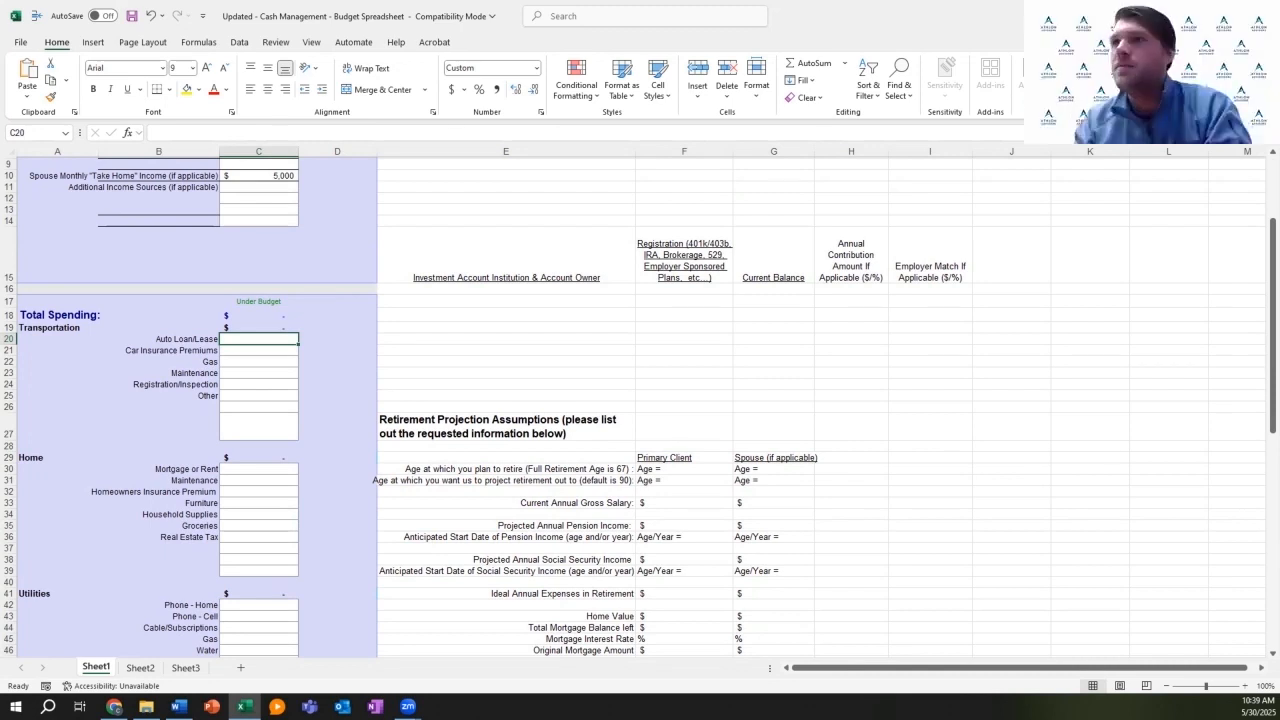
# Step: Enter 350 for car insurance premiums and 200 for gas under Transportation
pyautogui.click(259, 351)
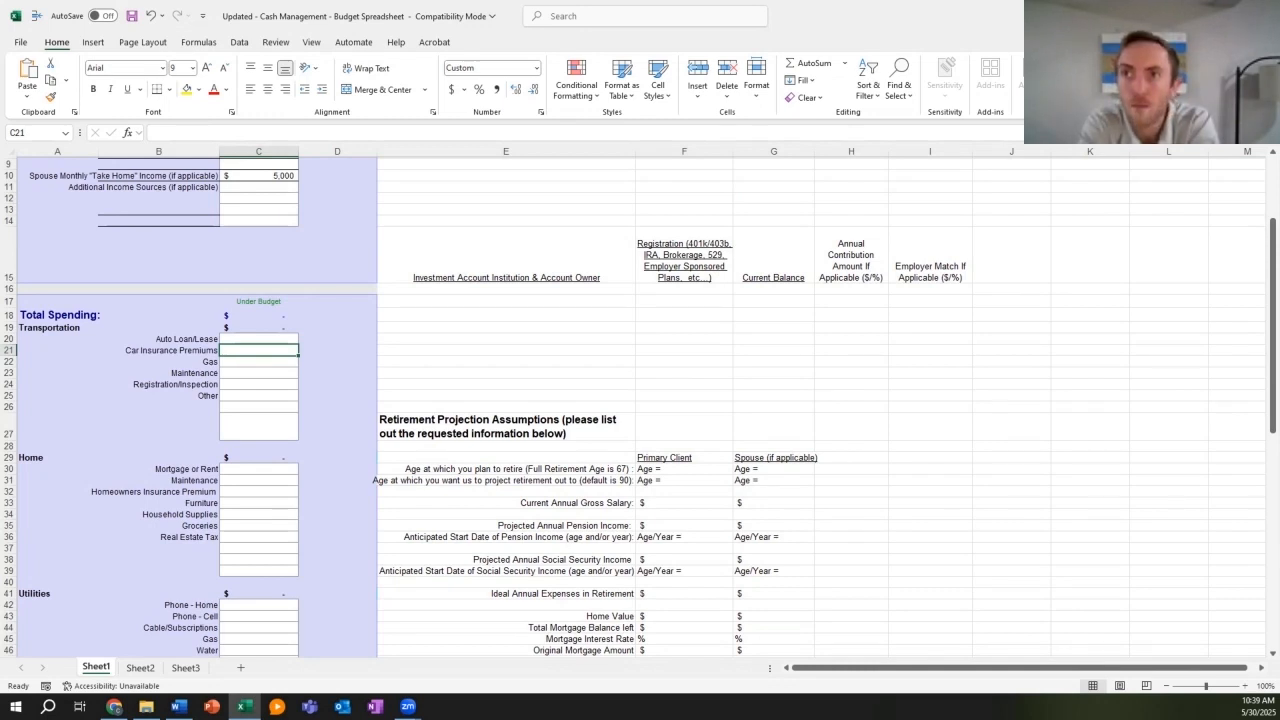
pyautogui.write('350')
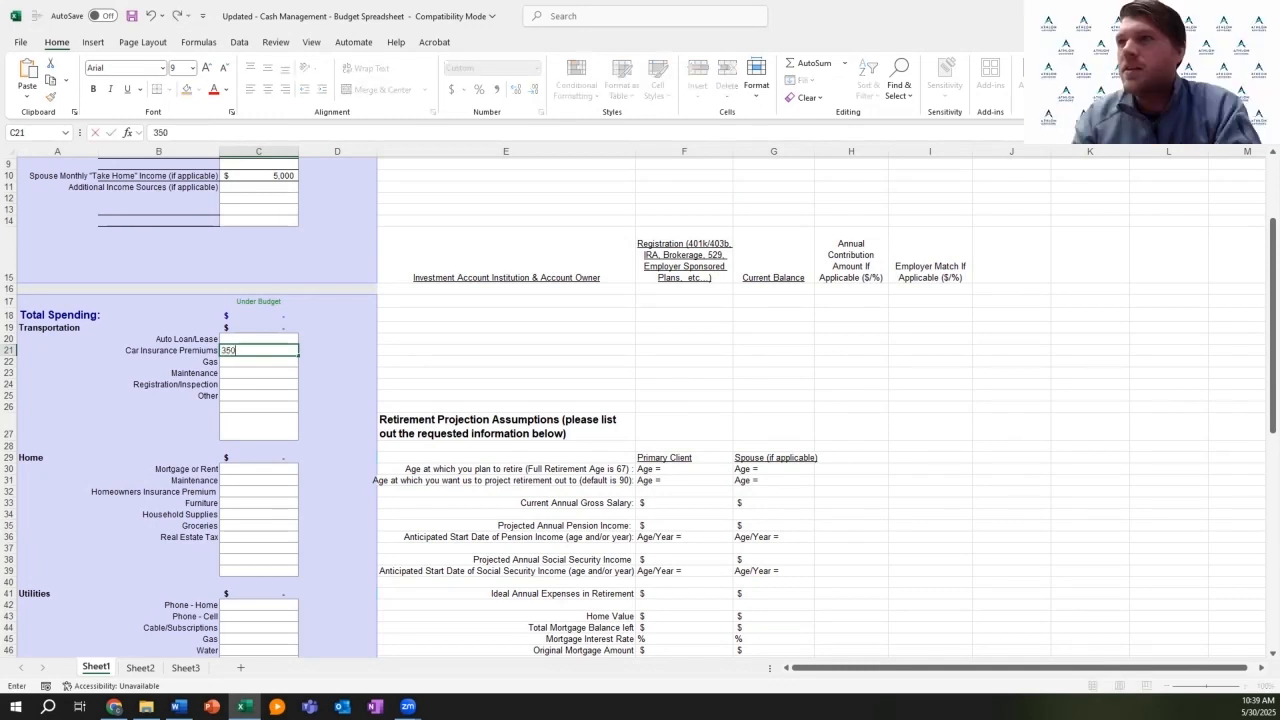
pyautogui.press('Return')
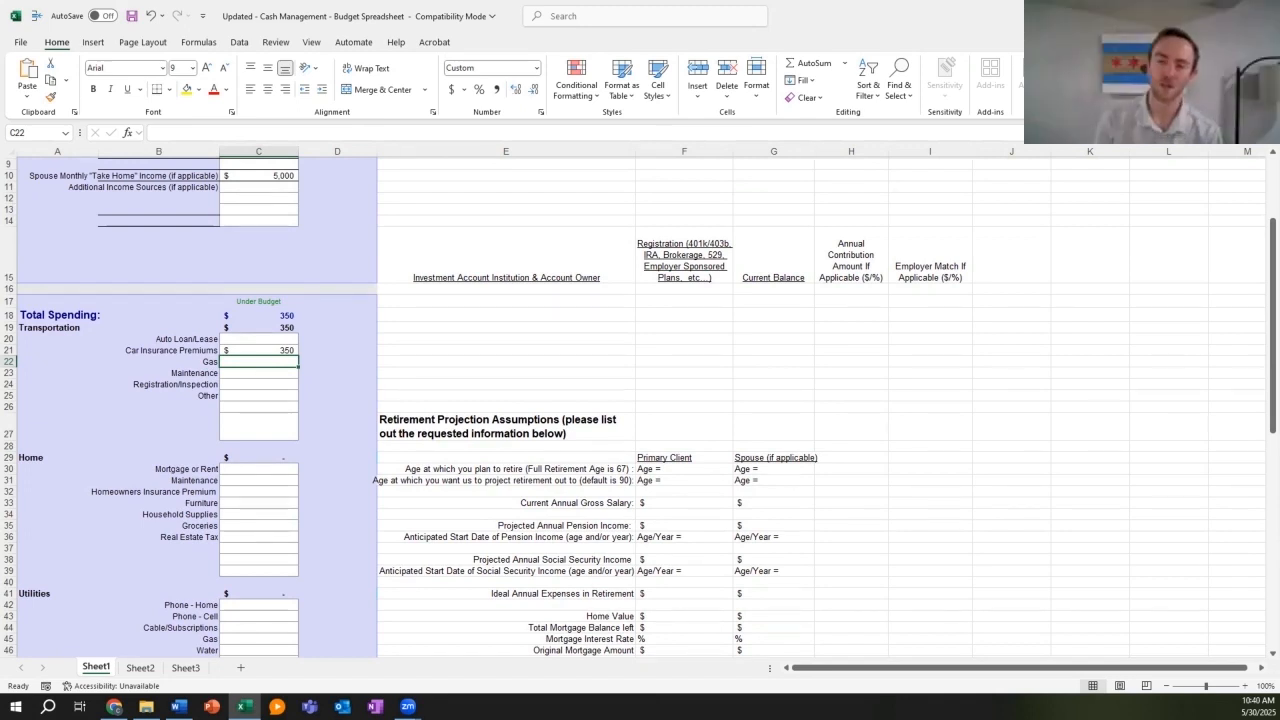
pyautogui.write('20')
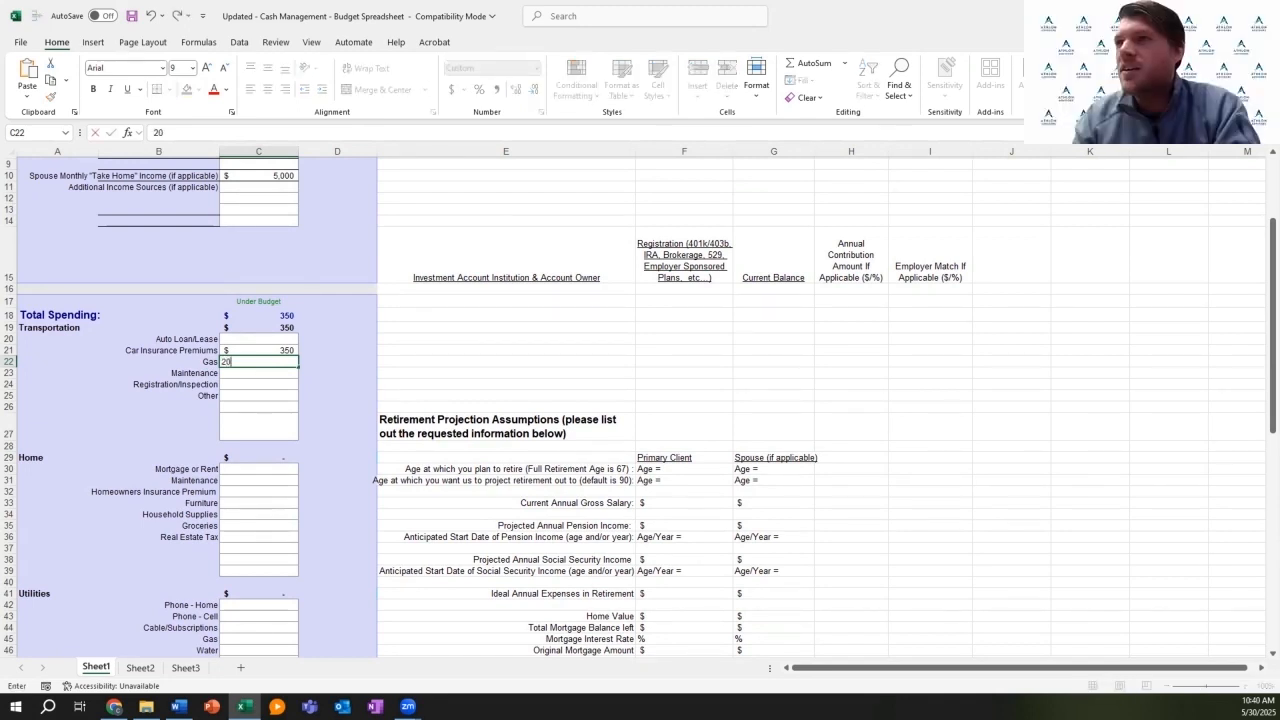
pyautogui.write('0')
pyautogui.press('Return')
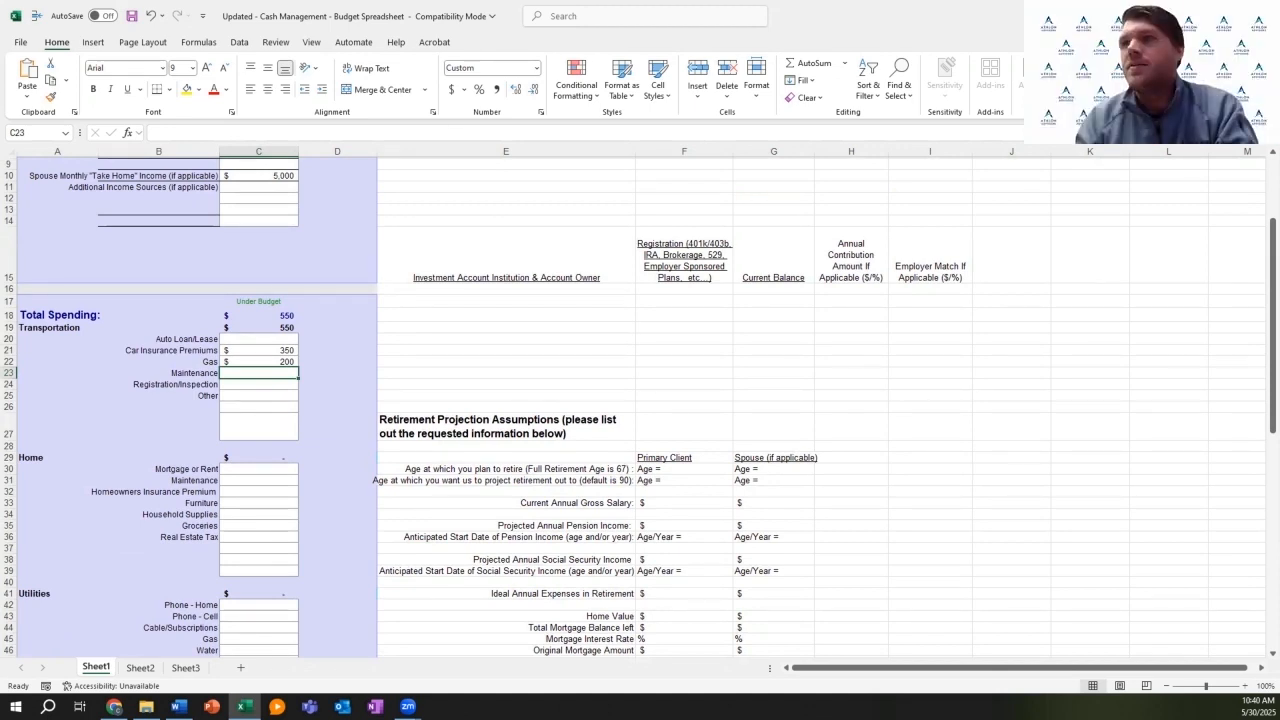
# Step: Enter 200 as the Maintenance amount under Transportation, raising its total to 750
pyautogui.scroll(2, 640, 400)
pyautogui.scroll(3, 640, 400)
pyautogui.scroll(-2, 640, 400)
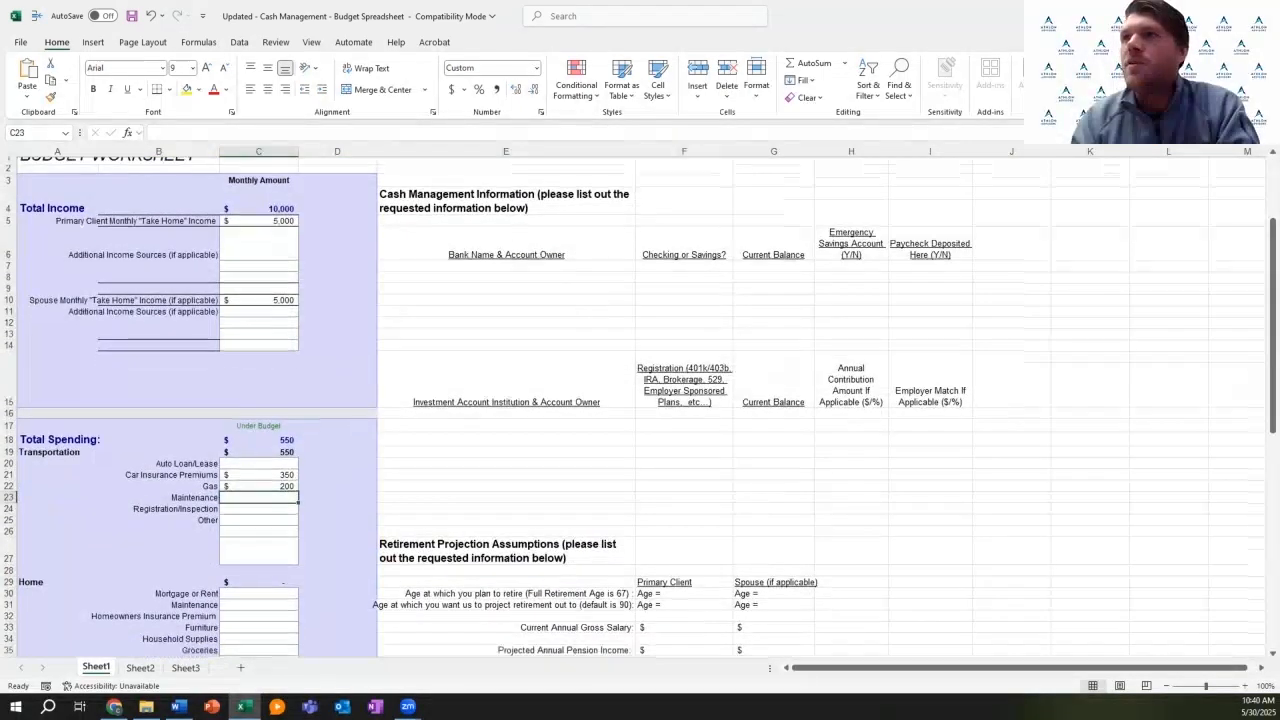
pyautogui.scroll(1, 640, 400)
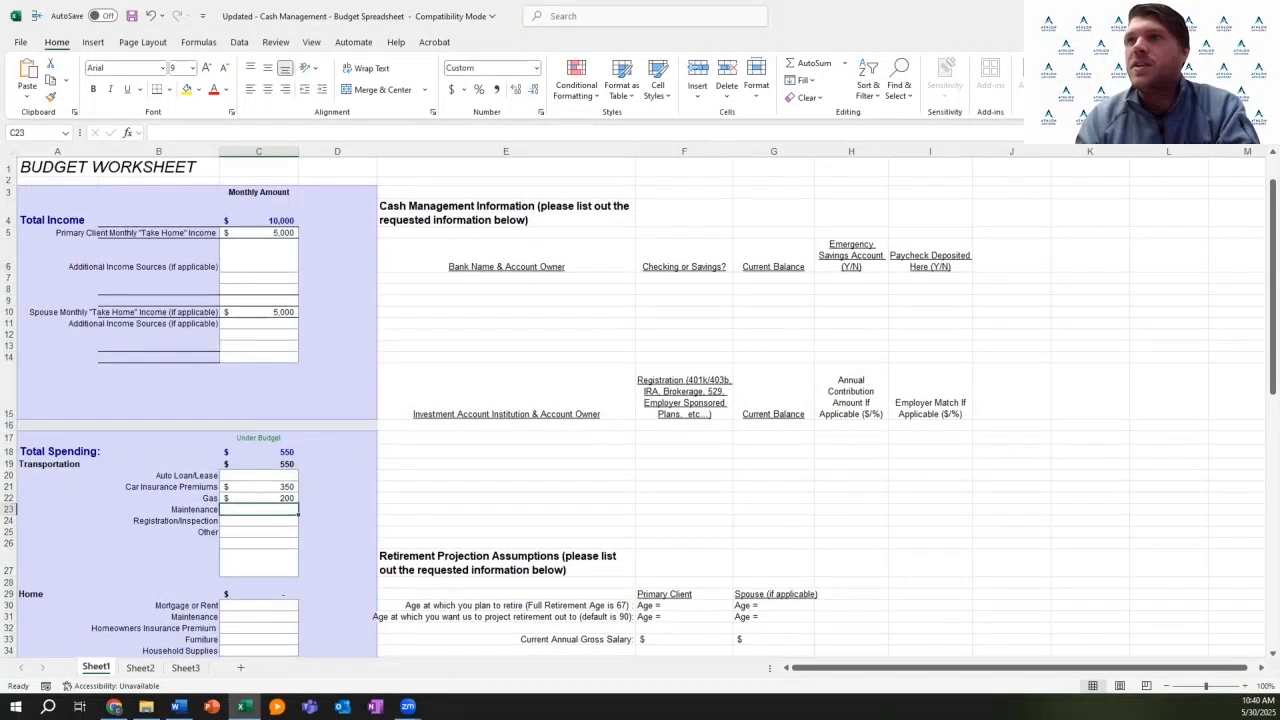
pyautogui.scroll(-1, 640, 400)
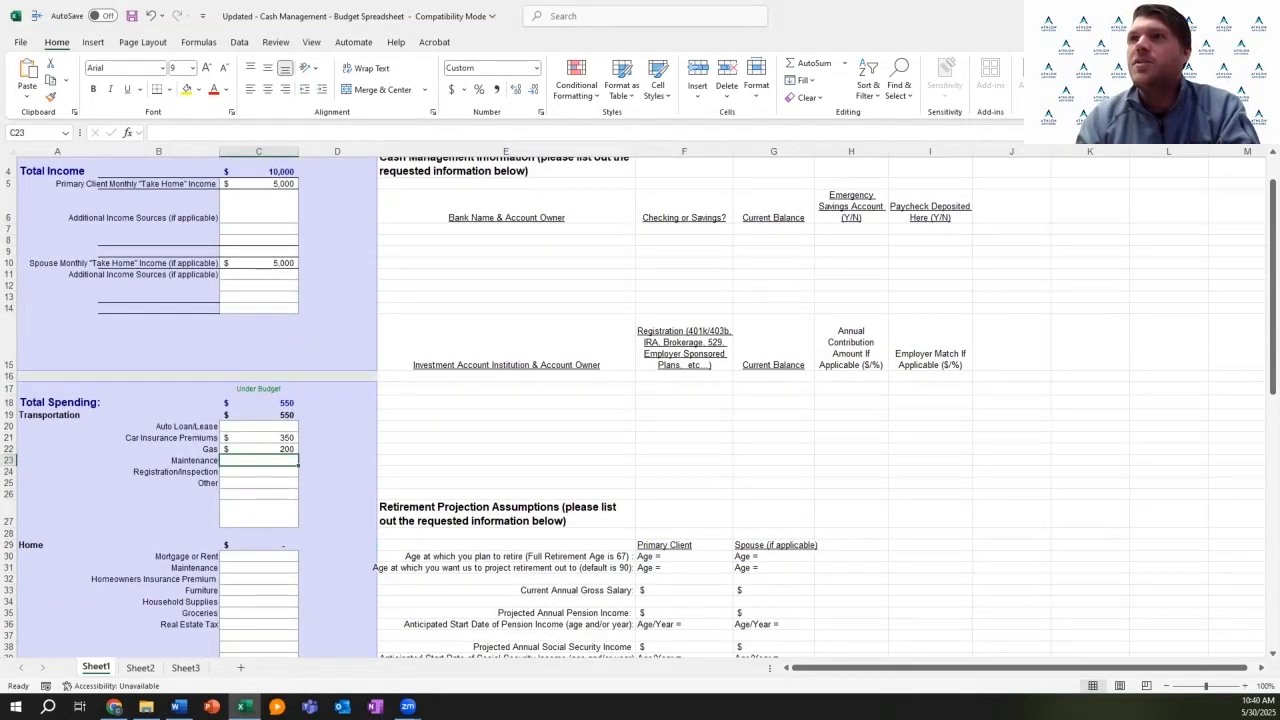
pyautogui.scroll(-1, 640, 400)
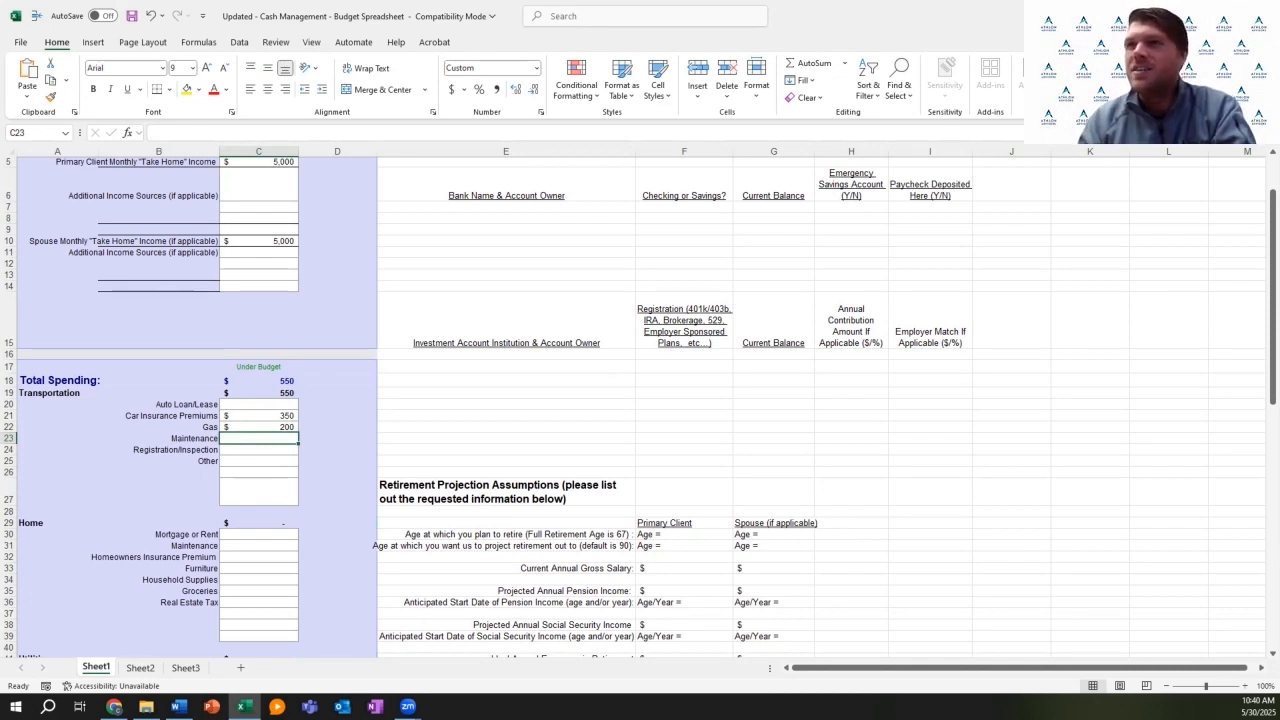
pyautogui.scroll(-4, 632, 402)
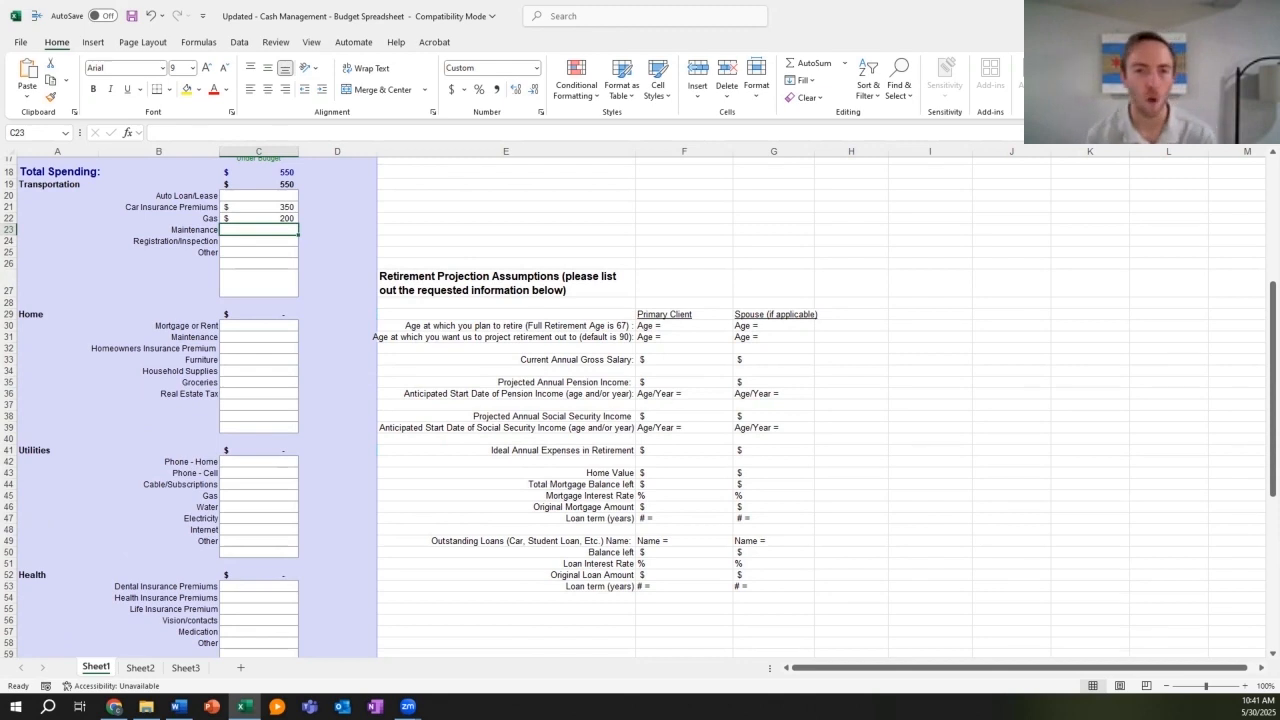
pyautogui.click(338, 230)
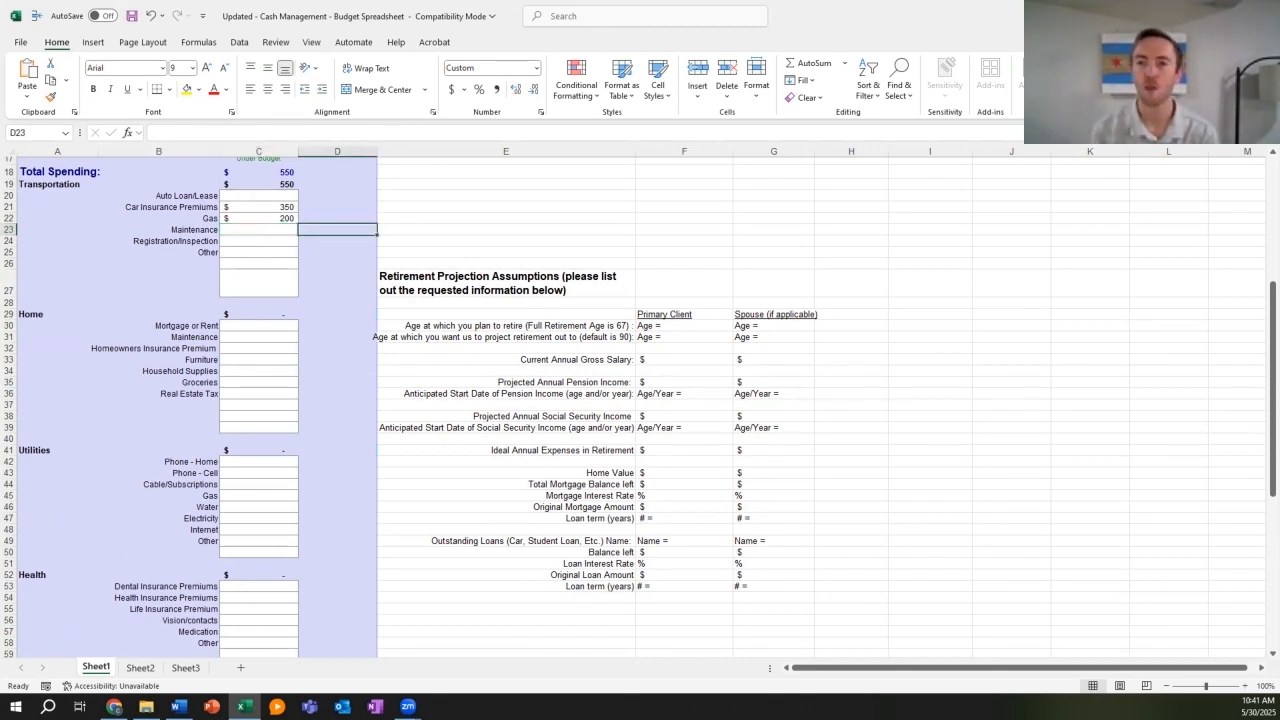
pyautogui.click(259, 230)
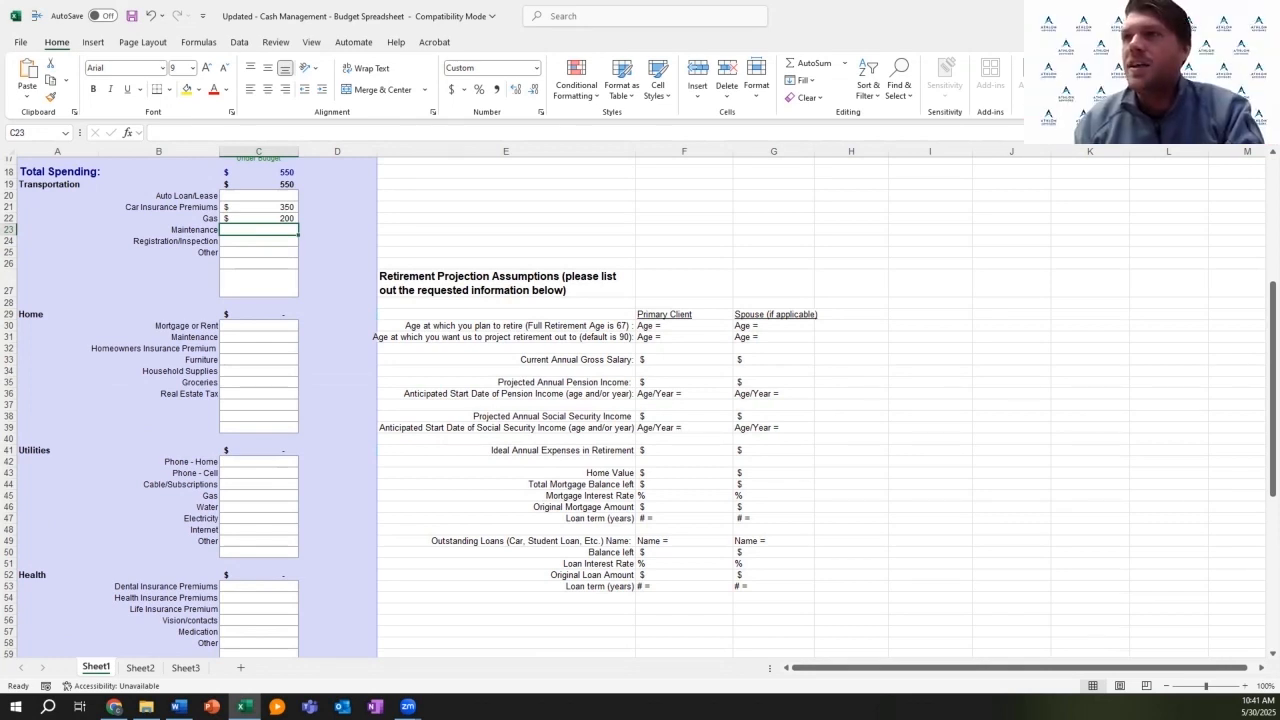
pyautogui.write('200')
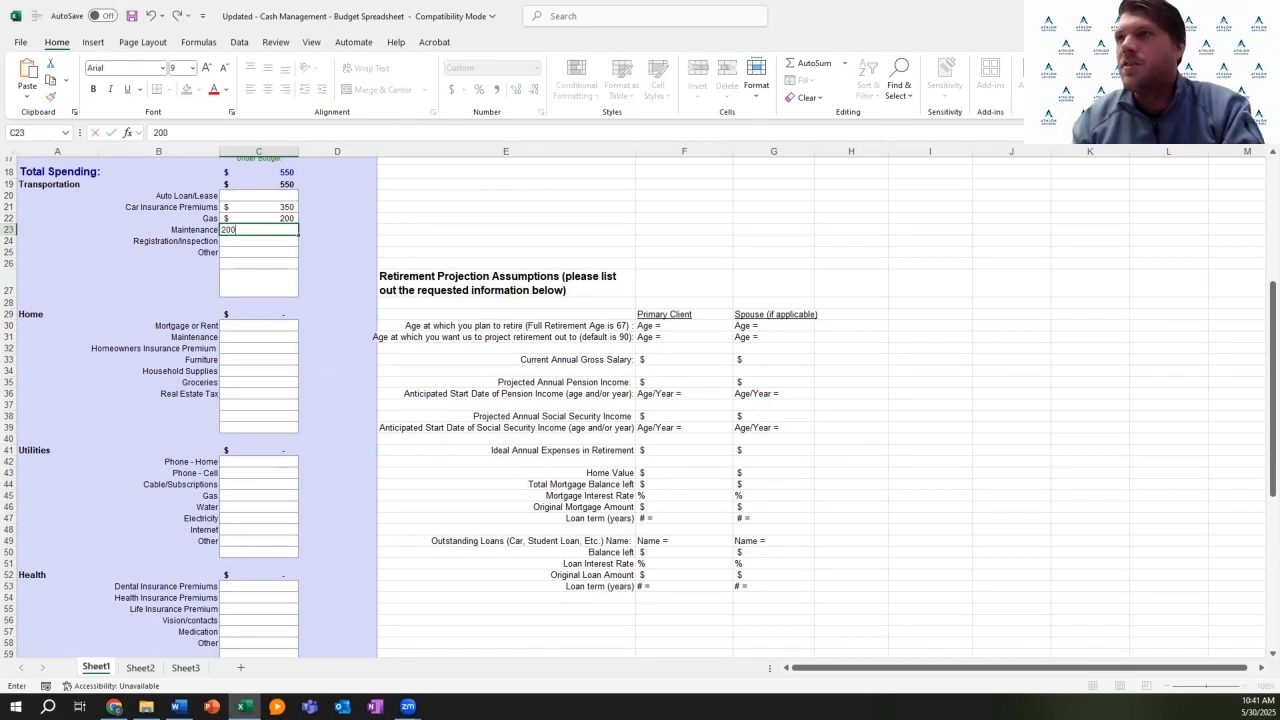
pyautogui.press('Return')
pyautogui.press('Return')
pyautogui.press('Return')
pyautogui.press('Return')
pyautogui.press('Return')
pyautogui.press('Return')
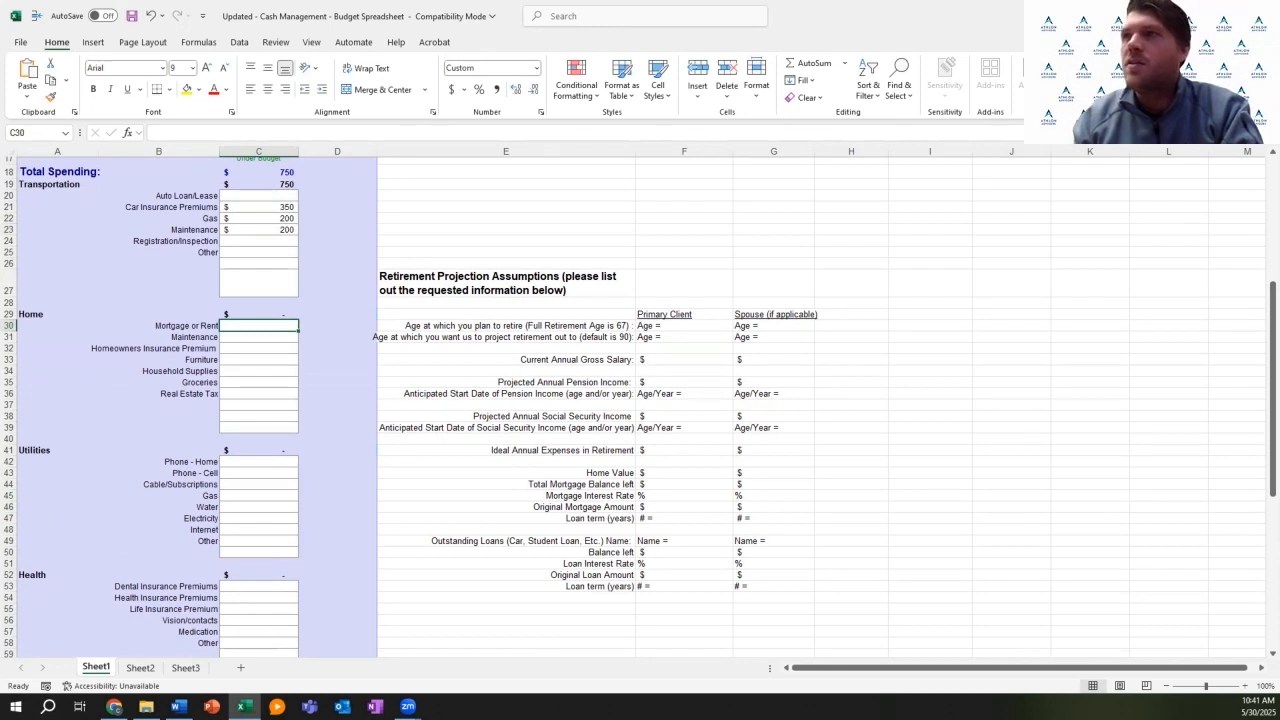
# Step: Enter 2,600 as the monthly mortgage or rent amount
pyautogui.write('25')
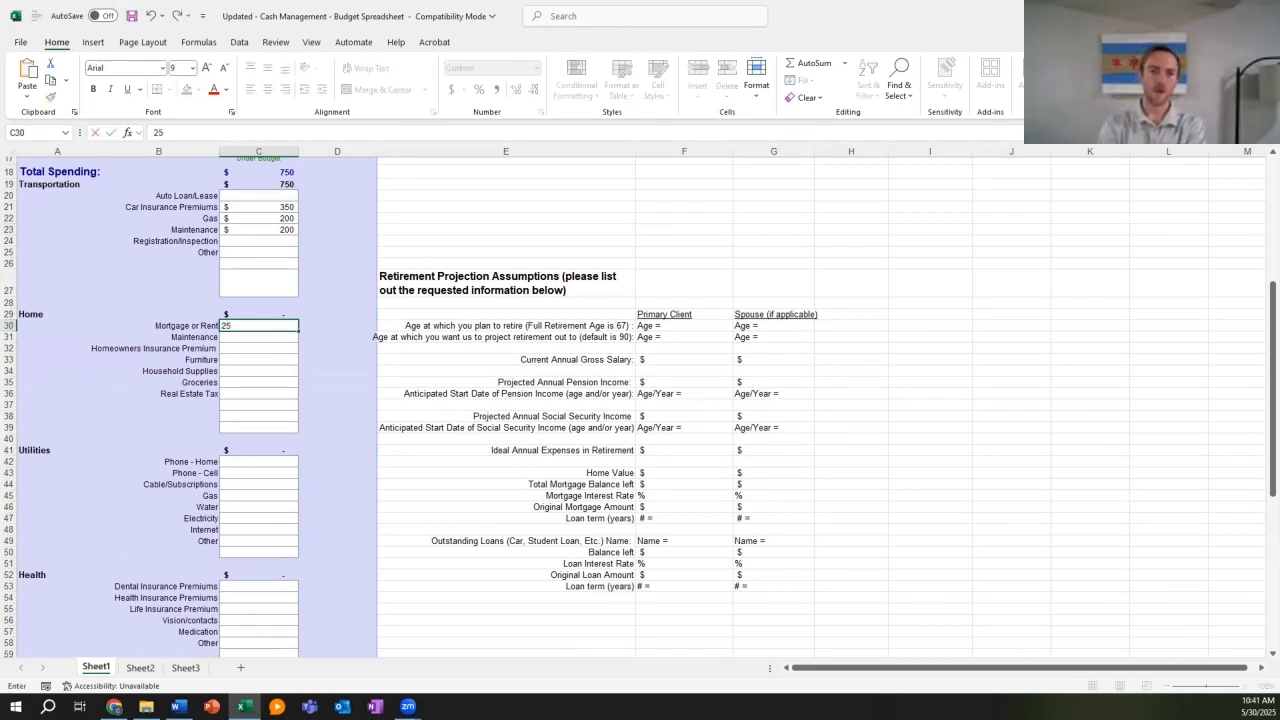
pyautogui.press('BackSpace')
pyautogui.write('600')
pyautogui.press('Return')
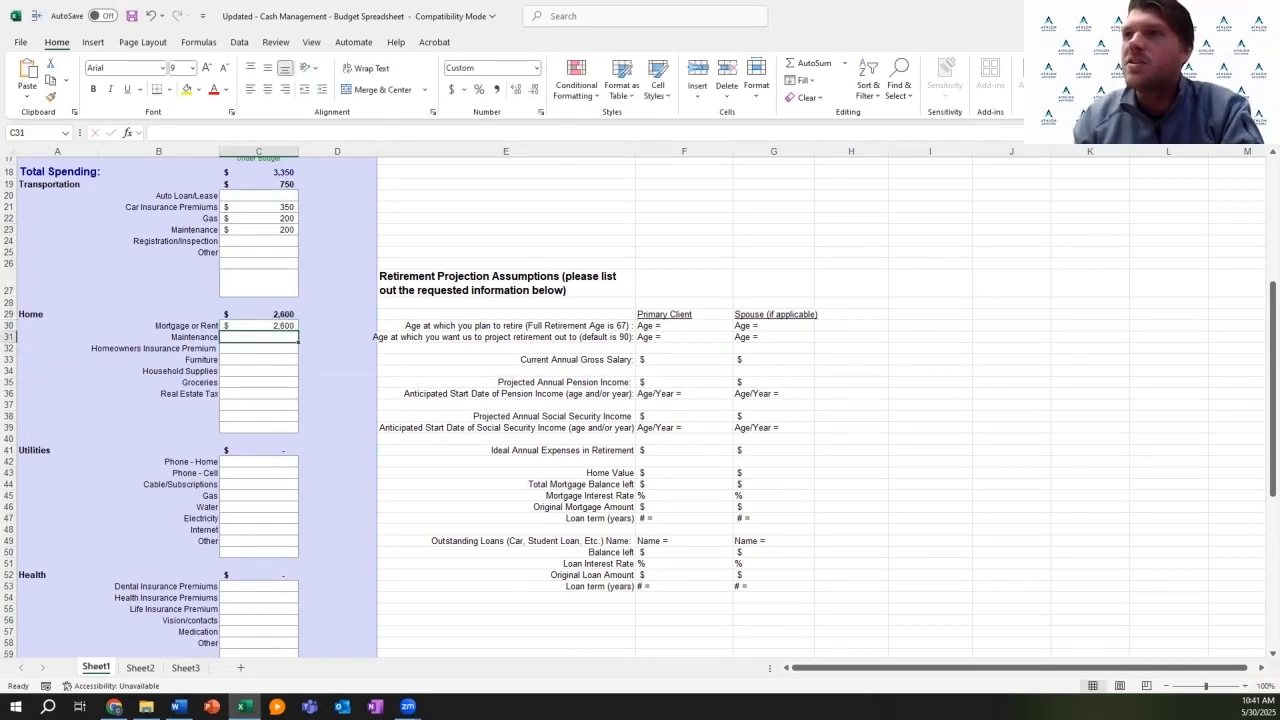
# Step: Budget 12 for homeowners insurance, 50 for household supplies and 400 for groceries
pyautogui.press('Down')
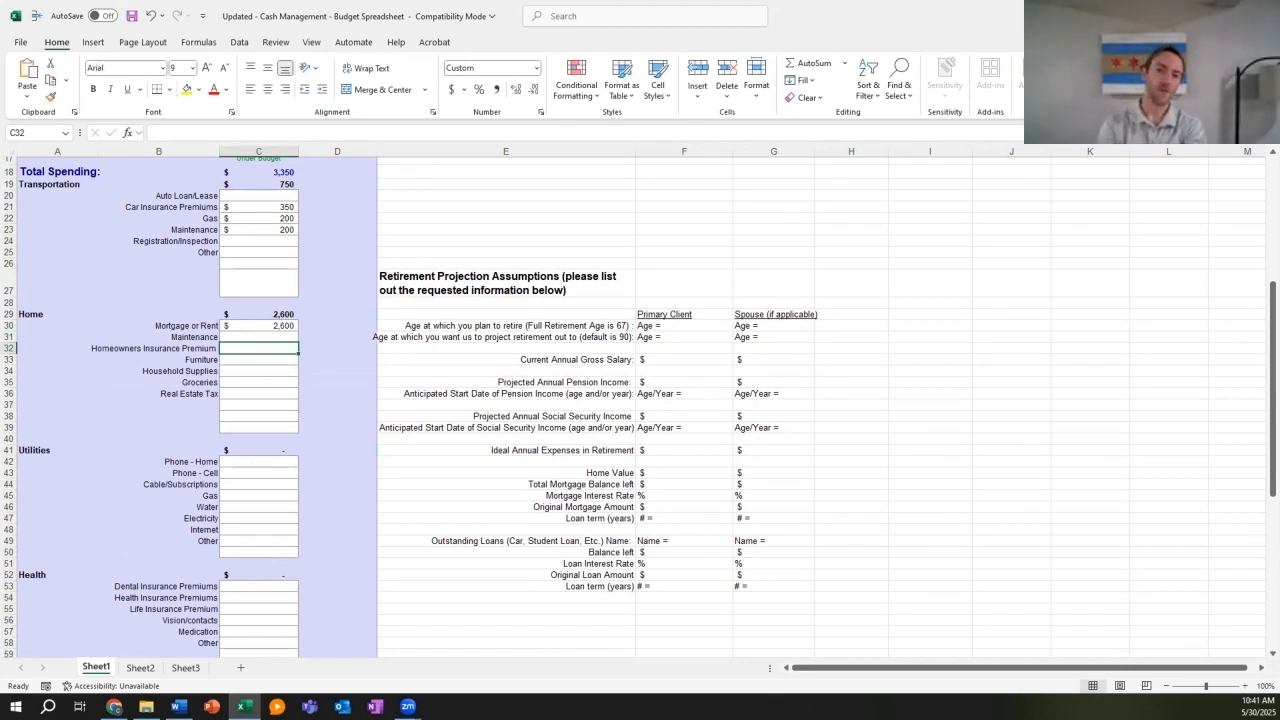
pyautogui.write('12')
pyautogui.press('Return')
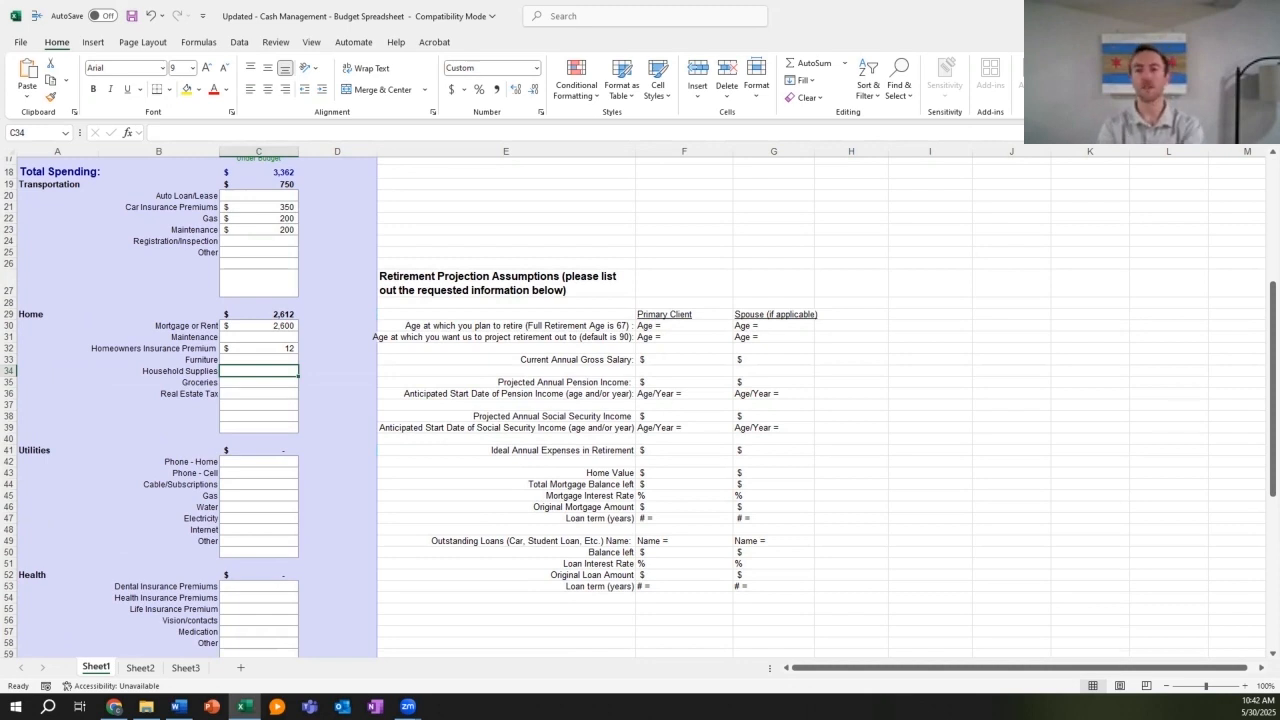
pyautogui.write('50')
pyautogui.press('Return')
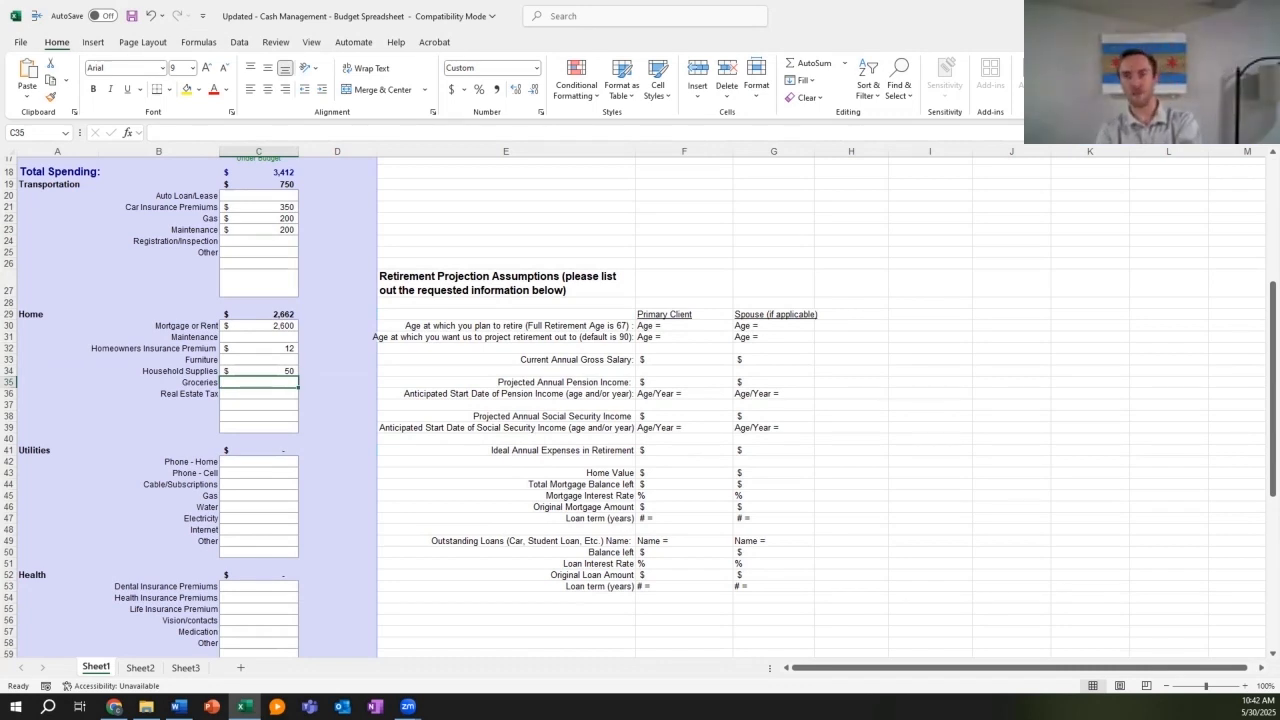
pyautogui.write('400')
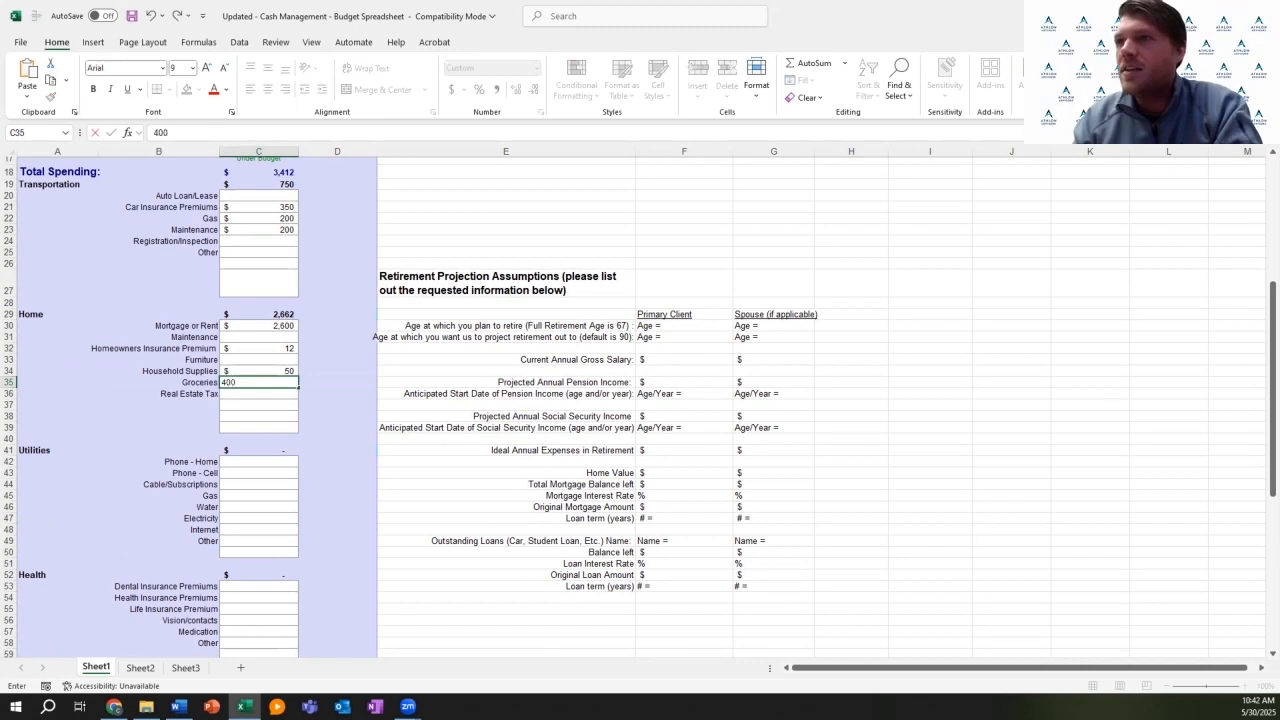
pyautogui.click(258, 404)
pyautogui.press('Down')
pyautogui.press('Down')
pyautogui.press('Down')
pyautogui.press('Down')
pyautogui.press('Down')
pyautogui.press('Down')
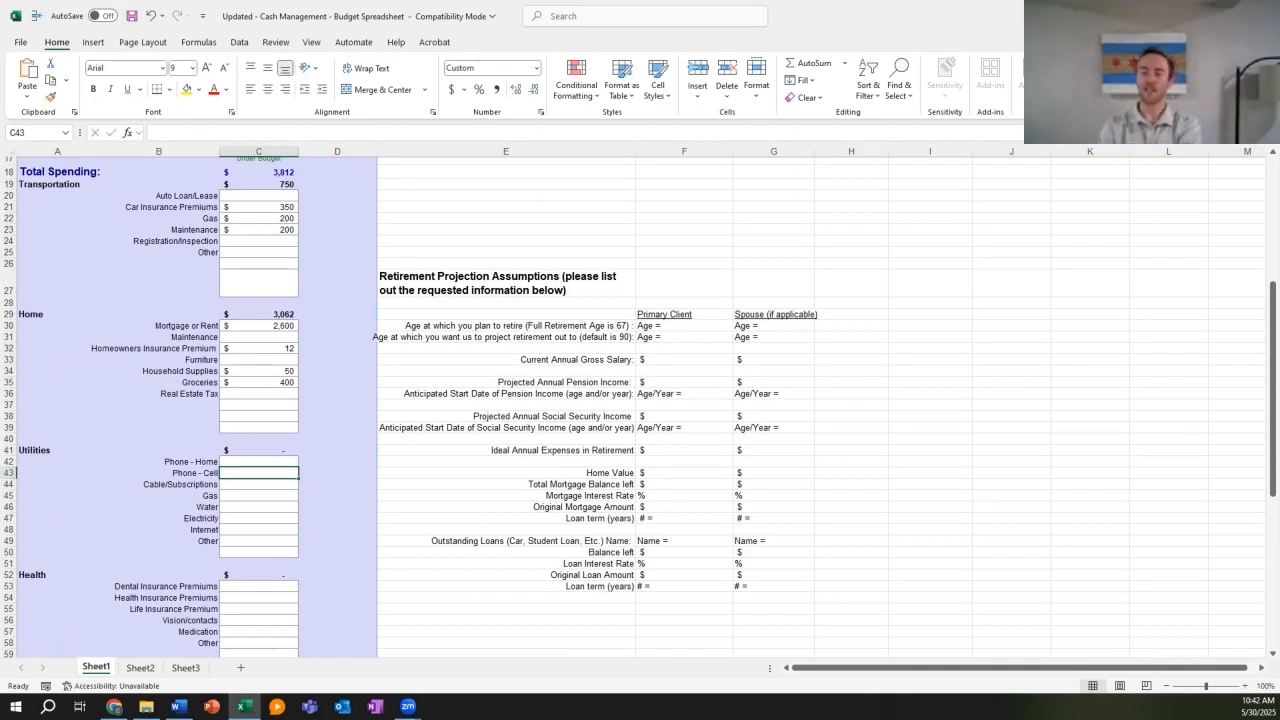
# Step: Enter Utilities amounts: 150 cell phone, 24 cable/subscriptions (replacing 12) and 200 gas
pyautogui.write('150')
pyautogui.press('Return')
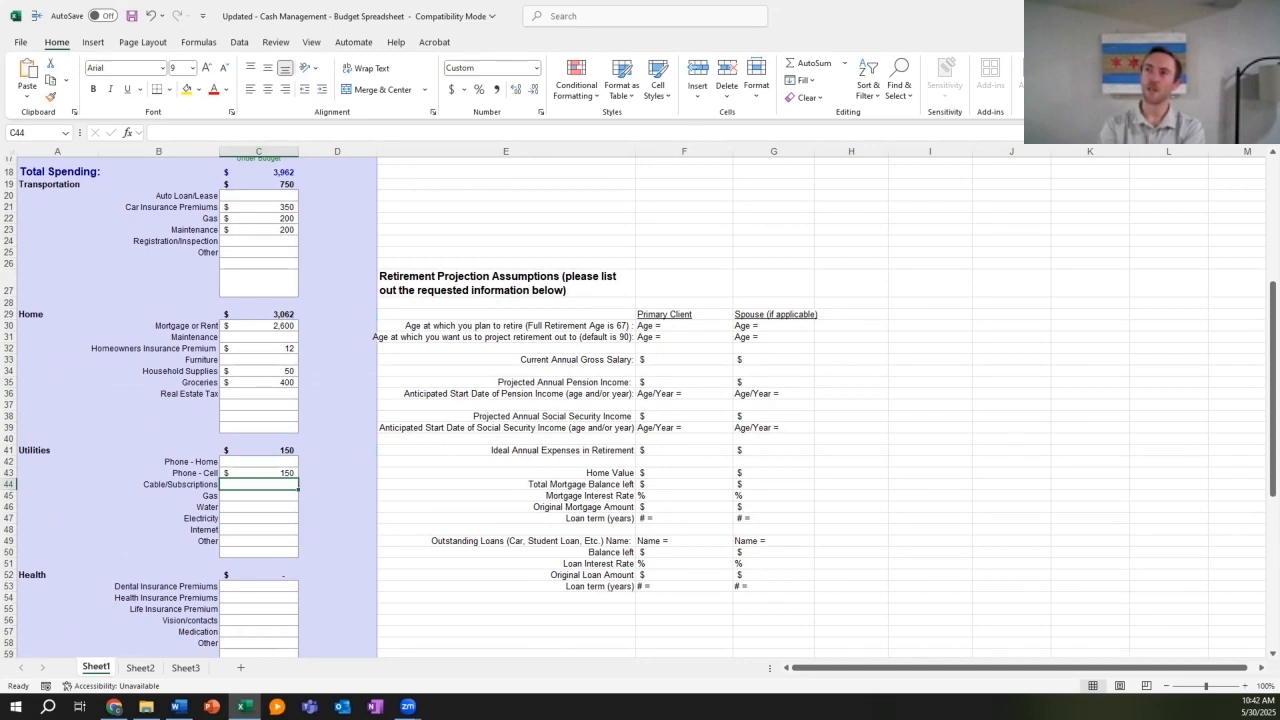
pyautogui.write('12')
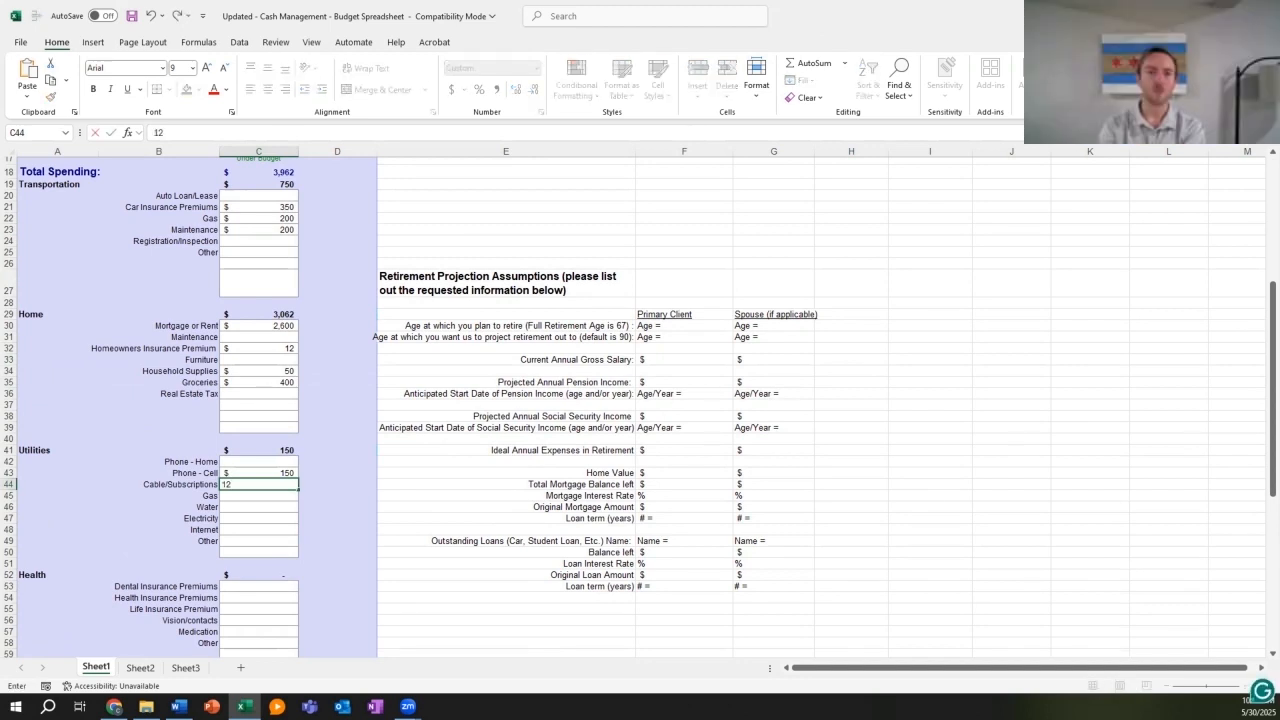
pyautogui.press('Return')
pyautogui.press('Up')
pyautogui.write('24')
pyautogui.press('Return')
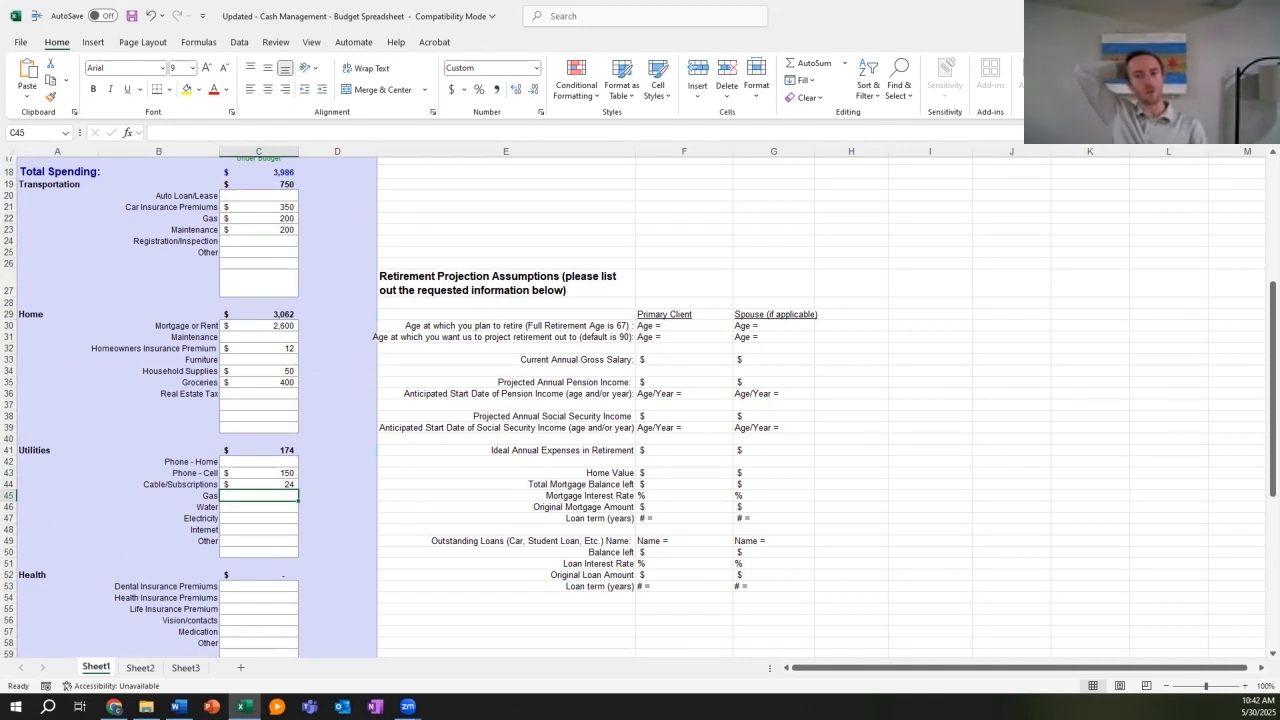
pyautogui.write('200')
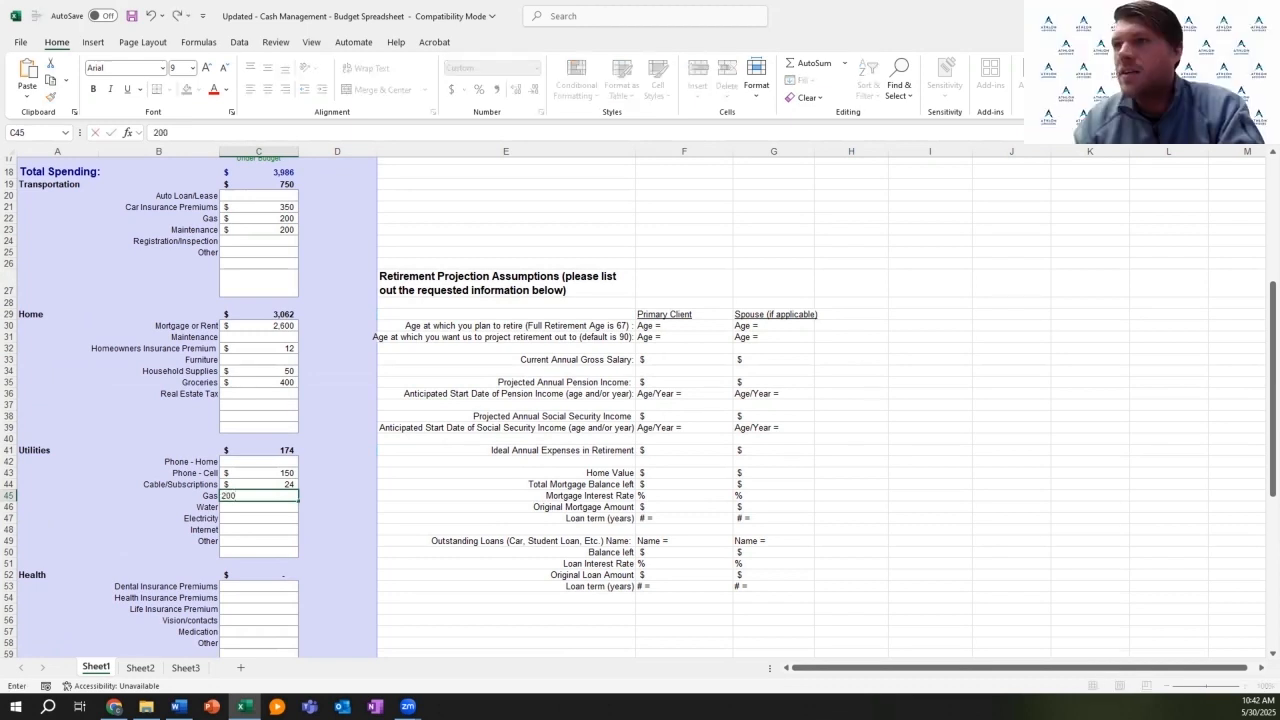
pyautogui.press('Return')
pyautogui.press('Return')
pyautogui.press('Return')
pyautogui.press('Return')
pyautogui.press('Return')
pyautogui.press('Return')
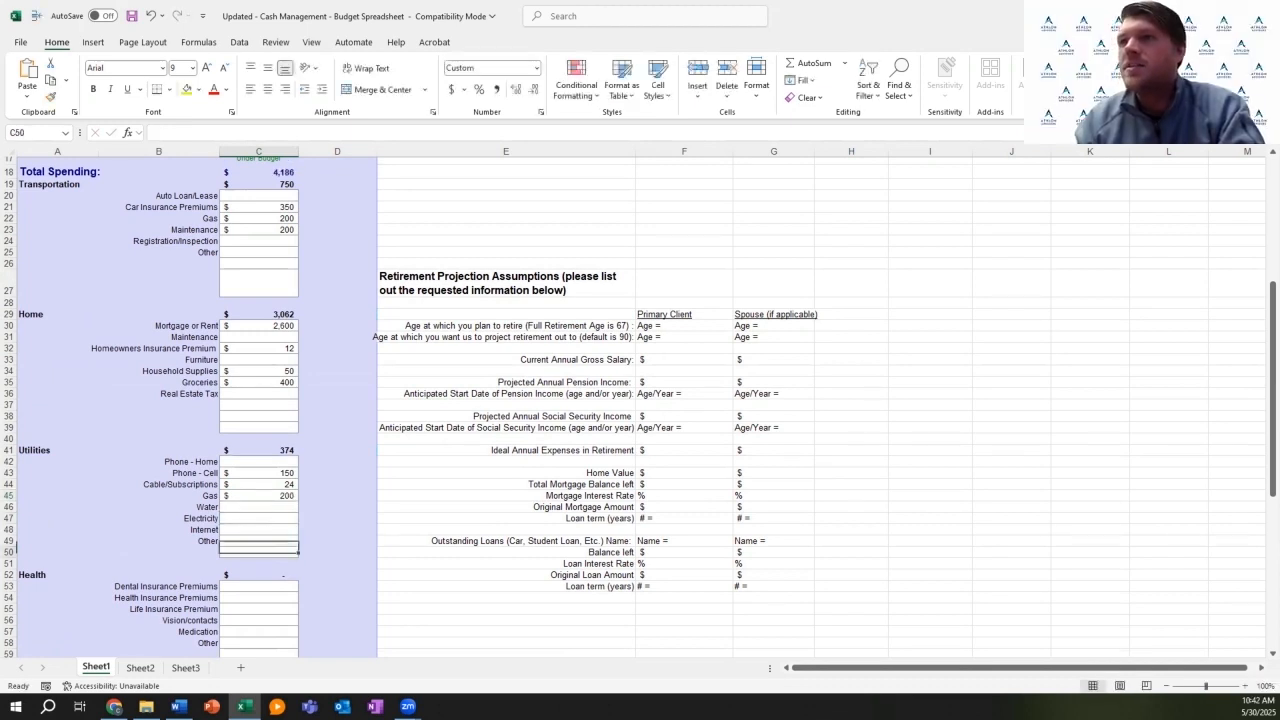
# Step: Budget 150 for dining out and 300 for travel/vacation under Entertainment
pyautogui.scroll(-5, 640, 400)
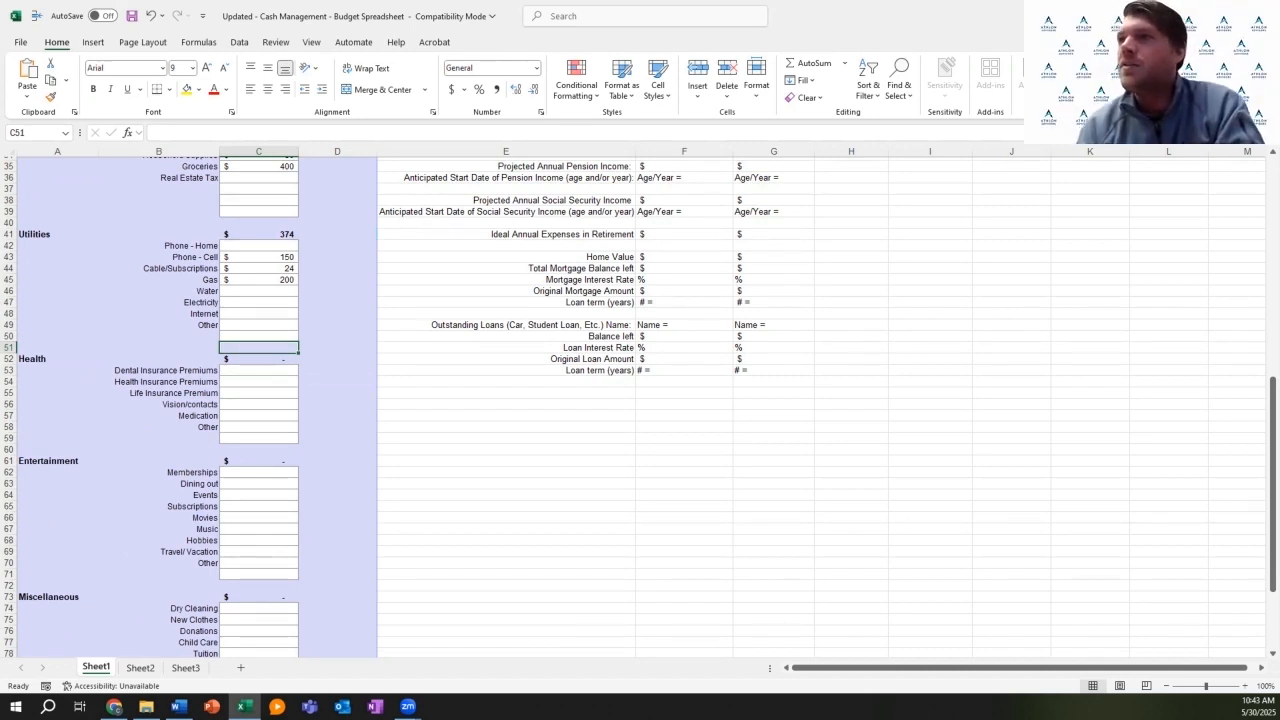
pyautogui.scroll(-4, 633, 407)
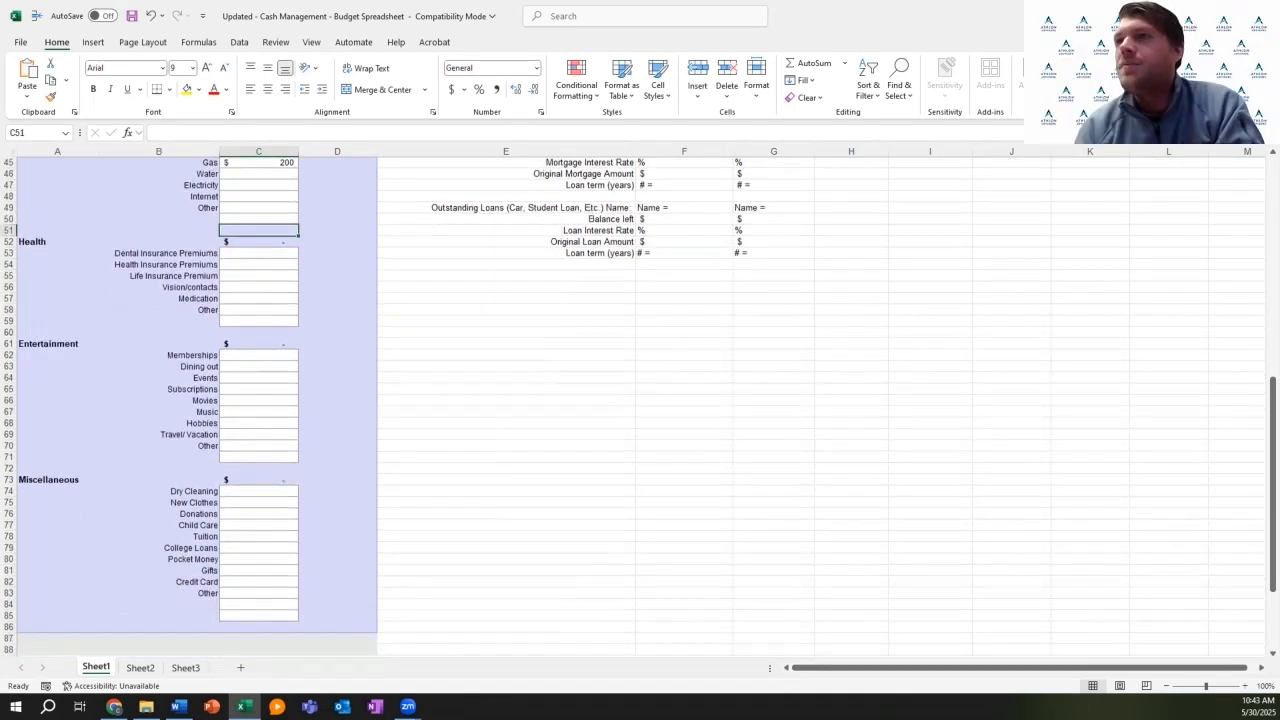
pyautogui.click(259, 360)
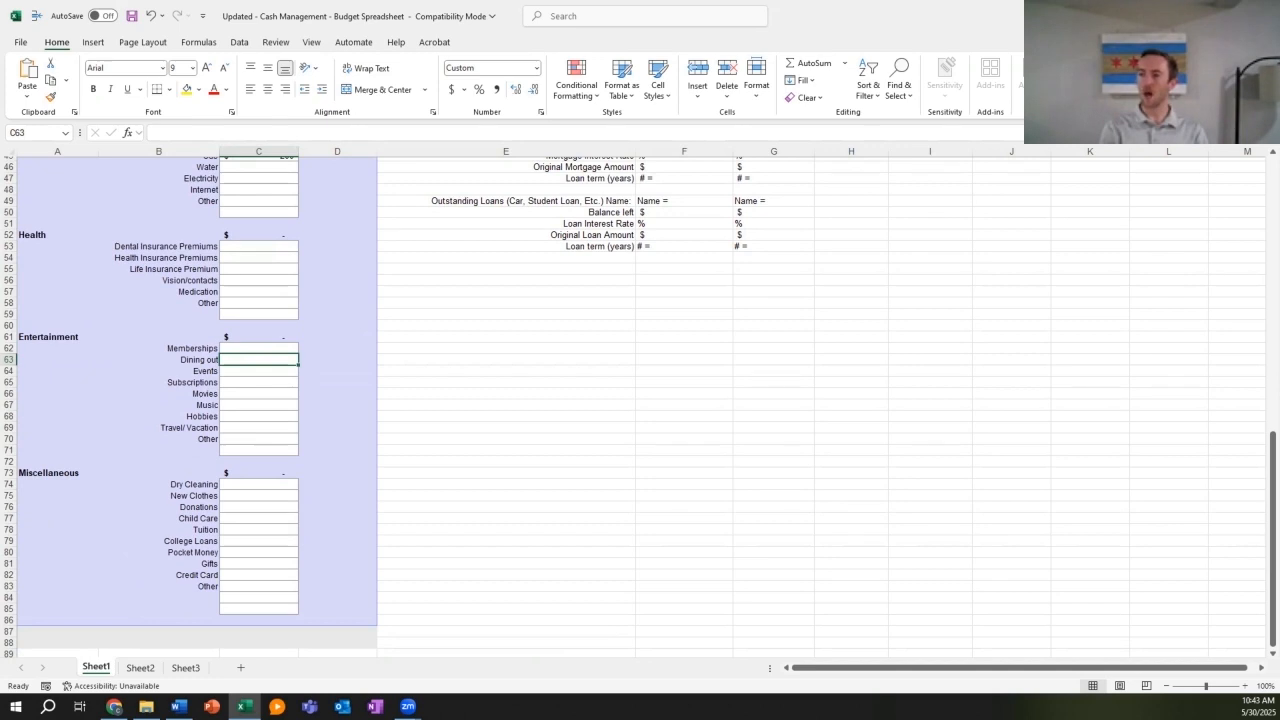
pyautogui.write('150')
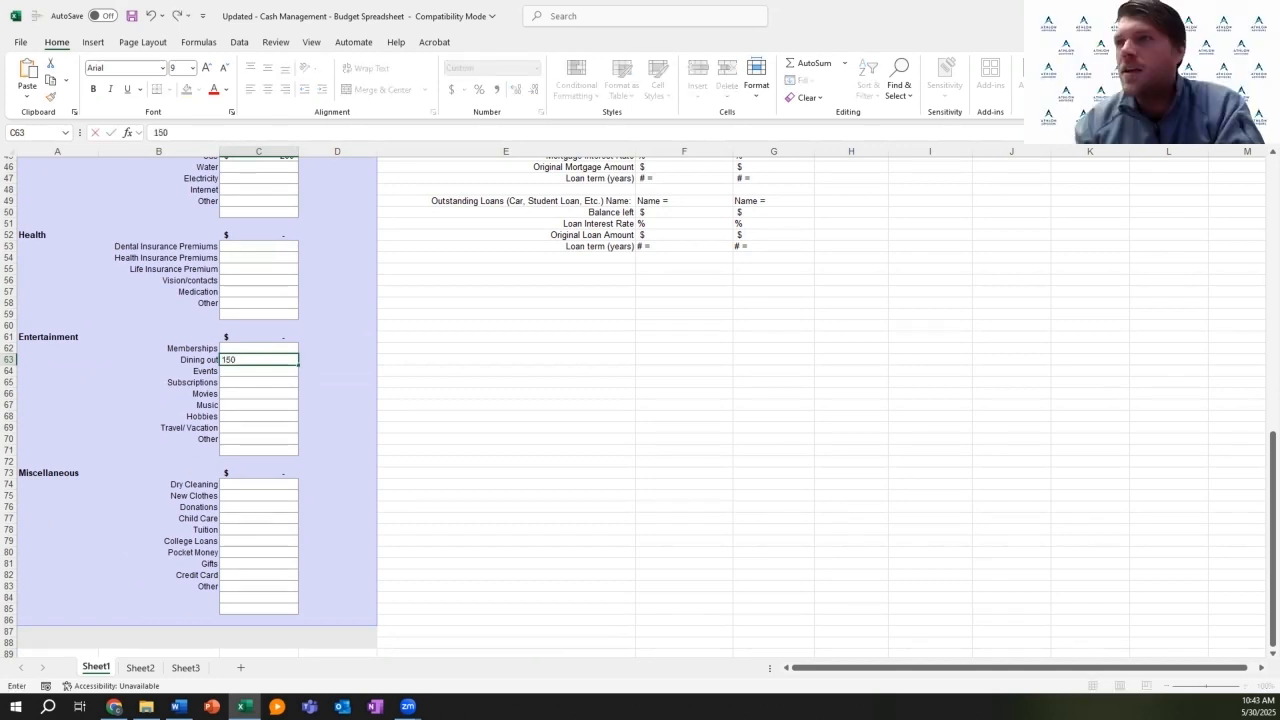
pyautogui.press('Return')
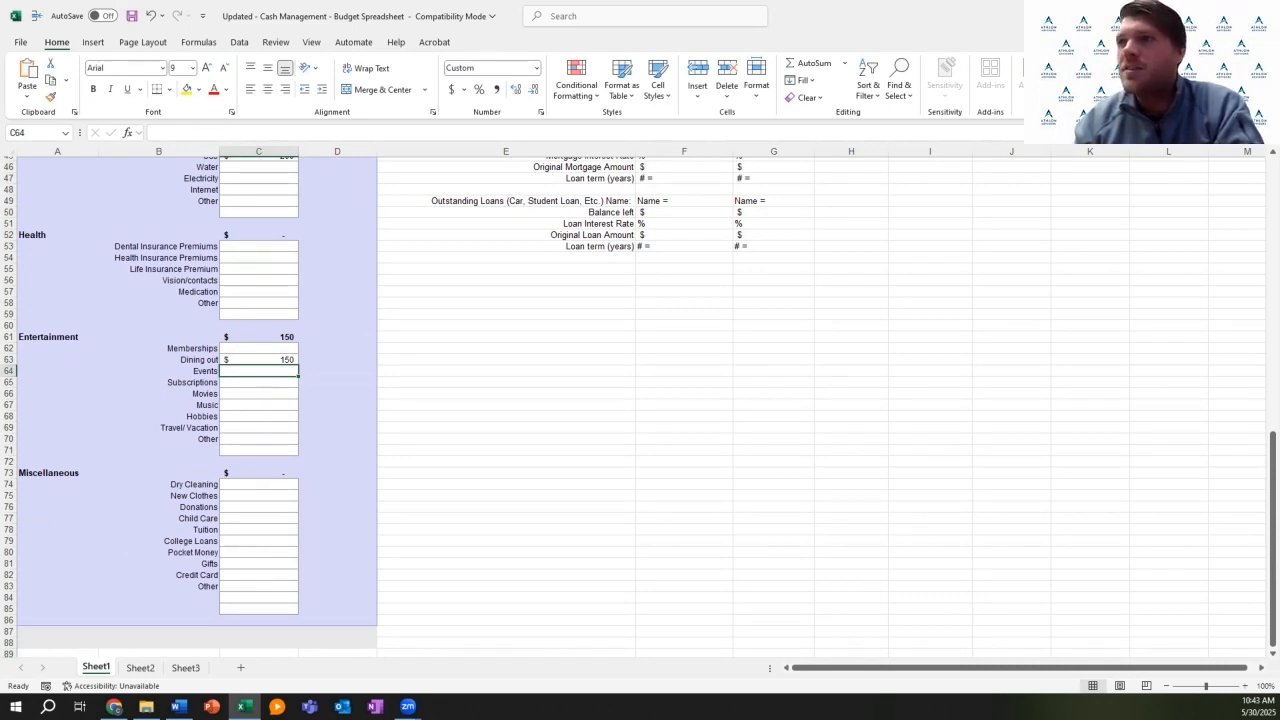
pyautogui.press('Down')
pyautogui.press('Down')
pyautogui.press('Down')
pyautogui.press('Down')
pyautogui.press('Down')
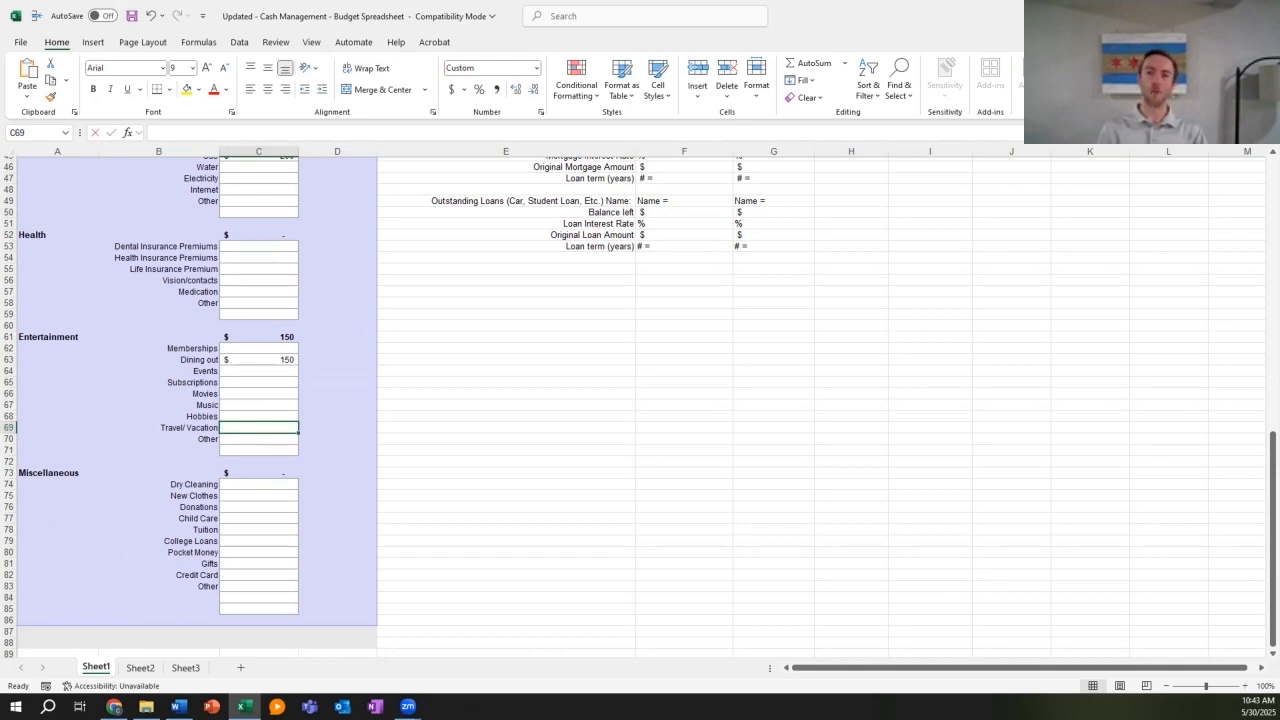
pyautogui.write('300')
pyautogui.press('Return')
# Step: Enter 50 for dry cleaning under Miscellaneous
pyautogui.press('Down')
pyautogui.press('Down')
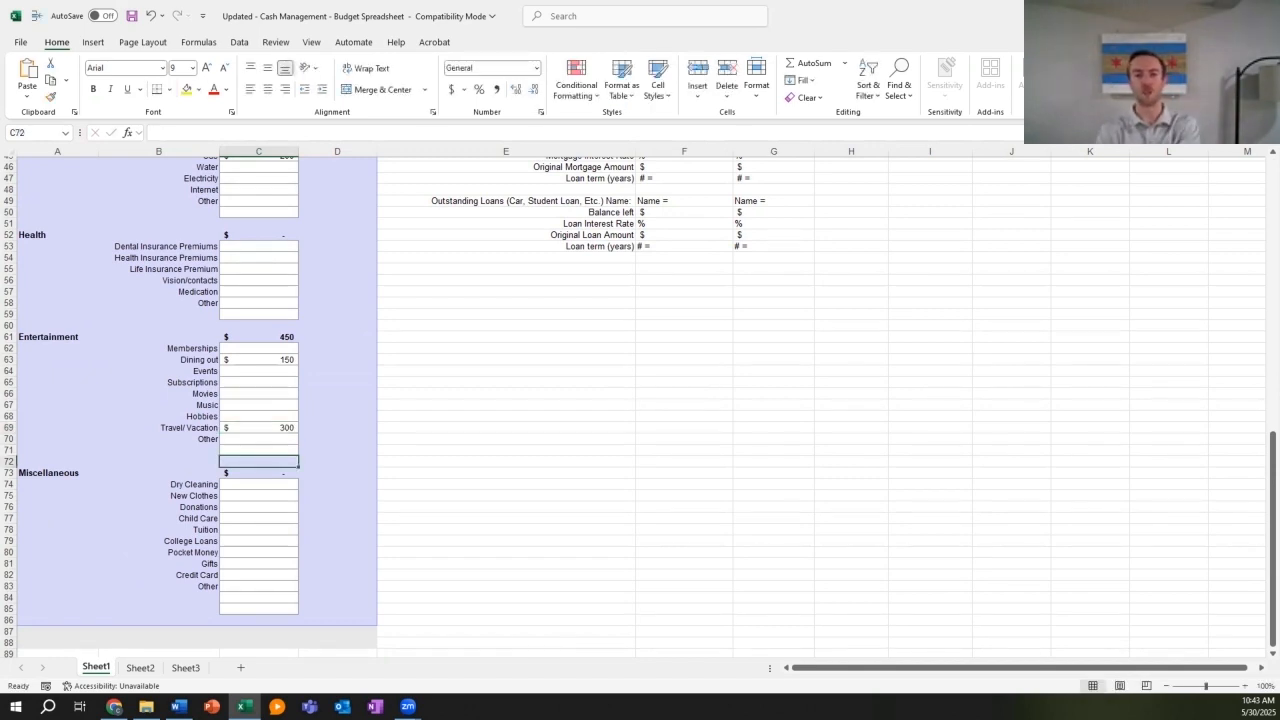
pyautogui.press('Down')
pyautogui.press('Down')
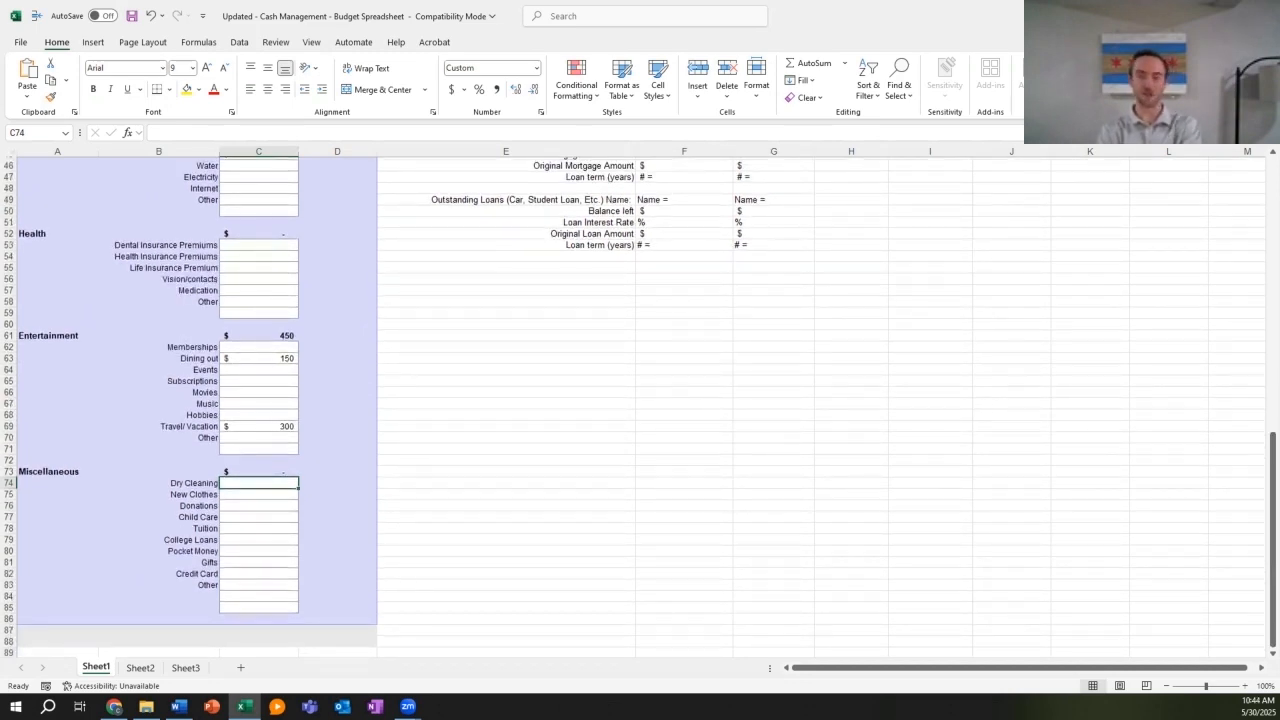
pyautogui.click(258, 495)
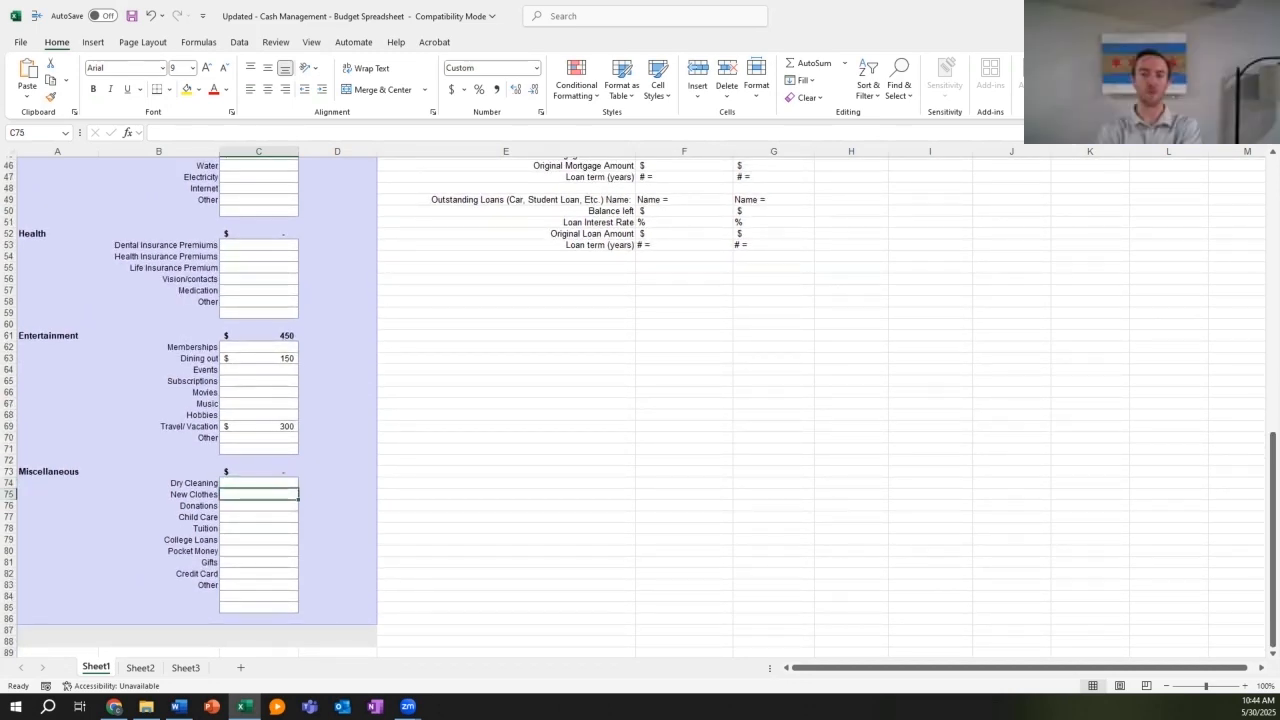
pyautogui.press('Down')
pyautogui.press('Up')
pyautogui.press('Up')
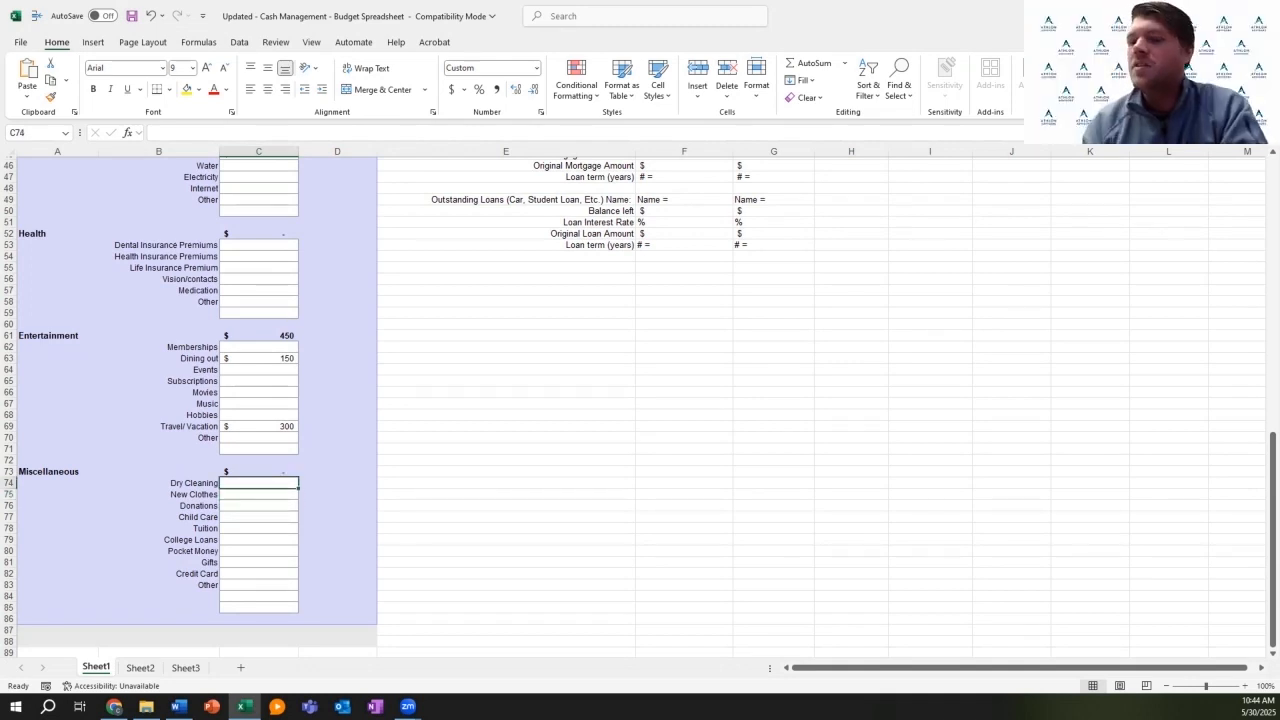
pyautogui.write('50')
pyautogui.press('Return')
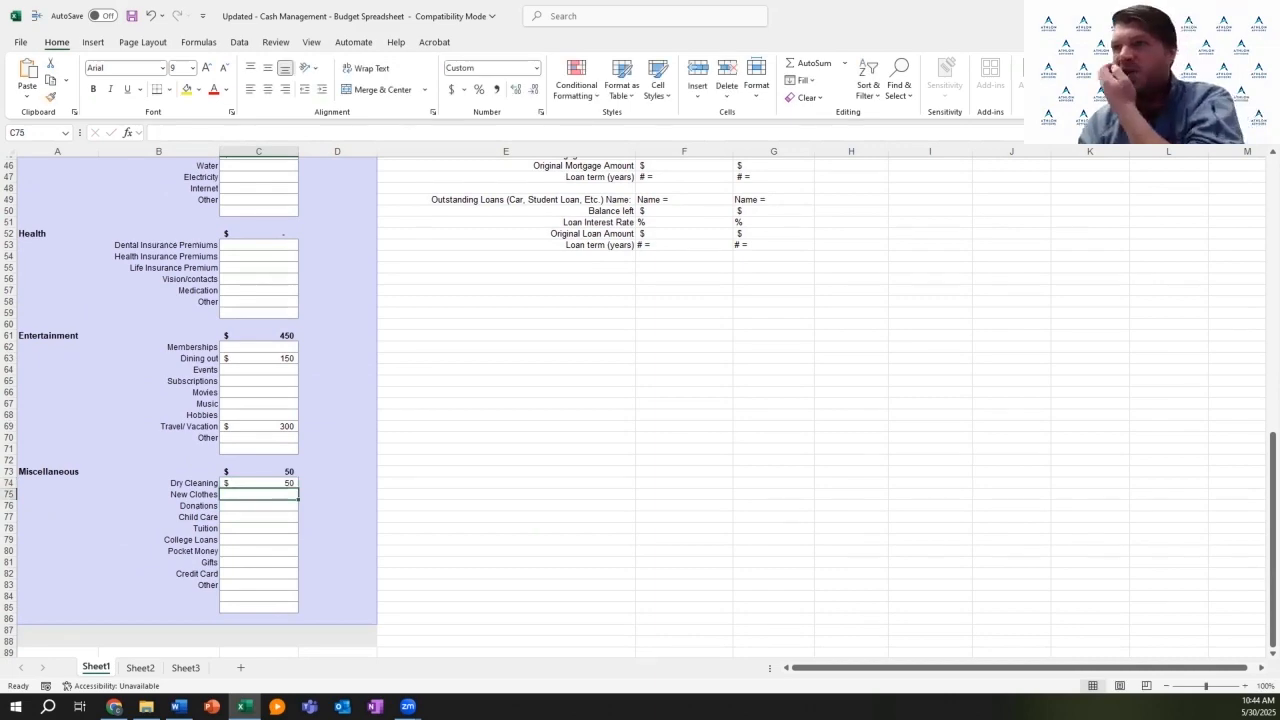
pyautogui.click(337, 347)
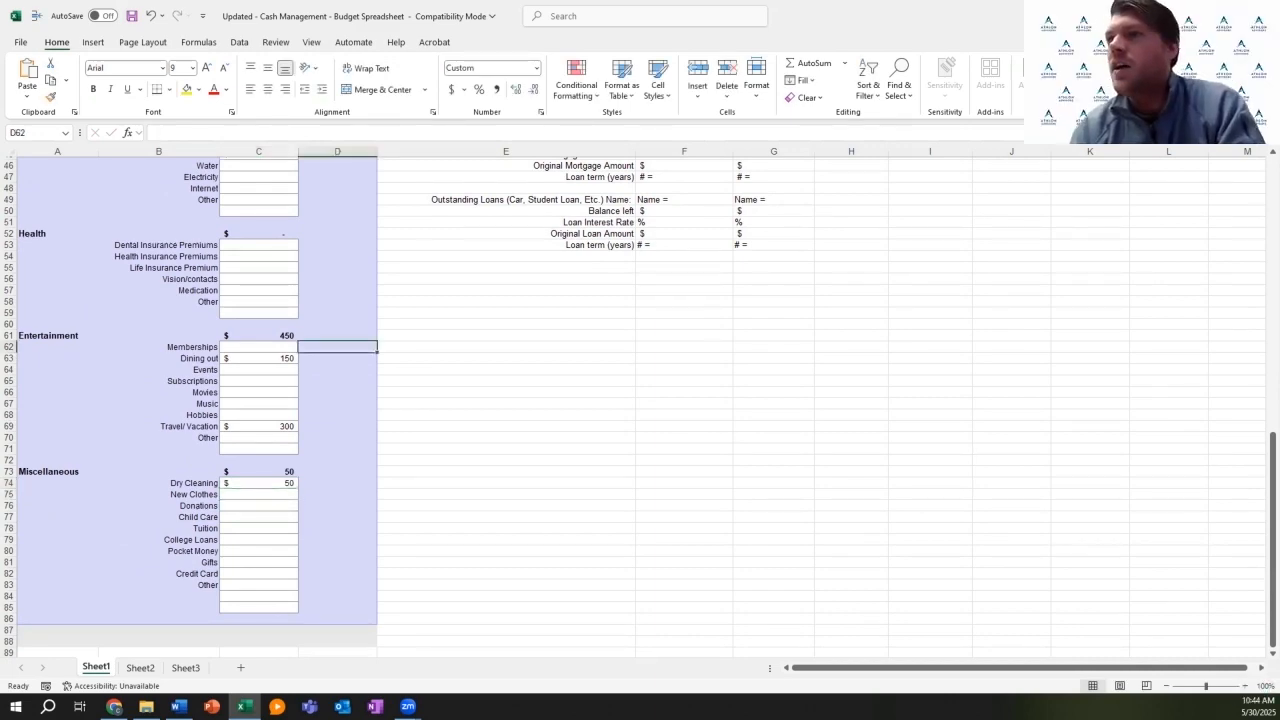
# Step: Scroll back to the top and select cell E7 under Bank Name & Account Owner
pyautogui.scroll(12, 640, 400)
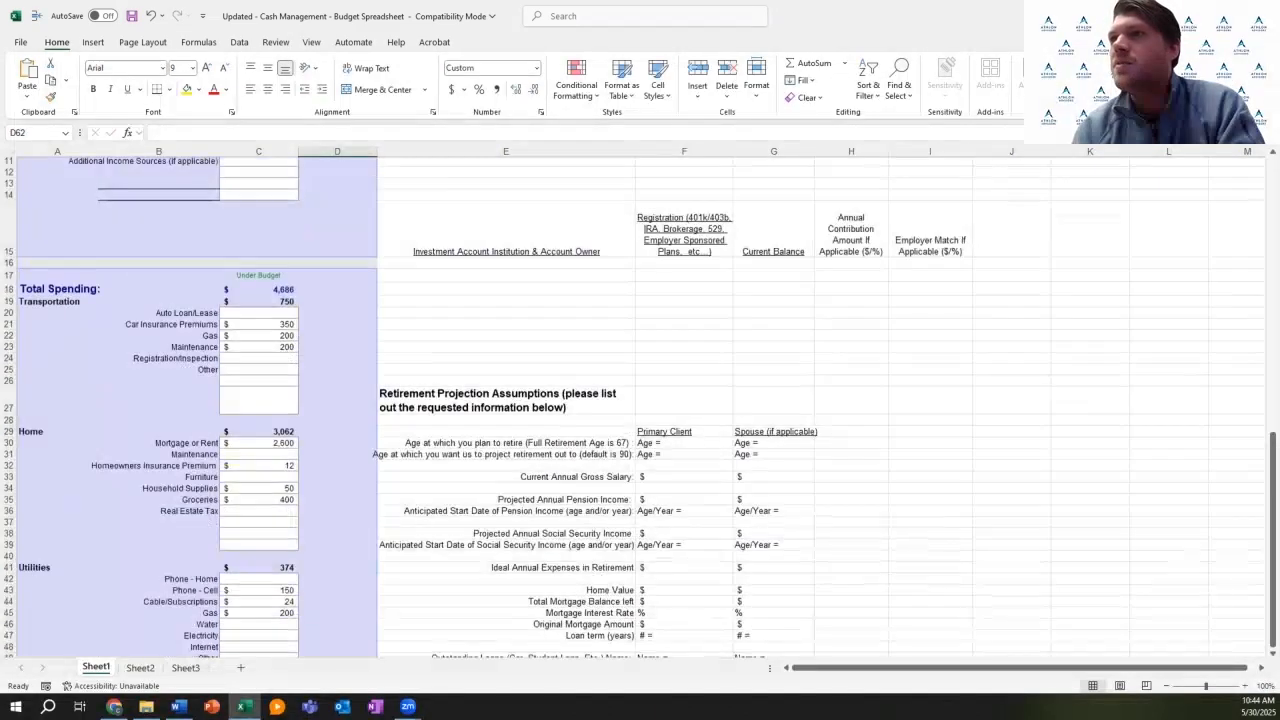
pyautogui.scroll(3, 640, 400)
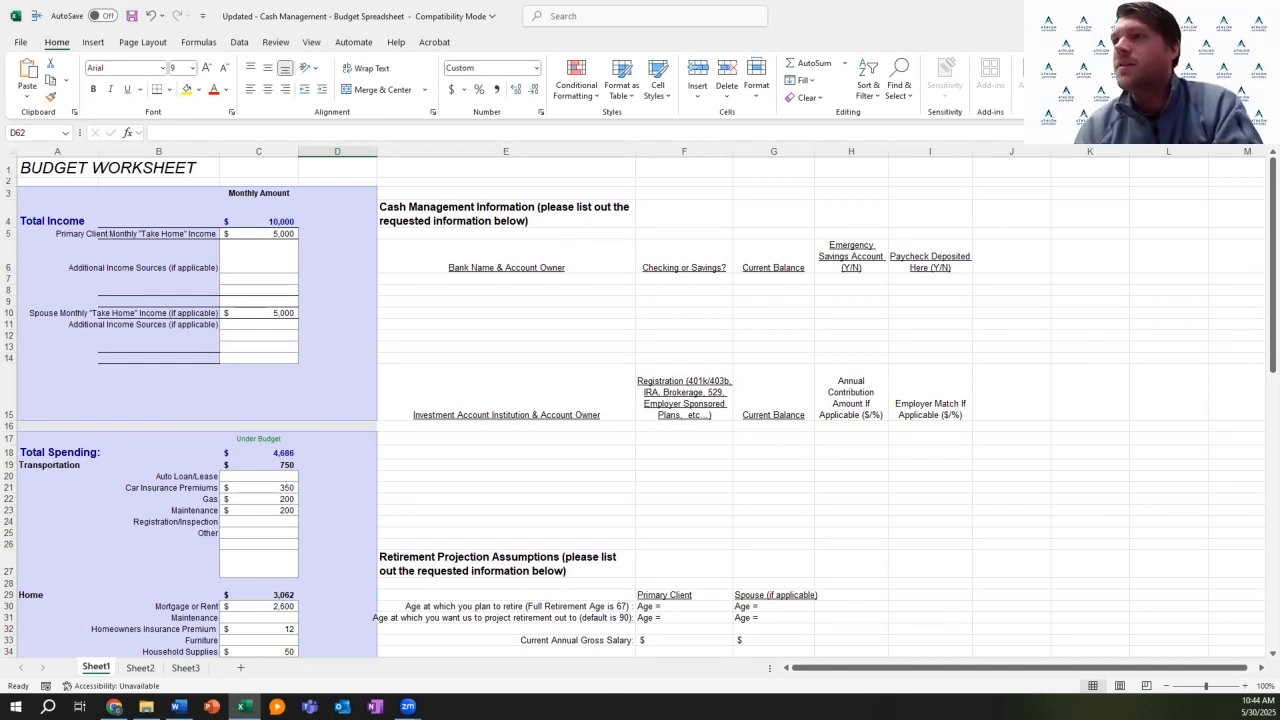
pyautogui.scroll(-1, 635, 407)
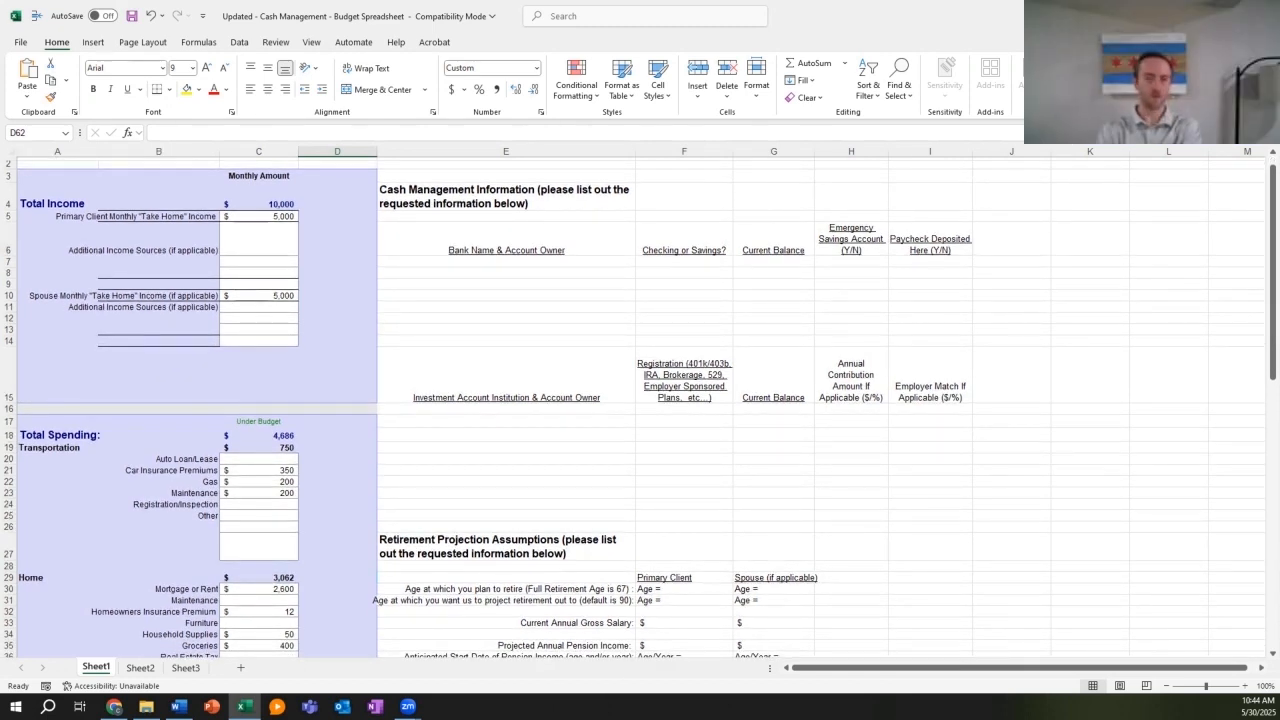
pyautogui.click(506, 261)
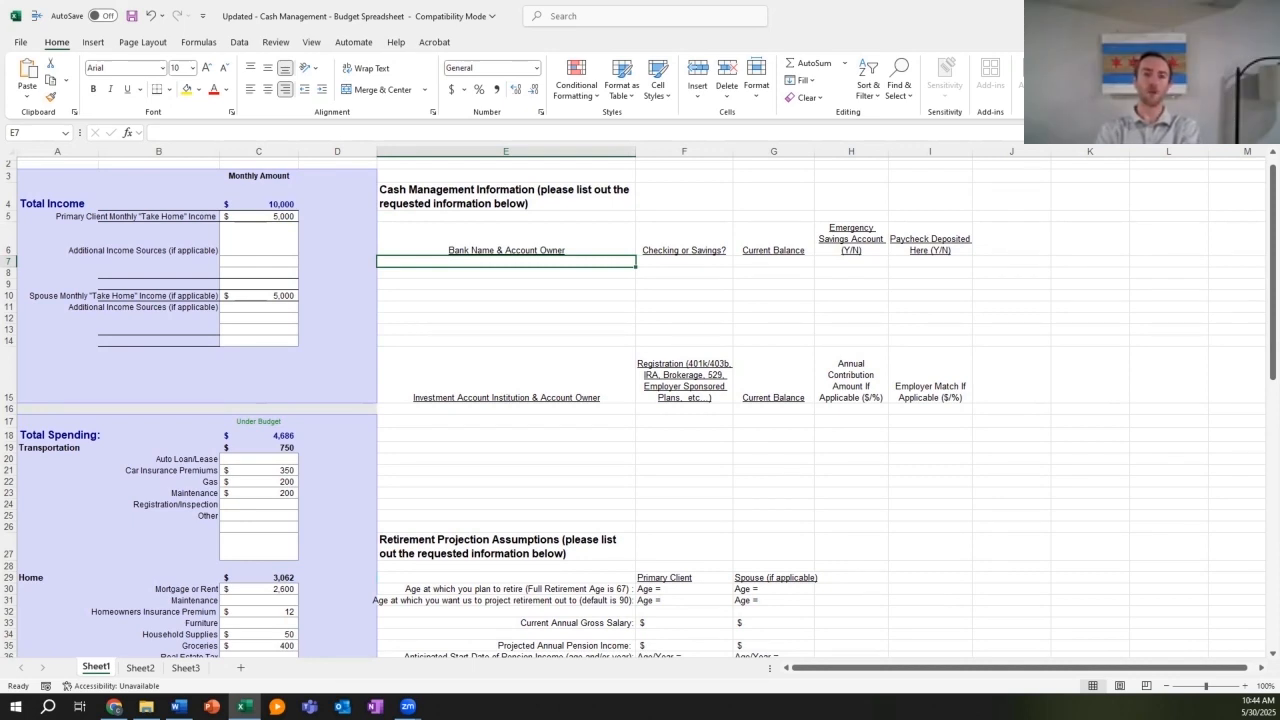
# Step: Enter the first owner's Chase Checking and the second owner's Bank of America Checking accounts
pyautogui.write('Colt Che')
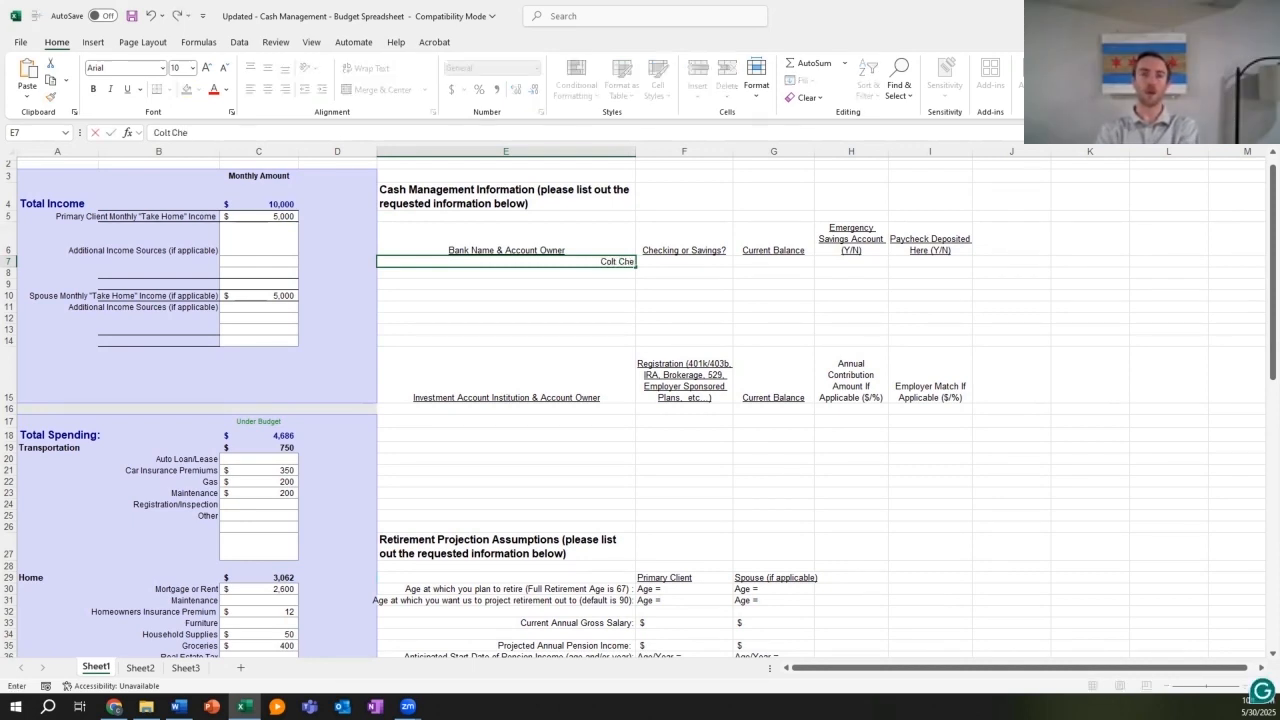
pyautogui.write('cking')
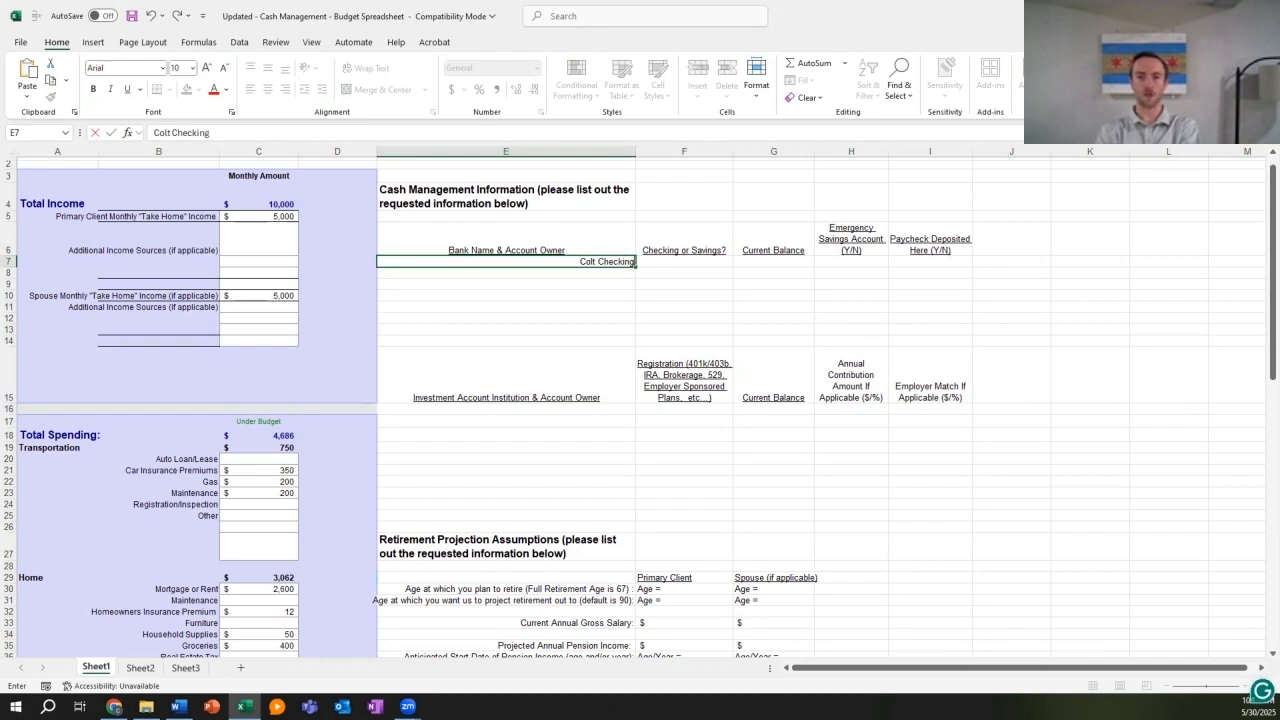
pyautogui.press('Left')
pyautogui.press('Left')
pyautogui.press('Left')
pyautogui.press('Left')
pyautogui.press('Right')
pyautogui.press('Right')
pyautogui.press('Right')
pyautogui.press('Right')
pyautogui.press('Right')
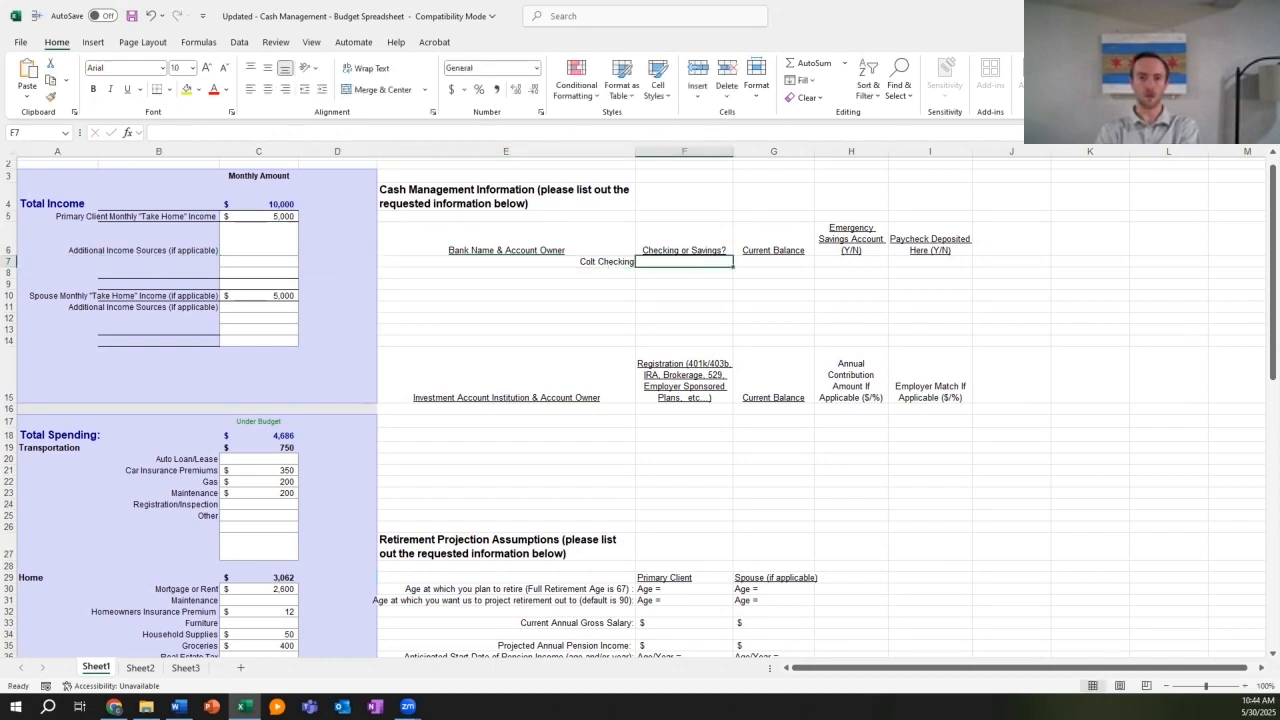
pyautogui.press('Left')
pyautogui.press('Down')
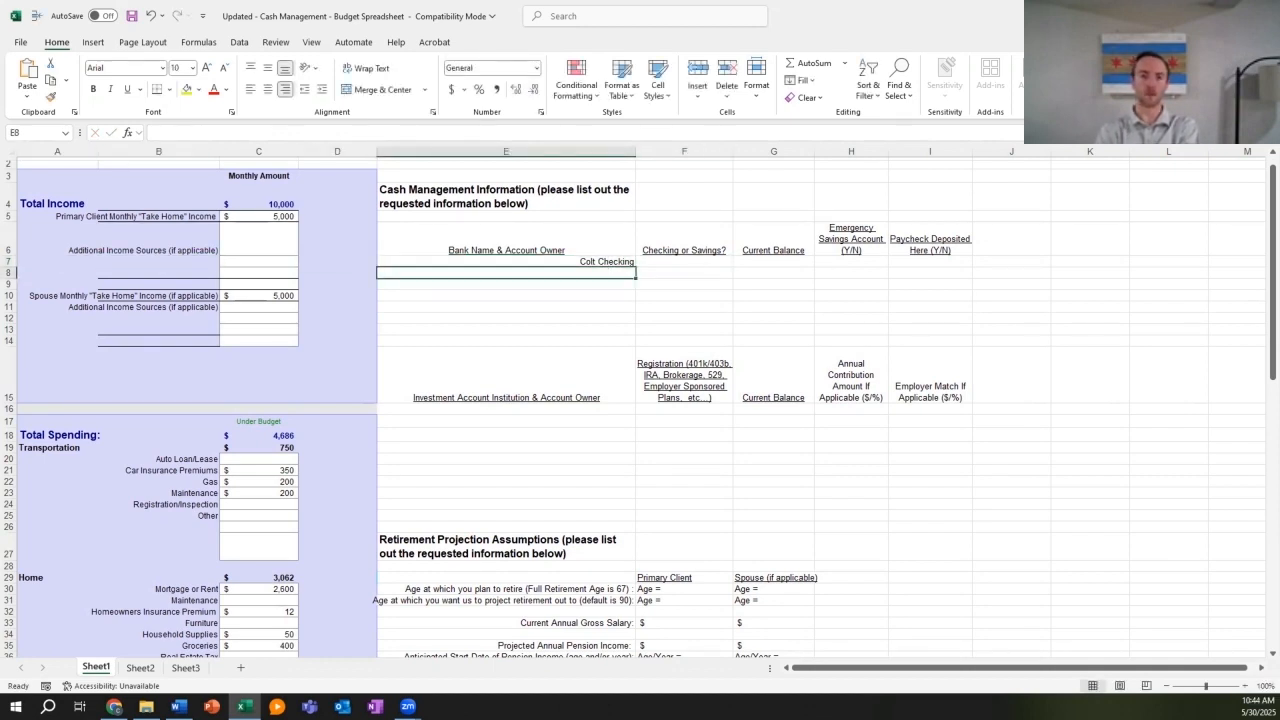
pyautogui.write('Hannah Bank of America Checking')
pyautogui.press('Return')
pyautogui.press('Up')
pyautogui.press('Up')
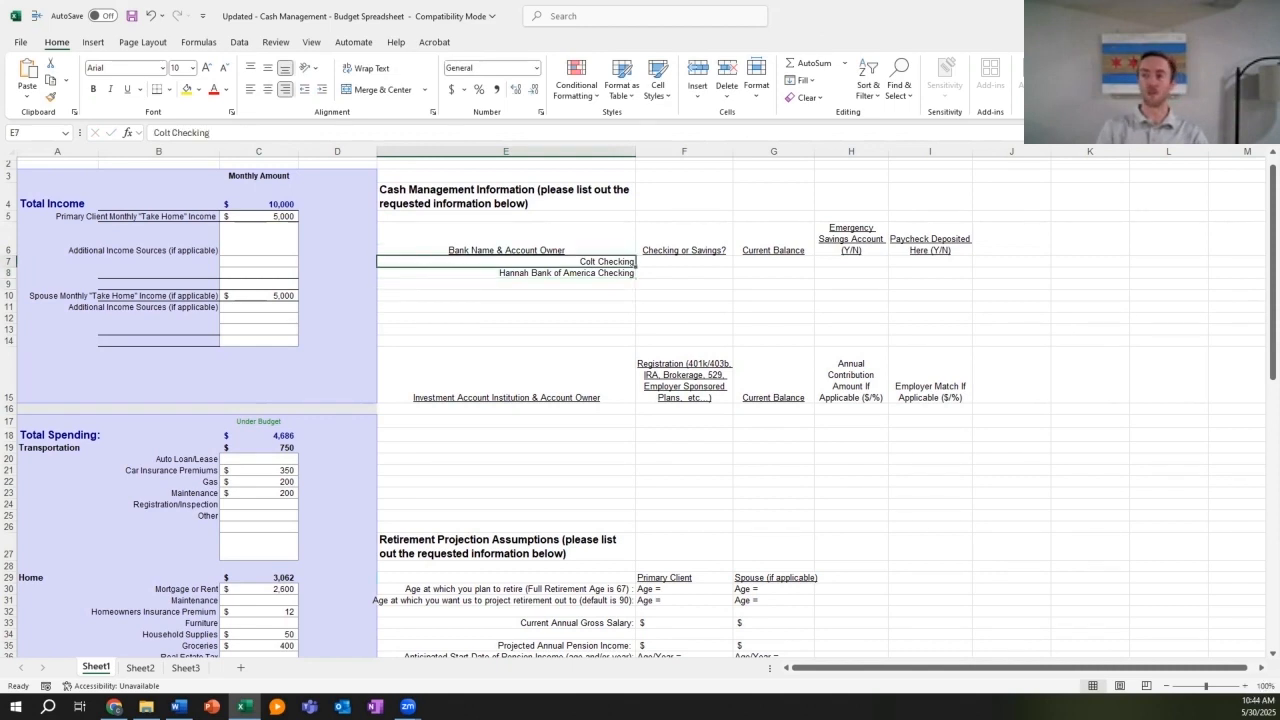
pyautogui.click(172, 133)
pyautogui.write('Chase')
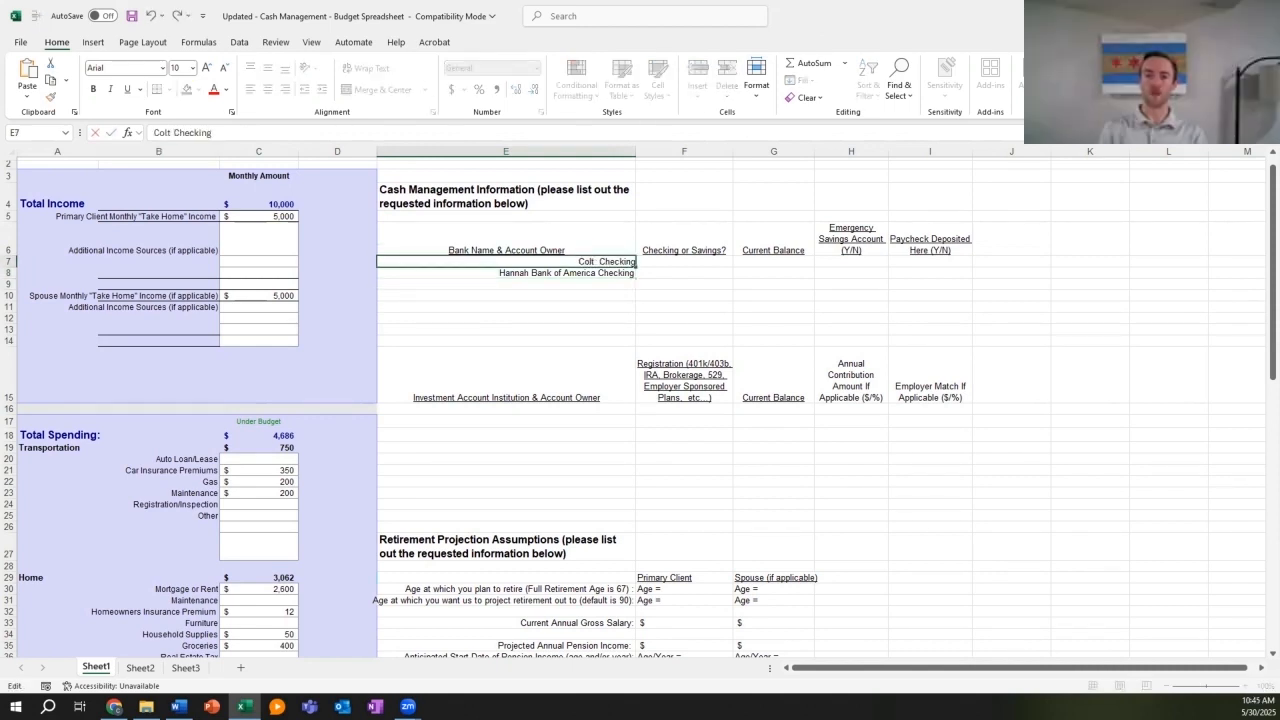
pyautogui.press('BackSpace')
pyautogui.press('Return')
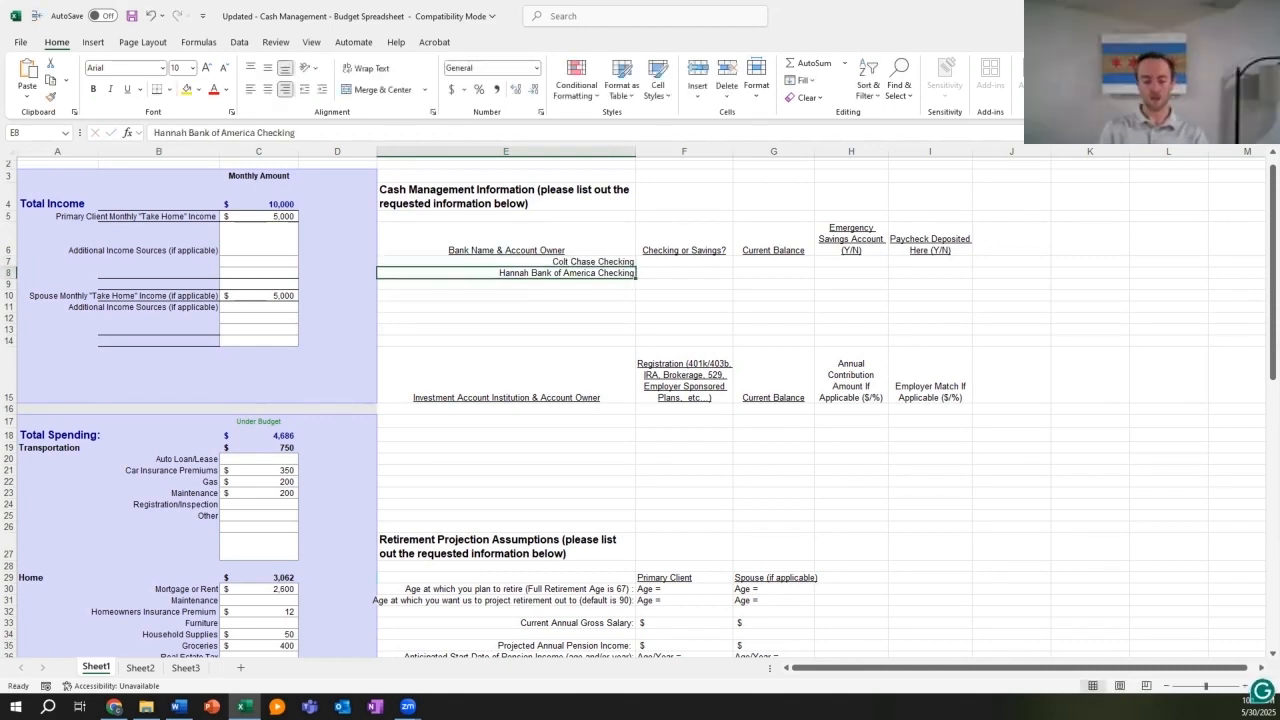
pyautogui.press('Right')
pyautogui.press('Up')
pyautogui.press('Down')
pyautogui.press('Down')
pyautogui.press('Left')
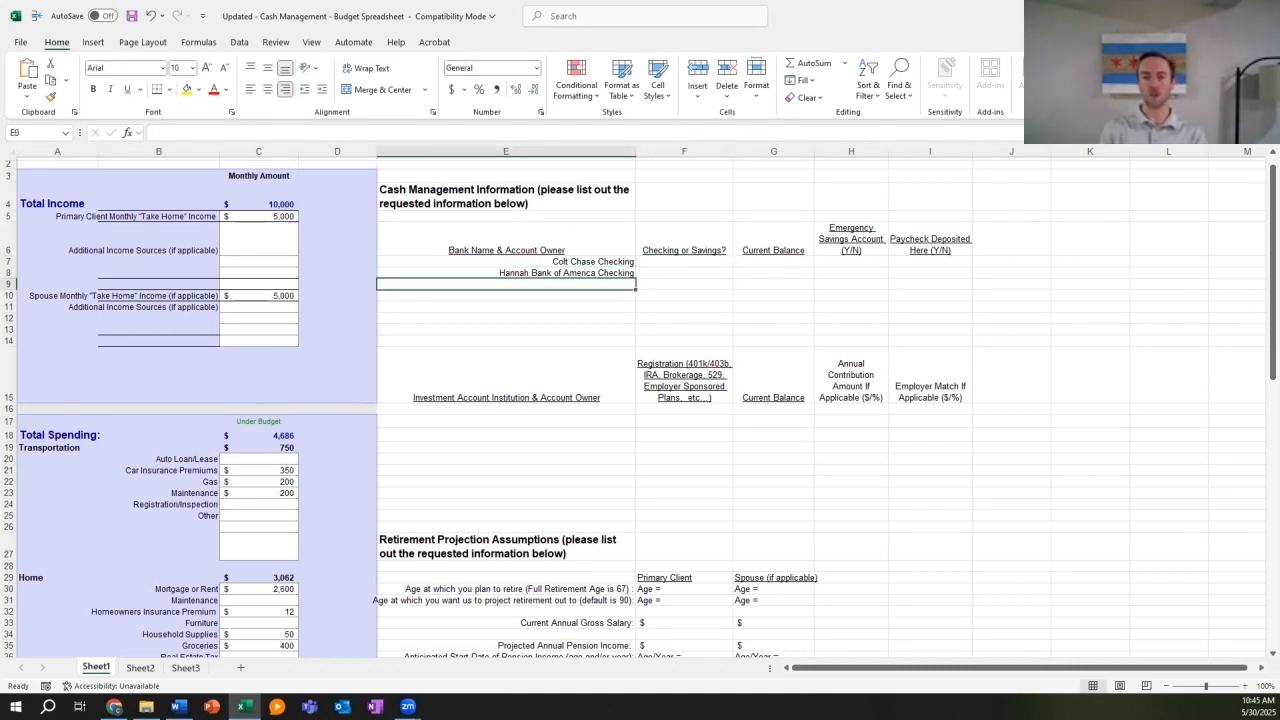
# Step: Add Chase Checking 2, a savings account, Bank of America Savings and NFS Brokerage Savings Account
pyautogui.write('Colt')
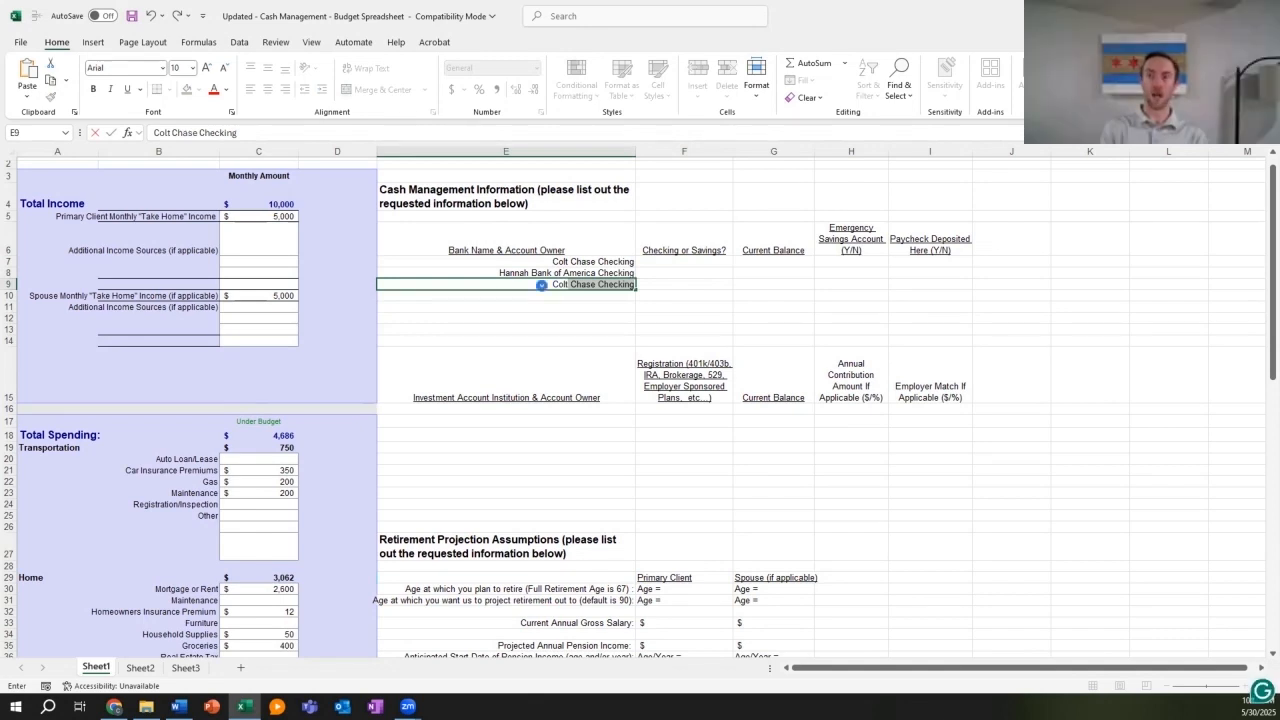
pyautogui.write(' Ch')
pyautogui.write('ase Check')
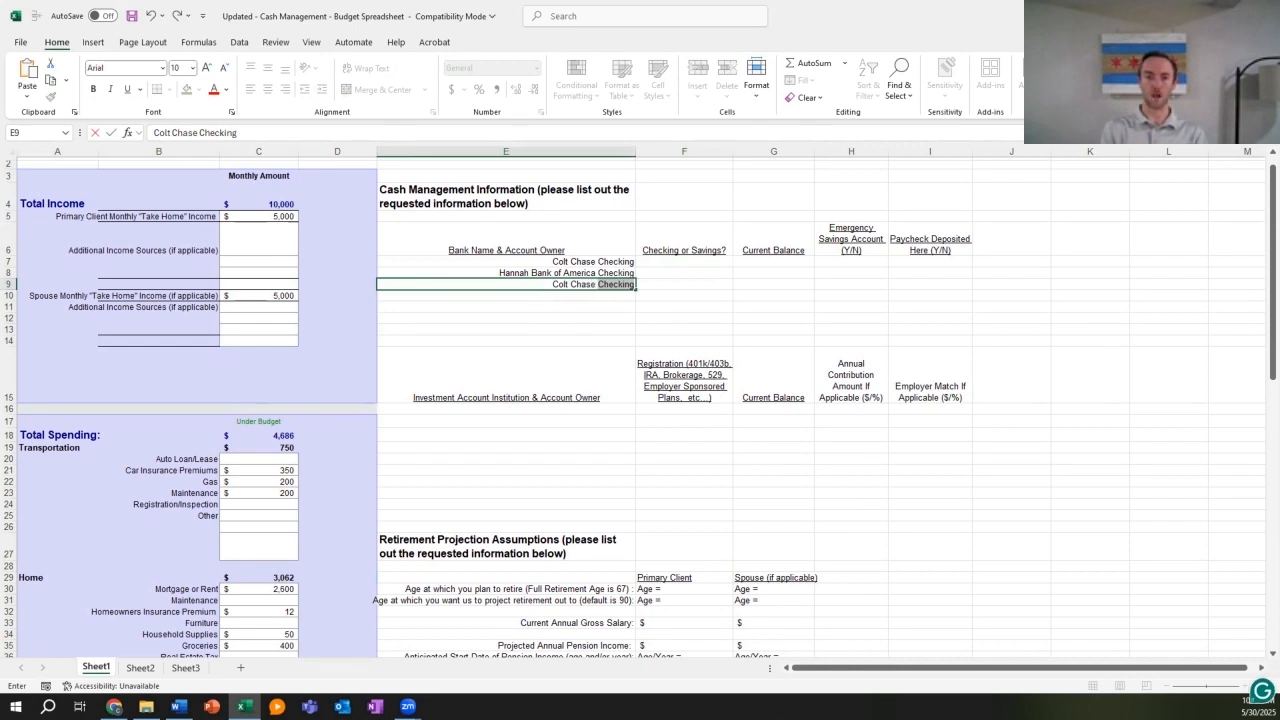
pyautogui.write('ing 2')
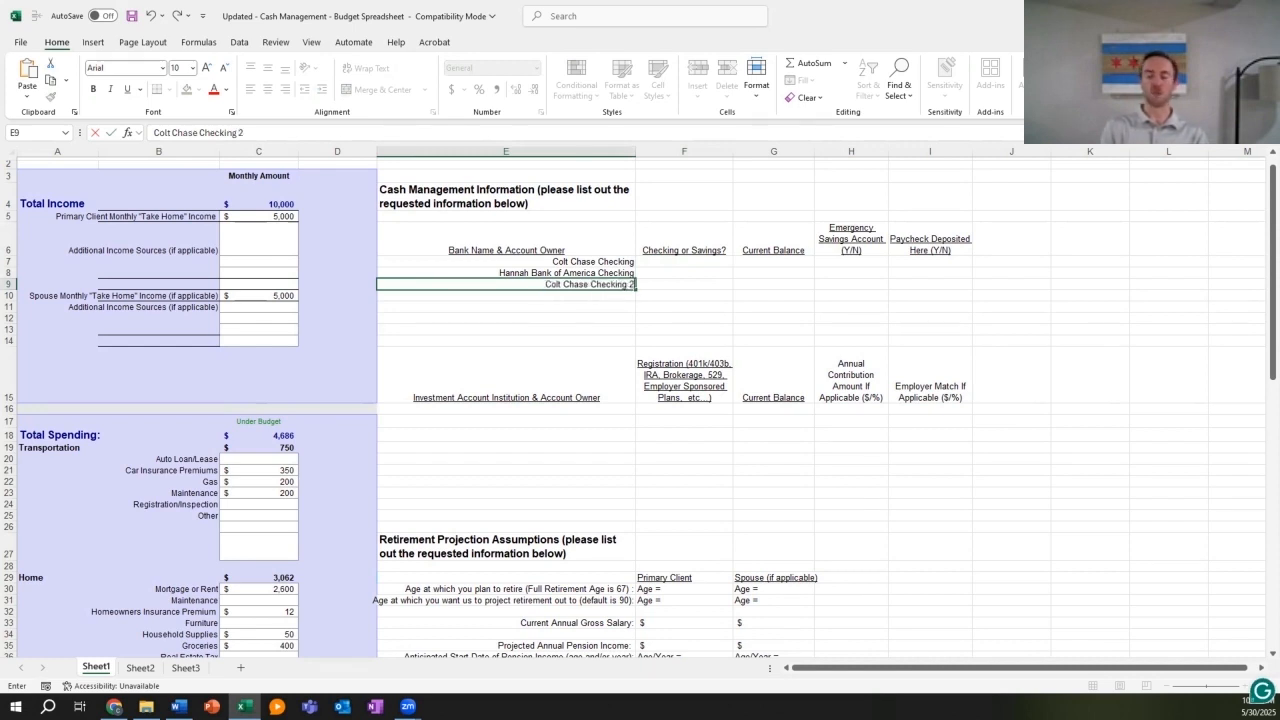
pyautogui.press('Return')
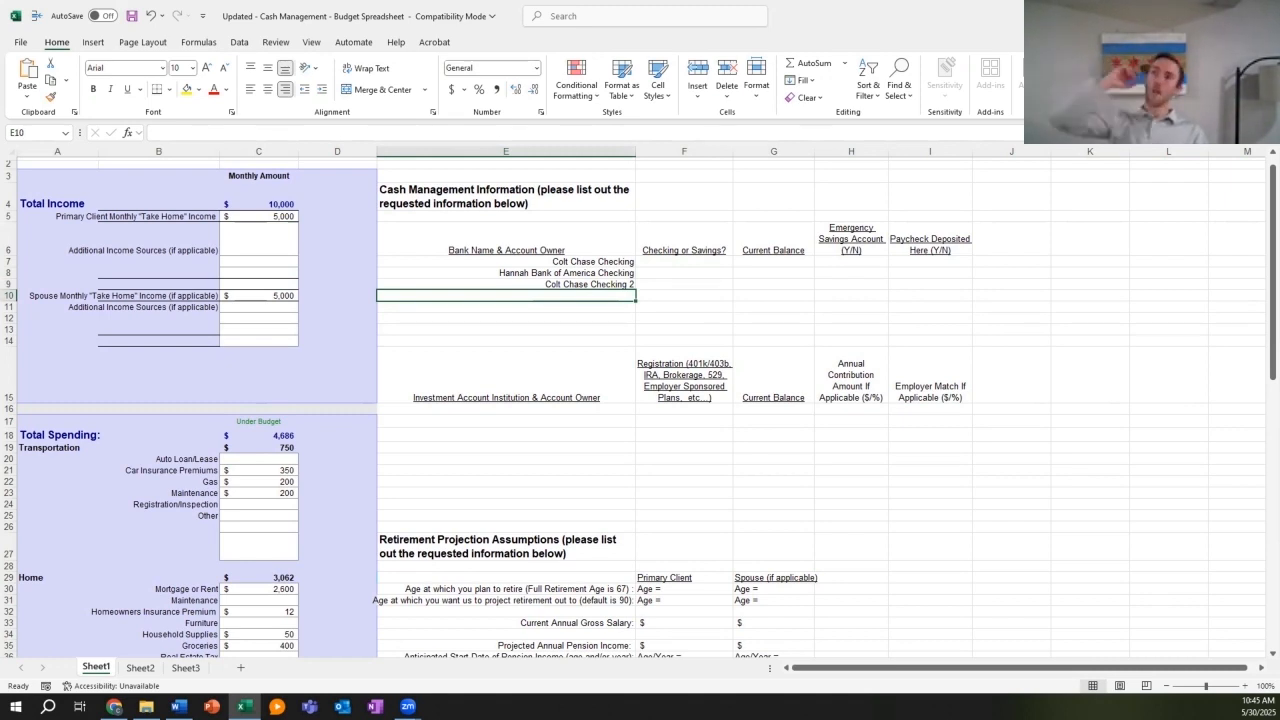
pyautogui.write('Colt Saving')
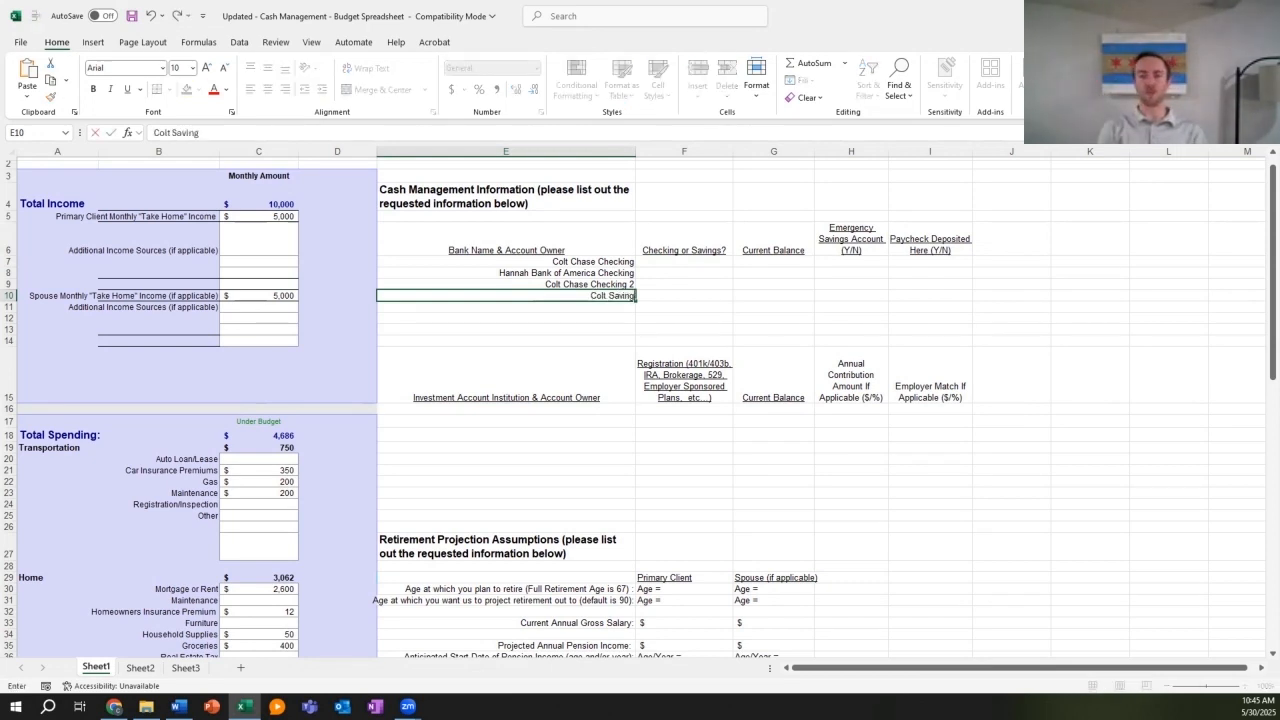
pyautogui.write('s')
pyautogui.press('Return')
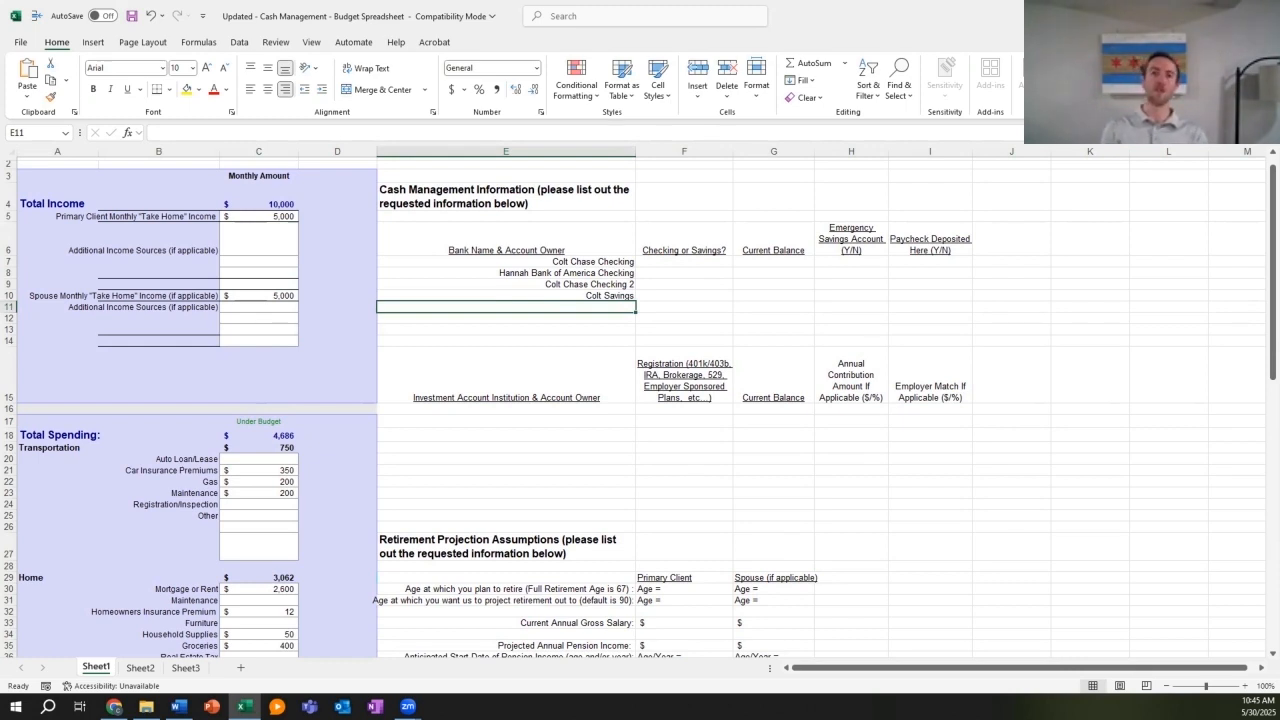
pyautogui.write('Hannah Bank of America Savings')
pyautogui.press('Return')
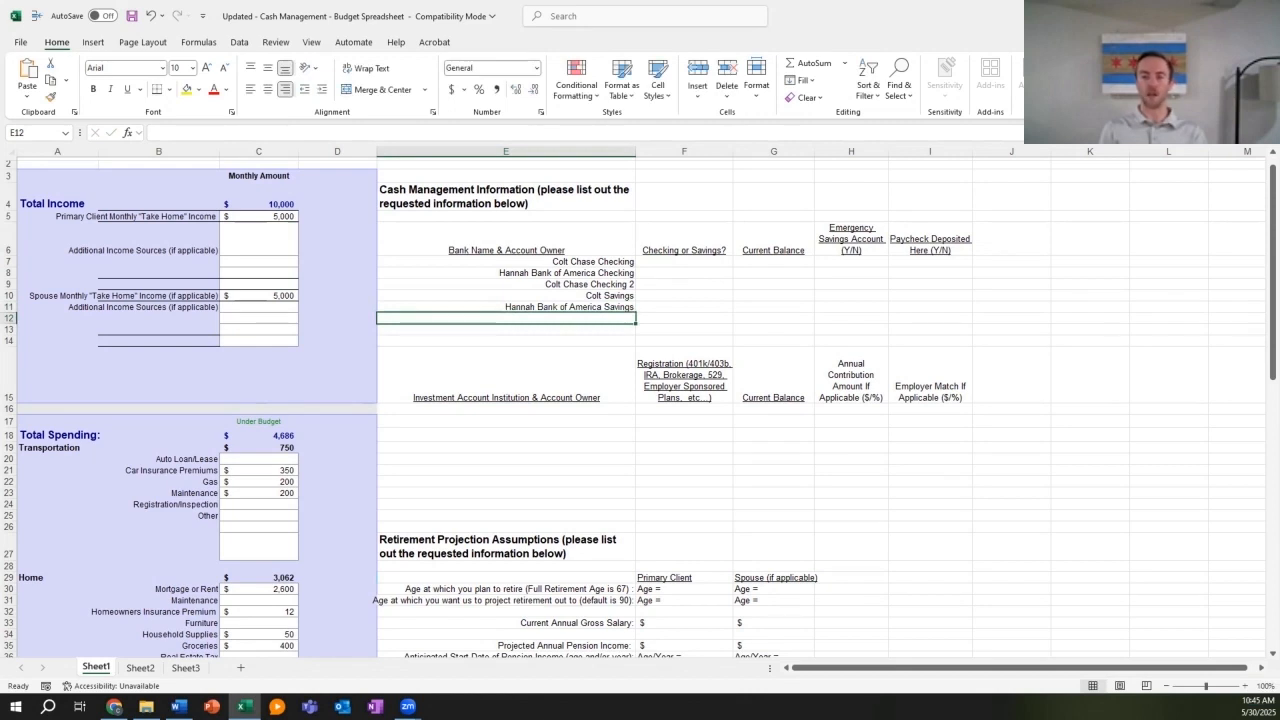
pyautogui.write('C')
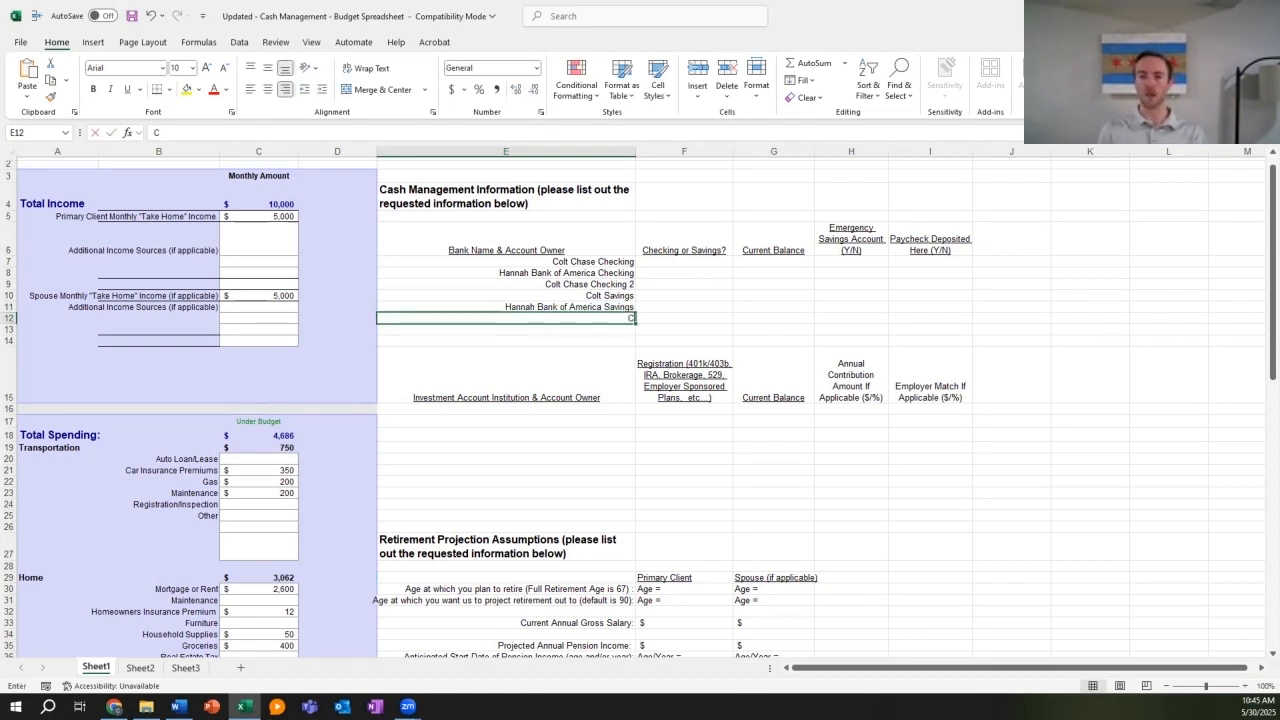
pyautogui.write('olt NFS Brokerage')
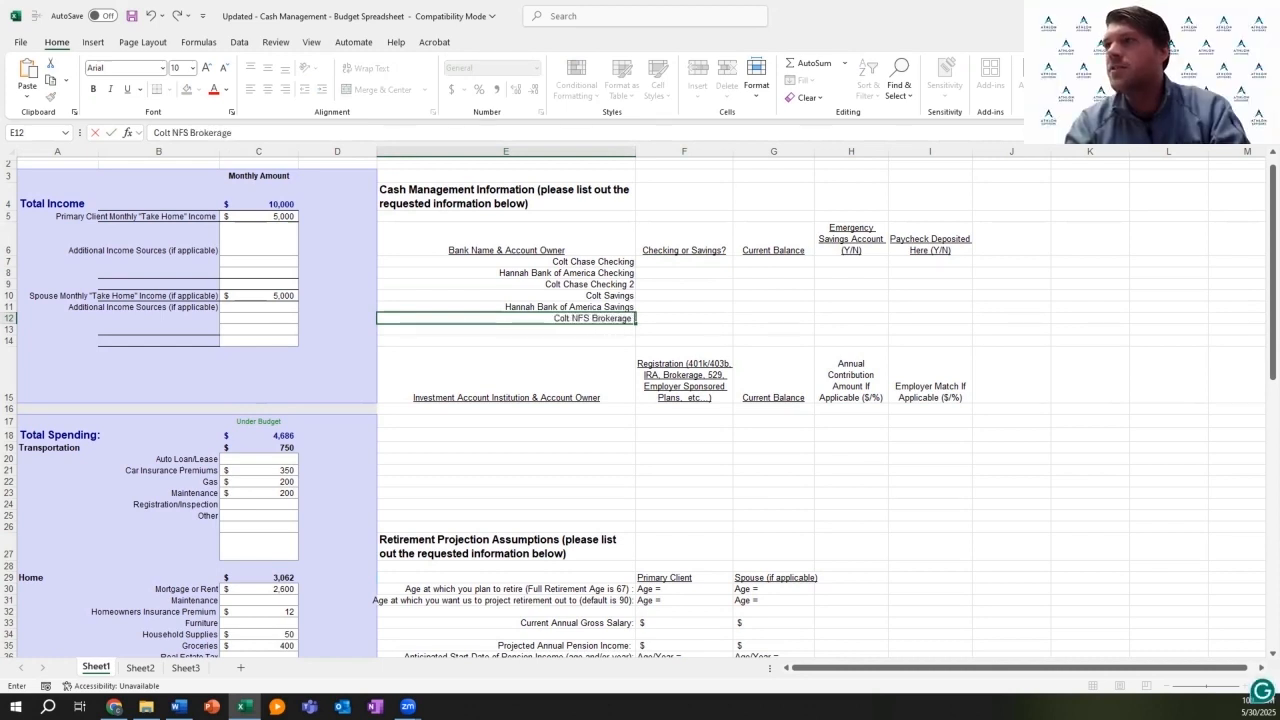
pyautogui.write(' Sav')
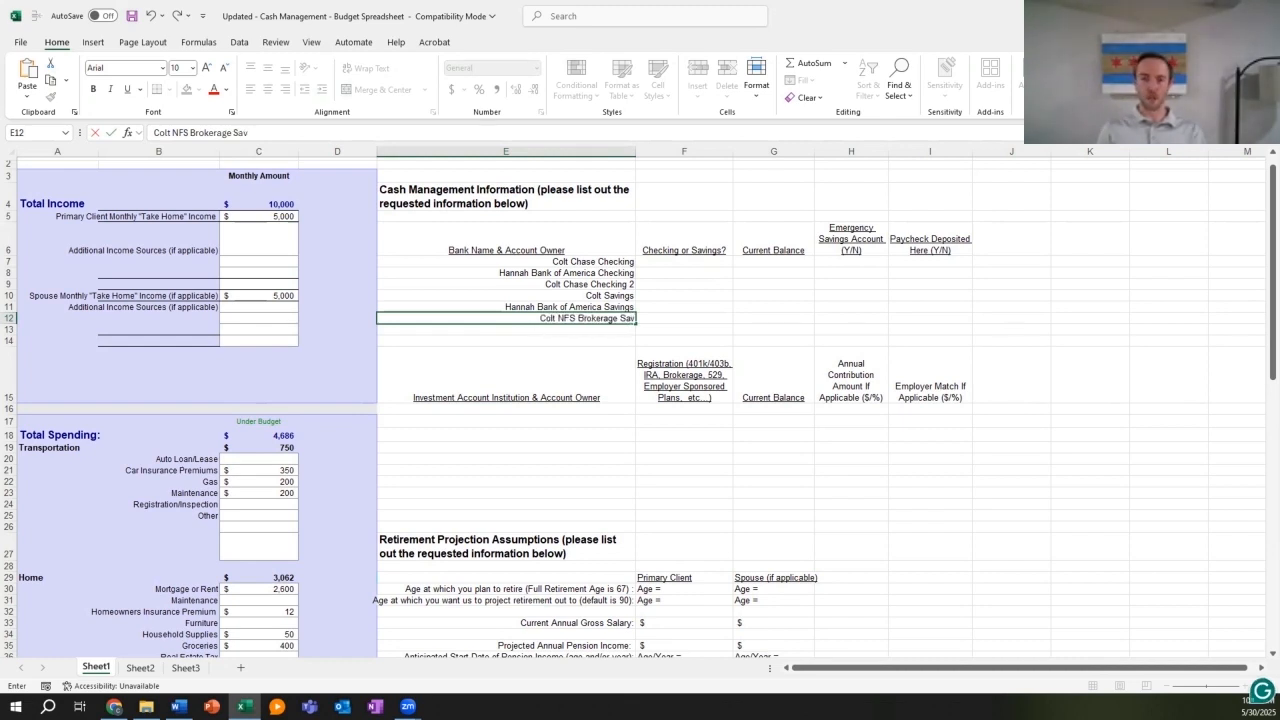
pyautogui.write('ings Account')
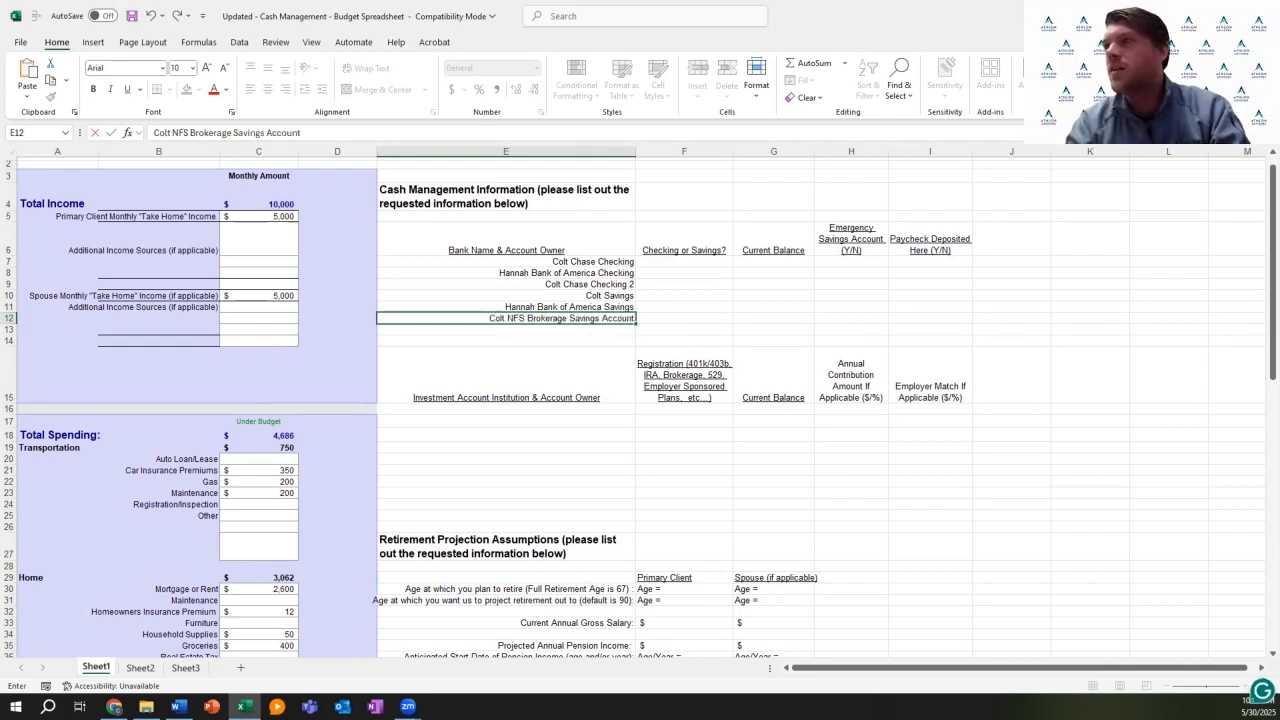
pyautogui.press('Return')
pyautogui.press('Right')
pyautogui.press('Up')
pyautogui.press('Up')
pyautogui.press('Up')
pyautogui.press('Up')
pyautogui.press('Up')
pyautogui.press('Up')
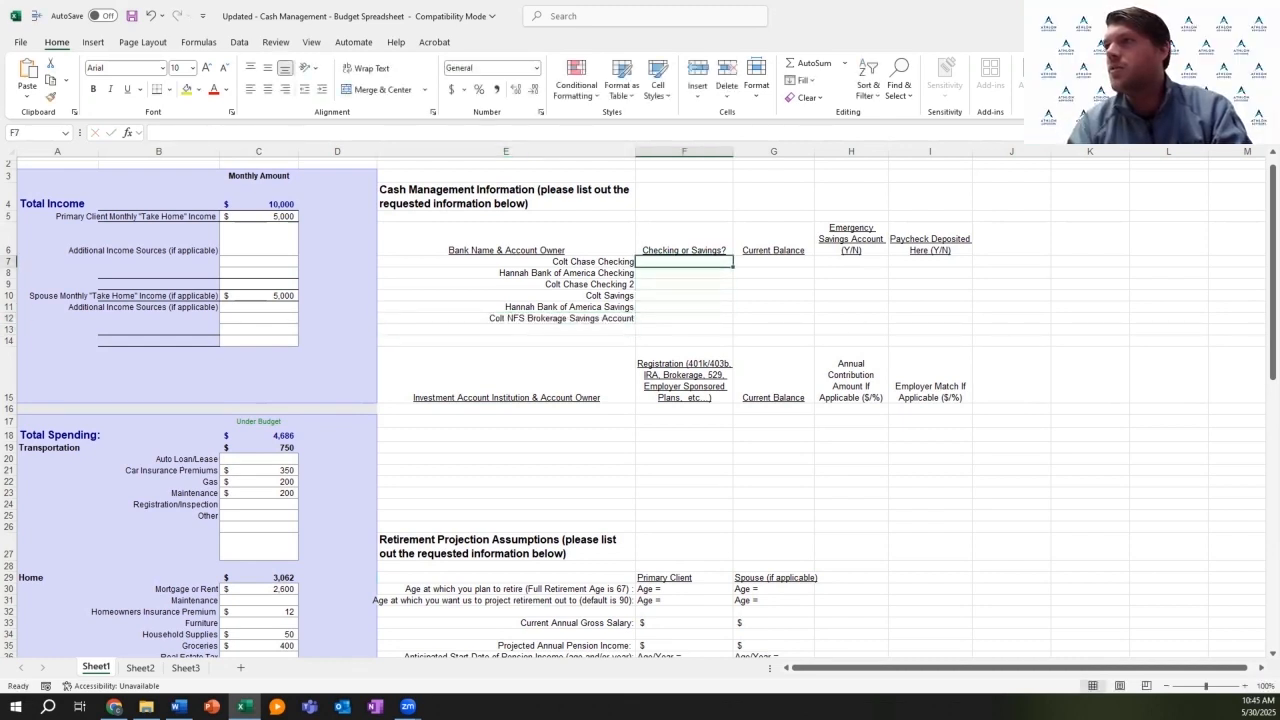
# Step: Enter balances 10000, 5000, 0, 5000, 10000 and 20000 down the Current Balance column
pyautogui.press('Right')
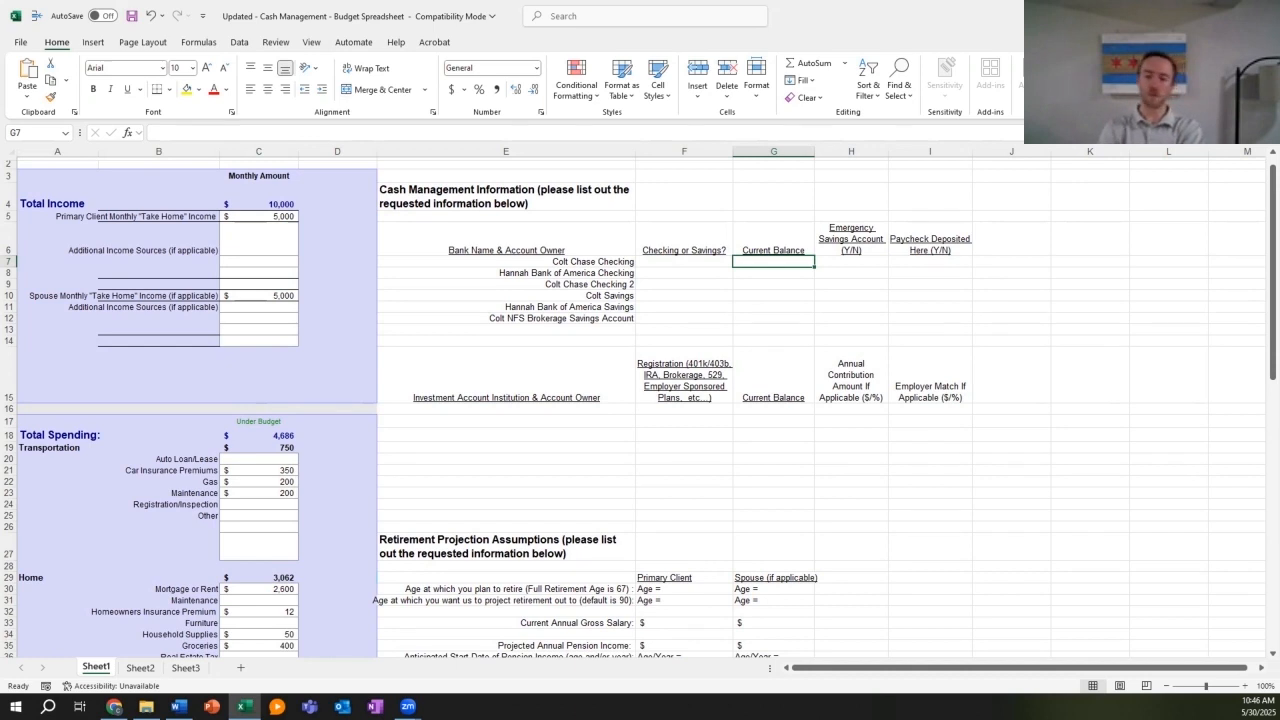
pyautogui.write('10000')
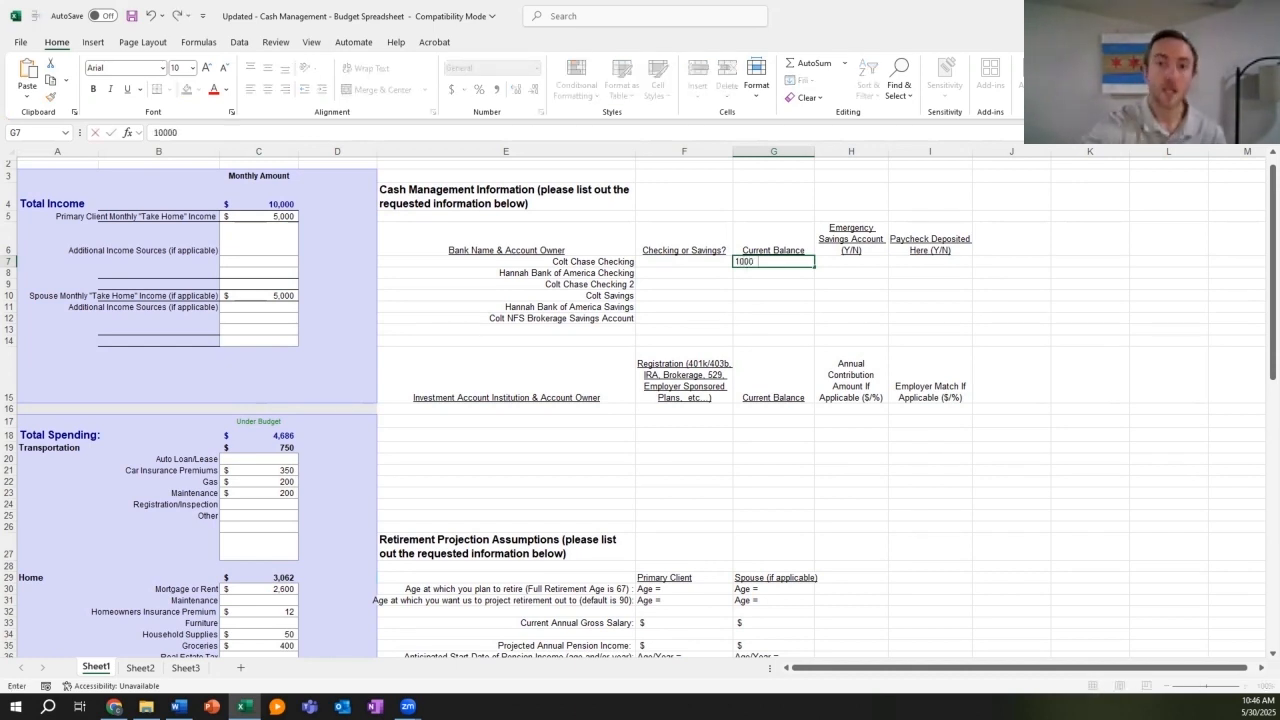
pyautogui.press('Return')
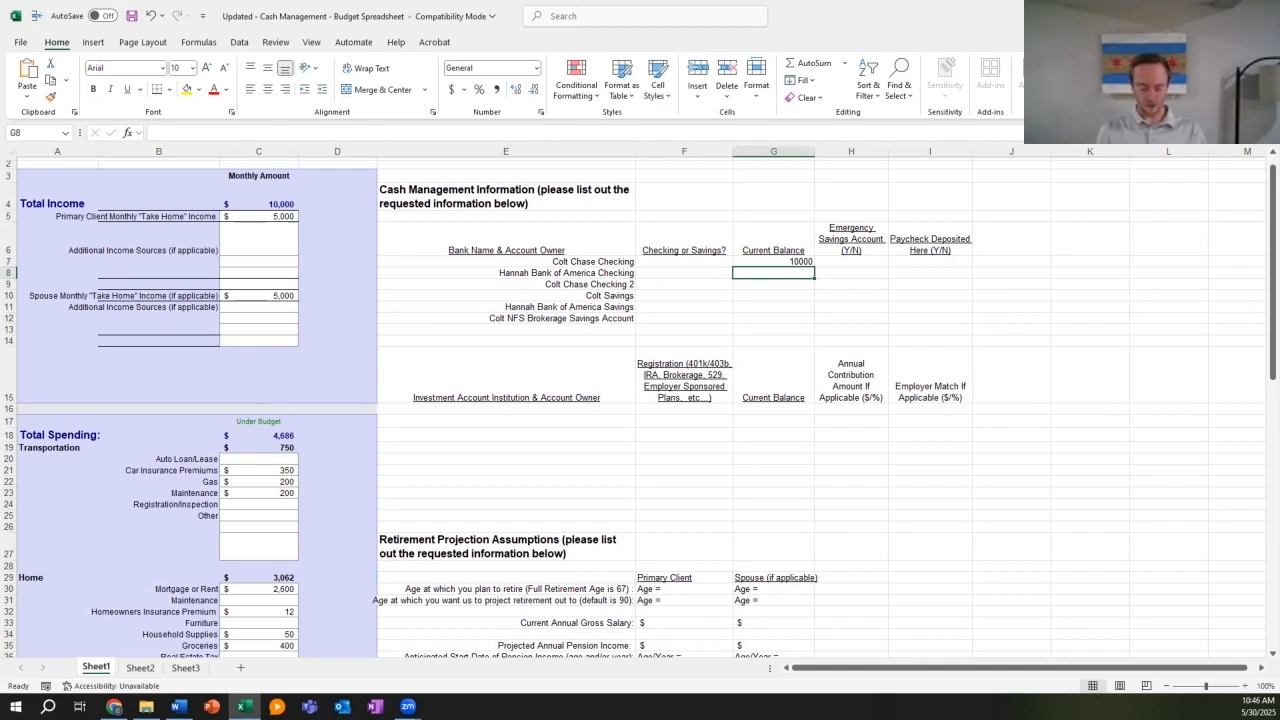
pyautogui.write('5000')
pyautogui.press('Return')
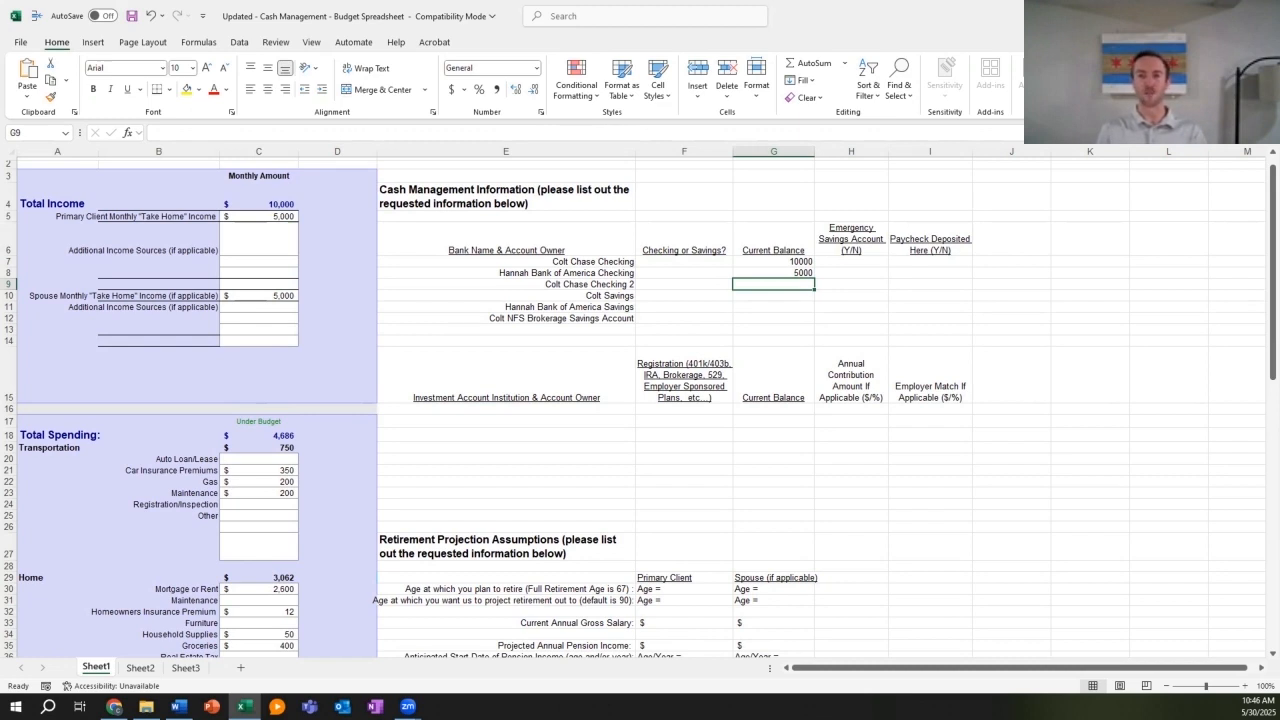
pyautogui.write('0')
pyautogui.press('Return')
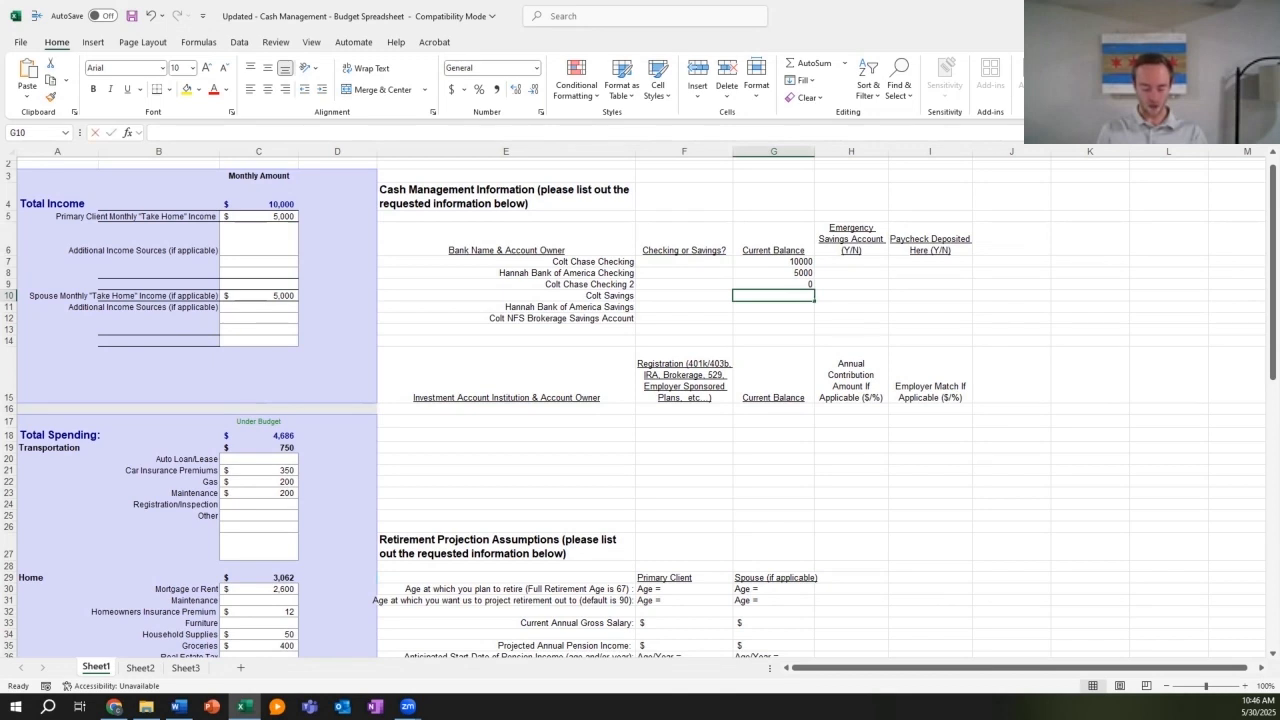
pyautogui.write('5000')
pyautogui.press('Return')
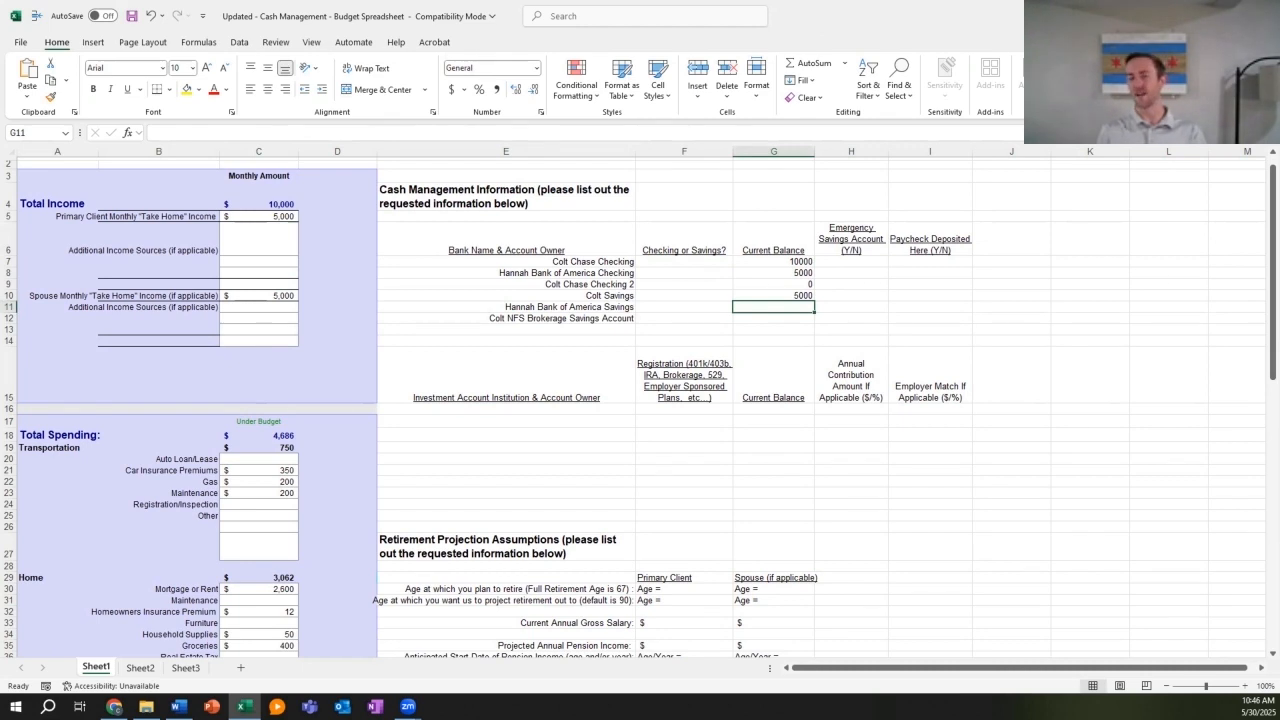
pyautogui.write('1000')
pyautogui.press('Return')
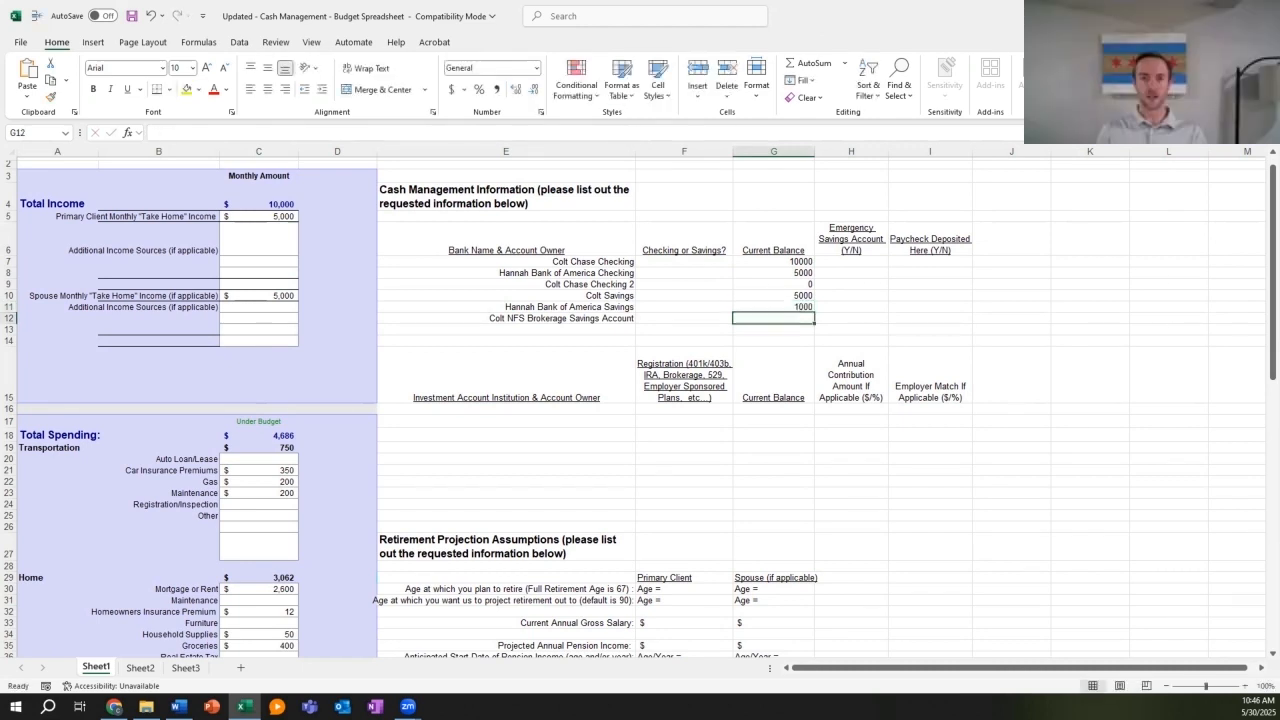
pyautogui.press('Up')
pyautogui.write('1000')
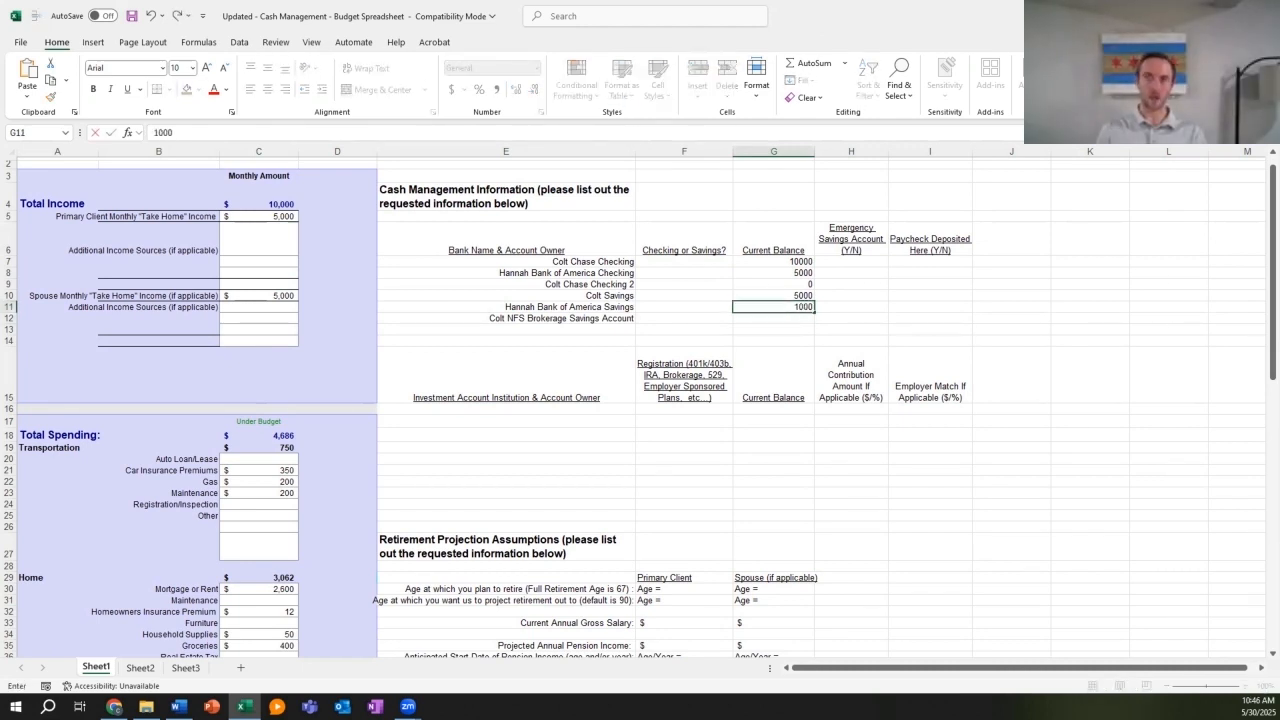
pyautogui.write('0')
pyautogui.press('Return')
pyautogui.write('20000')
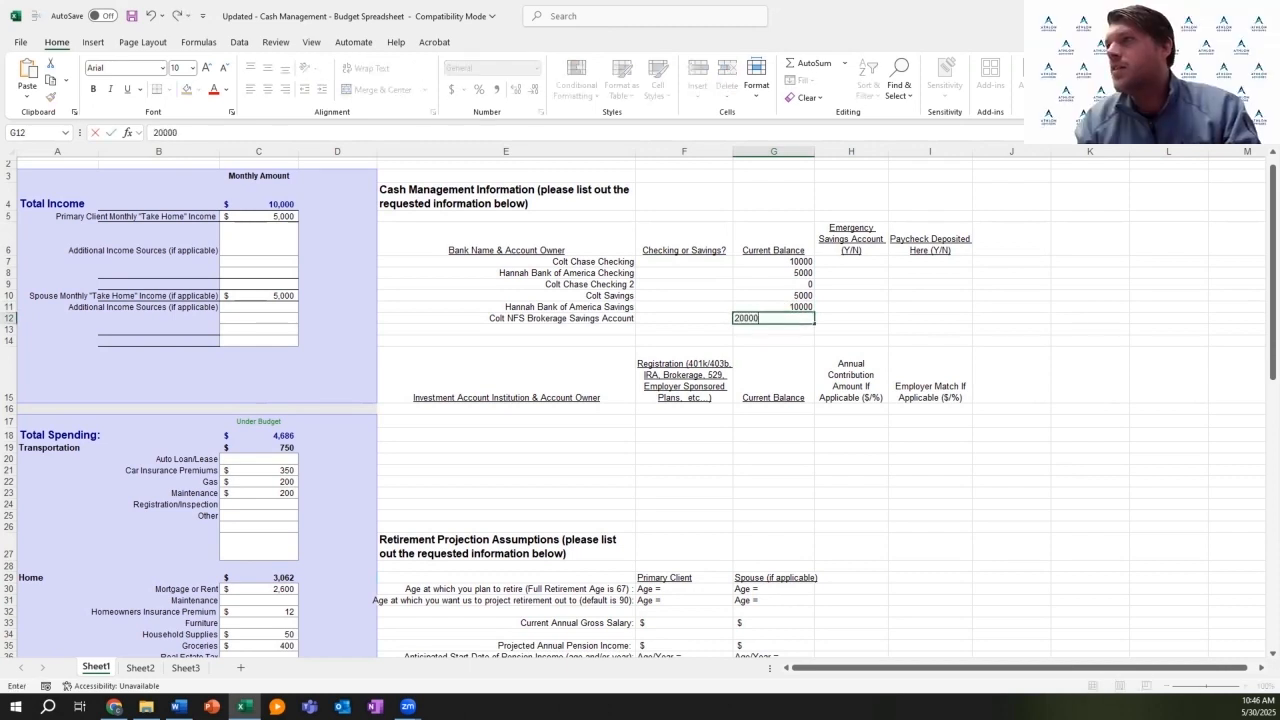
pyautogui.press('Return')
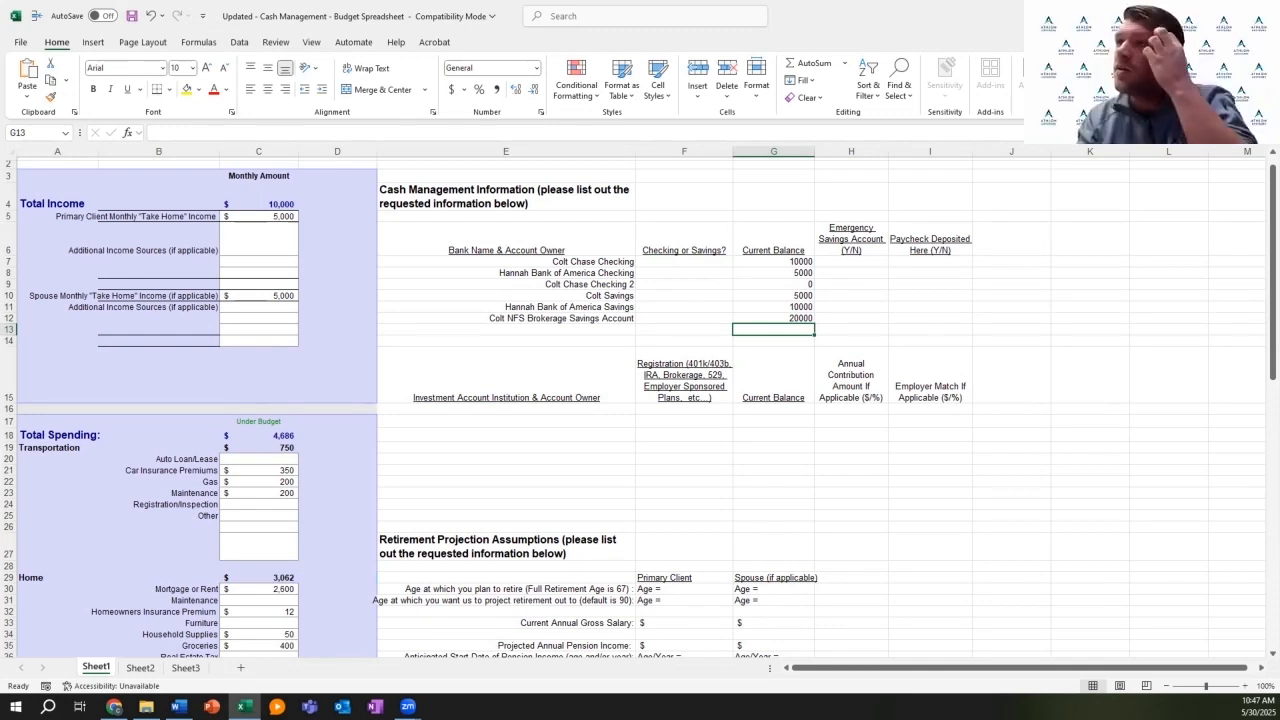
pyautogui.scroll(-2, 640, 400)
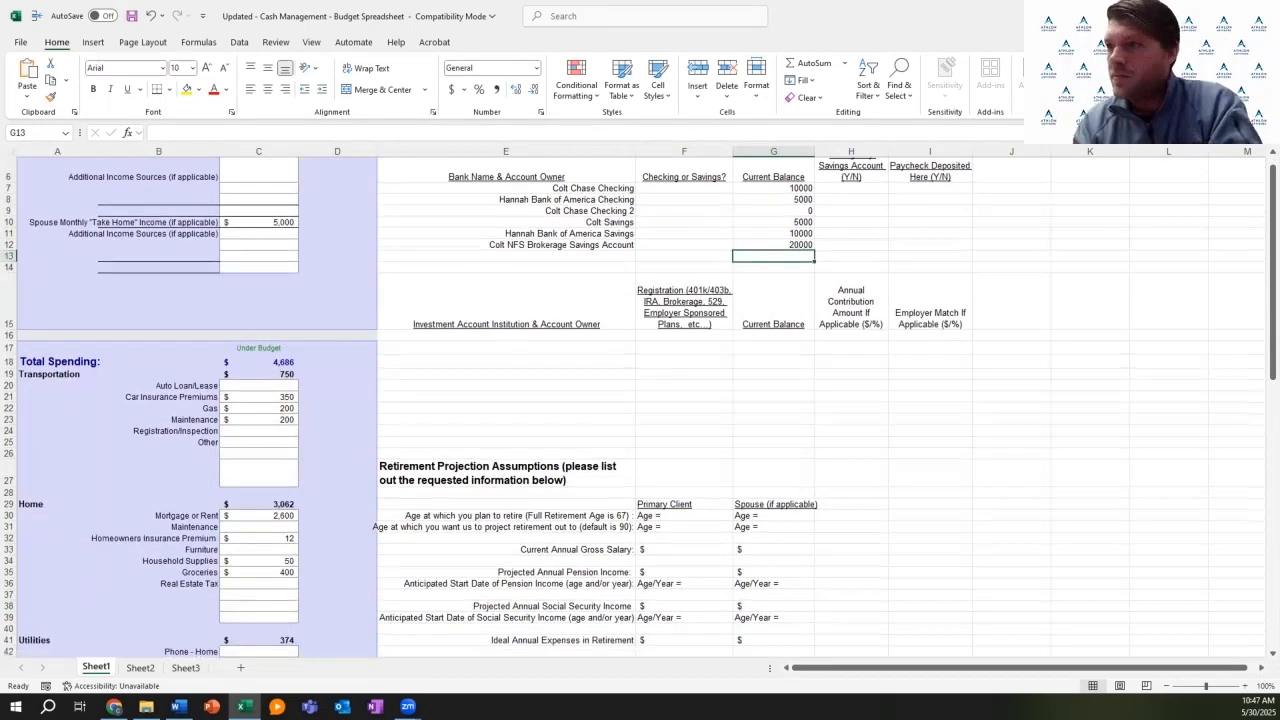
pyautogui.scroll(-3, 640, 400)
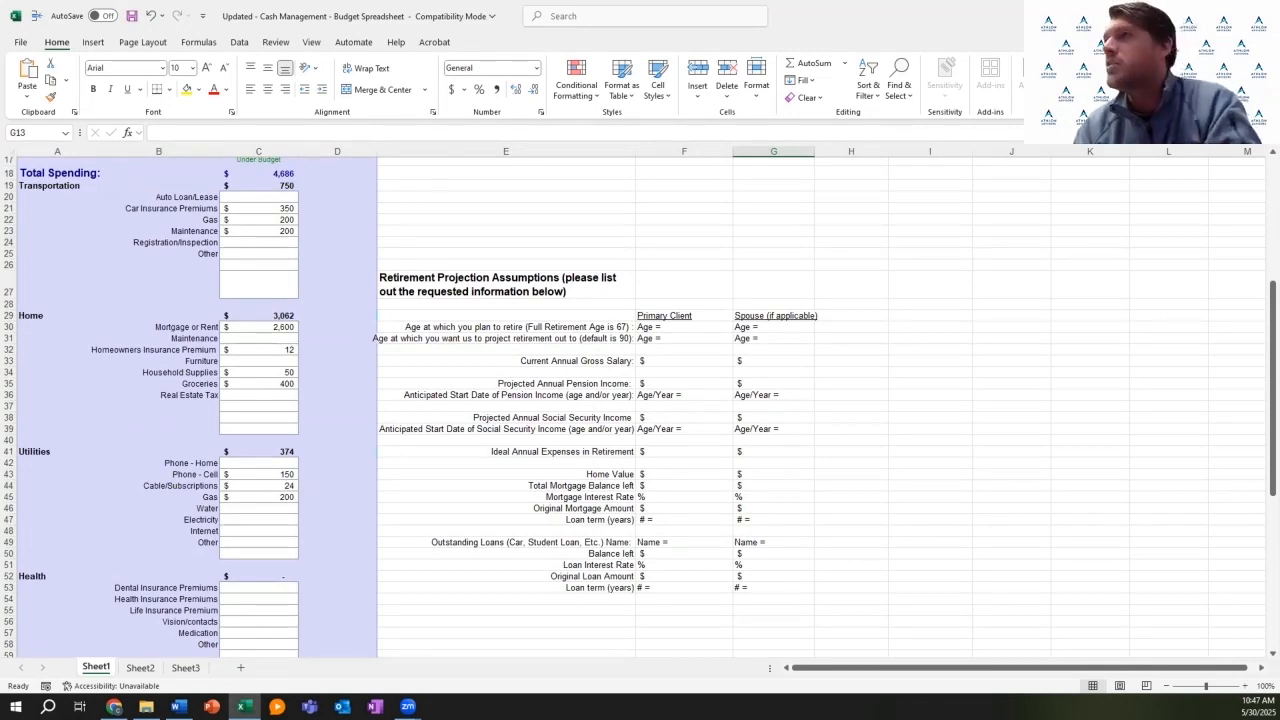
pyautogui.moveTo(684, 327); pyautogui.dragTo(684, 338)
pyautogui.moveTo(773, 327); pyautogui.dragTo(773, 338)
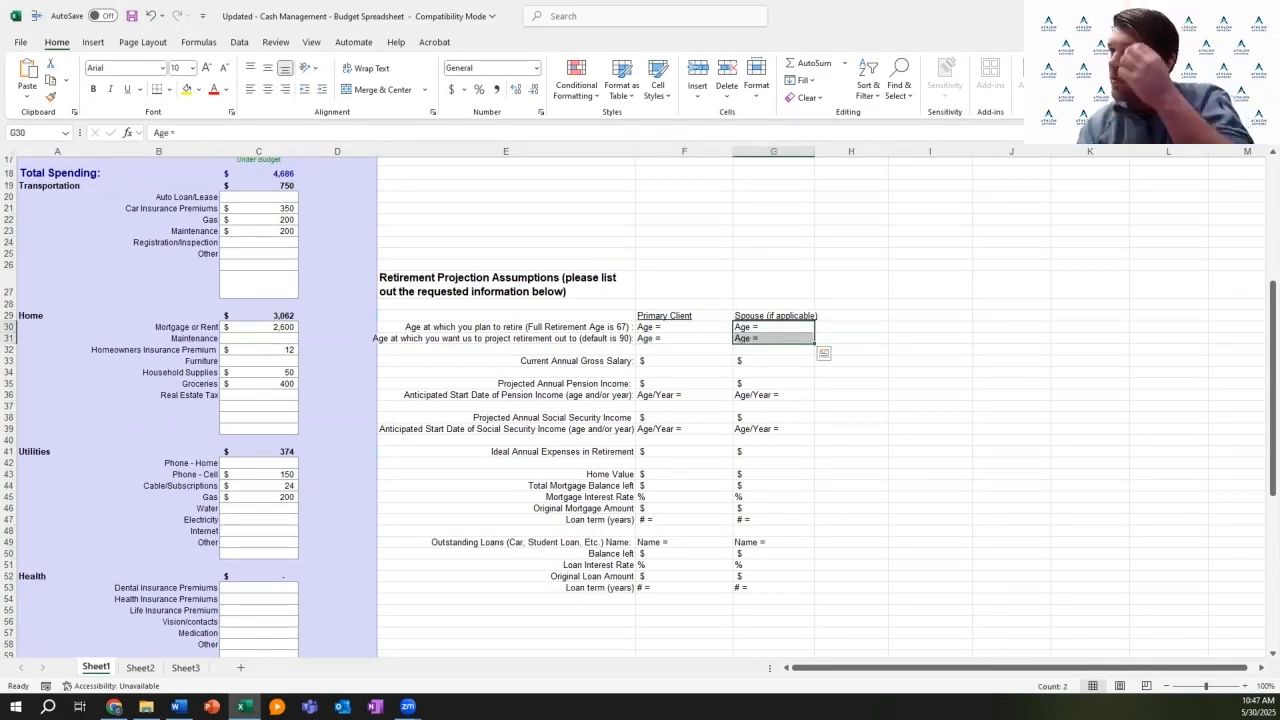
pyautogui.click(684, 338)
pyautogui.click(684, 372)
pyautogui.click(684, 361)
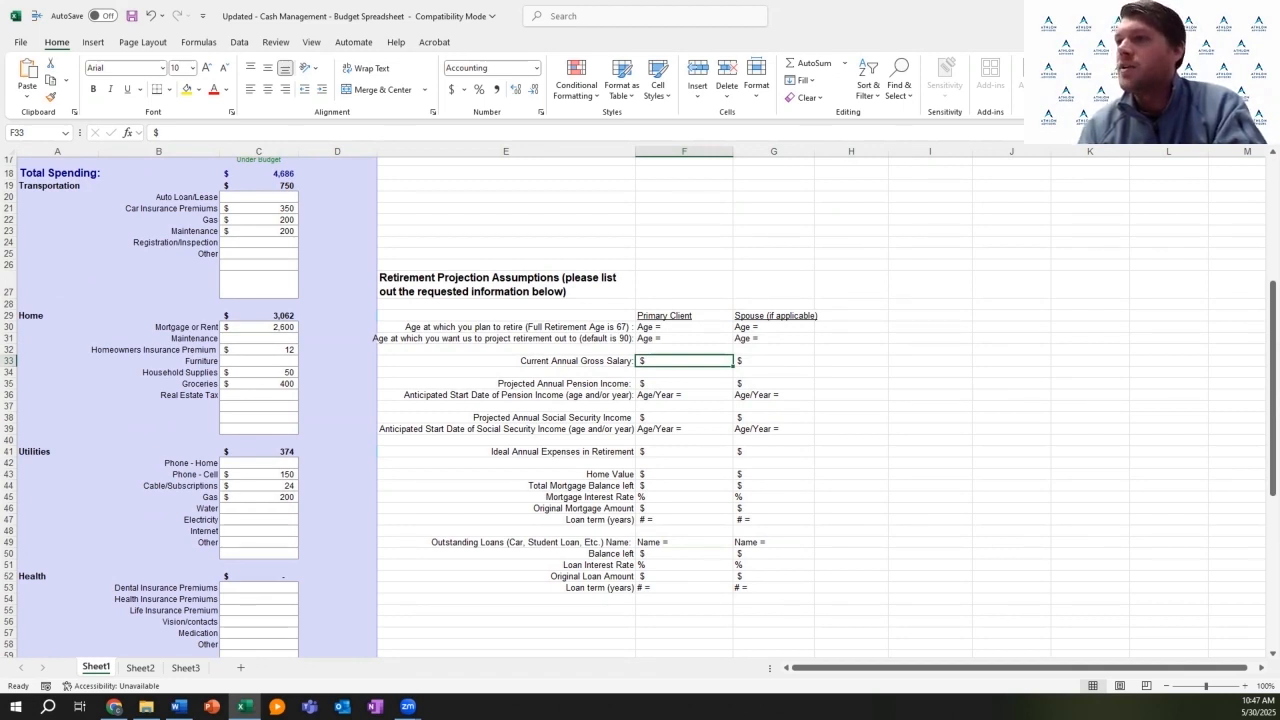
pyautogui.scroll(4, 640, 400)
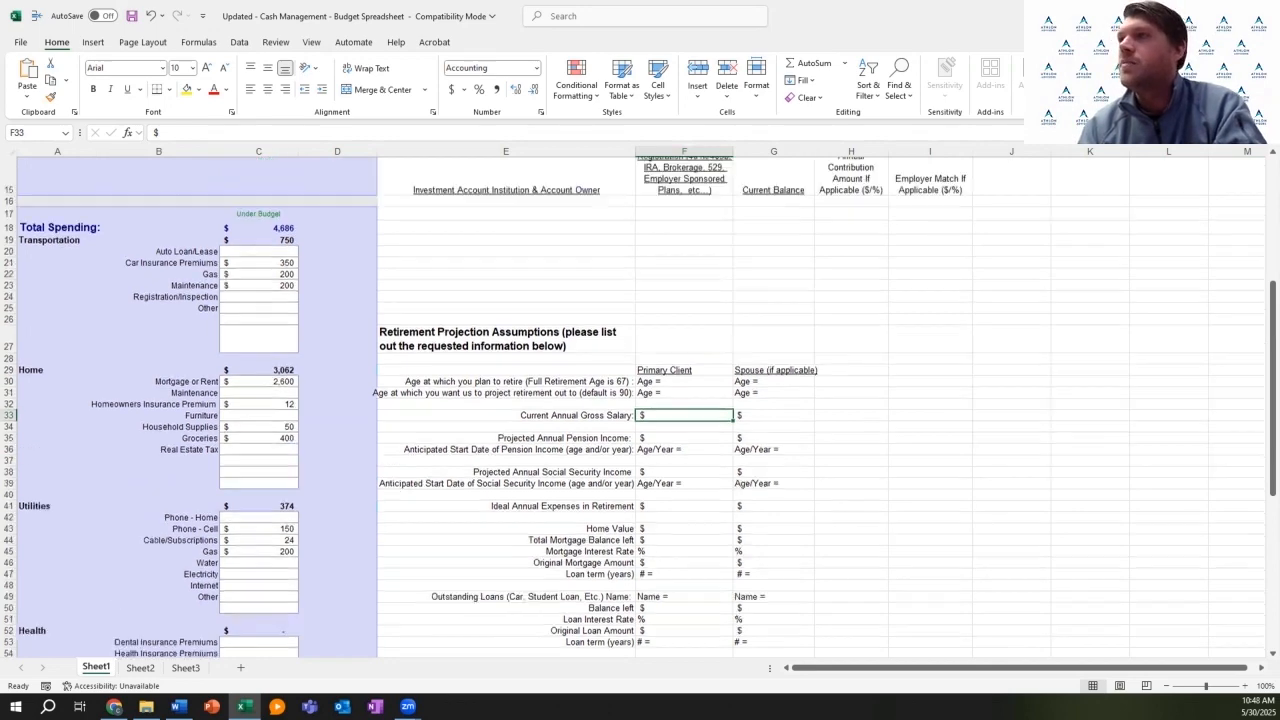
pyautogui.scroll(2, 640, 400)
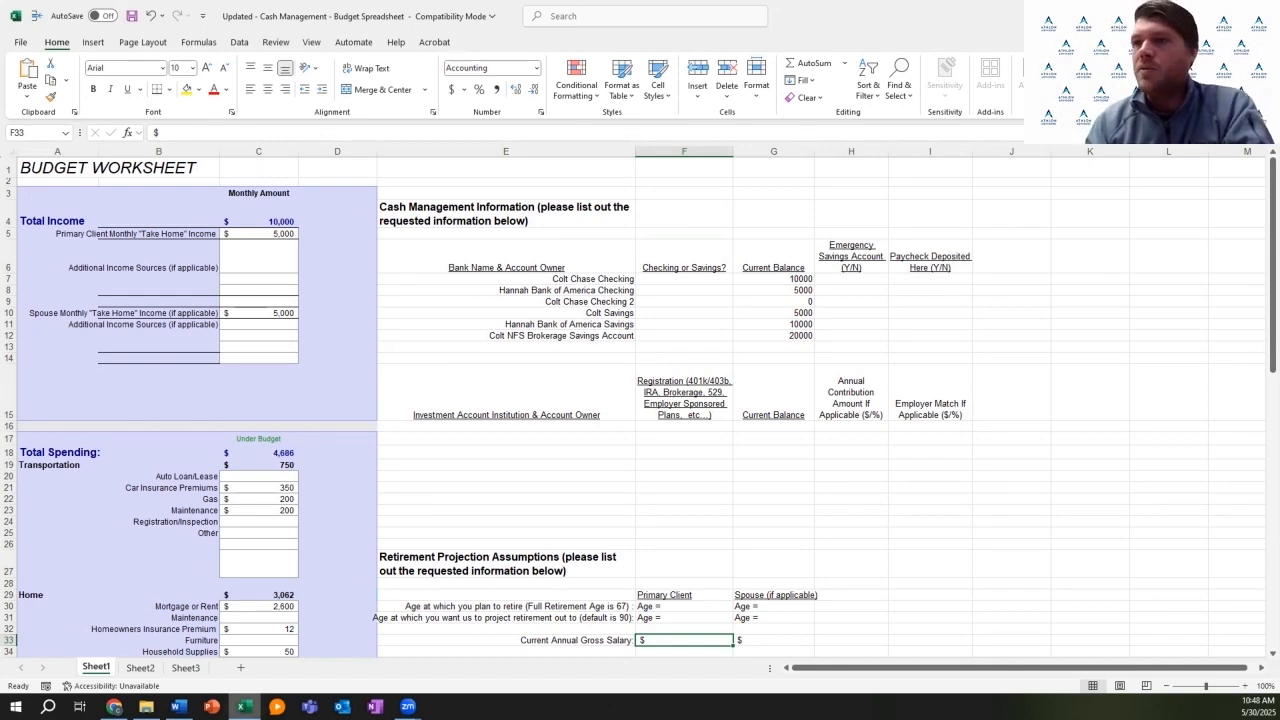
pyautogui.moveTo(177, 706)
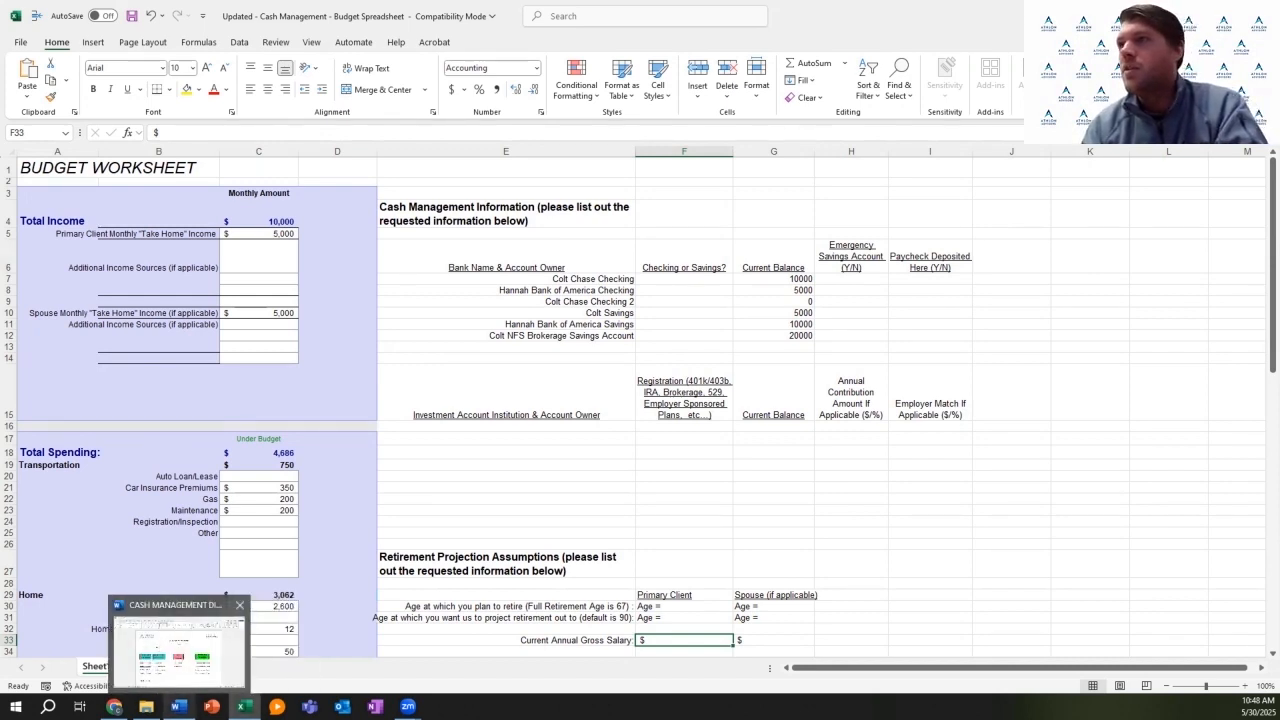
# Step: In the Word diagram's header, replace the CLIENT NAME placeholder with the clients' surnames
pyautogui.click(178, 650)
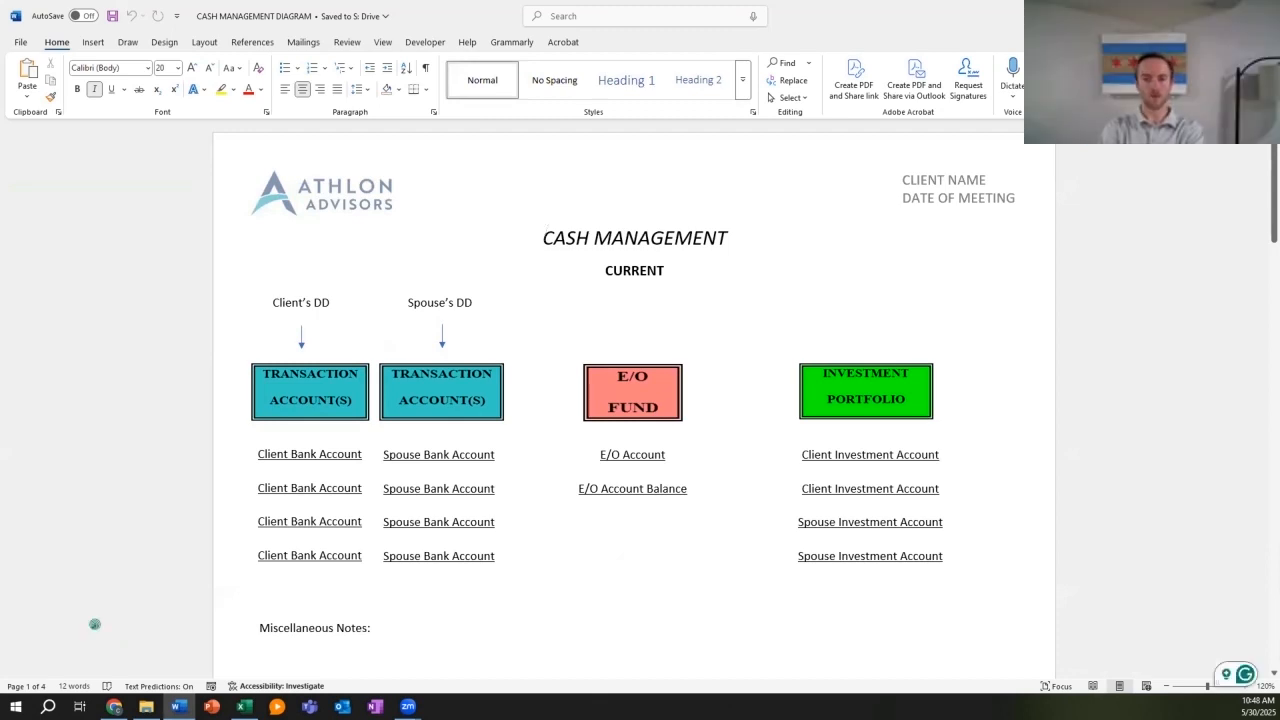
pyautogui.doubleClick(958, 190)
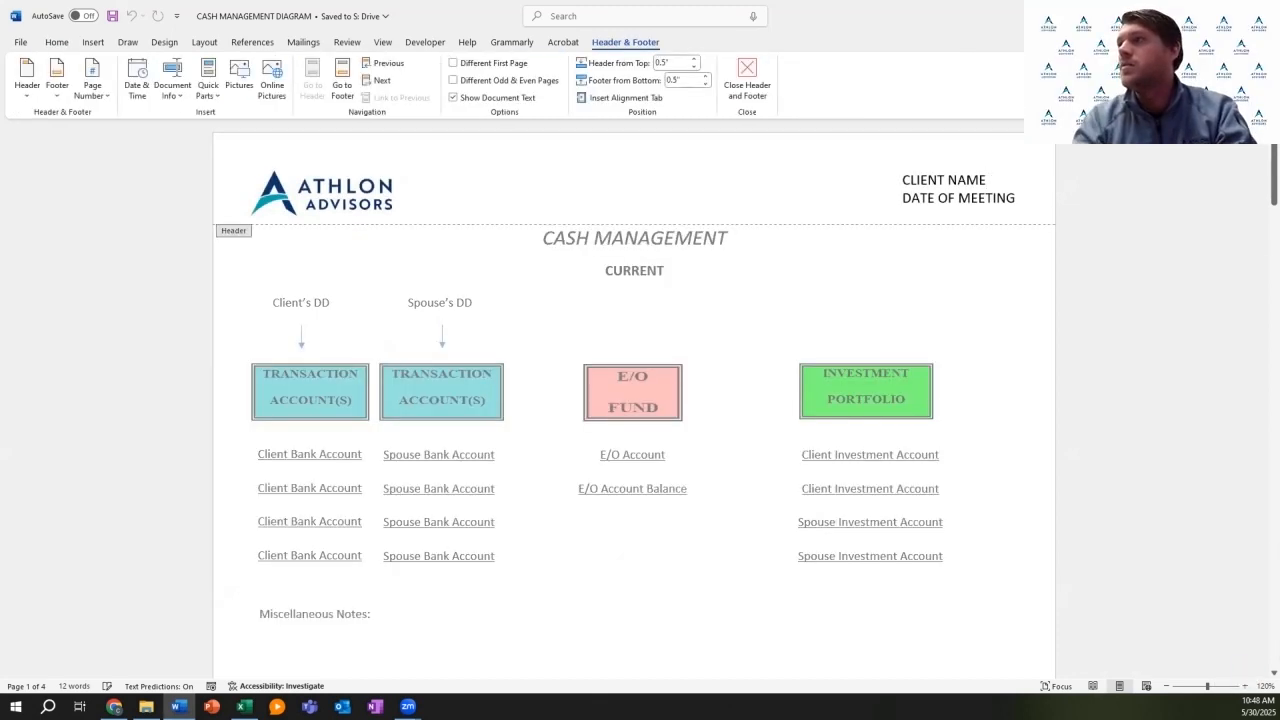
pyautogui.press('BackSpace')
pyautogui.press('BackSpace')
pyautogui.press('BackSpace')
pyautogui.press('BackSpace')
pyautogui.press('BackSpace')
pyautogui.press('BackSpace')
pyautogui.press('BackSpace')
pyautogui.press('BackSpace')
pyautogui.press('BackSpace')
pyautogui.press('BackSpace')
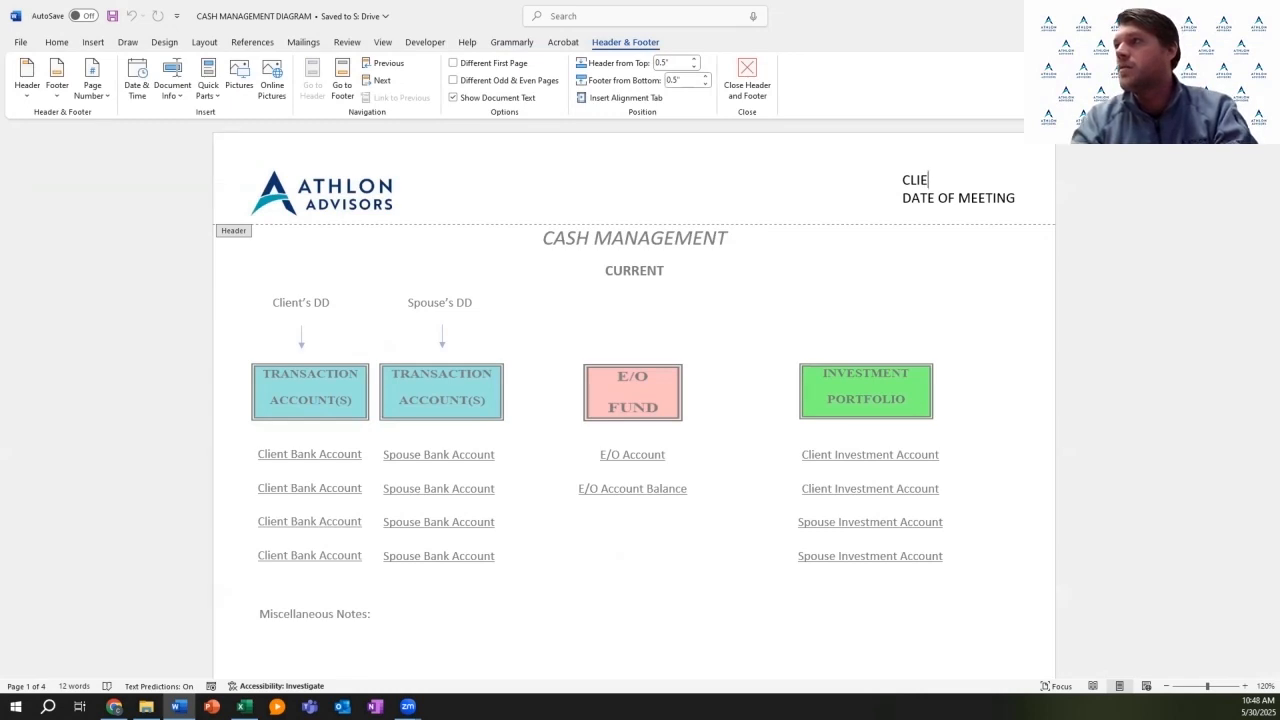
pyautogui.press('BackSpace')
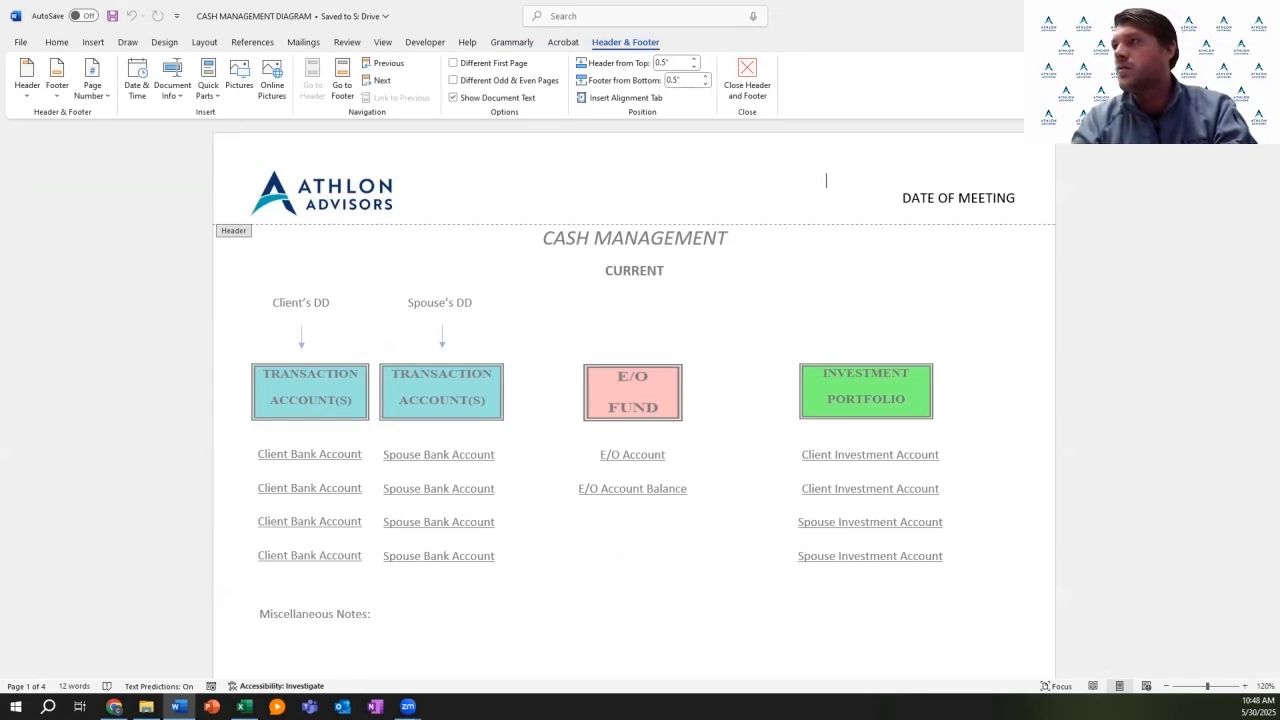
pyautogui.press('BackSpace')
pyautogui.write('RU')
pyautogui.press('BackSpace')
pyautogui.press('BackSpace')
pyautogui.press('Tab')
pyautogui.press('Tab')
pyautogui.press('Tab')
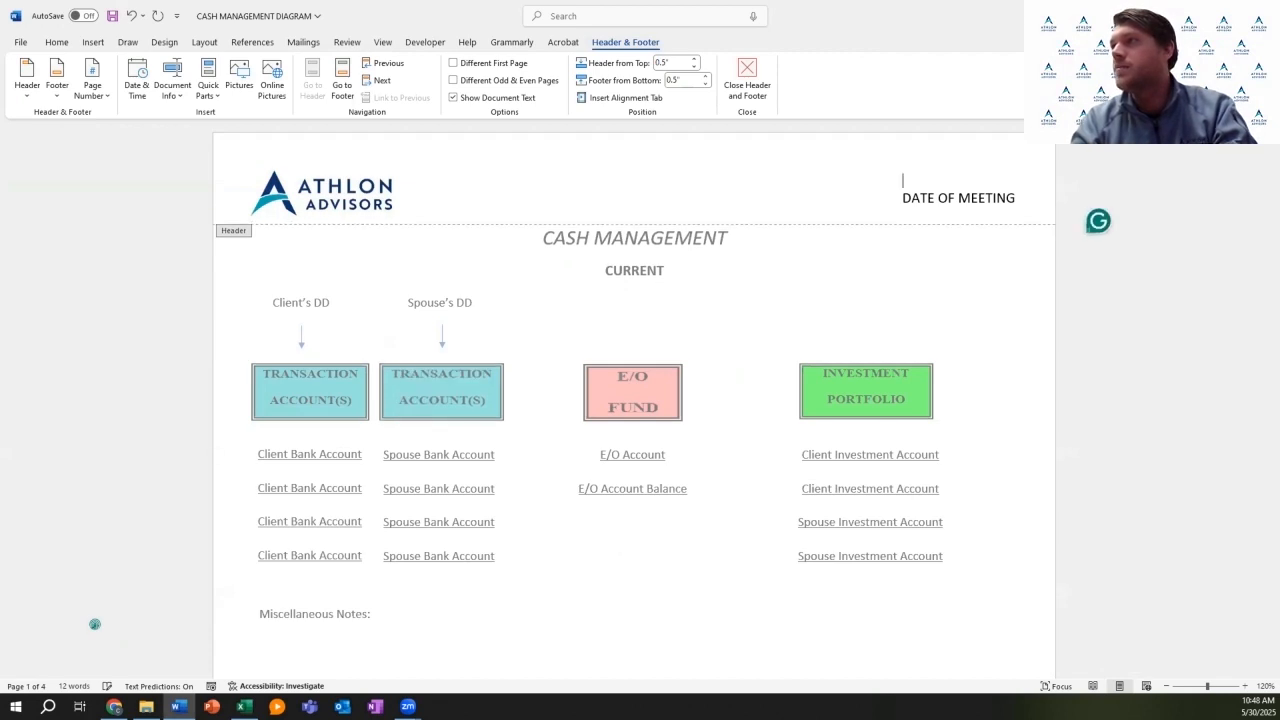
# Step: Replace the DATE OF MEETING placeholder with the meeting date 5/30/2025
pyautogui.click(1016, 194)
pyautogui.press('BackSpace')
pyautogui.press('BackSpace')
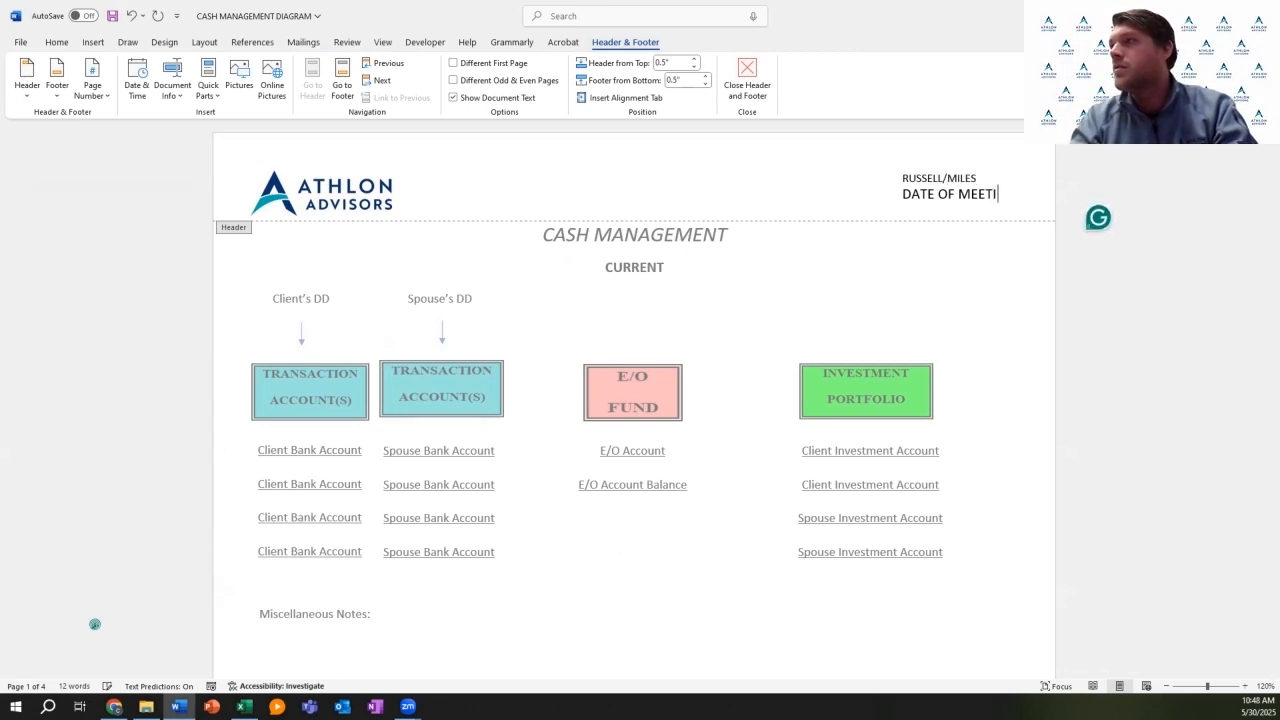
pyautogui.press('BackSpace')
pyautogui.press('BackSpace')
pyautogui.press('BackSpace')
pyautogui.press('BackSpace')
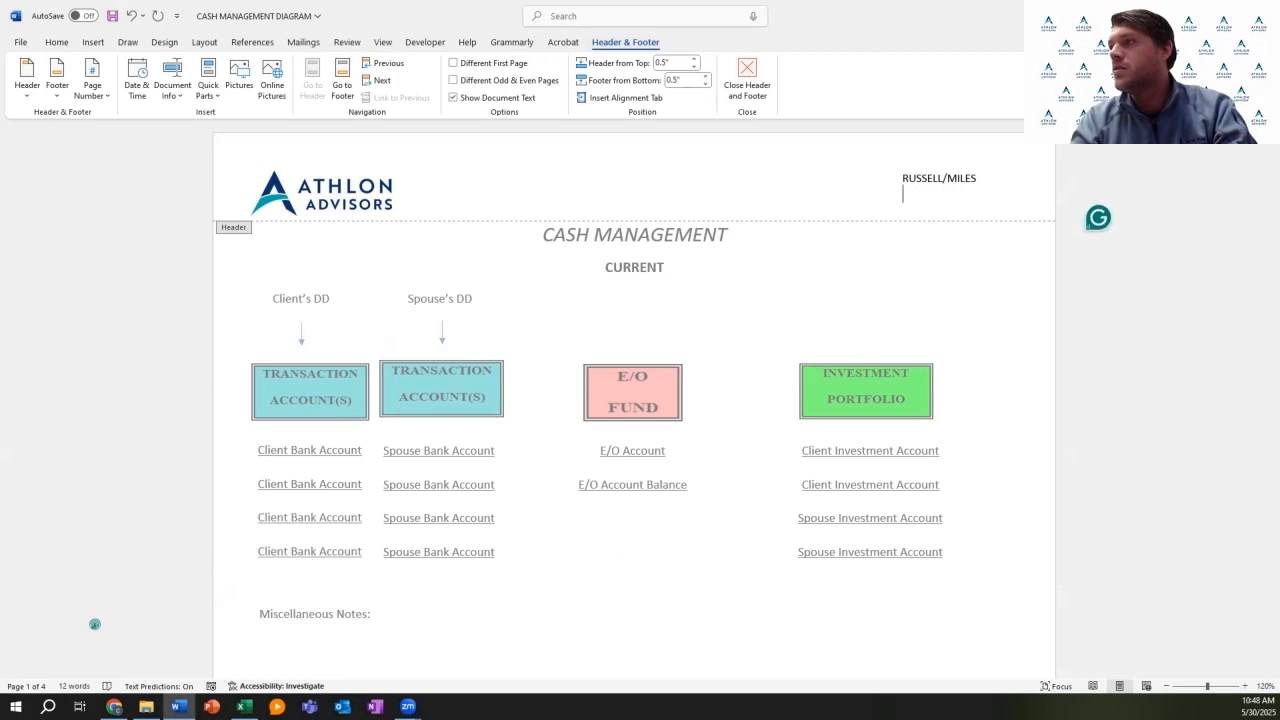
pyautogui.write('5/')
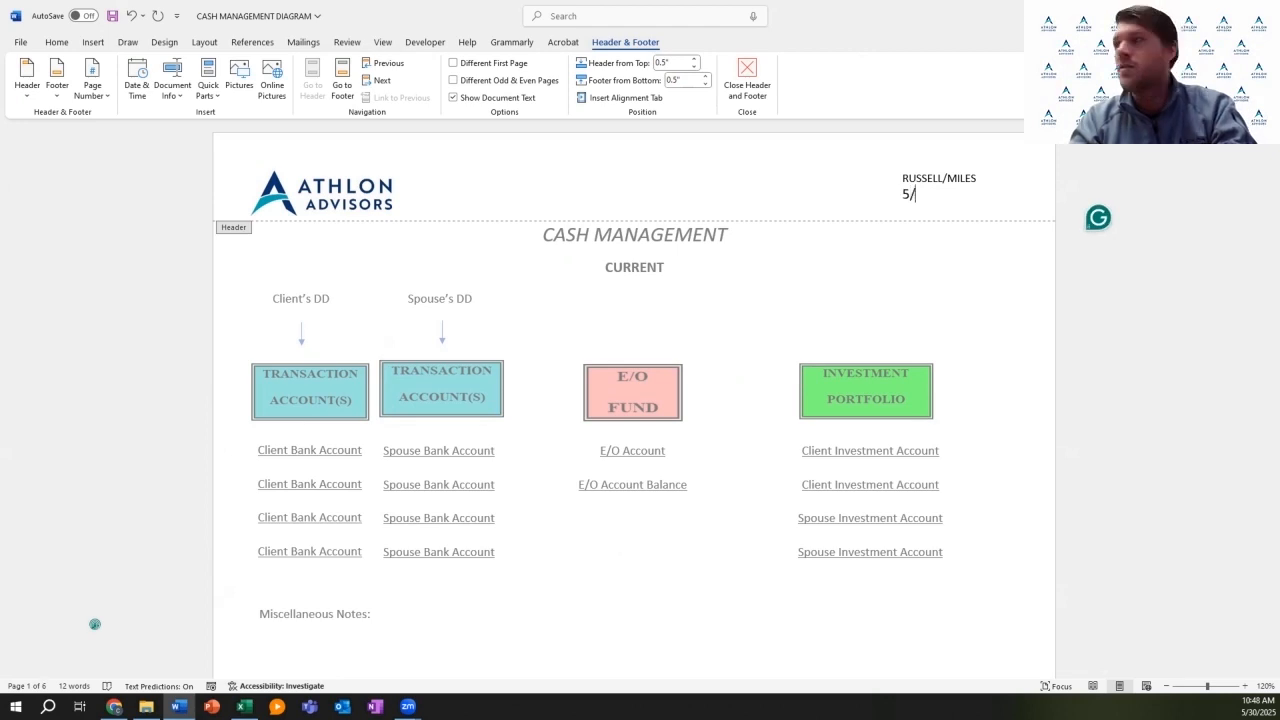
pyautogui.write('30/2025')
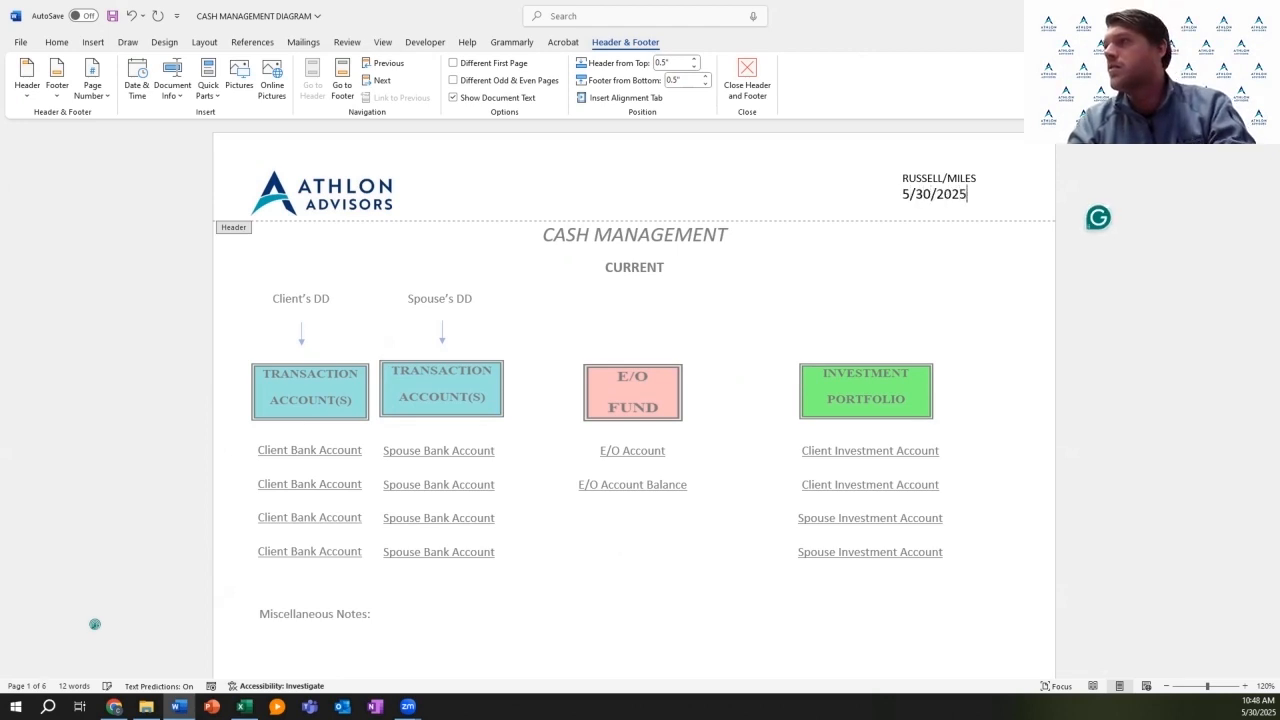
# Step: Replace 'Client' in the first direct-deposit caption with the client's first name
pyautogui.doubleClick(303, 298)
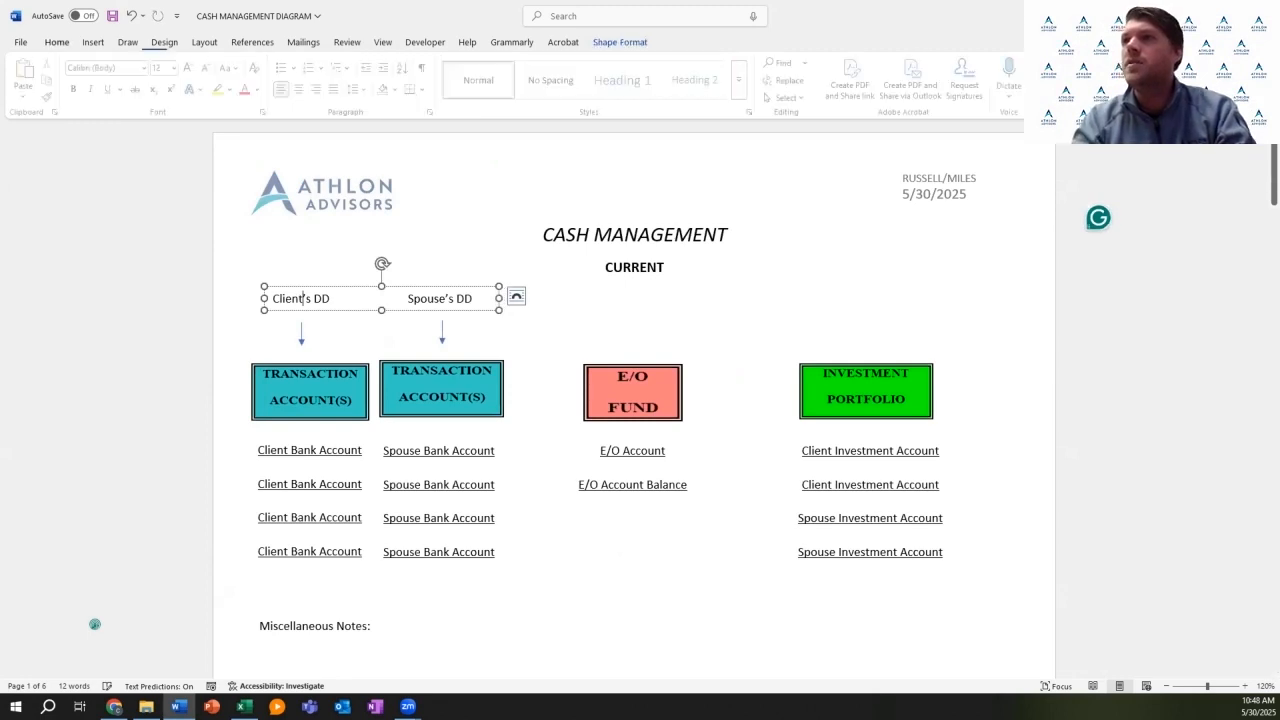
pyautogui.write('=')
pyautogui.press('BackSpace')
pyautogui.press('BackSpace')
pyautogui.press('BackSpace')
pyautogui.press('BackSpace')
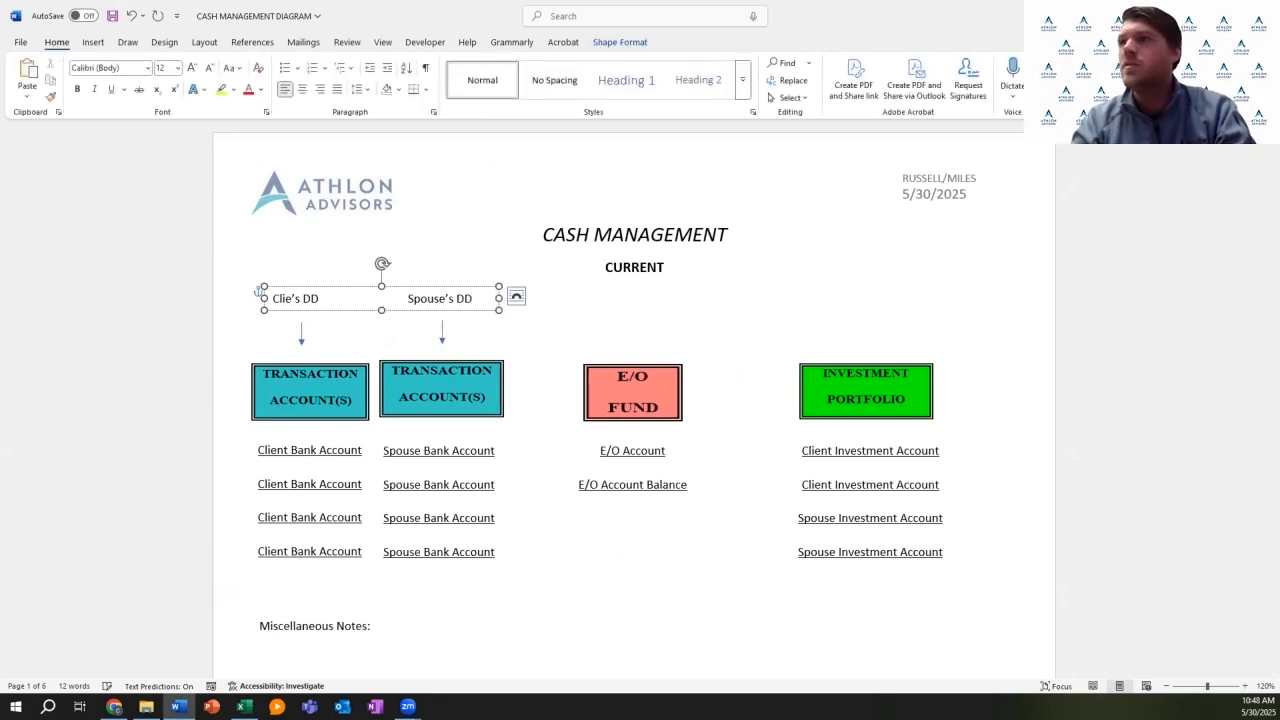
pyautogui.press('BackSpace')
pyautogui.press('BackSpace')
pyautogui.write('olt')
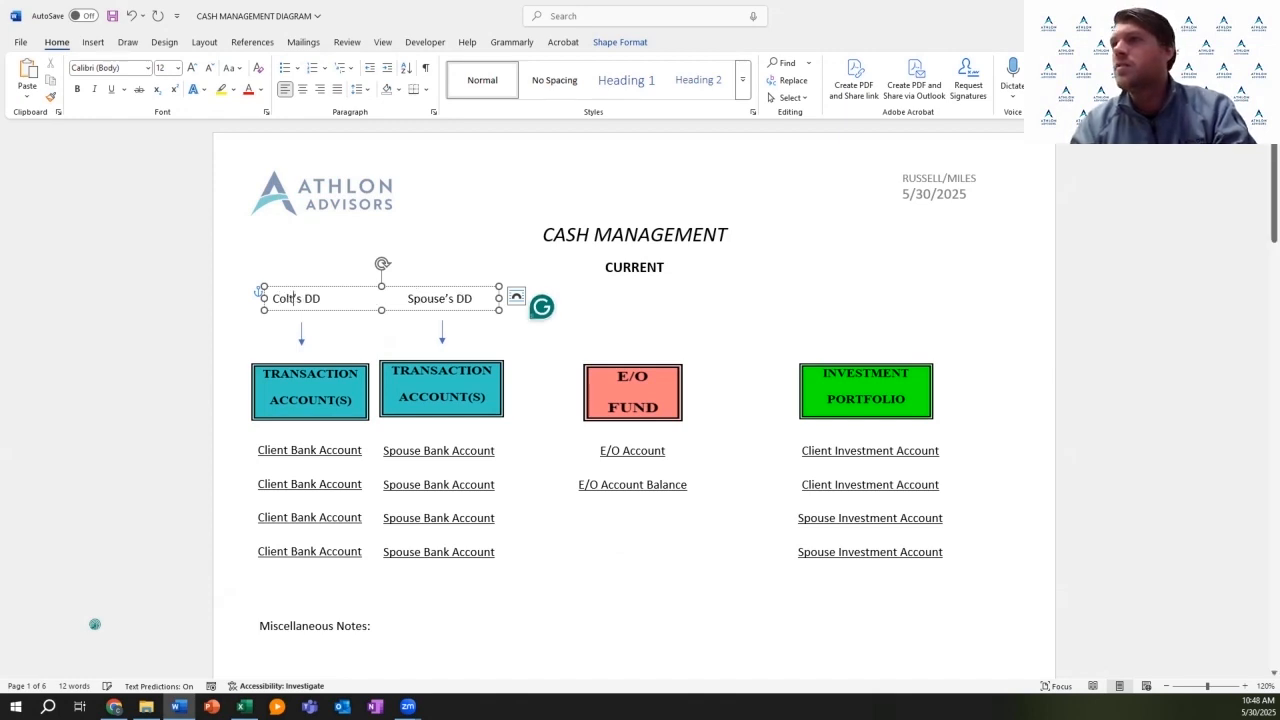
# Step: Replace 'Spouse' in the second direct-deposit caption with the spouse's first name, checking the budget sheet
pyautogui.click(446, 298)
pyautogui.press('BackSpace')
pyautogui.press('BackSpace')
pyautogui.press('BackSpace')
pyautogui.press('BackSpace')
pyautogui.press('BackSpace')
pyautogui.press('BackSpace')
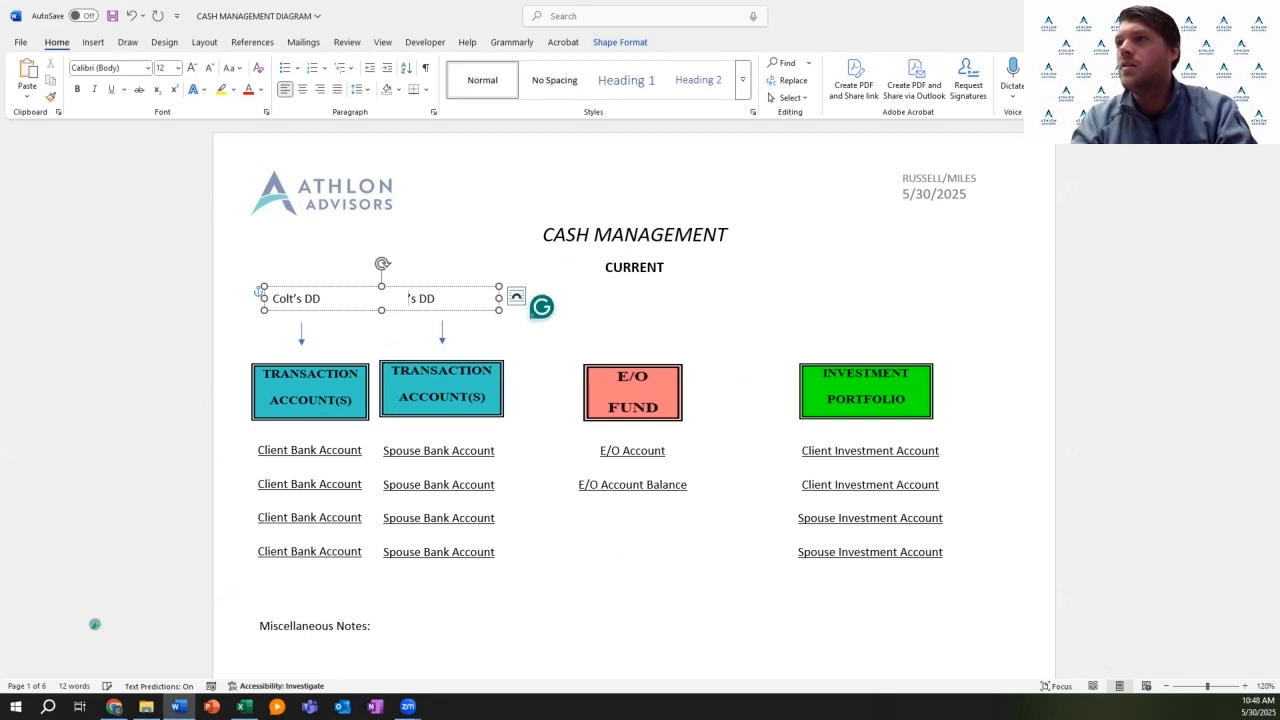
pyautogui.write('Hannah')
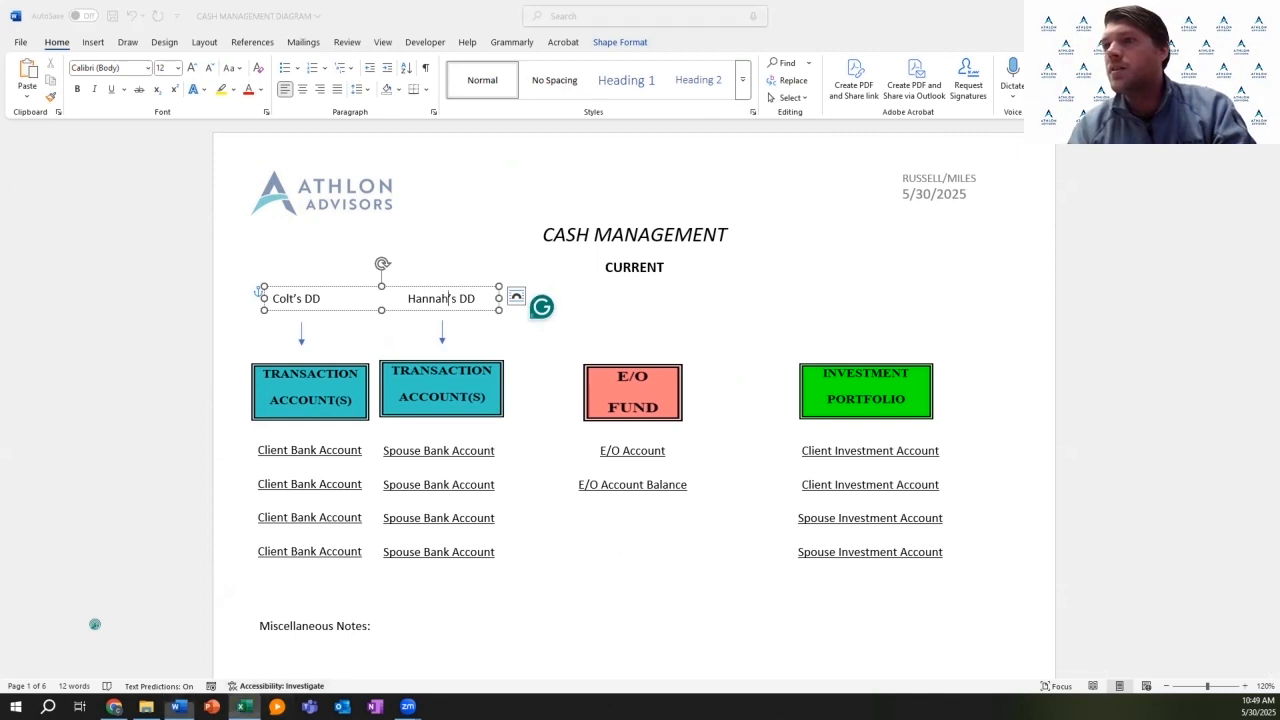
pyautogui.hotkey('alt', 'Tab')
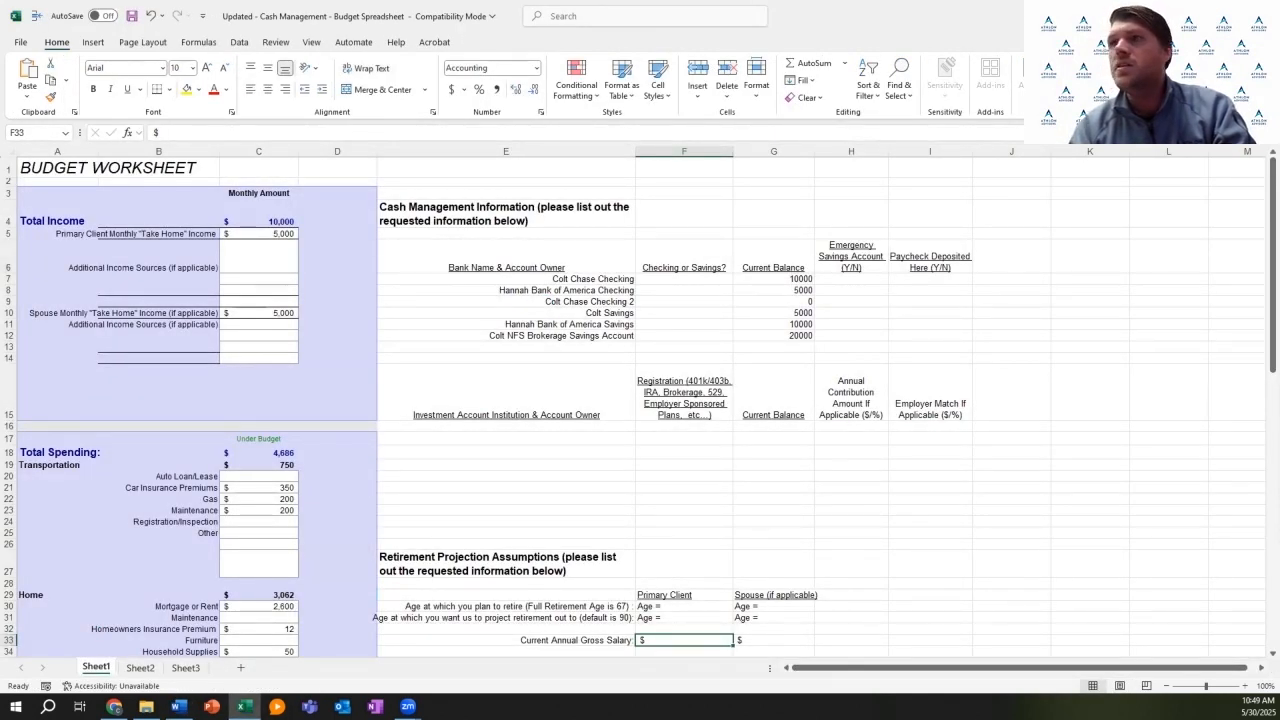
pyautogui.hotkey('alt', 'Tab')
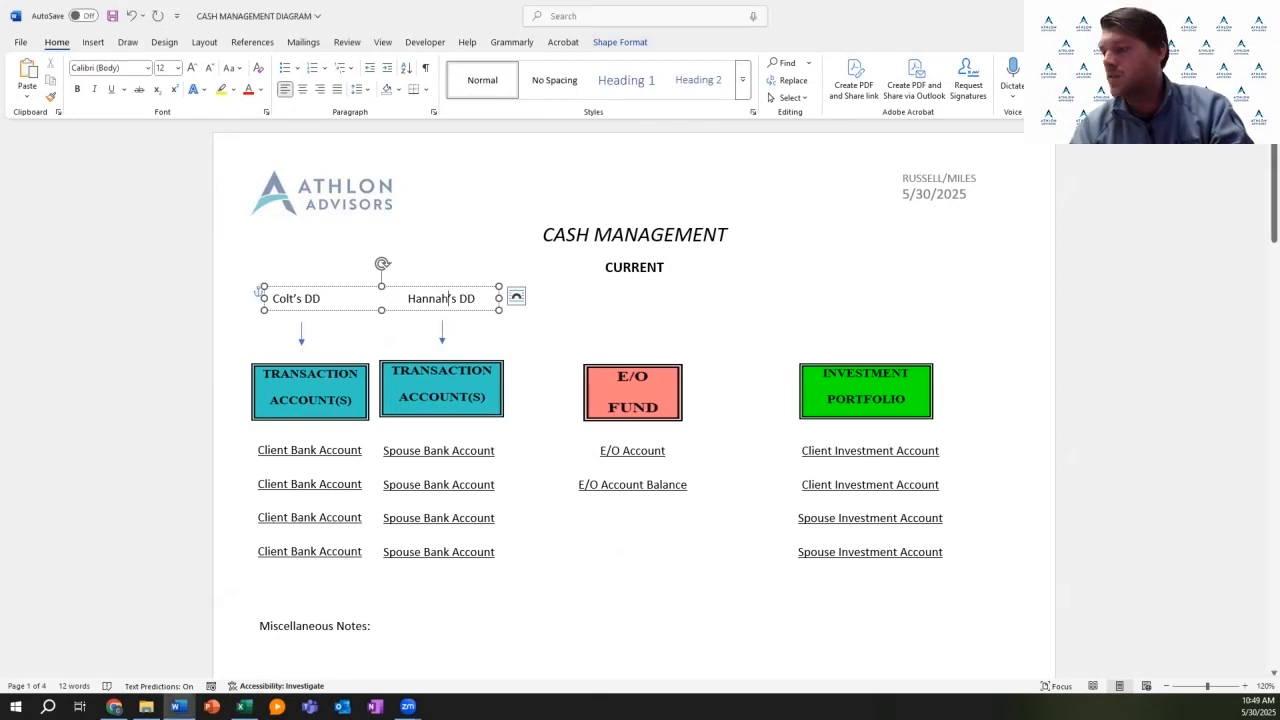
pyautogui.click(360, 449)
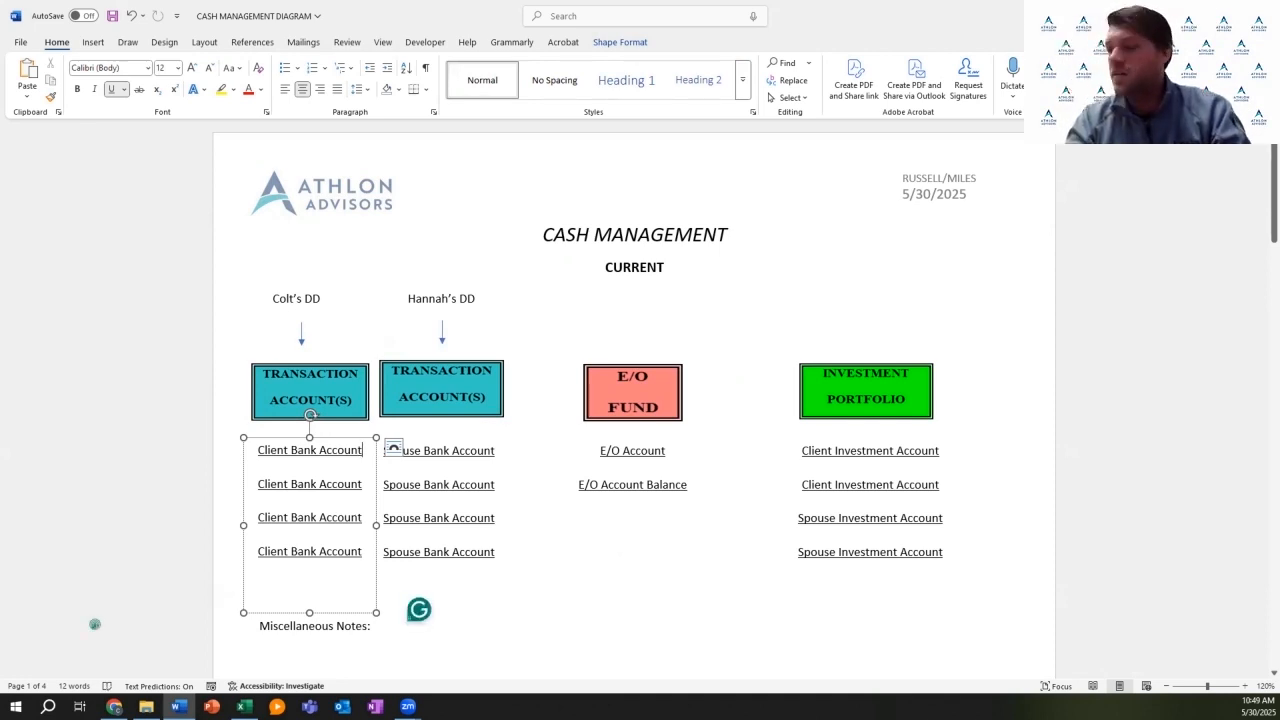
# Step: Replace the first placeholders with the client's Chase Checking ($10,000) and Chase Checking 2 ($0)
pyautogui.press('BackSpace')
pyautogui.press('BackSpace')
pyautogui.press('BackSpace')
pyautogui.press('BackSpace')
pyautogui.press('BackSpace')
pyautogui.press('BackSpace')
pyautogui.press('BackSpace')
pyautogui.press('BackSpace')
pyautogui.press('BackSpace')
pyautogui.press('BackSpace')
pyautogui.press('BackSpace')
pyautogui.press('BackSpace')
pyautogui.press('BackSpace')
pyautogui.press('BackSpace')
pyautogui.press('BackSpace')
pyautogui.press('BackSpace')
pyautogui.press('BackSpace')
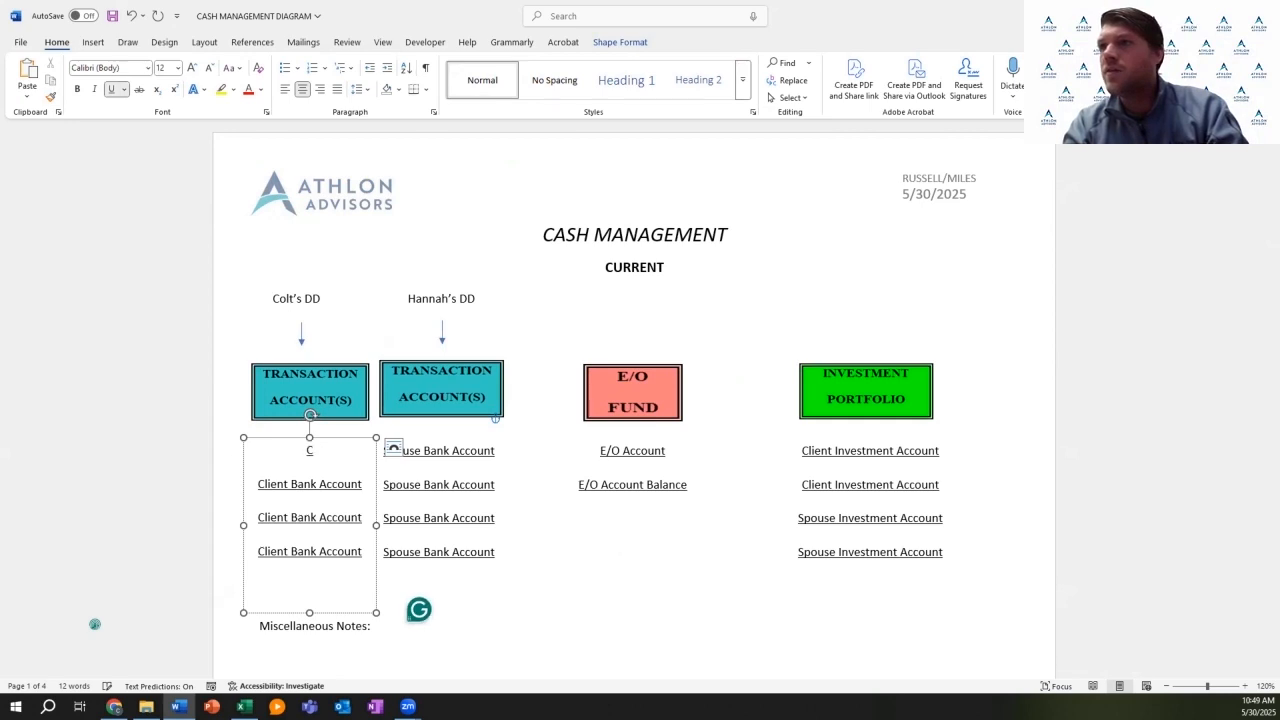
pyautogui.write('olt Chase Checking (')
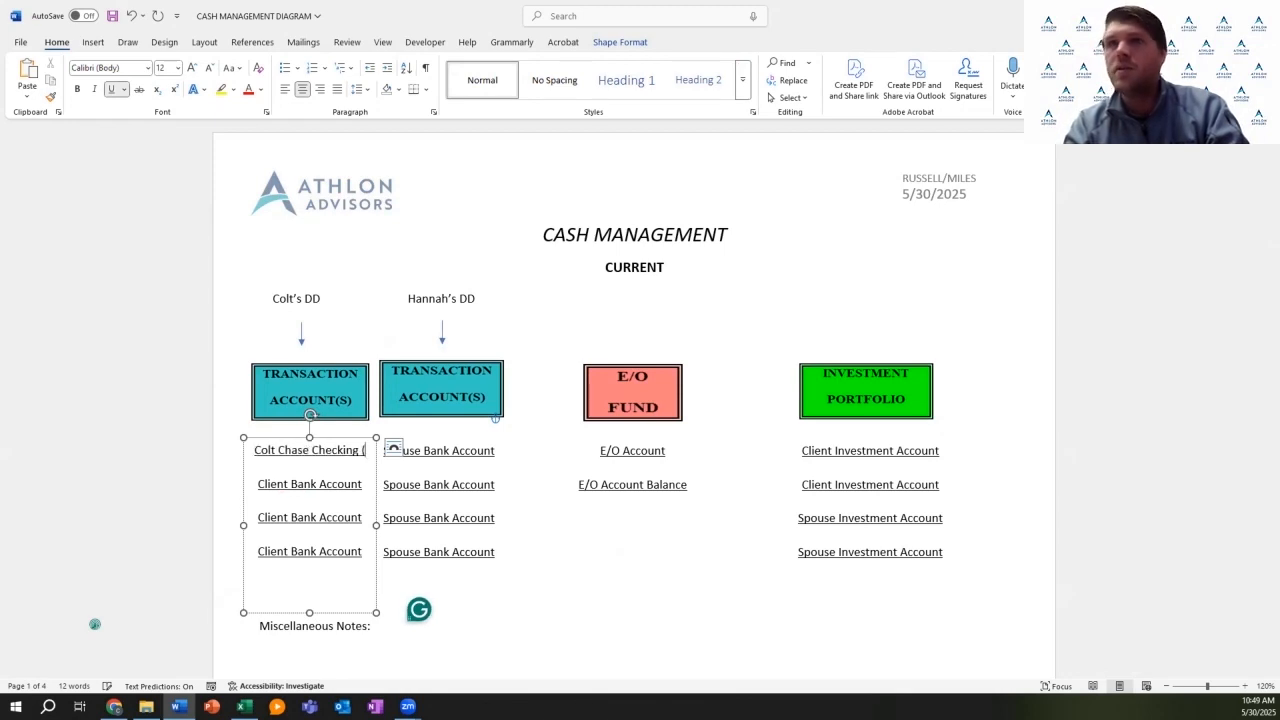
pyautogui.write('$')
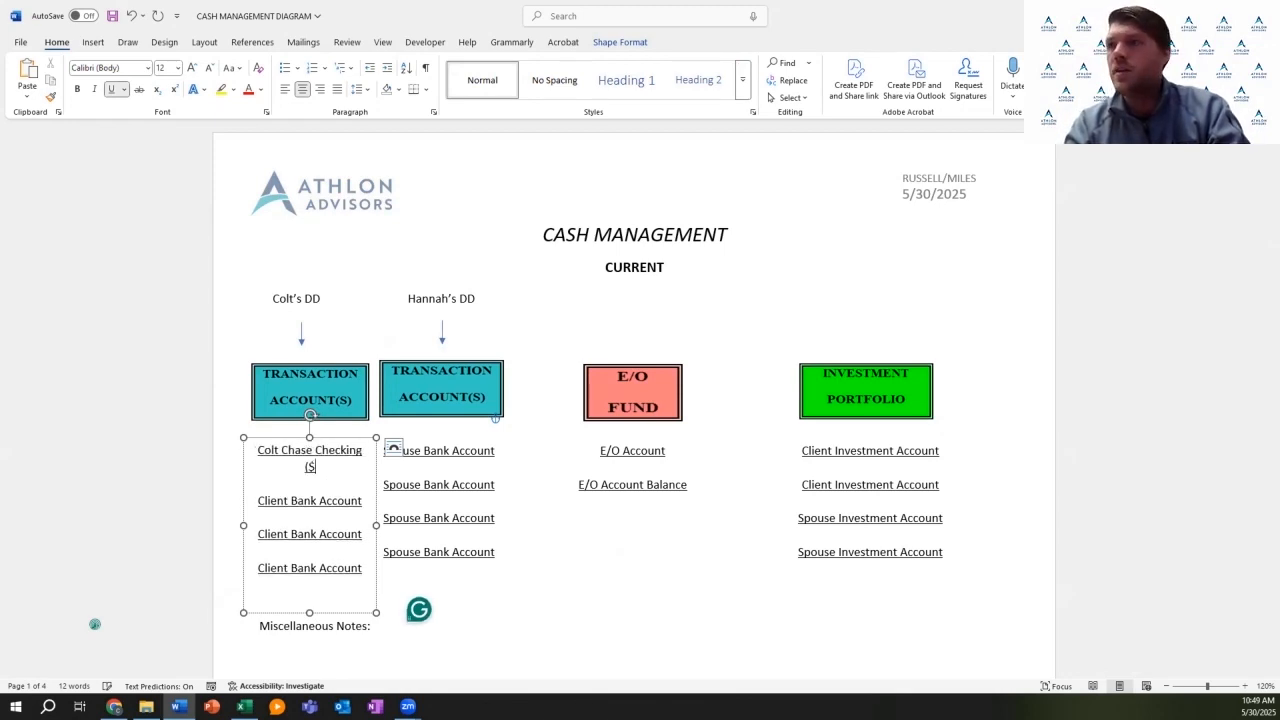
pyautogui.write('10,000)')
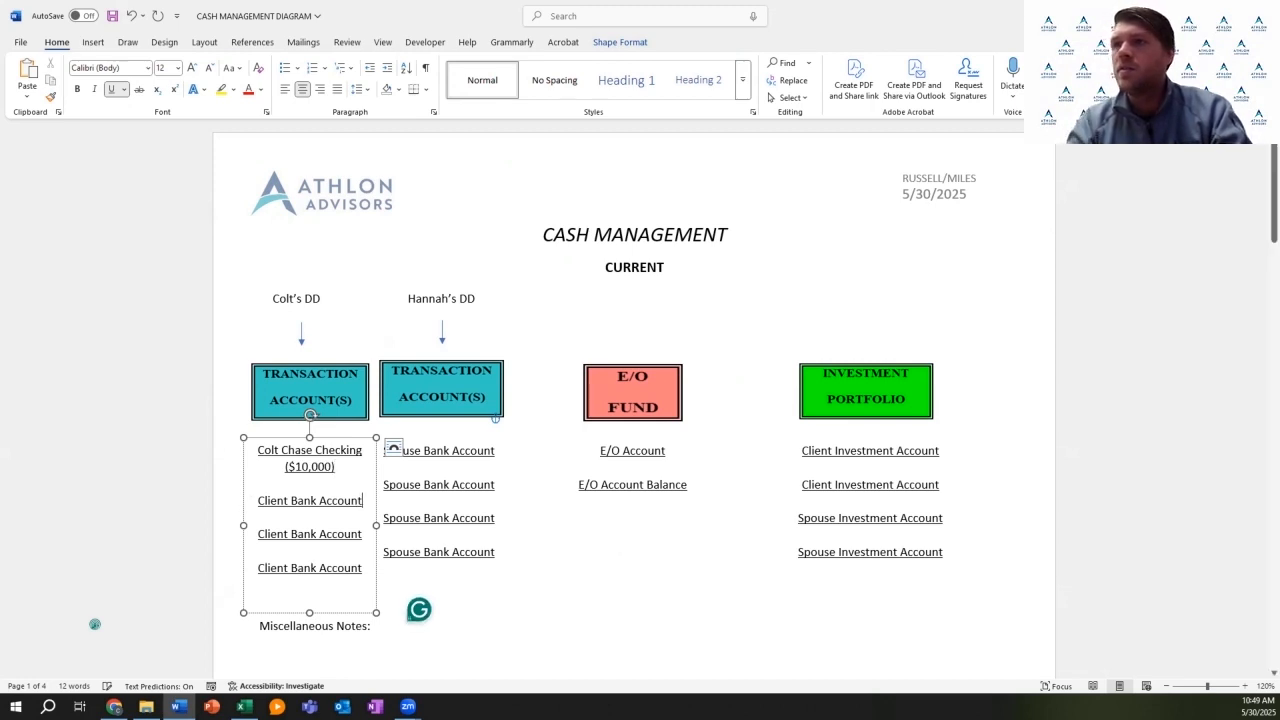
pyautogui.press('BackSpace')
pyautogui.press('BackSpace')
pyautogui.press('BackSpace')
pyautogui.press('BackSpace')
pyautogui.press('BackSpace')
pyautogui.press('BackSpace')
pyautogui.press('BackSpace')
pyautogui.press('BackSpace')
pyautogui.press('BackSpace')
pyautogui.press('BackSpace')
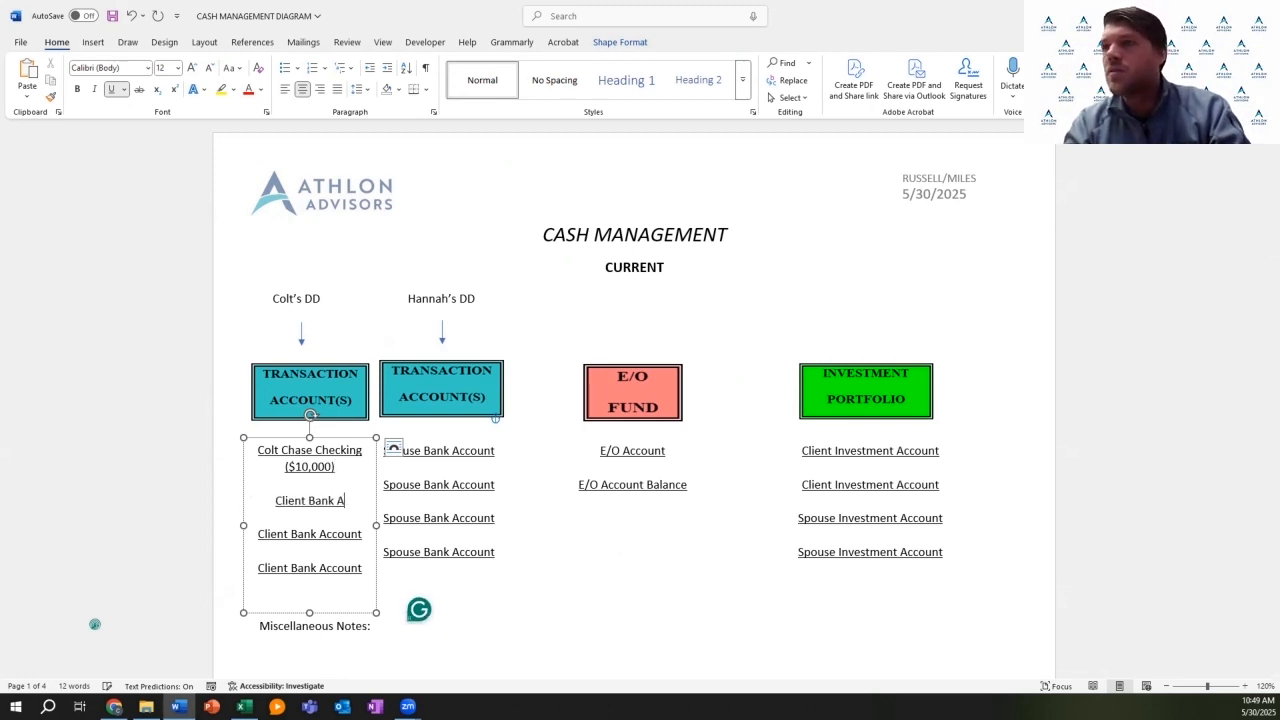
pyautogui.press('BackSpace')
pyautogui.press('BackSpace')
pyautogui.press('BackSpace')
pyautogui.press('BackSpace')
pyautogui.press('BackSpace')
pyautogui.press('BackSpace')
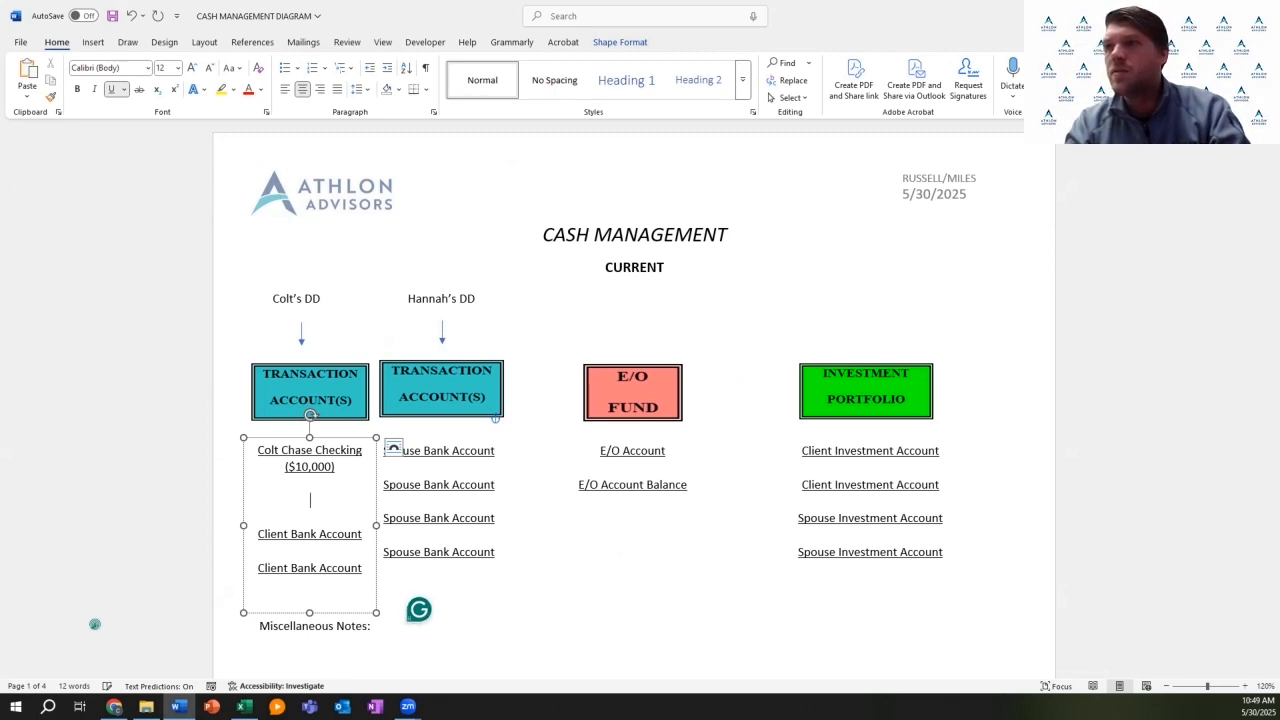
pyautogui.write('olt Ch')
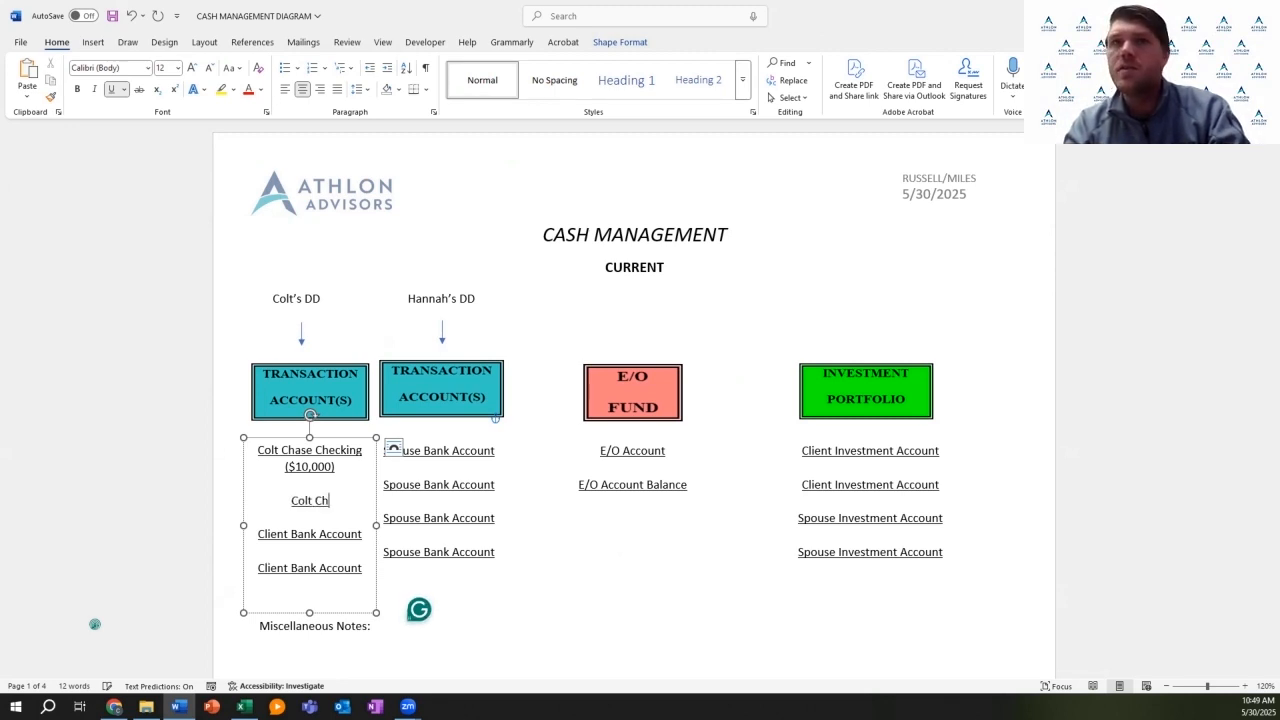
pyautogui.write('ase Checki')
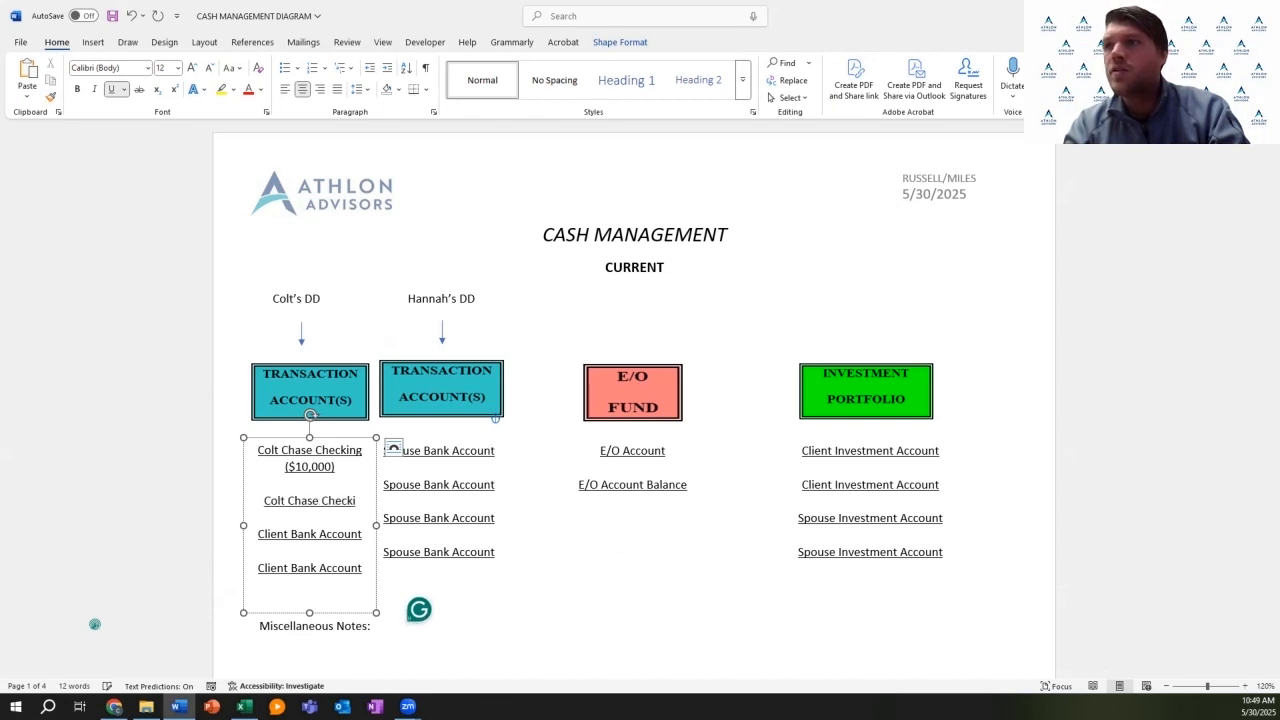
pyautogui.write('ng 2')
pyautogui.press('Return')
pyautogui.write('(')
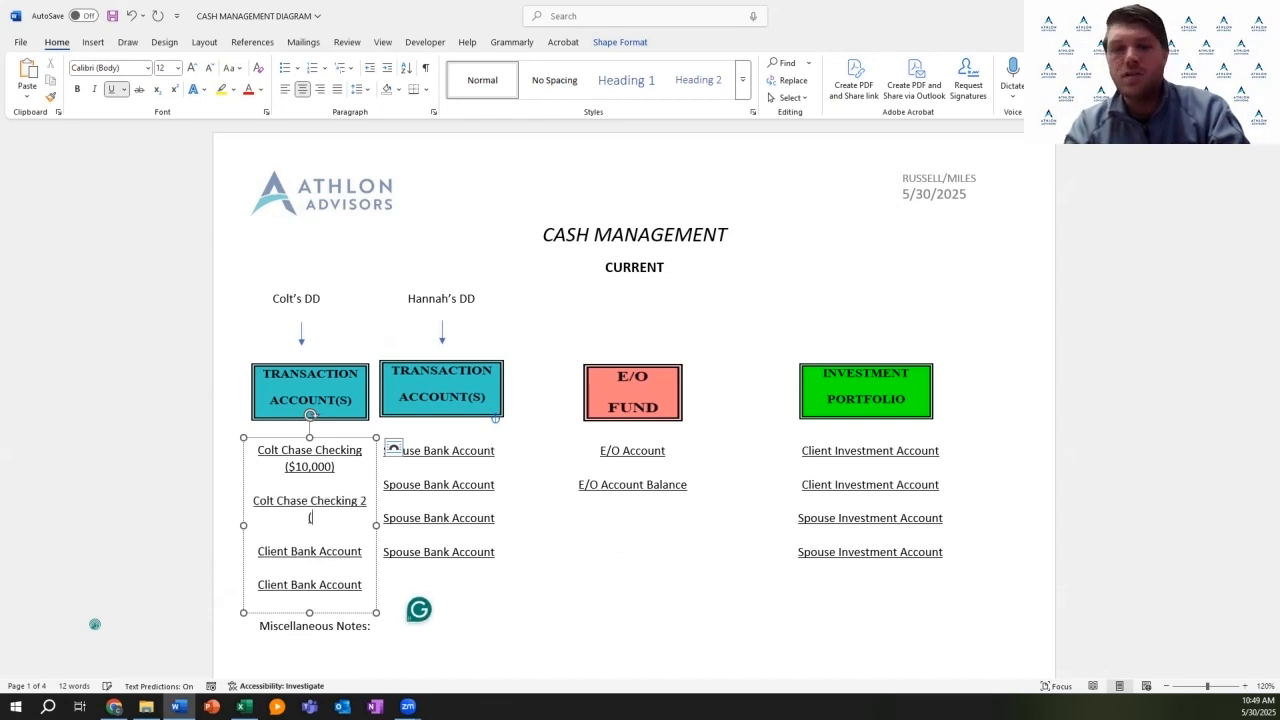
pyautogui.write('$0)')
# Step: Add the client's Chase Savings ($5,000) line and delete the leftover placeholder line
pyautogui.click(363, 552)
pyautogui.press('BackSpace')
pyautogui.press('BackSpace')
pyautogui.press('BackSpace')
pyautogui.press('BackSpace')
pyautogui.press('BackSpace')
pyautogui.press('BackSpace')
pyautogui.press('BackSpace')
pyautogui.press('BackSpace')
pyautogui.press('BackSpace')
pyautogui.press('BackSpace')
pyautogui.press('BackSpace')
pyautogui.press('BackSpace')
pyautogui.press('BackSpace')
pyautogui.press('BackSpace')
pyautogui.press('BackSpace')
pyautogui.press('BackSpace')
pyautogui.press('BackSpace')
pyautogui.press('BackSpace')
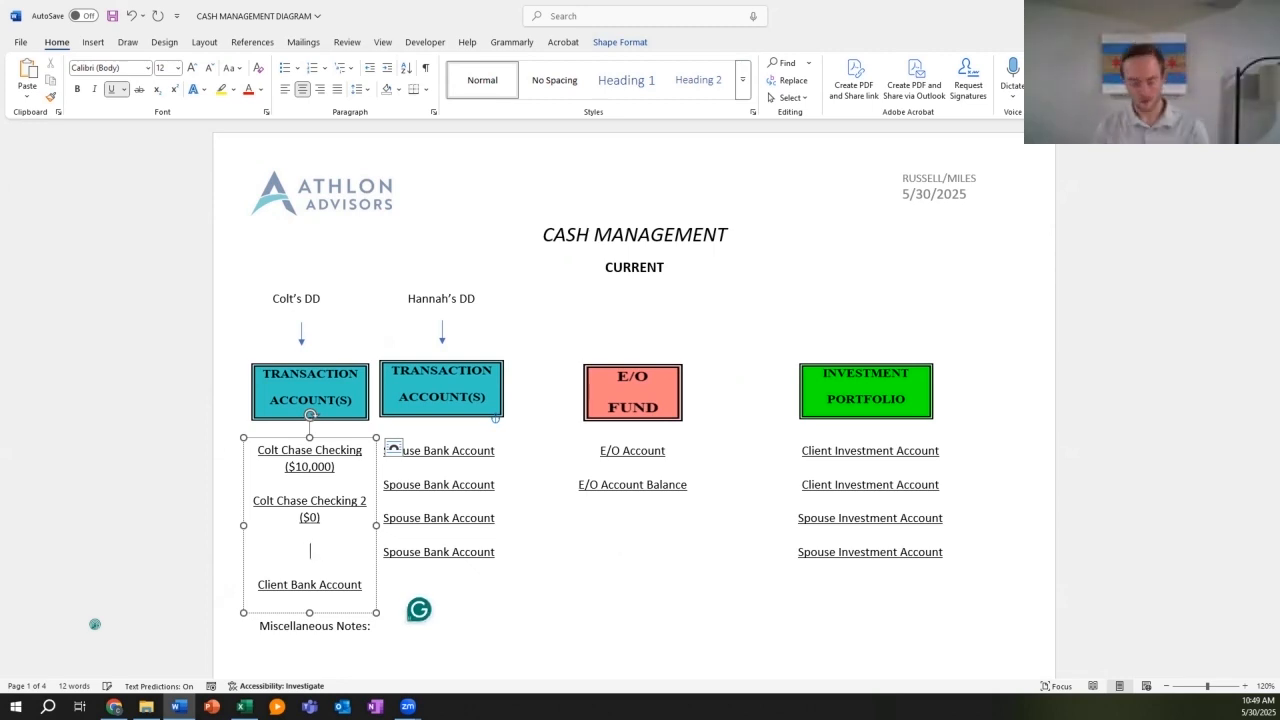
pyautogui.write('olt ')
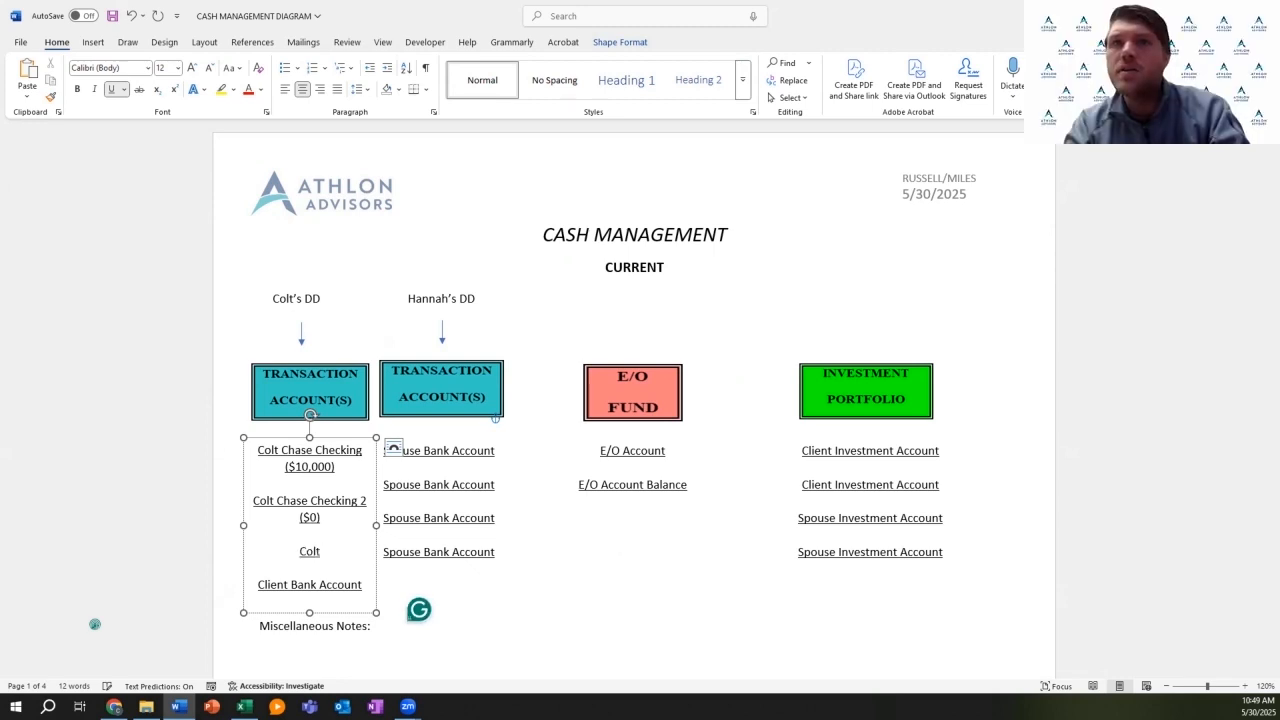
pyautogui.write('Chas')
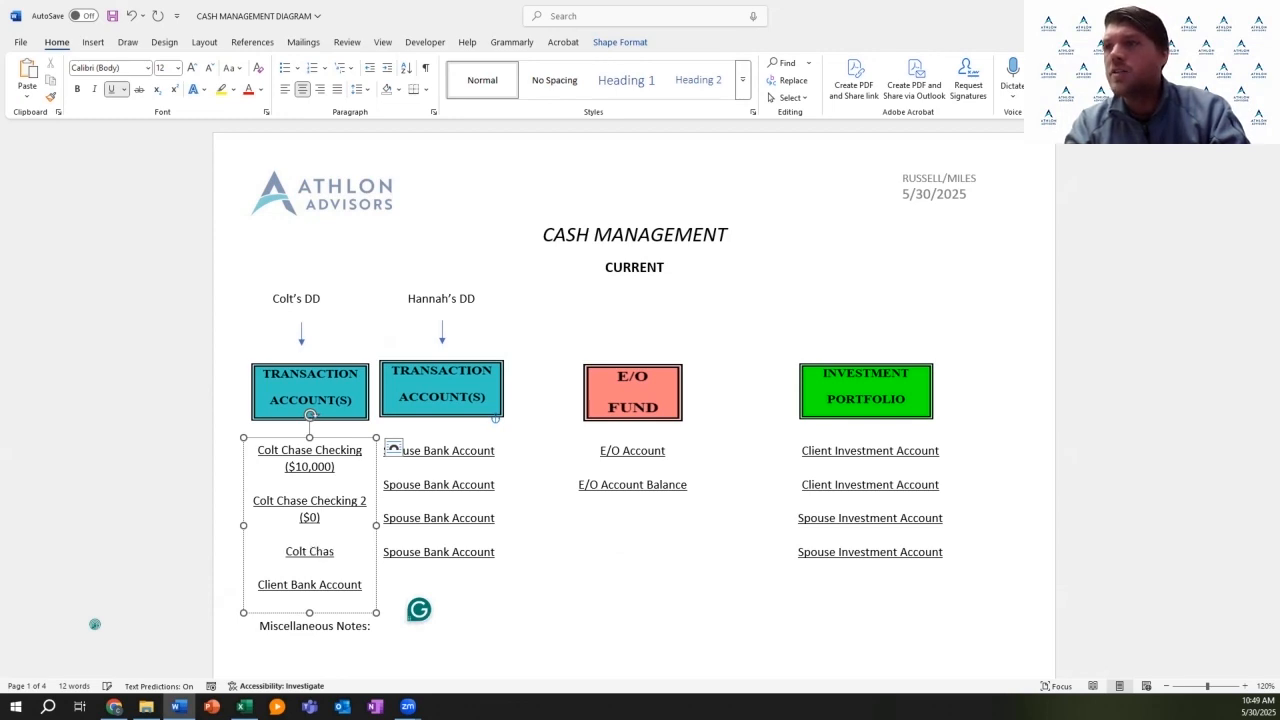
pyautogui.write('e Savings (')
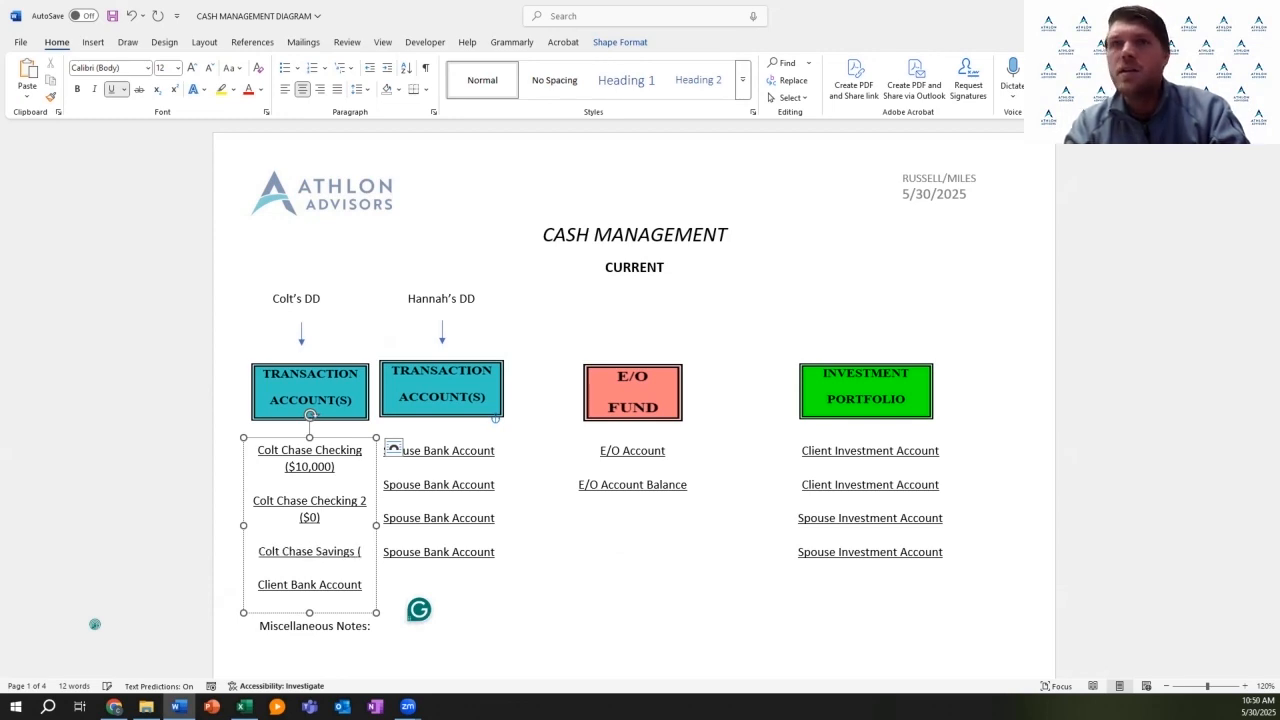
pyautogui.write('$5')
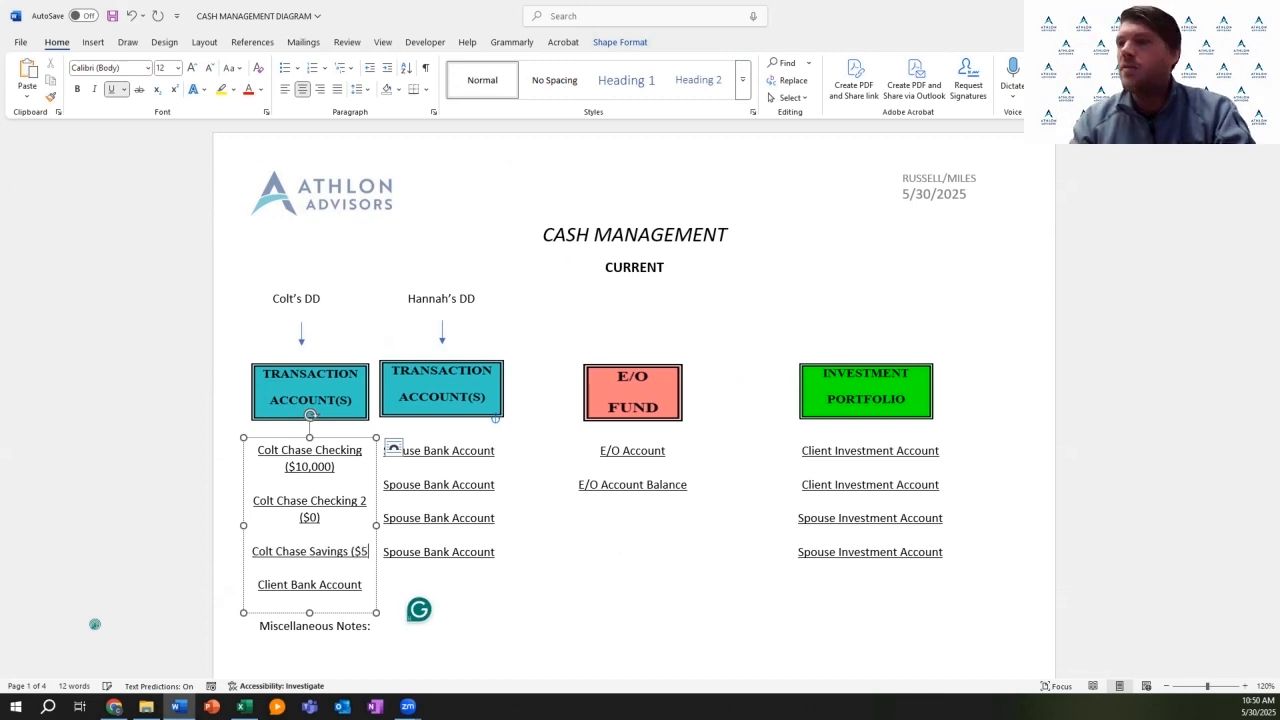
pyautogui.write('0000')
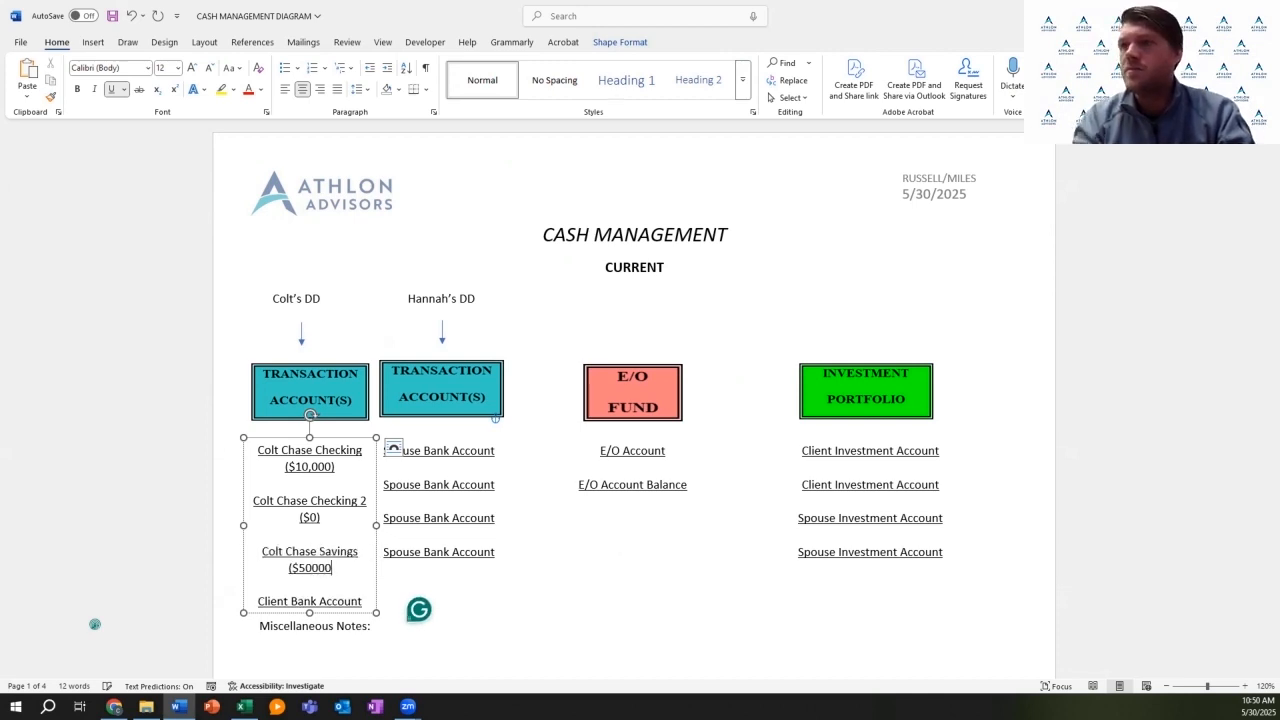
pyautogui.press('BackSpace')
pyautogui.press('BackSpace')
pyautogui.press('BackSpace')
pyautogui.press('BackSpace')
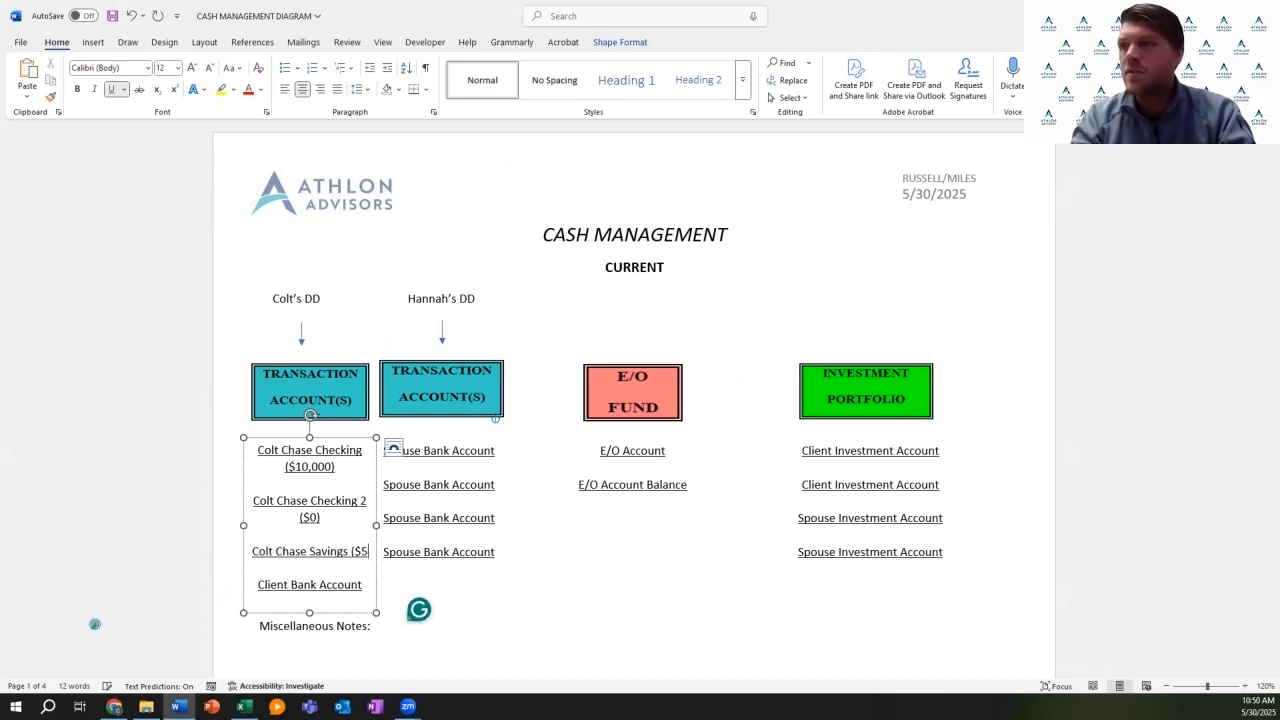
pyautogui.write(',000)')
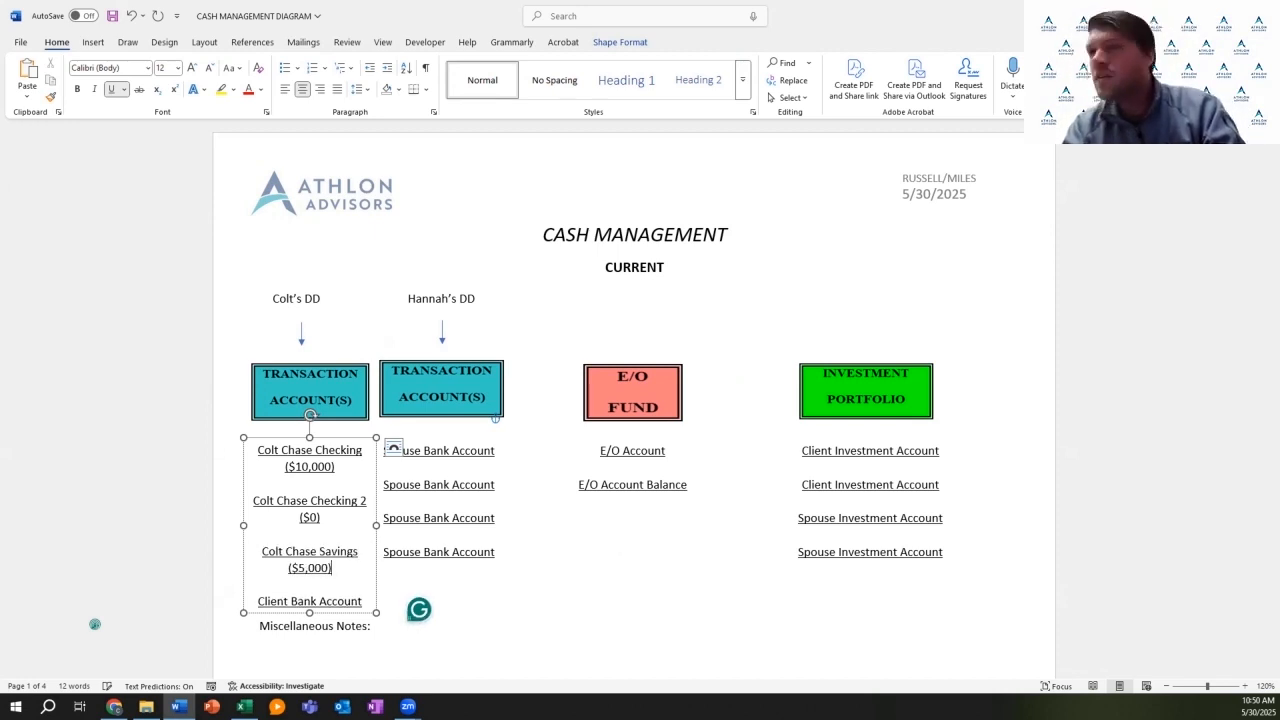
pyautogui.press('BackSpace')
pyautogui.press('BackSpace')
pyautogui.press('BackSpace')
pyautogui.press('BackSpace')
pyautogui.press('BackSpace')
pyautogui.press('BackSpace')
pyautogui.press('BackSpace')
pyautogui.press('BackSpace')
pyautogui.press('BackSpace')
pyautogui.press('BackSpace')
pyautogui.press('BackSpace')
pyautogui.press('BackSpace')
pyautogui.press('BackSpace')
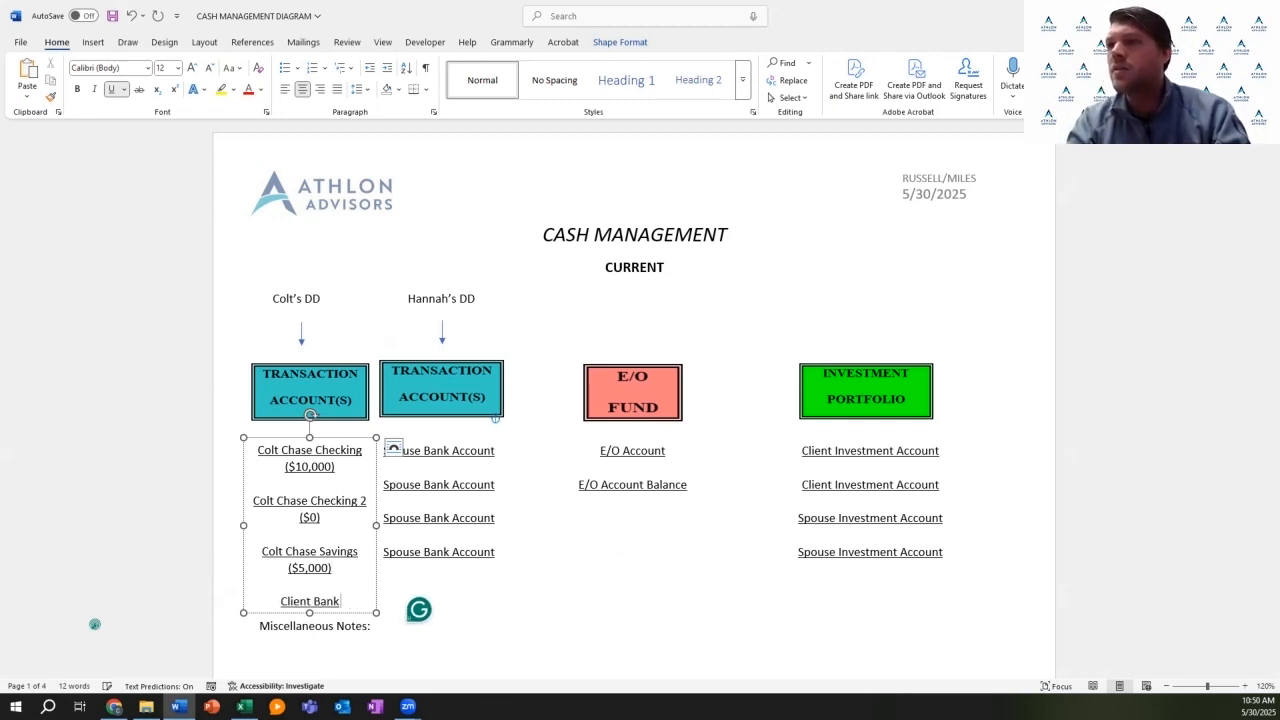
pyautogui.press('BackSpace')
pyautogui.press('BackSpace')
pyautogui.press('BackSpace')
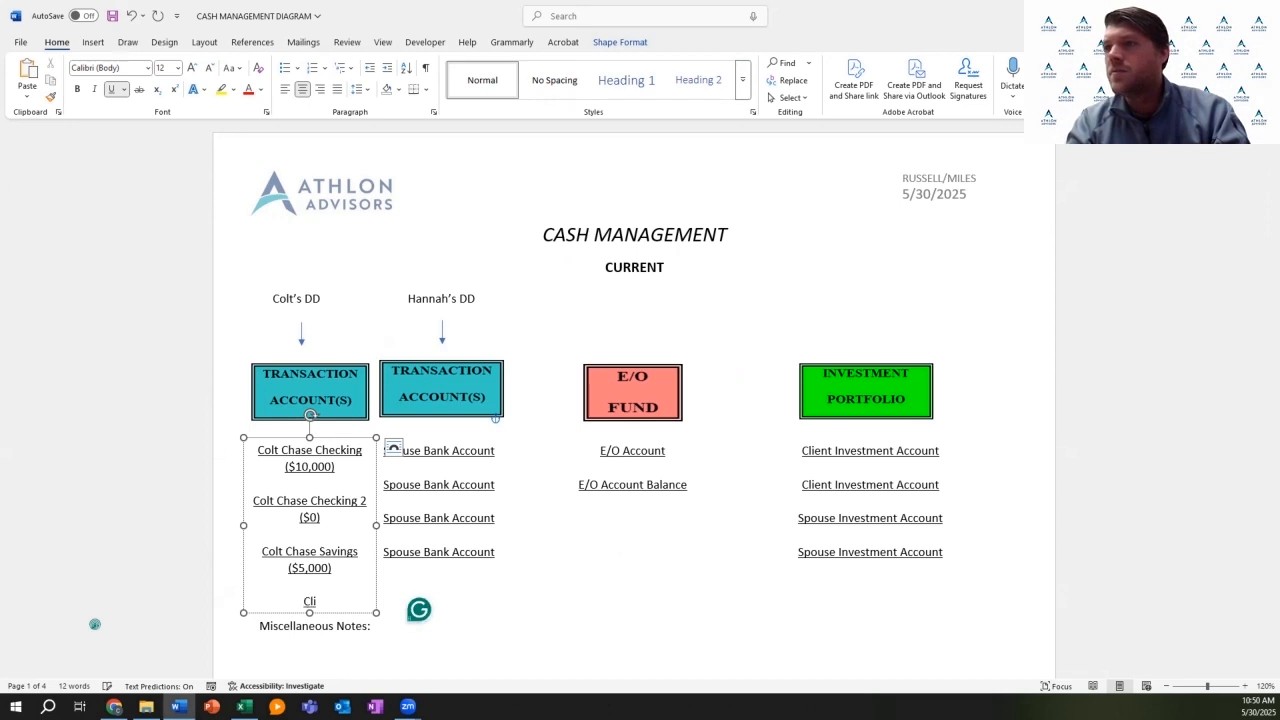
pyautogui.press('BackSpace')
pyautogui.click(453, 451)
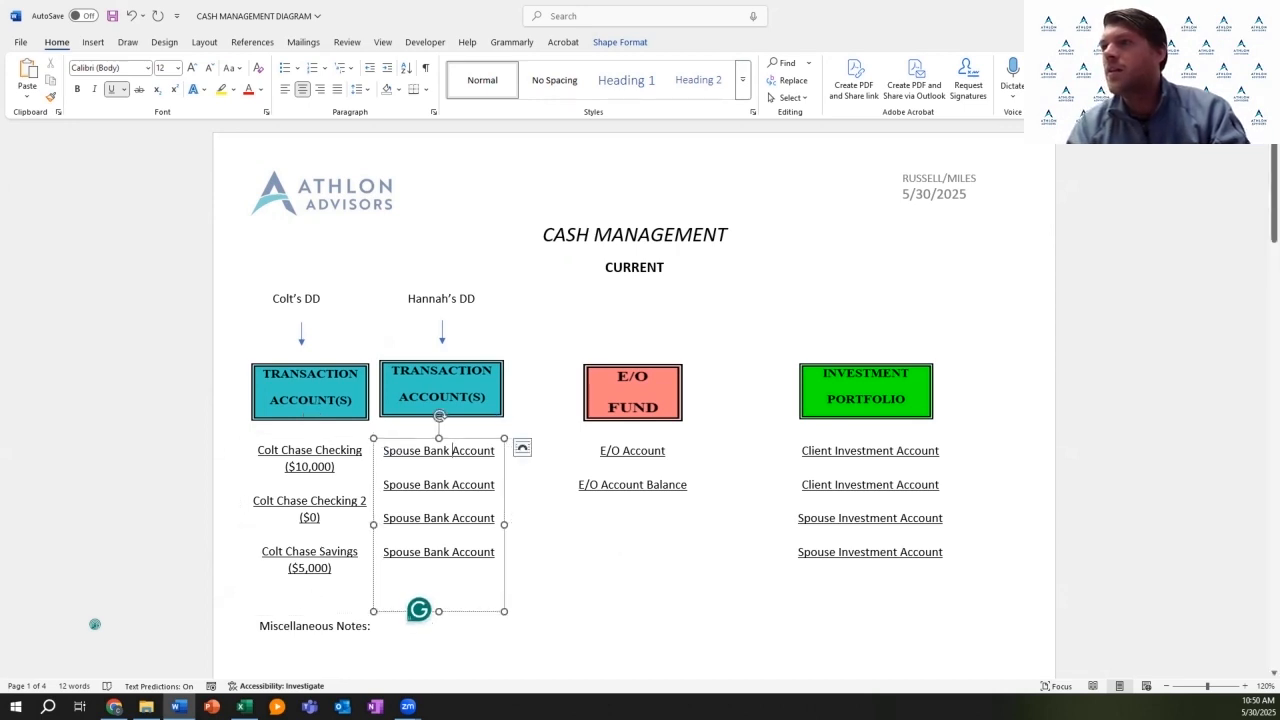
# Step: Replace the first spouse placeholder with the spouse's Bank of America Checking ($5,000)
pyautogui.click(491, 451)
pyautogui.press('BackSpace')
pyautogui.press('BackSpace')
pyautogui.press('BackSpace')
pyautogui.press('BackSpace')
pyautogui.press('BackSpace')
pyautogui.press('BackSpace')
pyautogui.press('BackSpace')
pyautogui.press('BackSpace')
pyautogui.press('BackSpace')
pyautogui.press('BackSpace')
pyautogui.press('BackSpace')
pyautogui.press('BackSpace')
pyautogui.press('BackSpace')
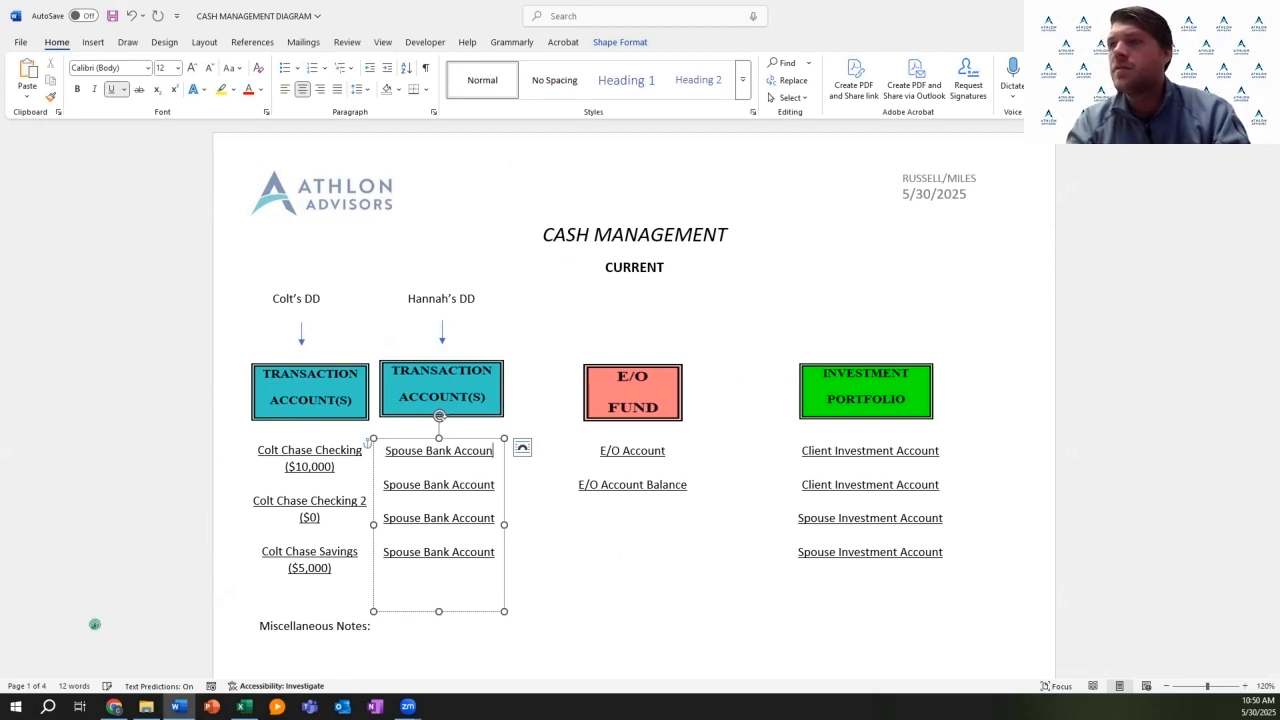
pyautogui.press('BackSpace')
pyautogui.press('BackSpace')
pyautogui.press('BackSpace')
pyautogui.press('BackSpace')
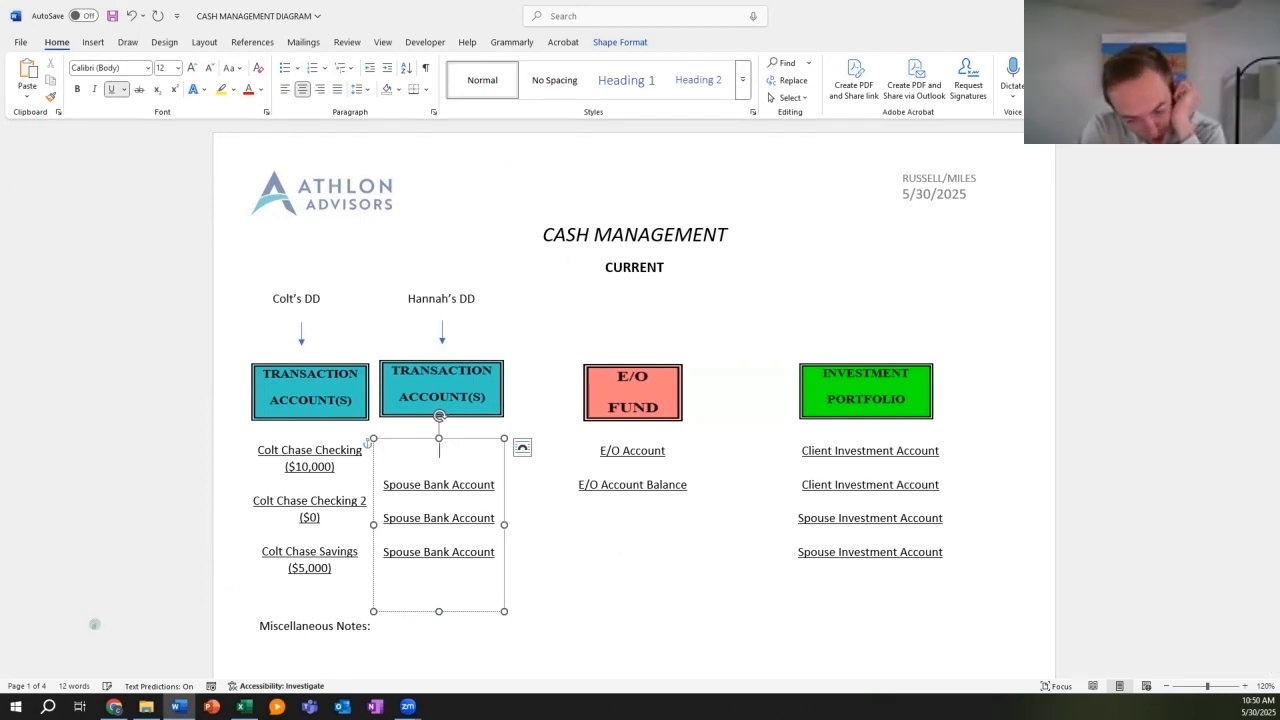
pyautogui.write('Hannah Bank of America Checking ($')
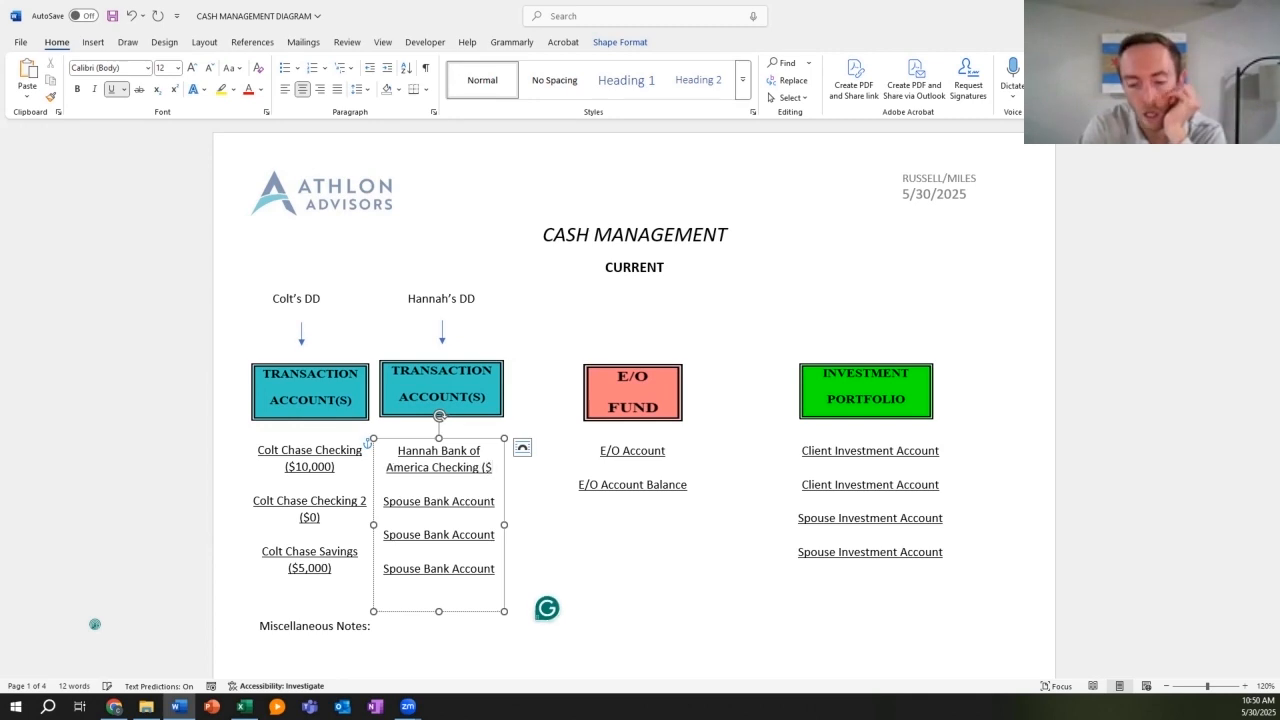
pyautogui.write('5,000)')
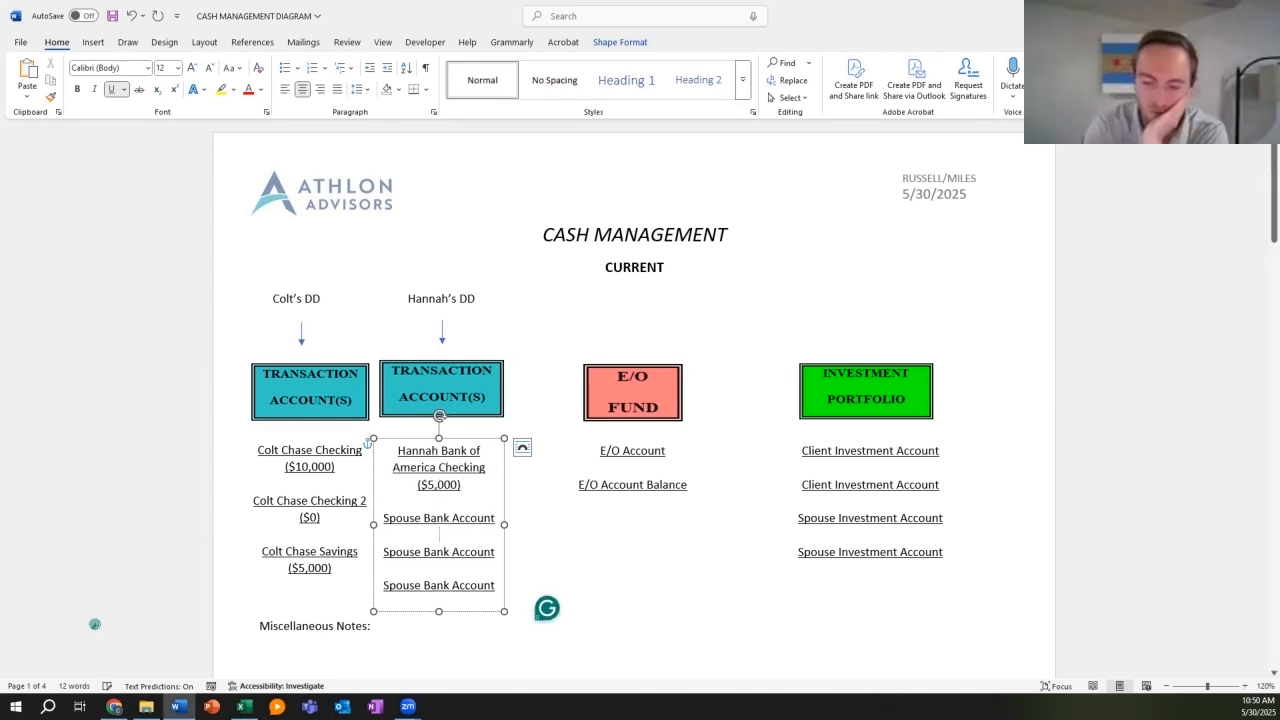
# Step: Enter the spouse's Bank of America Savings ($10,000) and clear the last placeholder line
pyautogui.press('BackSpace')
pyautogui.press('BackSpace')
pyautogui.press('BackSpace')
pyautogui.press('BackSpace')
pyautogui.press('BackSpace')
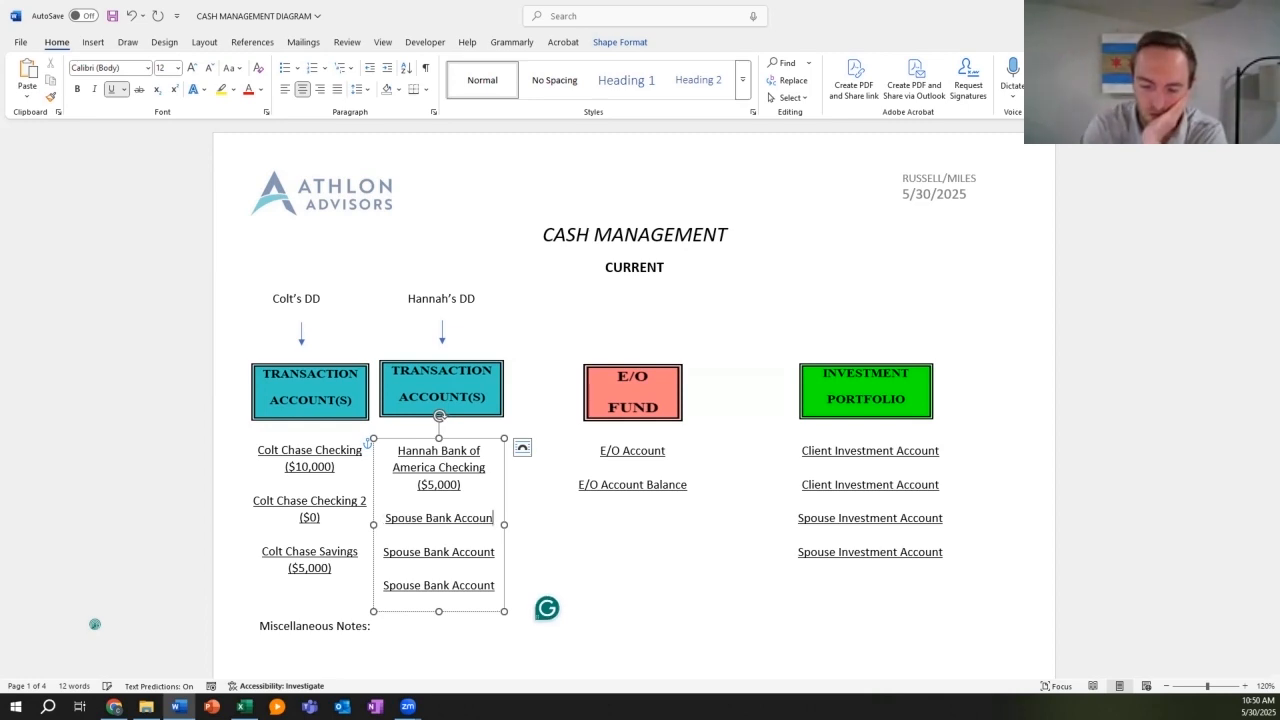
pyautogui.press('BackSpace')
pyautogui.press('BackSpace')
pyautogui.press('BackSpace')
pyautogui.press('BackSpace')
pyautogui.press('BackSpace')
pyautogui.press('BackSpace')
pyautogui.press('BackSpace')
pyautogui.press('BackSpace')
pyautogui.press('BackSpace')
pyautogui.press('BackSpace')
pyautogui.press('BackSpace')
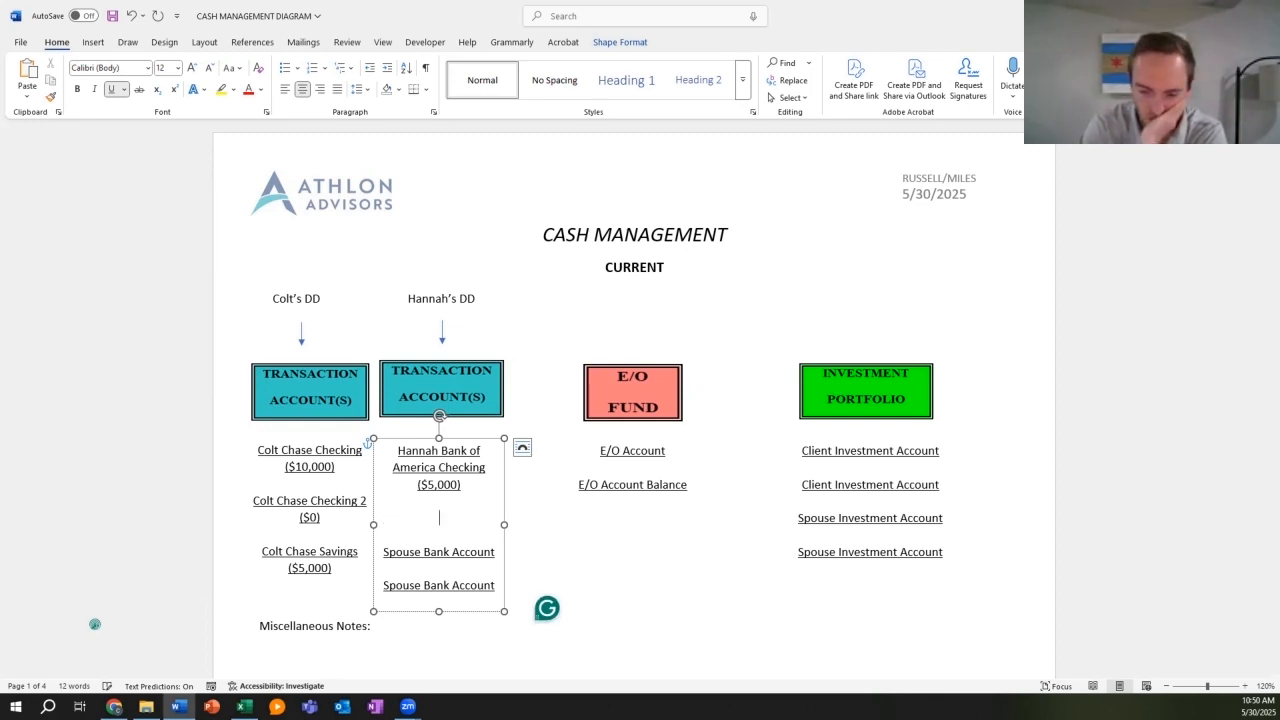
pyautogui.write('Hannah')
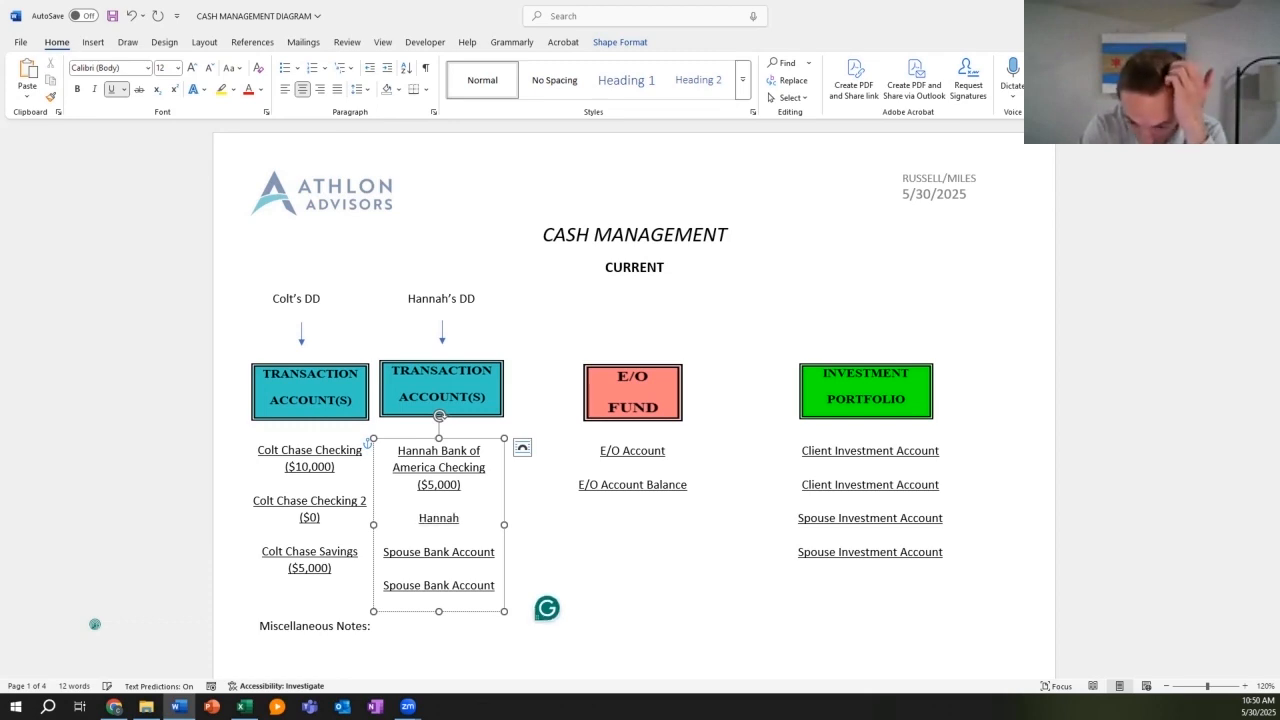
pyautogui.write(' Bank of Am')
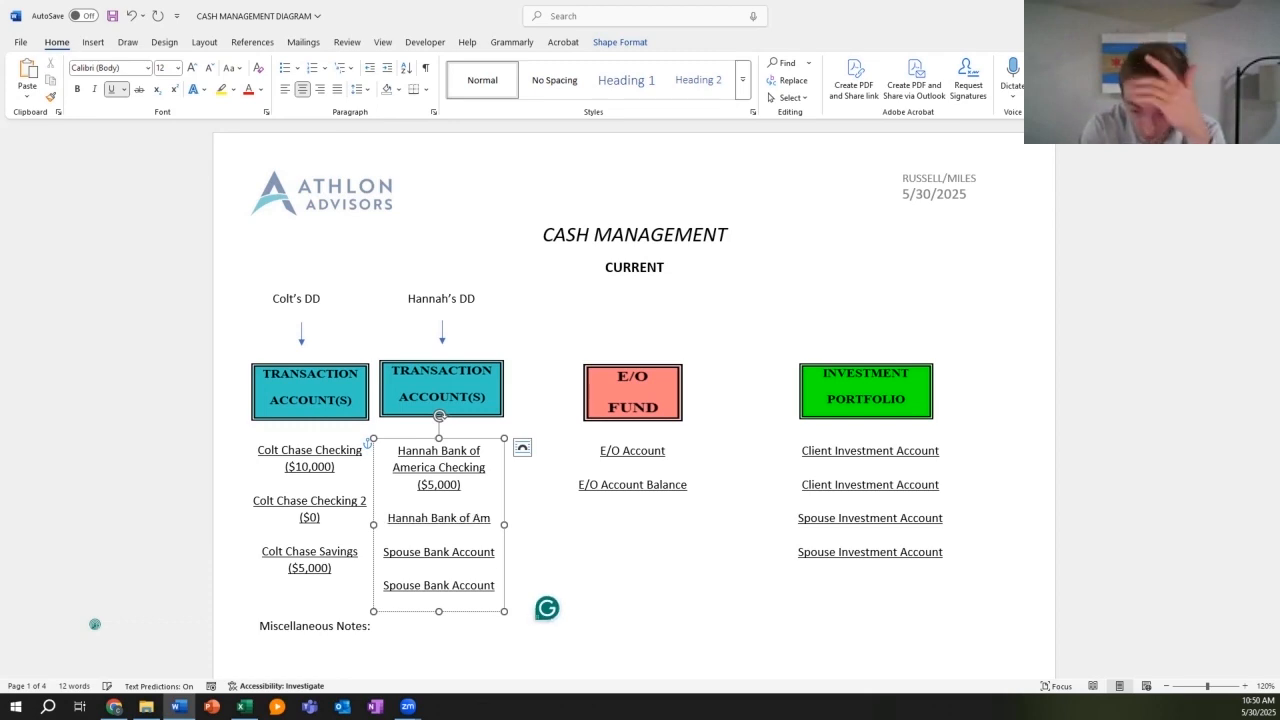
pyautogui.write('erica Sav')
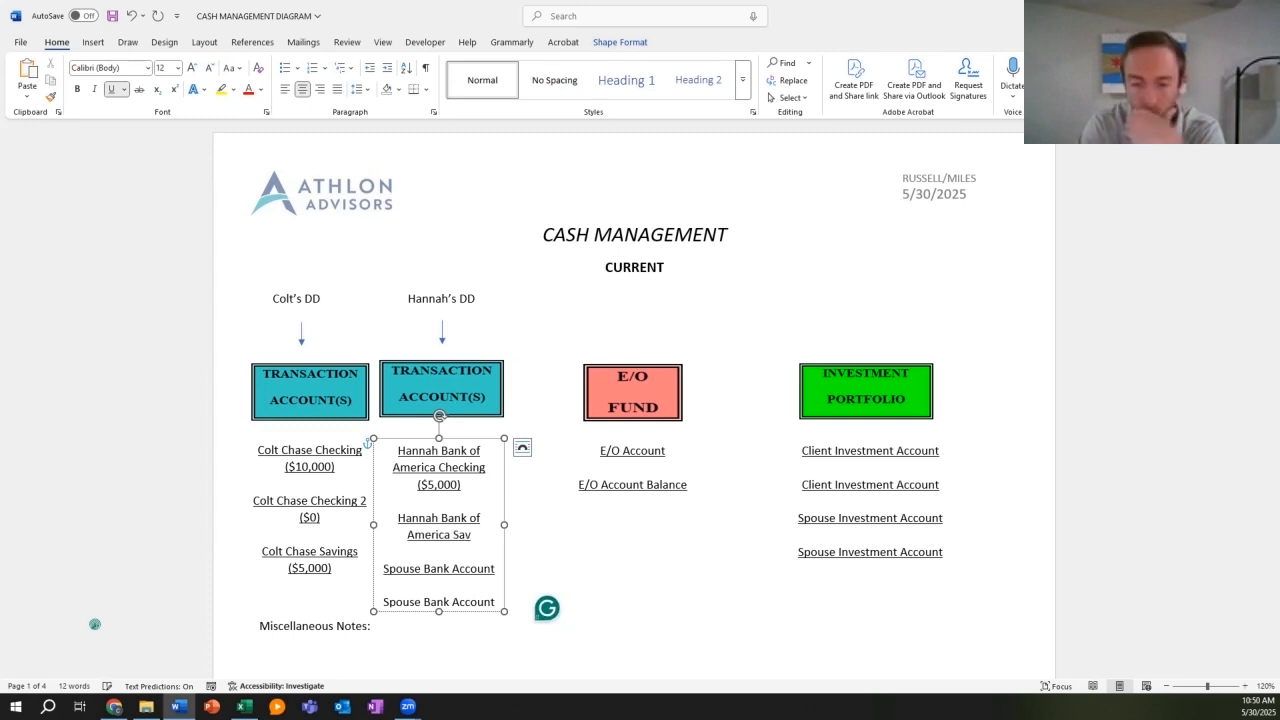
pyautogui.write('ings ($')
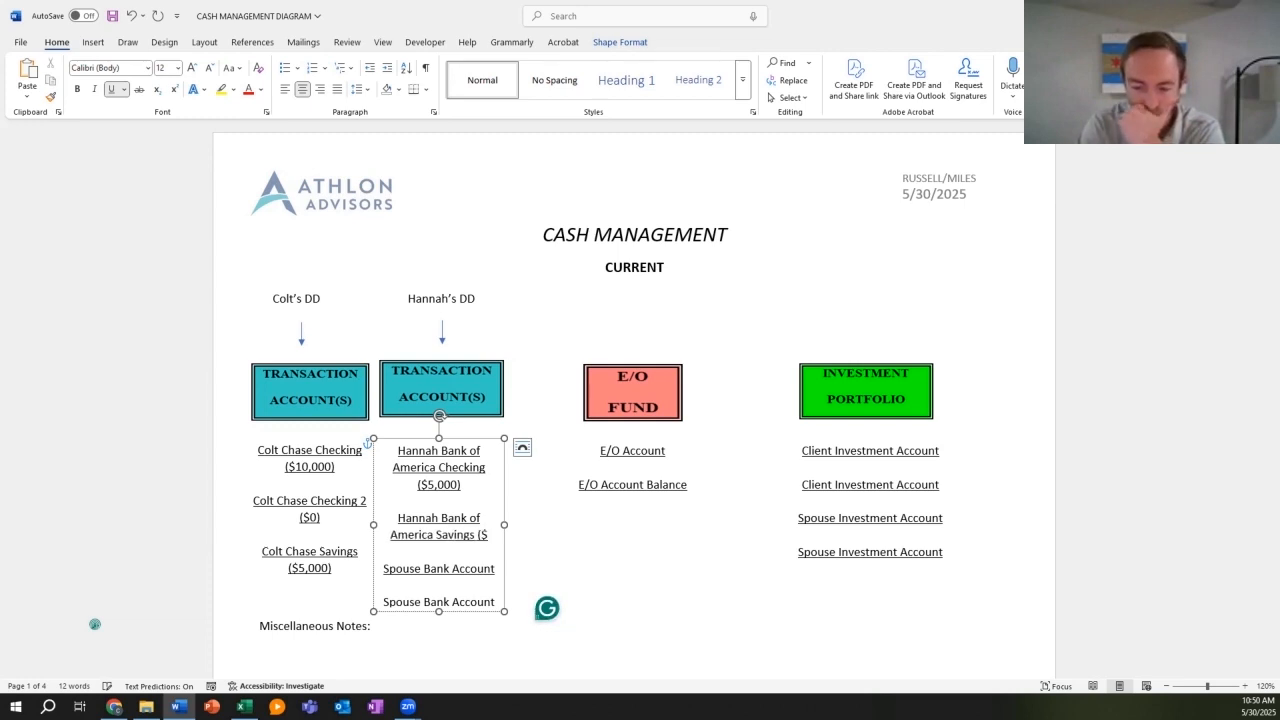
pyautogui.write('1')
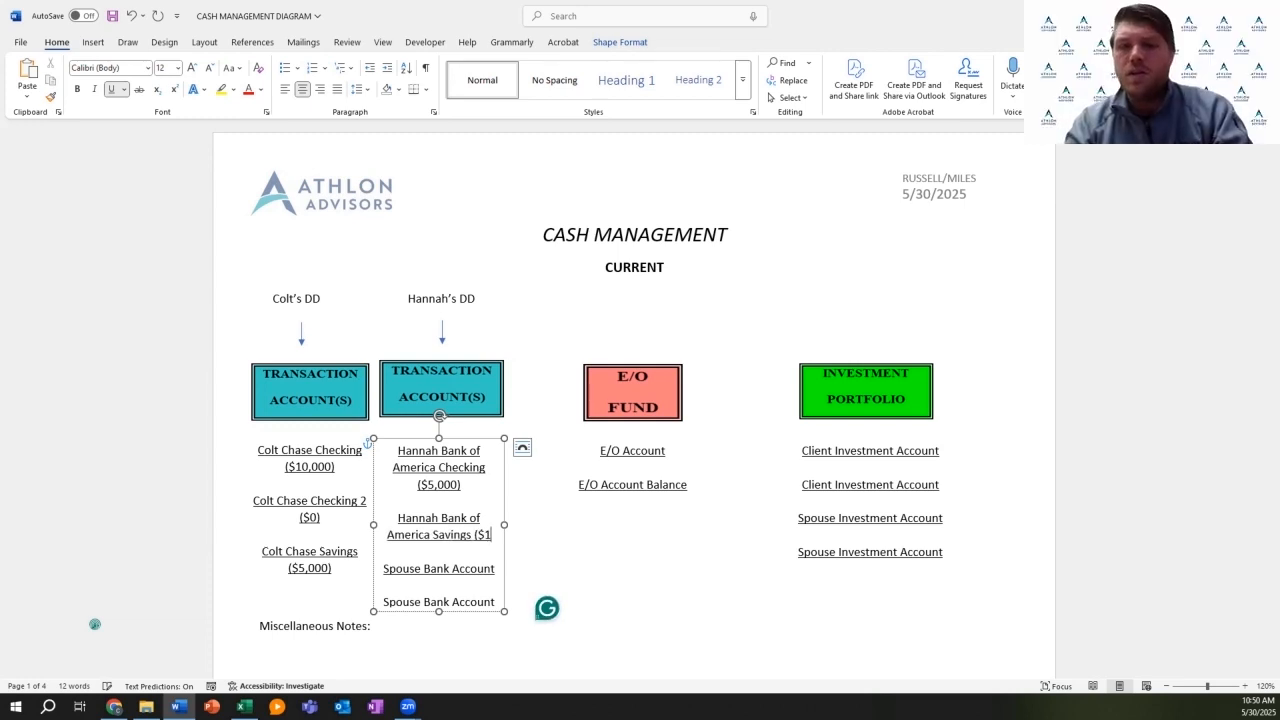
pyautogui.write('0,000)')
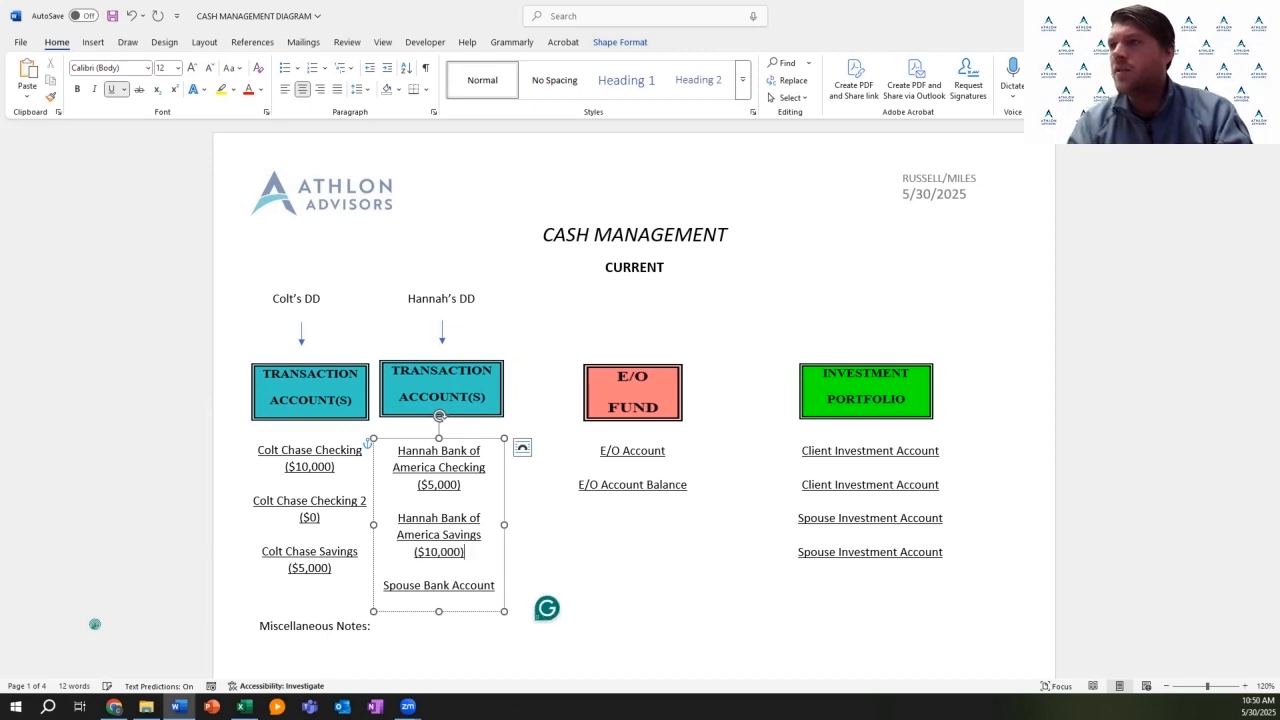
pyautogui.click(495, 586)
pyautogui.press('BackSpace')
pyautogui.press('BackSpace')
pyautogui.press('BackSpace')
pyautogui.press('BackSpace')
pyautogui.press('BackSpace')
pyautogui.press('BackSpace')
pyautogui.press('BackSpace')
pyautogui.press('BackSpace')
pyautogui.press('BackSpace')
pyautogui.press('BackSpace')
pyautogui.press('BackSpace')
pyautogui.press('BackSpace')
pyautogui.press('BackSpace')
pyautogui.press('BackSpace')
pyautogui.press('BackSpace')
pyautogui.press('BackSpace')
pyautogui.press('BackSpace')
pyautogui.press('BackSpace')
pyautogui.press('BackSpace')
pyautogui.press('BackSpace')
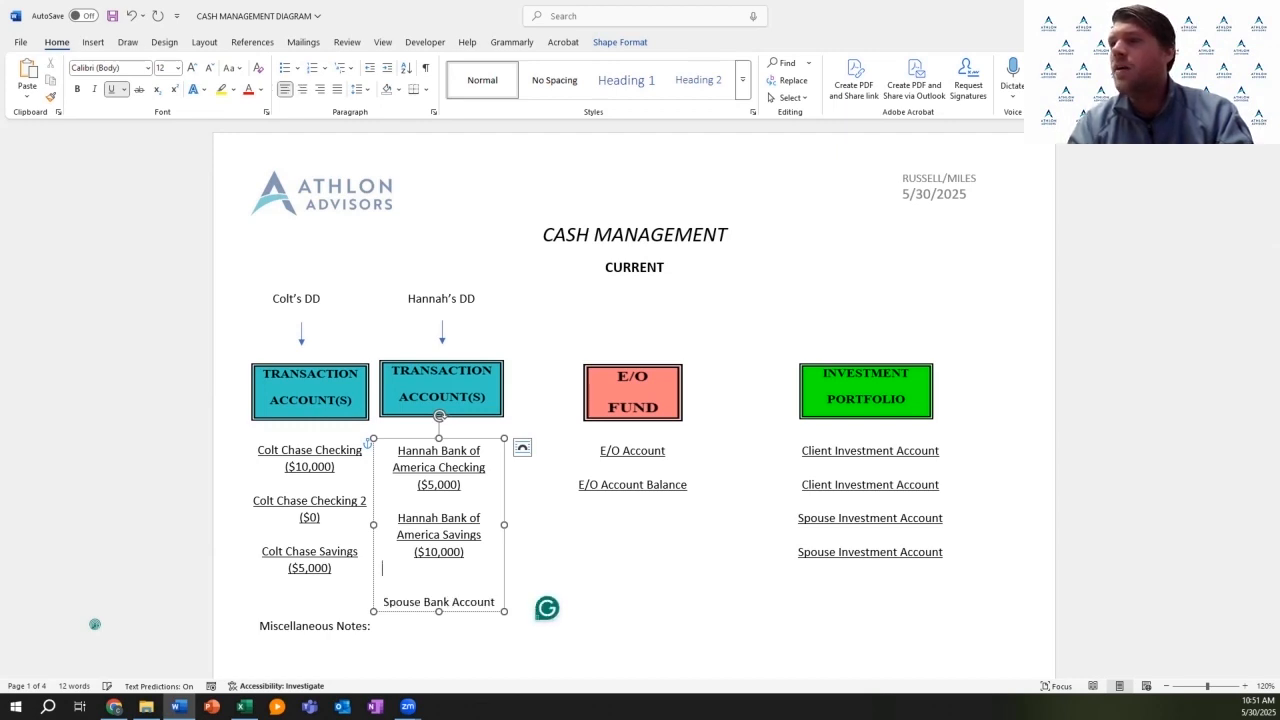
pyautogui.press('BackSpace')
pyautogui.press('BackSpace')
pyautogui.press('BackSpace')
pyautogui.press('BackSpace')
pyautogui.press('BackSpace')
pyautogui.press('BackSpace')
pyautogui.press('BackSpace')
pyautogui.press('BackSpace')
pyautogui.press('BackSpace')
pyautogui.press('BackSpace')
pyautogui.press('BackSpace')
pyautogui.press('BackSpace')
pyautogui.press('BackSpace')
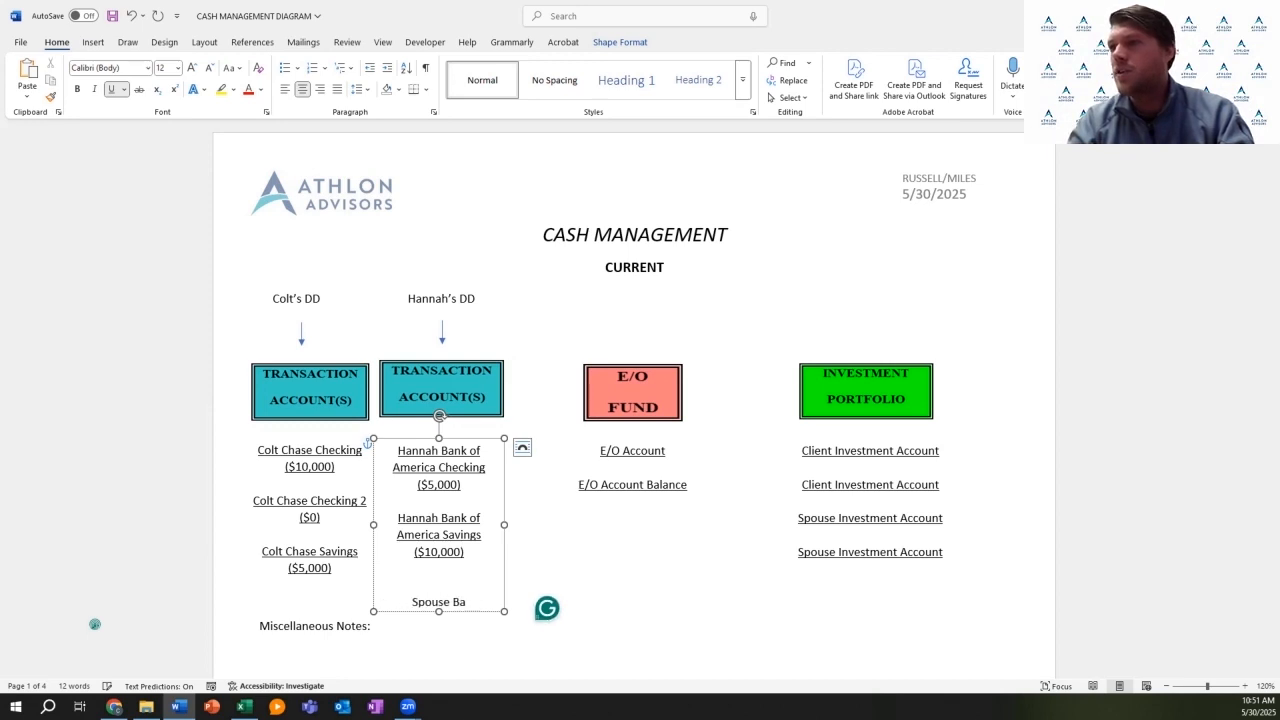
pyautogui.press('BackSpace')
pyautogui.press('BackSpace')
pyautogui.press('BackSpace')
pyautogui.press('BackSpace')
pyautogui.press('BackSpace')
pyautogui.press('BackSpace')
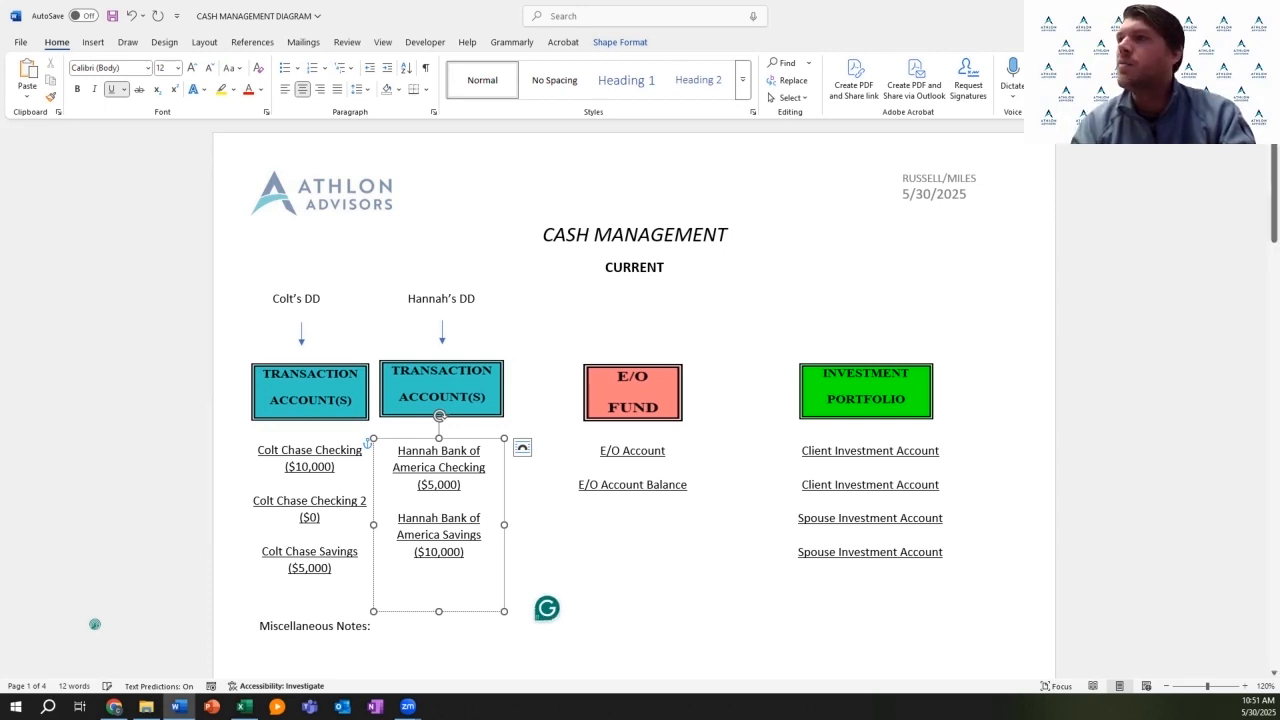
pyautogui.click(666, 451)
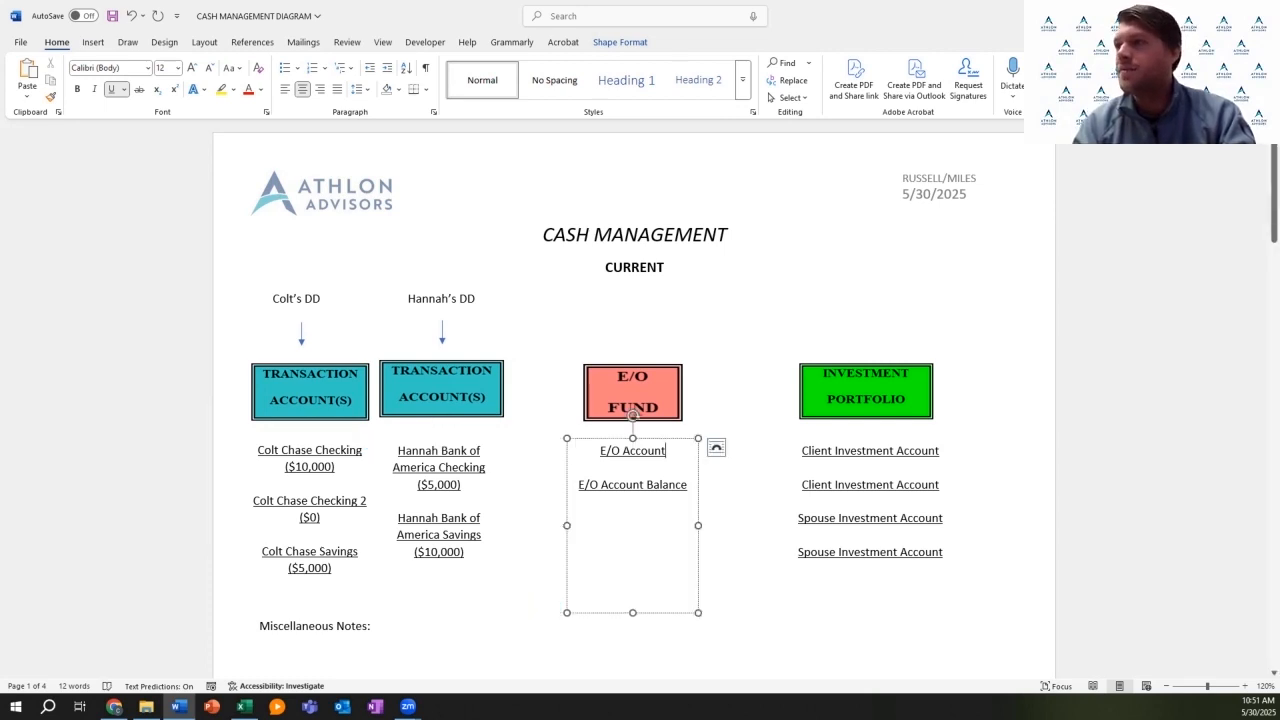
# Step: Replace the first investment placeholder with the client's Brokerage ($20,0000) and delete the remaining placeholders
pyautogui.click(939, 451)
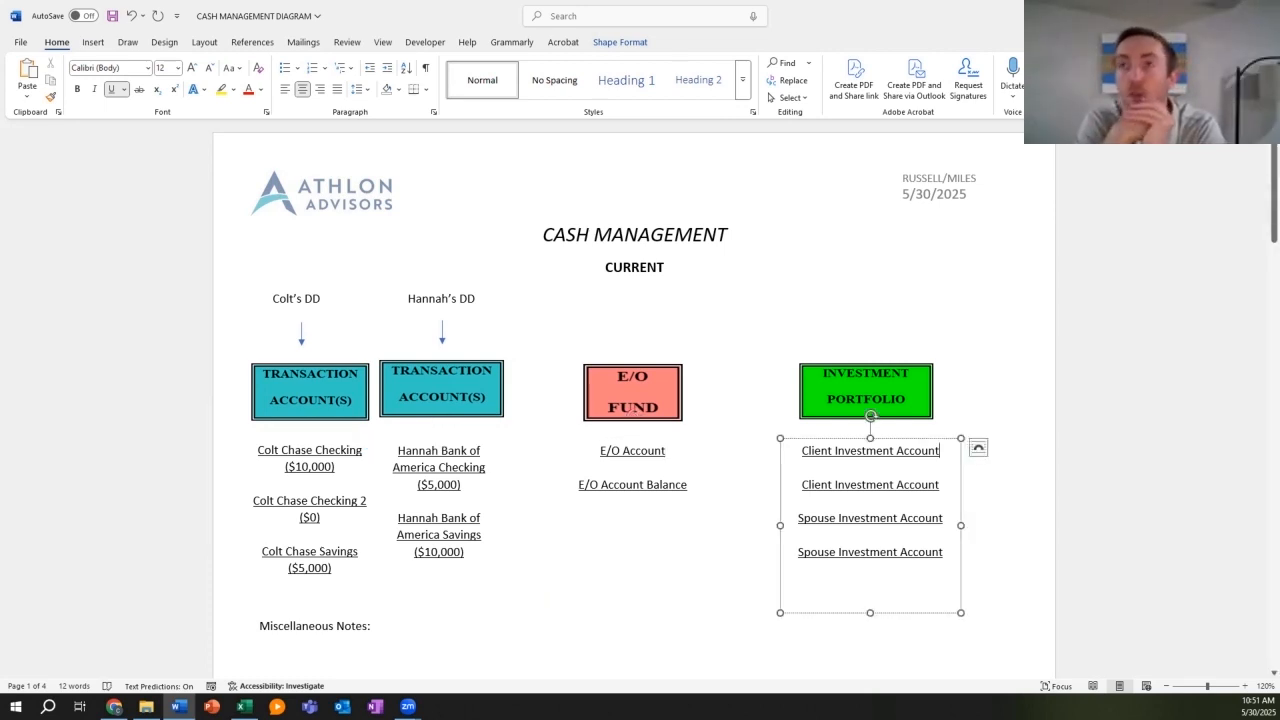
pyautogui.press('BackSpace')
pyautogui.press('BackSpace')
pyautogui.press('BackSpace')
pyautogui.press('BackSpace')
pyautogui.press('BackSpace')
pyautogui.press('BackSpace')
pyautogui.press('BackSpace')
pyautogui.press('BackSpace')
pyautogui.press('BackSpace')
pyautogui.press('BackSpace')
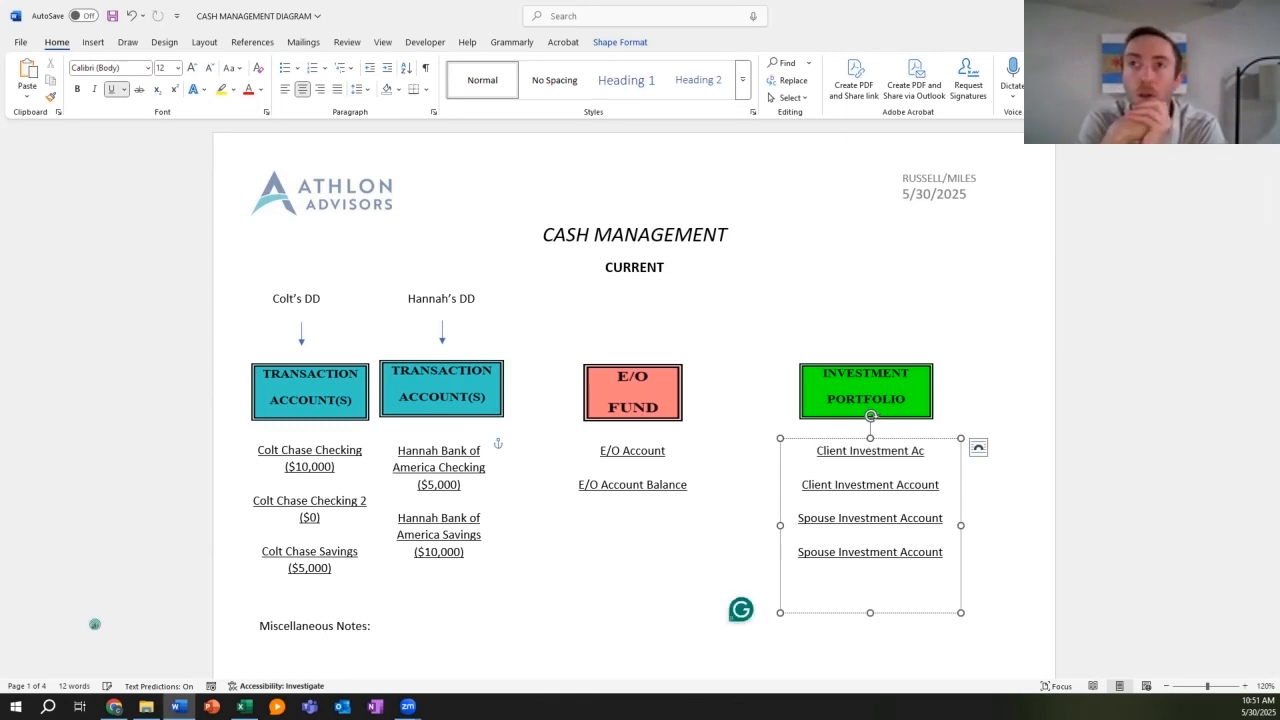
pyautogui.press('BackSpace')
pyautogui.press('BackSpace')
pyautogui.press('BackSpace')
pyautogui.press('BackSpace')
pyautogui.press('BackSpace')
pyautogui.press('BackSpace')
pyautogui.press('BackSpace')
pyautogui.press('BackSpace')
pyautogui.press('BackSpace')
pyautogui.press('BackSpace')
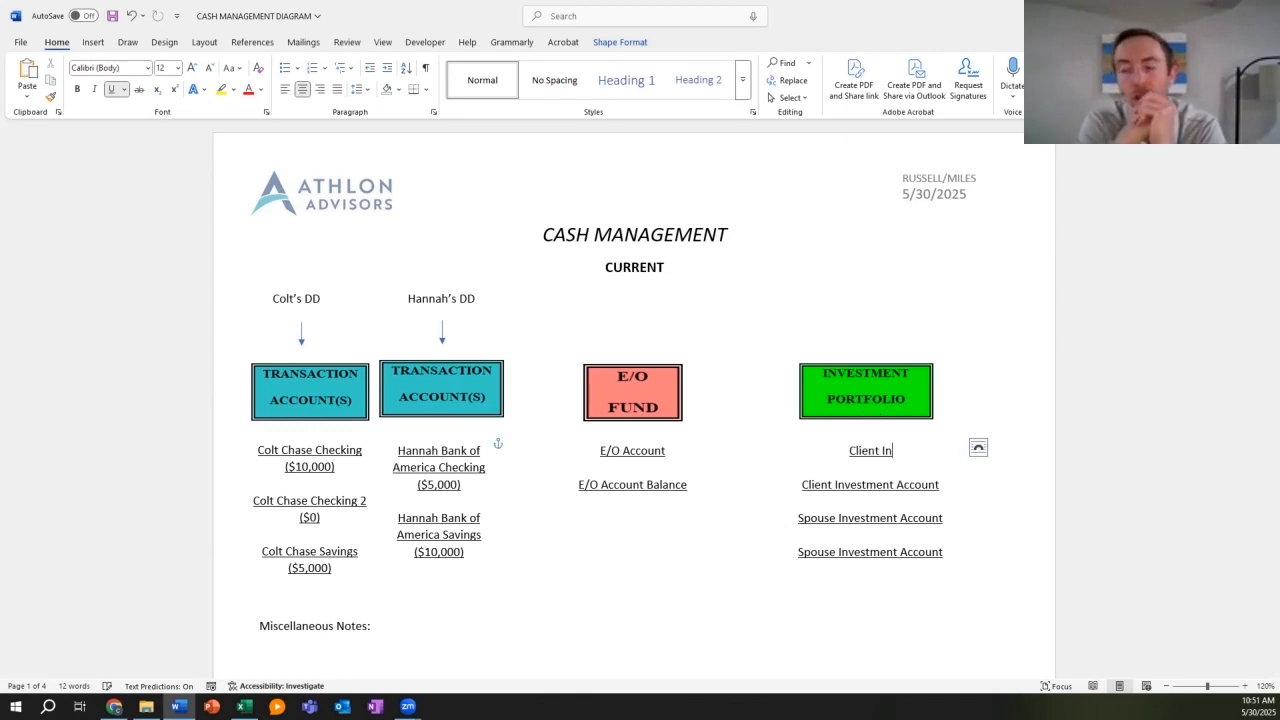
pyautogui.press('BackSpace')
pyautogui.press('BackSpace')
pyautogui.press('BackSpace')
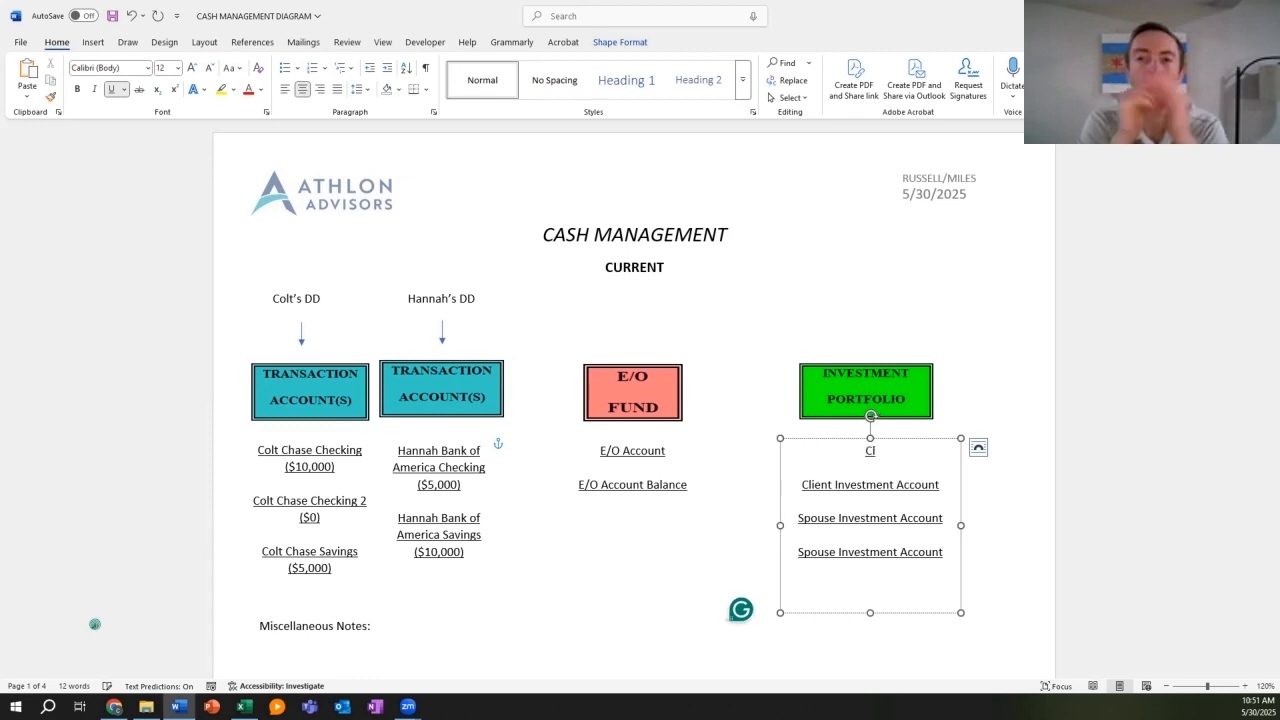
pyautogui.write('olt')
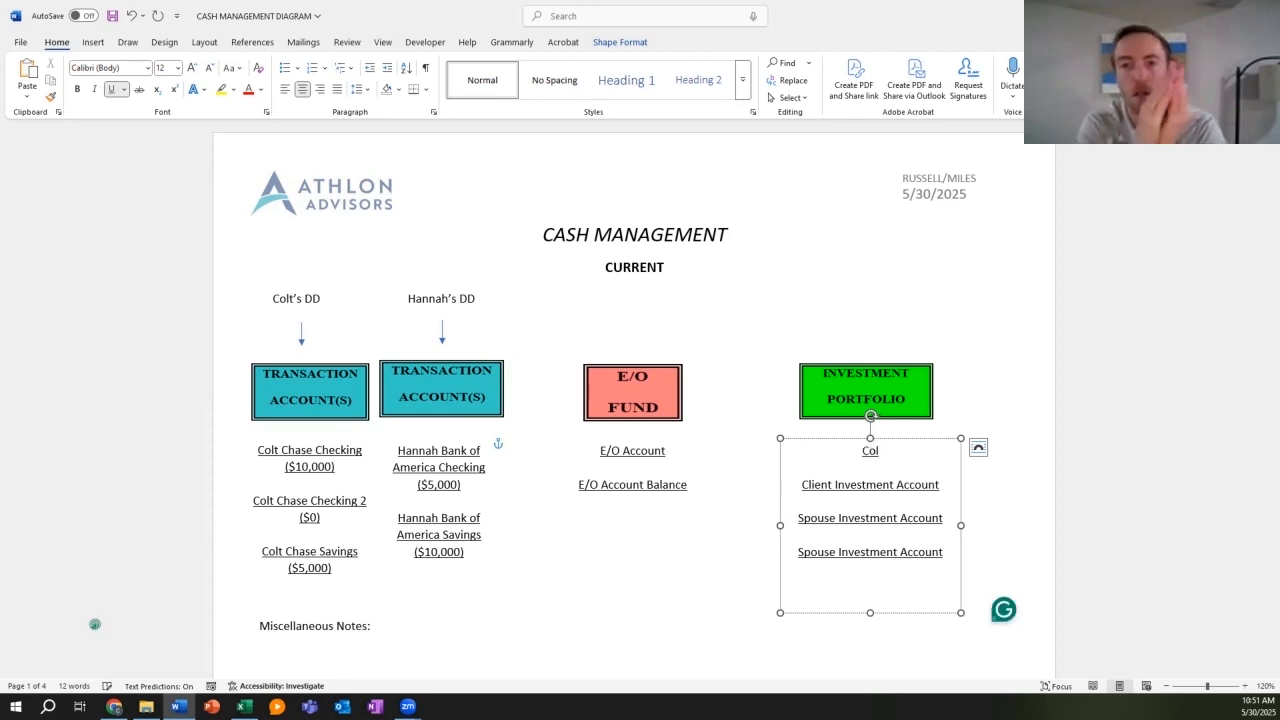
pyautogui.write(' B')
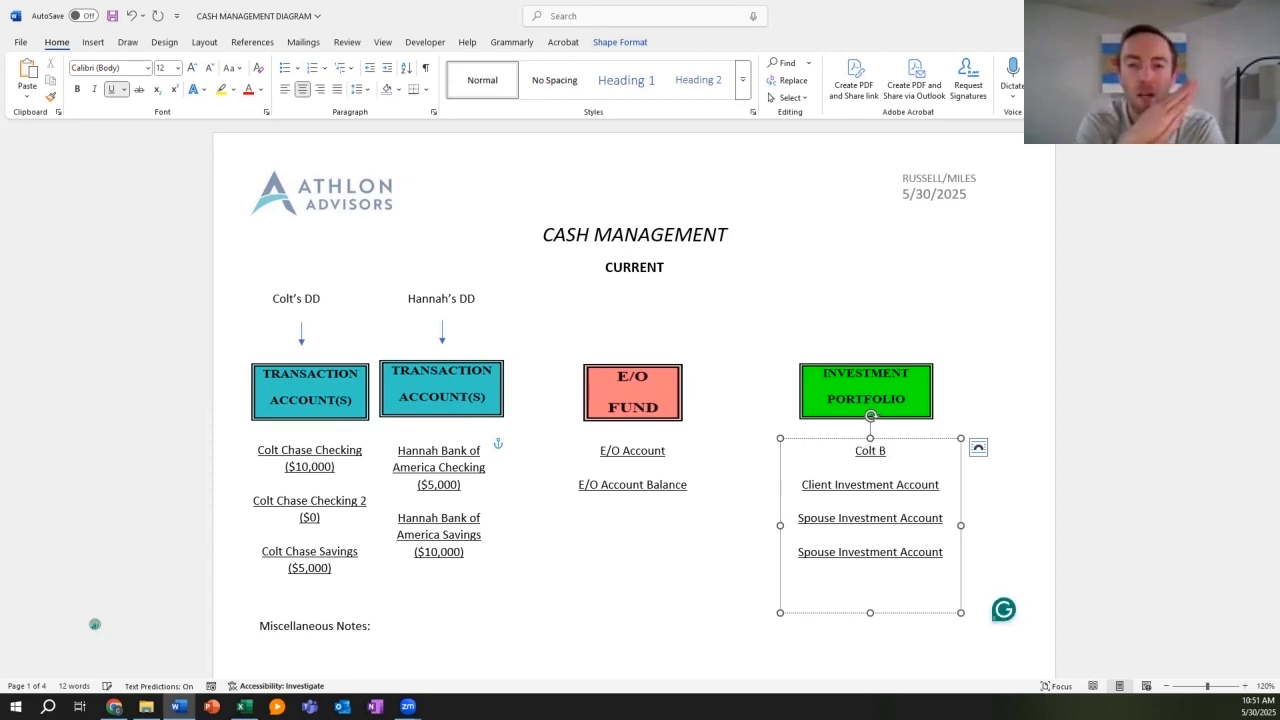
pyautogui.write('rokerage (')
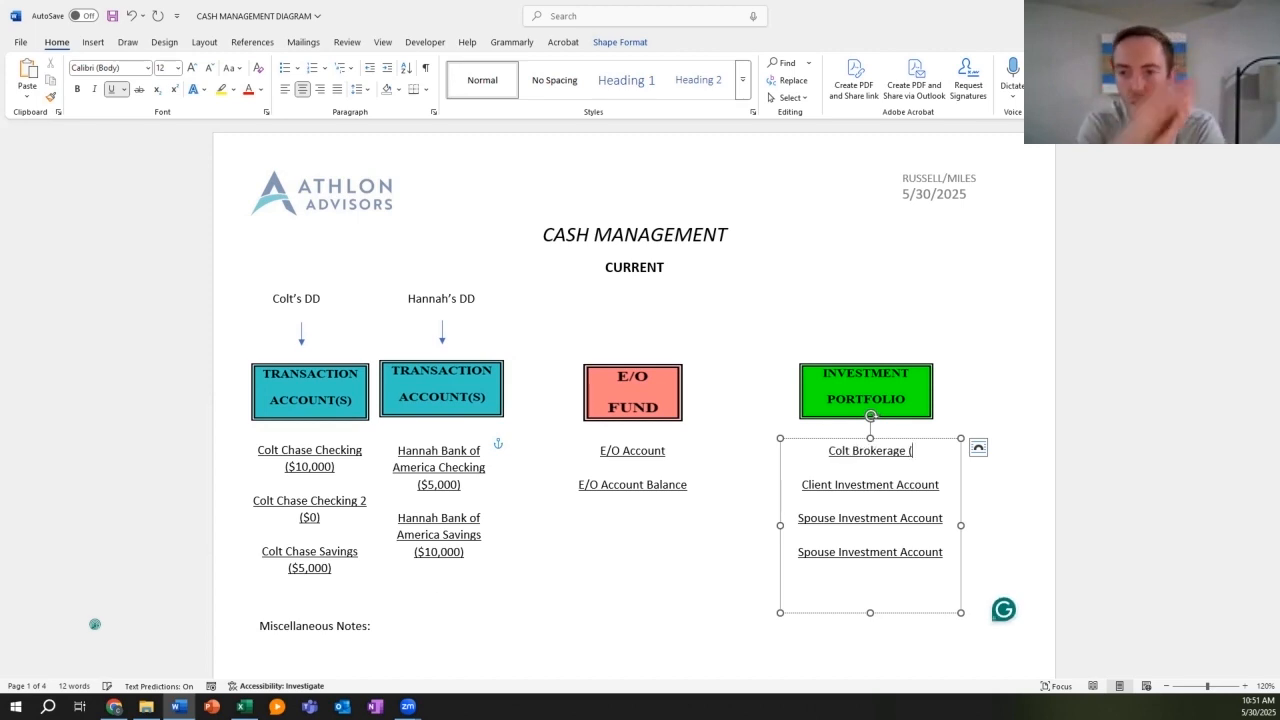
pyautogui.write('$20,0000)')
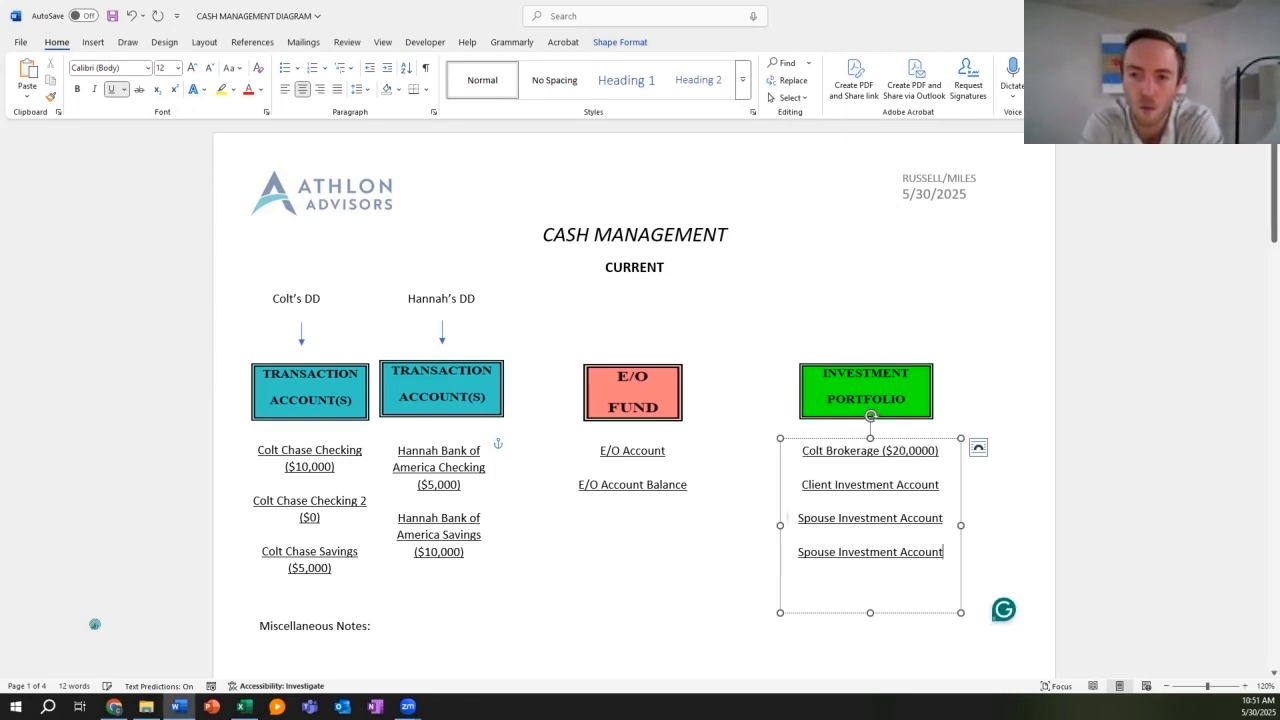
pyautogui.moveTo(943, 552); pyautogui.dragTo(788, 484)
pyautogui.press('BackSpace')
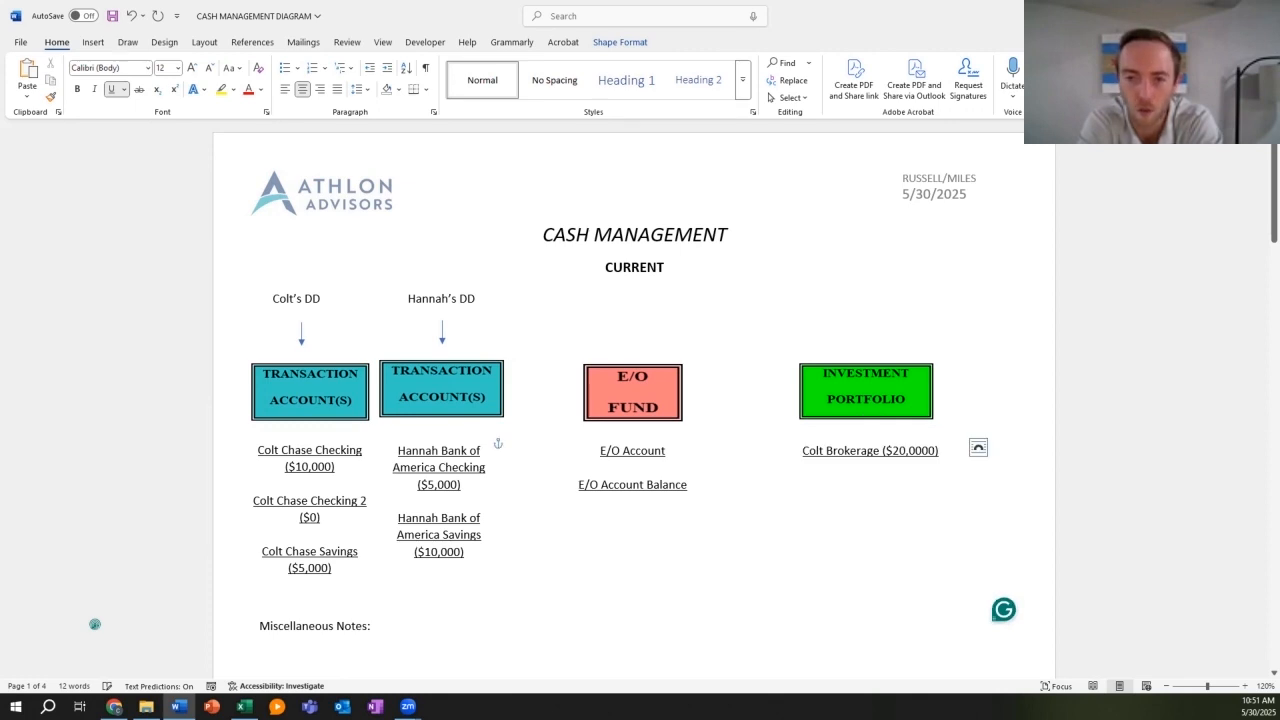
pyautogui.click(667, 451)
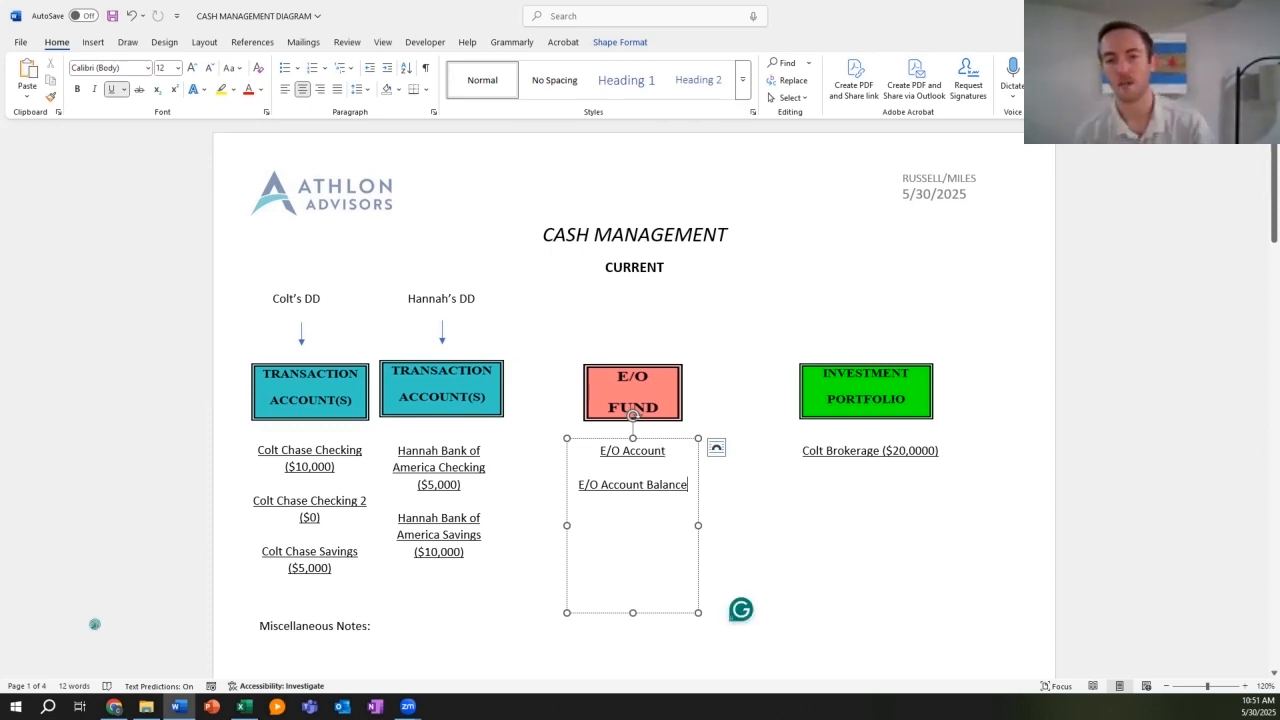
# Step: Replace the E/O Account Balance placeholder with $21,000, correcting the decimal point to a comma
pyautogui.press('BackSpace')
pyautogui.press('BackSpace')
pyautogui.press('BackSpace')
pyautogui.press('BackSpace')
pyautogui.press('BackSpace')
pyautogui.press('BackSpace')
pyautogui.press('BackSpace')
pyautogui.press('BackSpace')
pyautogui.press('BackSpace')
pyautogui.press('BackSpace')
pyautogui.press('BackSpace')
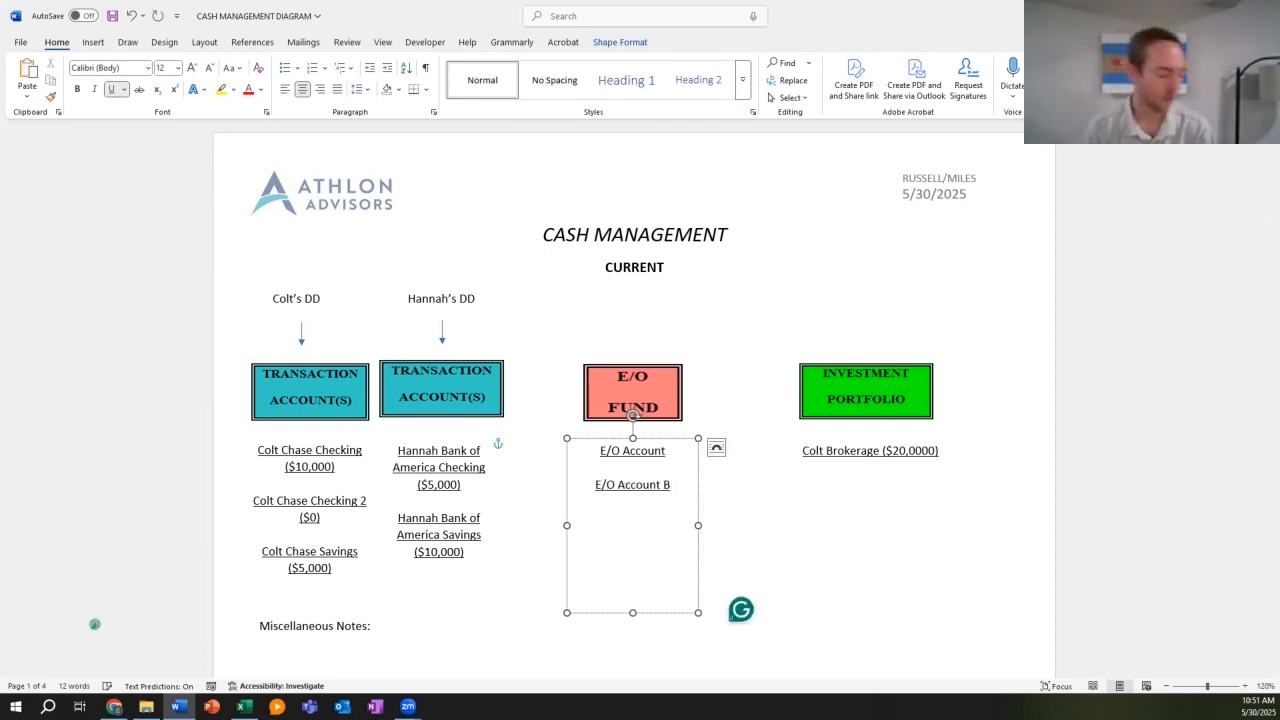
pyautogui.press('BackSpace')
pyautogui.press('BackSpace')
pyautogui.press('BackSpace')
pyautogui.press('BackSpace')
pyautogui.press('BackSpace')
pyautogui.press('BackSpace')
pyautogui.press('BackSpace')
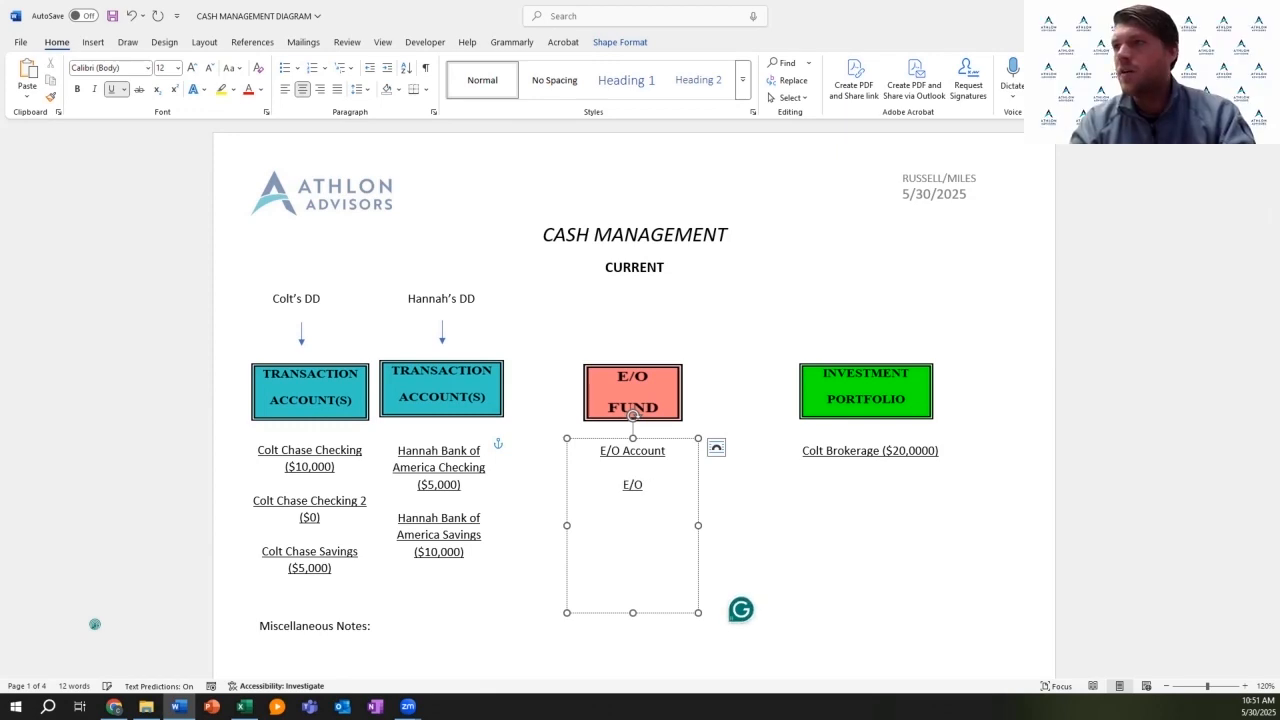
pyautogui.press('BackSpace')
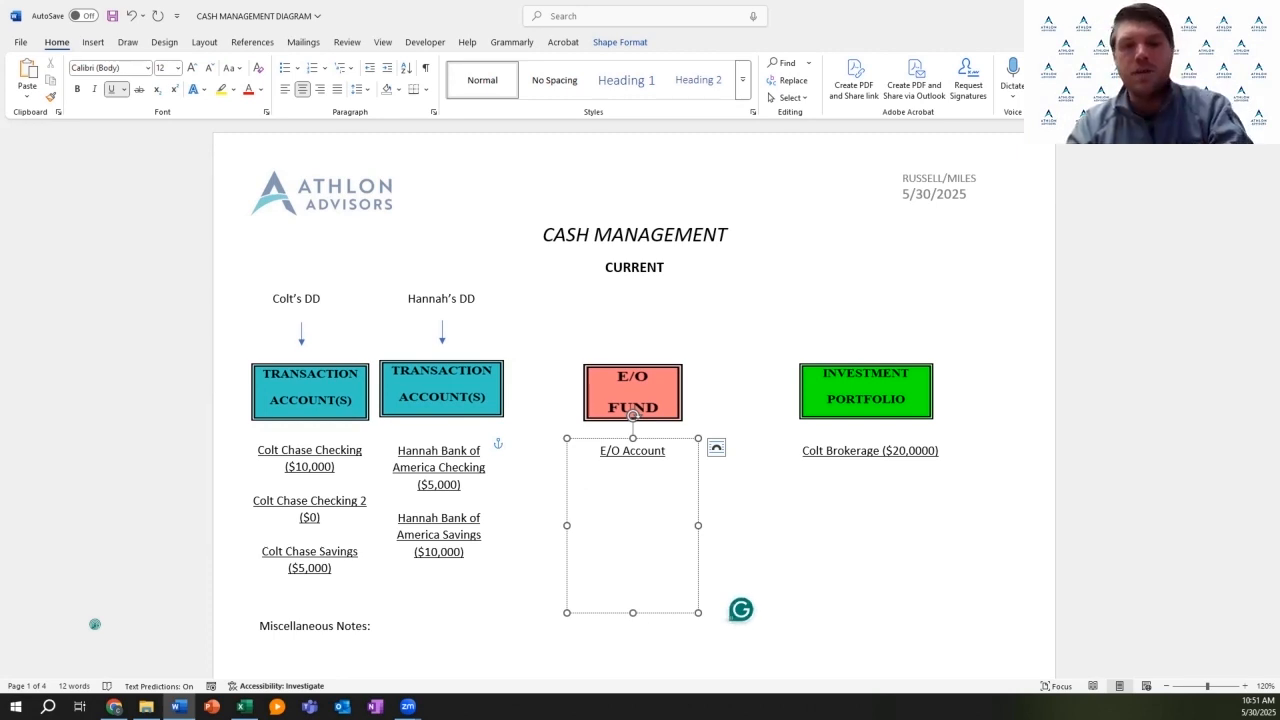
pyautogui.write('$21.')
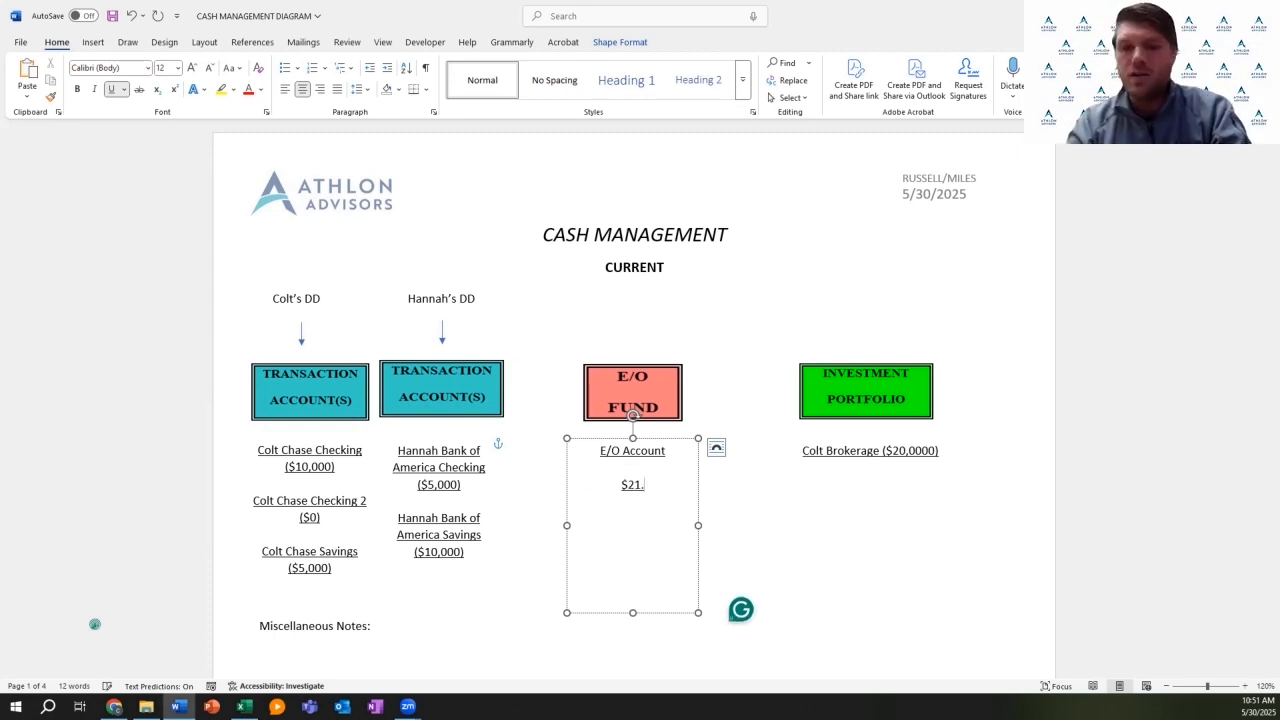
pyautogui.write('000')
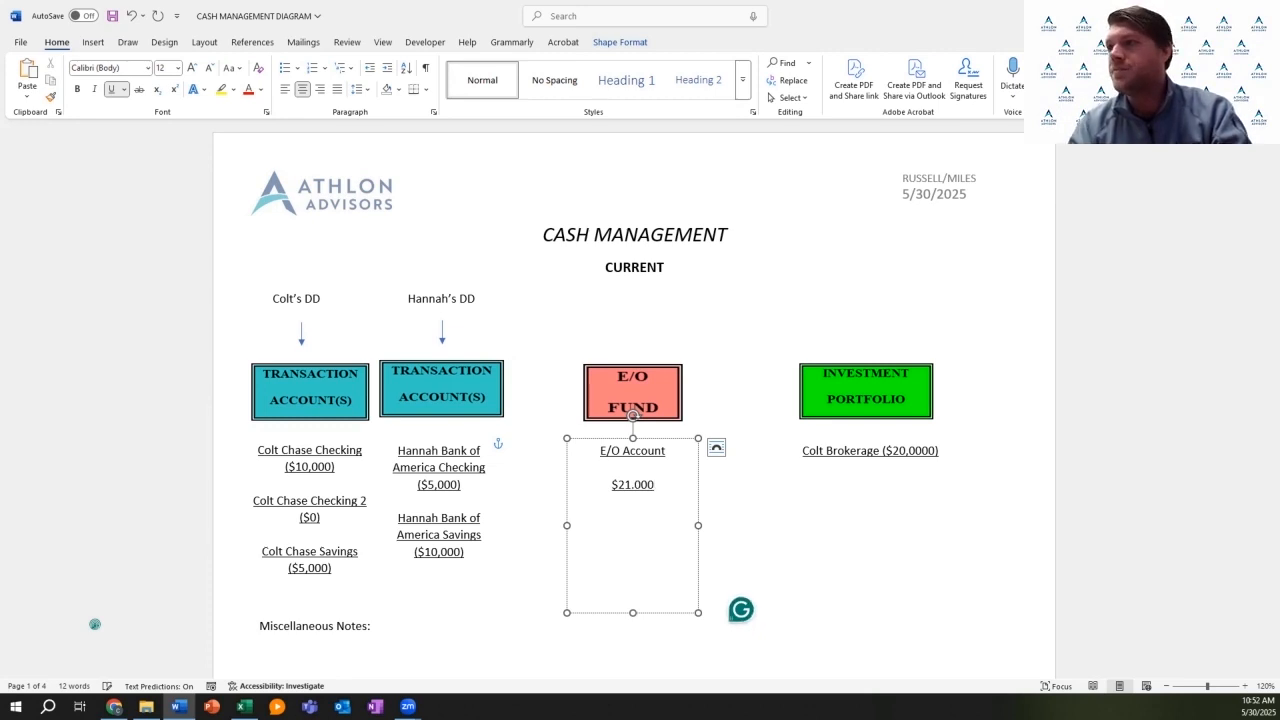
pyautogui.press('BackSpace')
pyautogui.write(',')
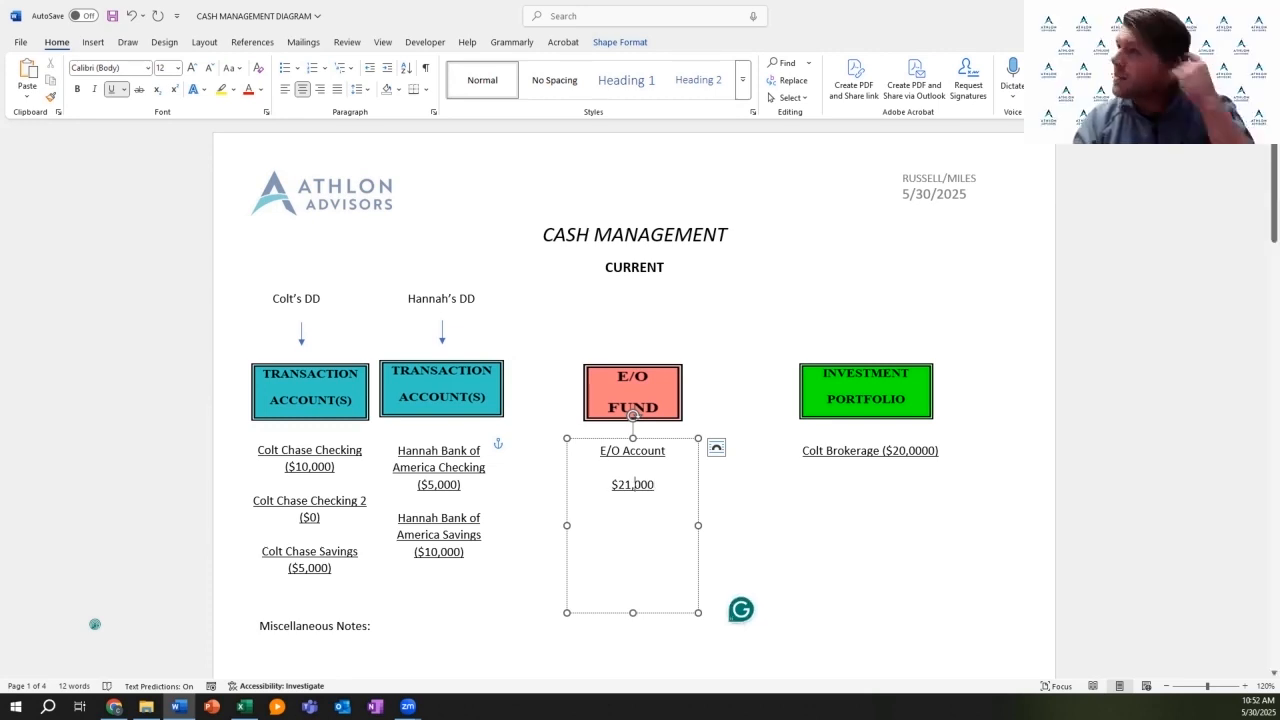
pyautogui.scroll(-1, 635, 470)
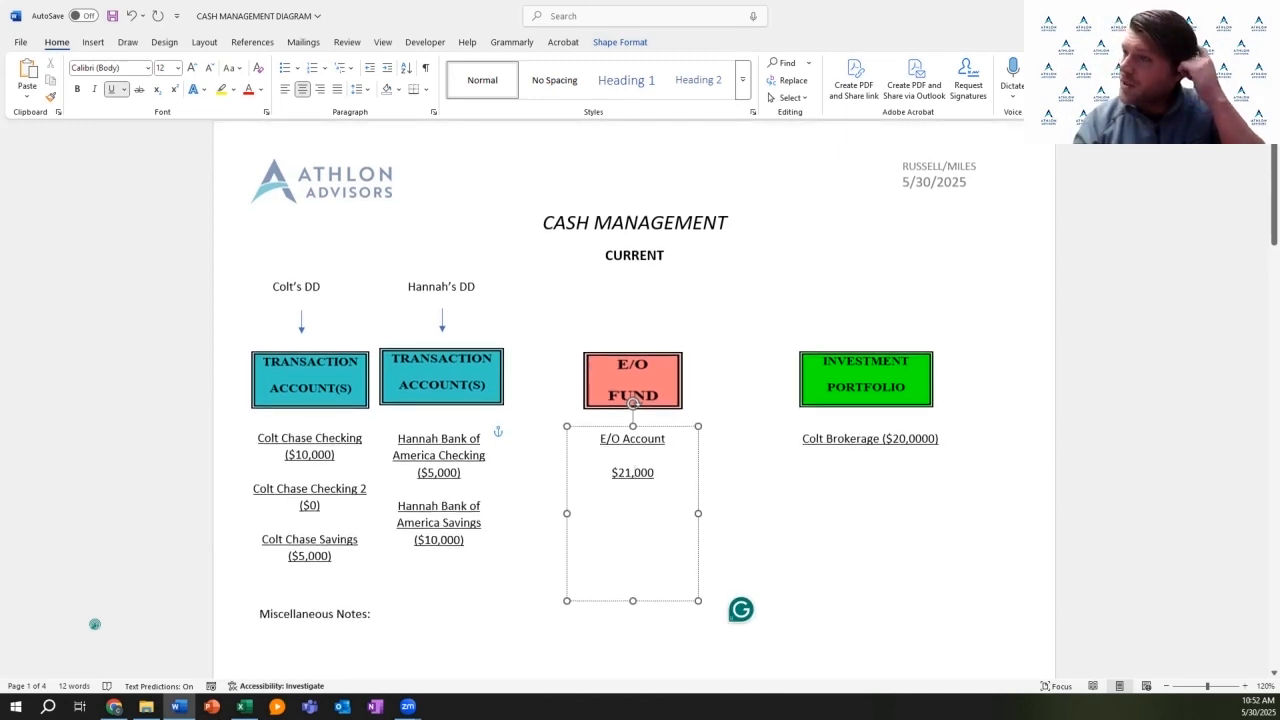
pyautogui.click(516, 514)
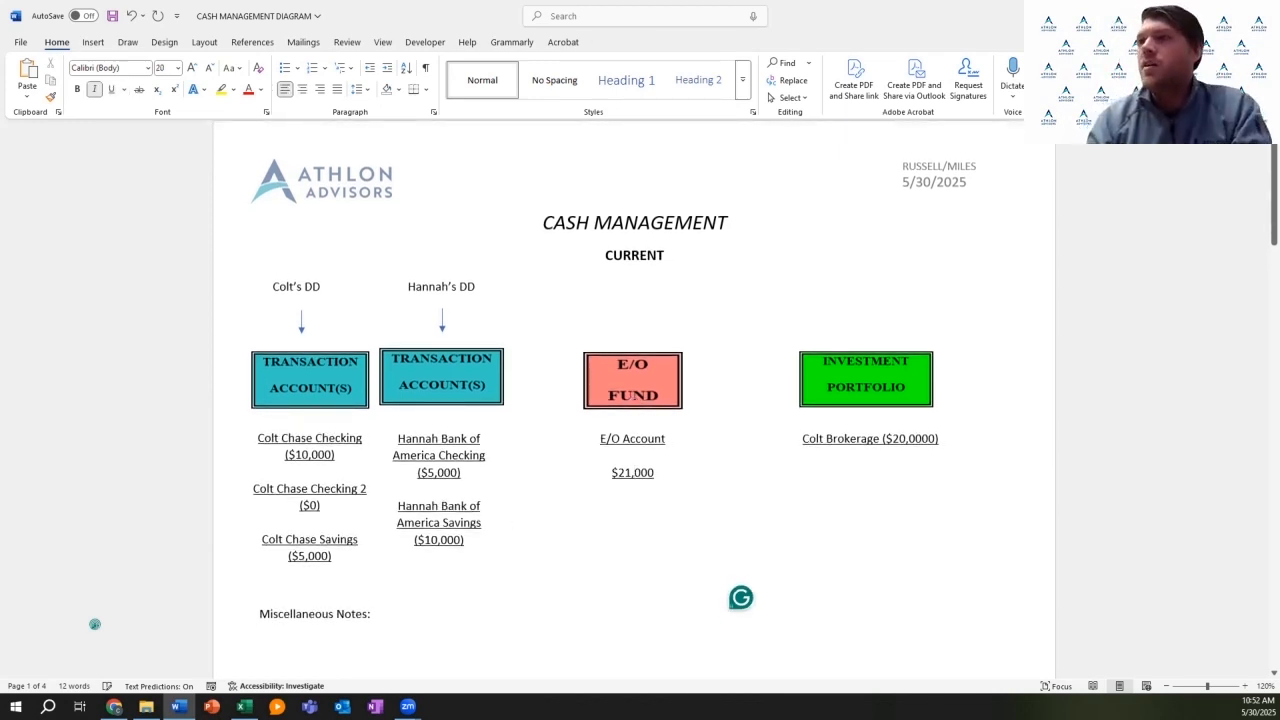
pyautogui.click(514, 457)
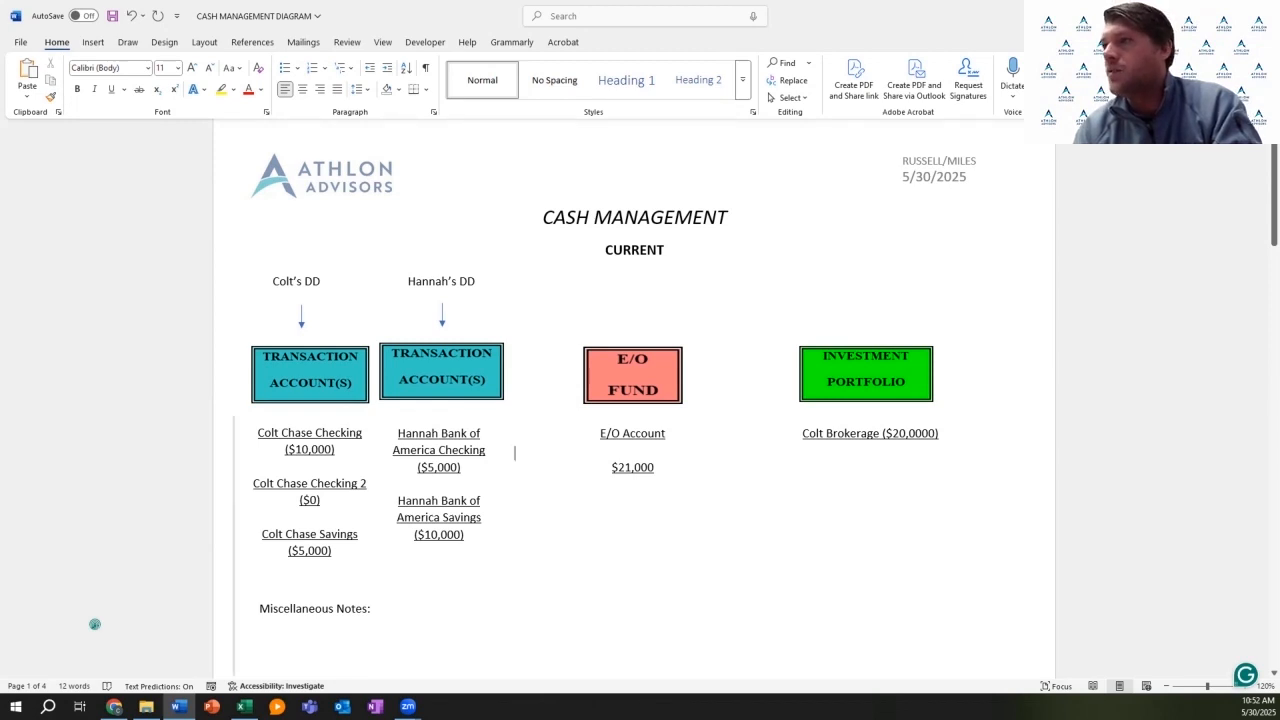
# Step: Add the client and spouse's Joint Brokerage ($0) line below the existing brokerage entry
pyautogui.click(655, 467)
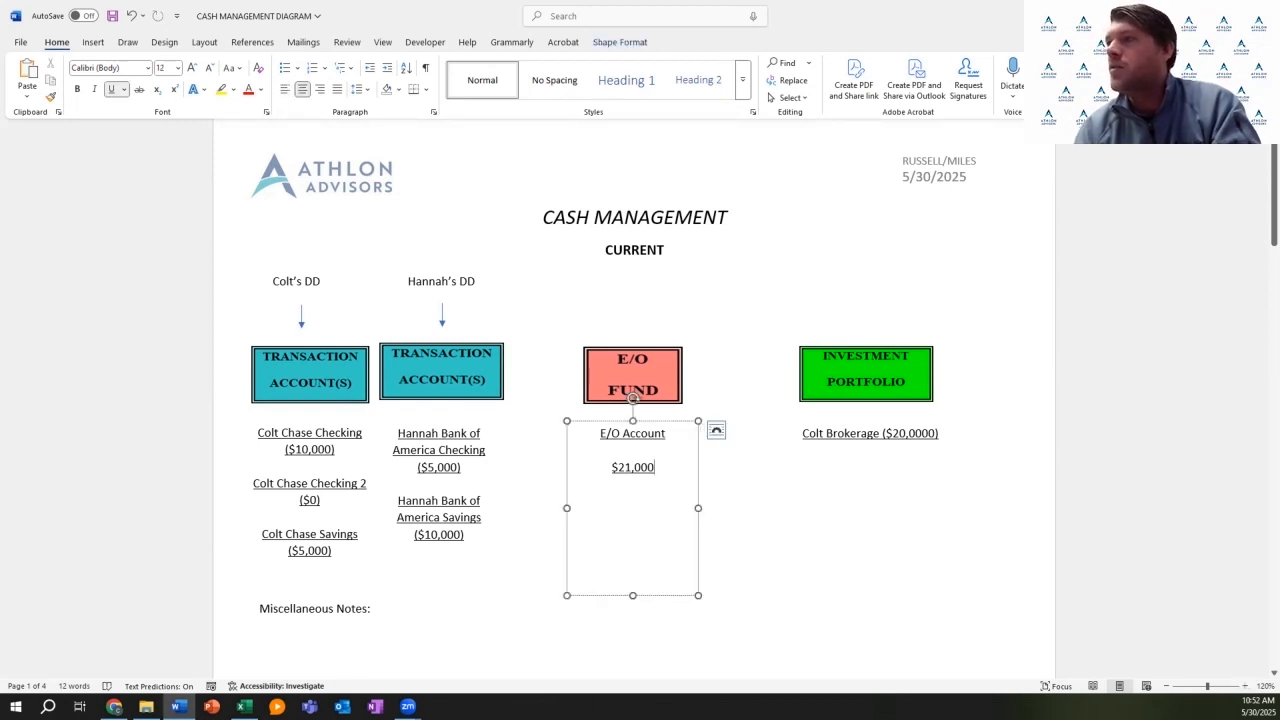
pyautogui.click(871, 450)
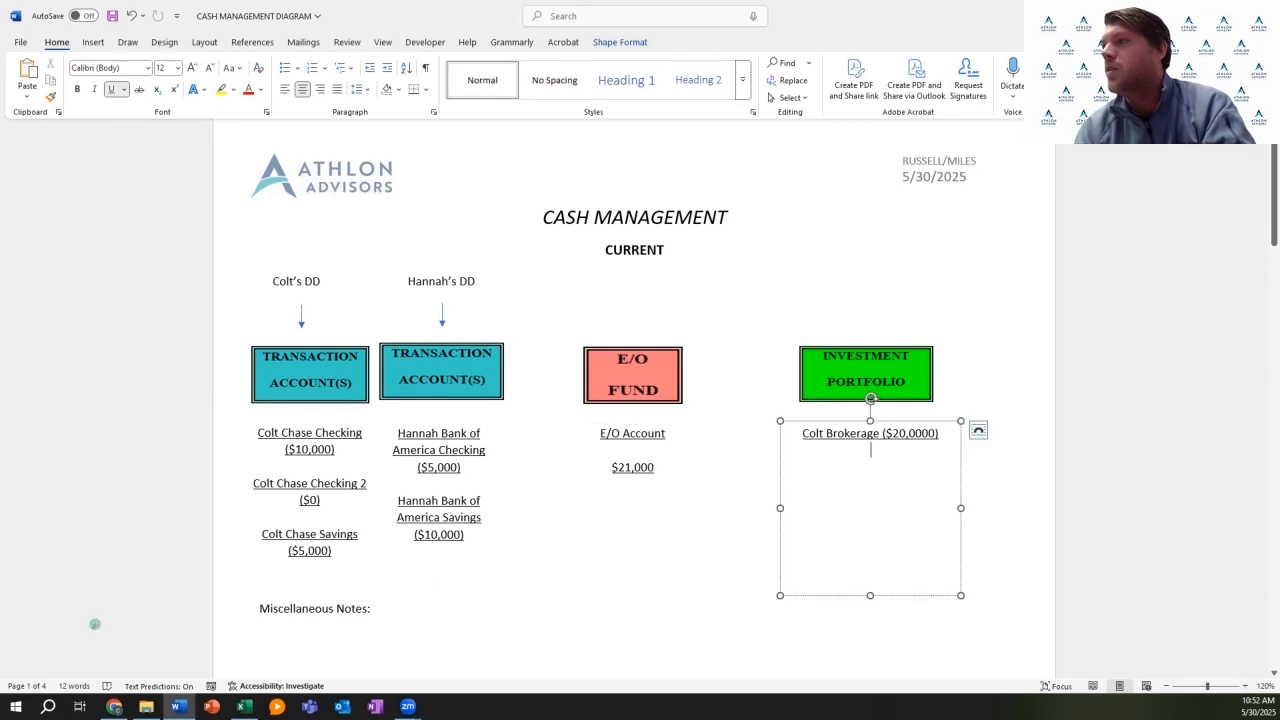
pyautogui.press('BackSpace')
pyautogui.press('Return')
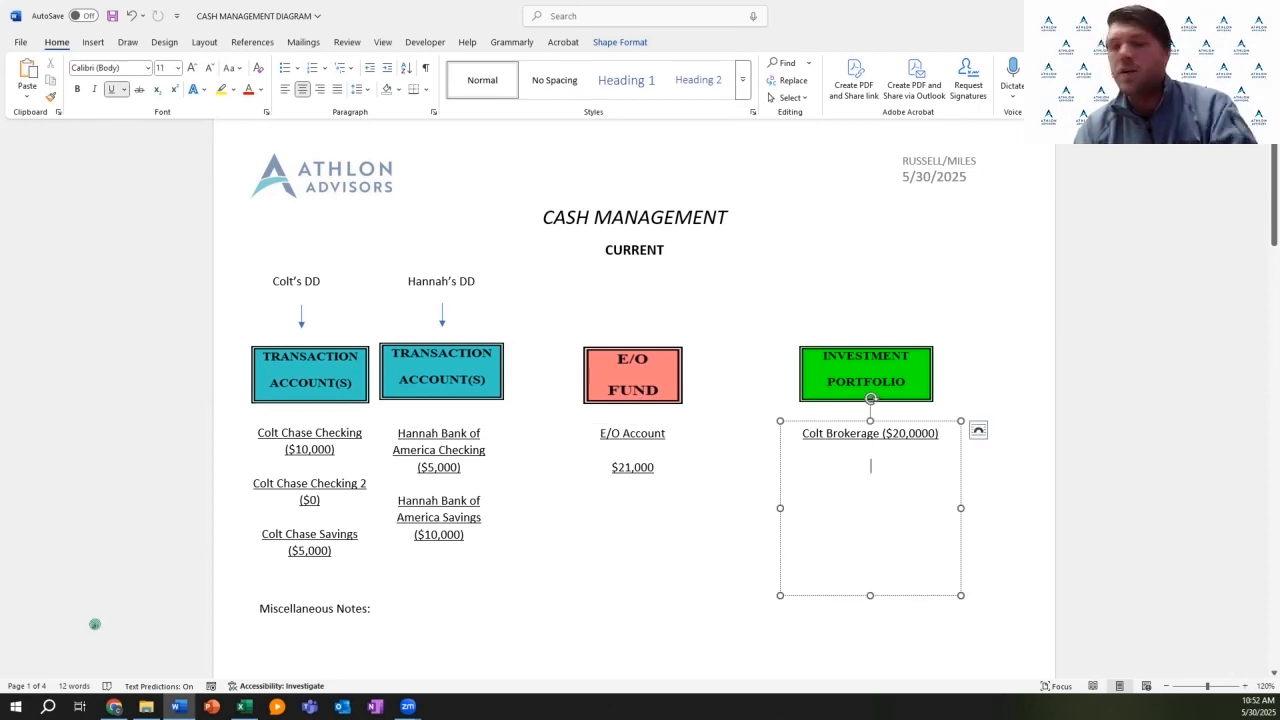
pyautogui.write('Colt & Hannah Joint Brokerage (')
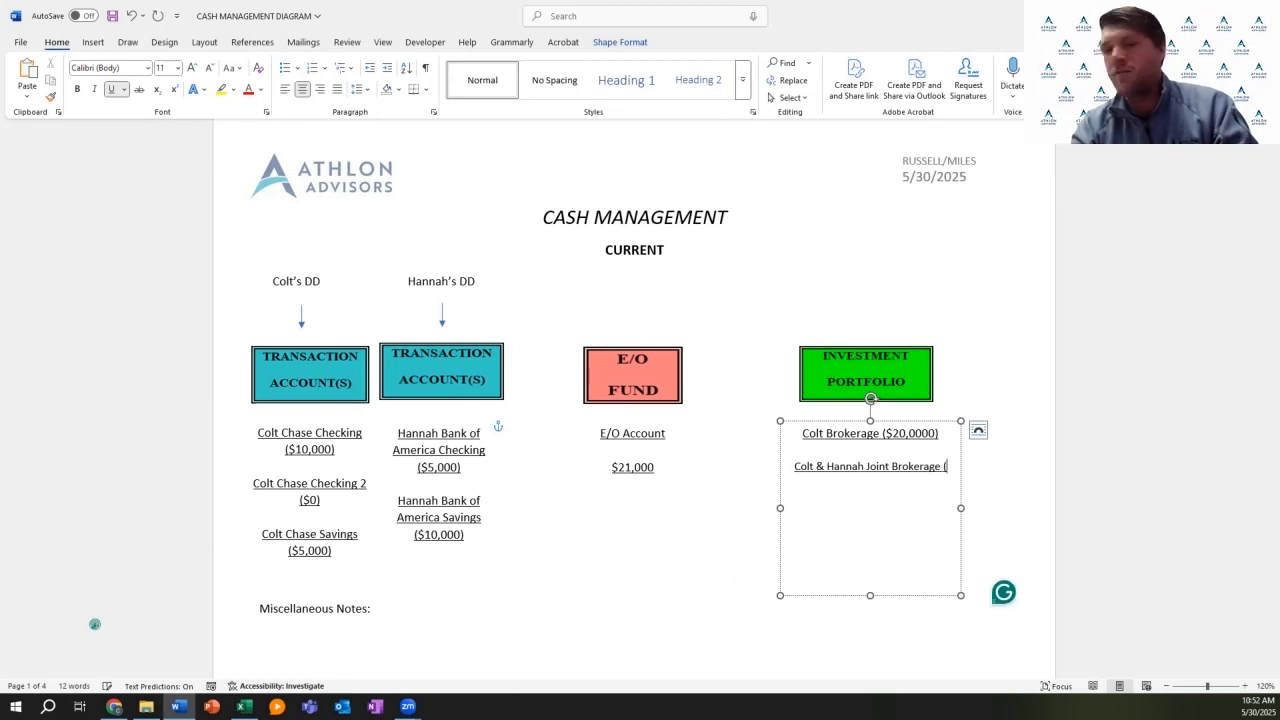
pyautogui.write('$0)')
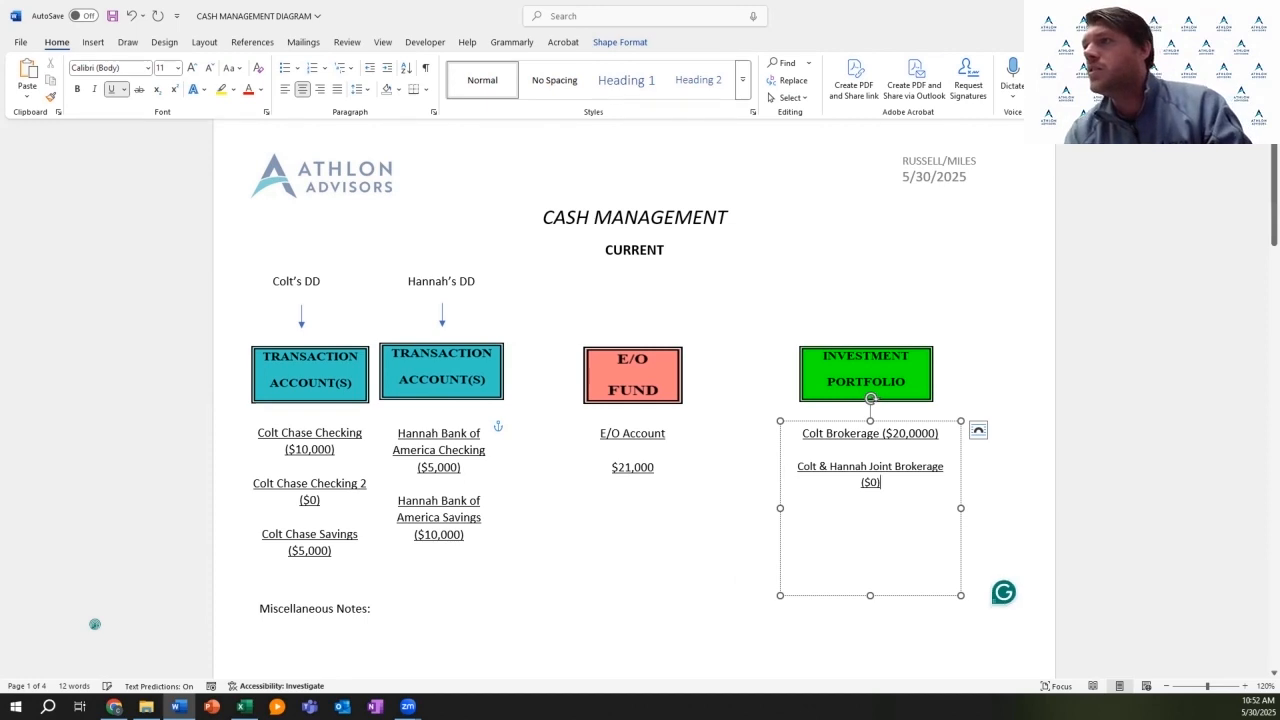
pyautogui.doubleClick(612, 532)
pyautogui.click(514, 451)
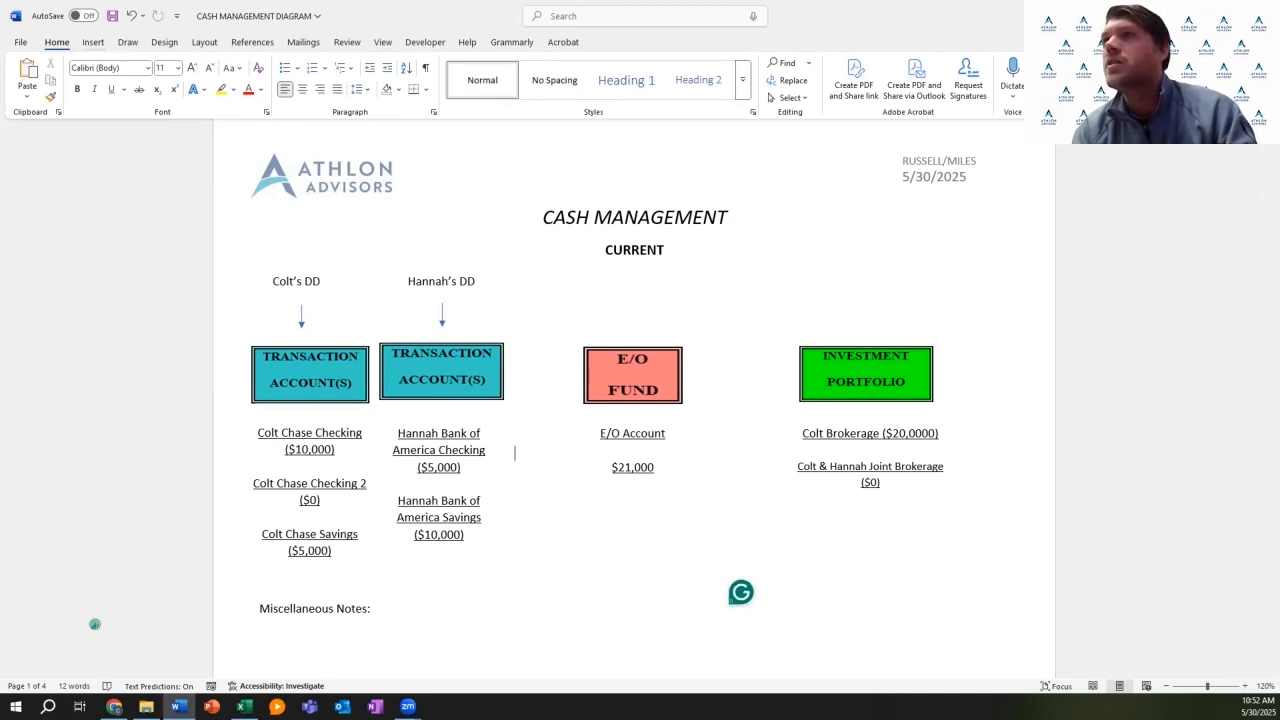
pyautogui.click(93, 42)
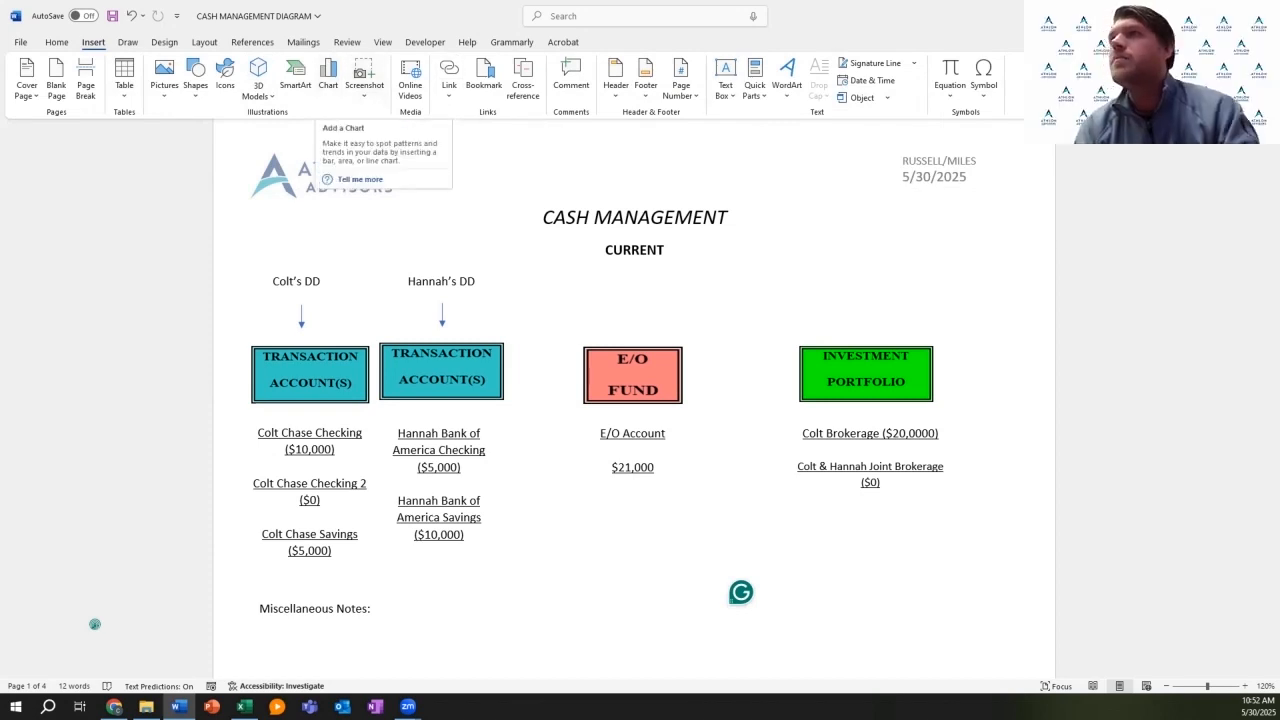
# Step: Scroll between the Current and Recommended diagram pages to compare them
pyautogui.click(164, 42)
pyautogui.click(128, 42)
pyautogui.click(93, 42)
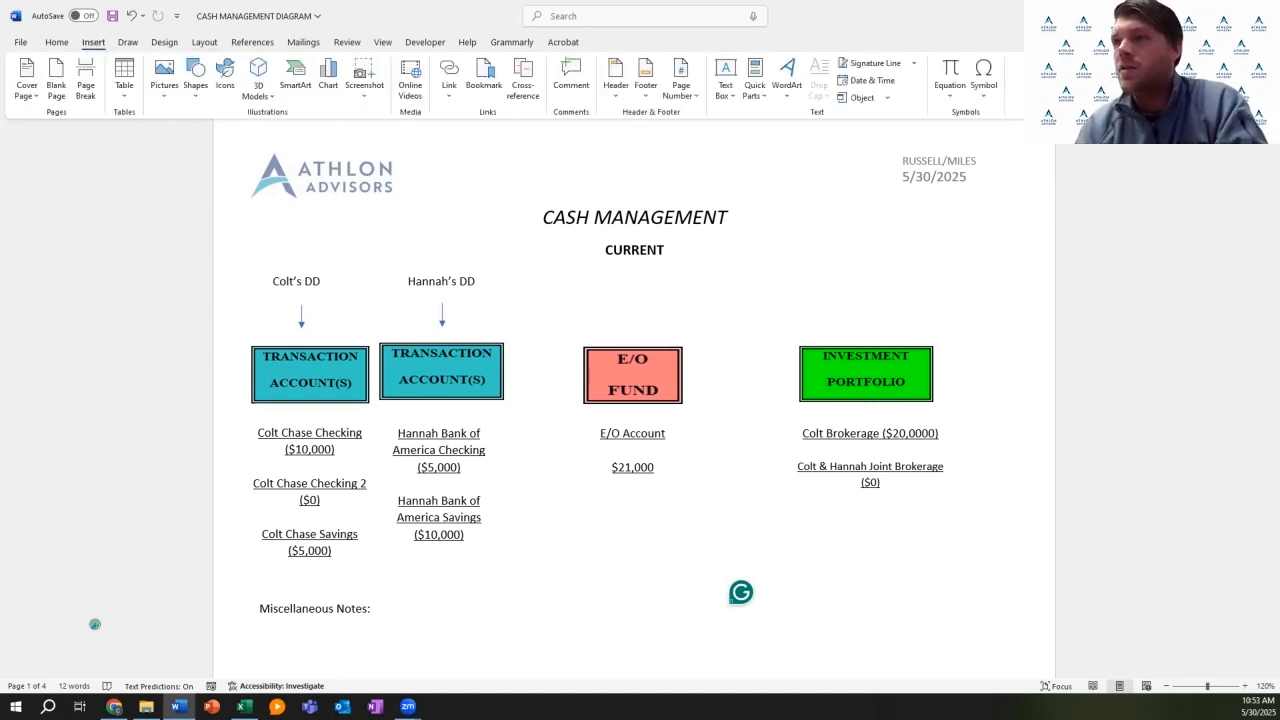
pyautogui.scroll(-1, 515, 421)
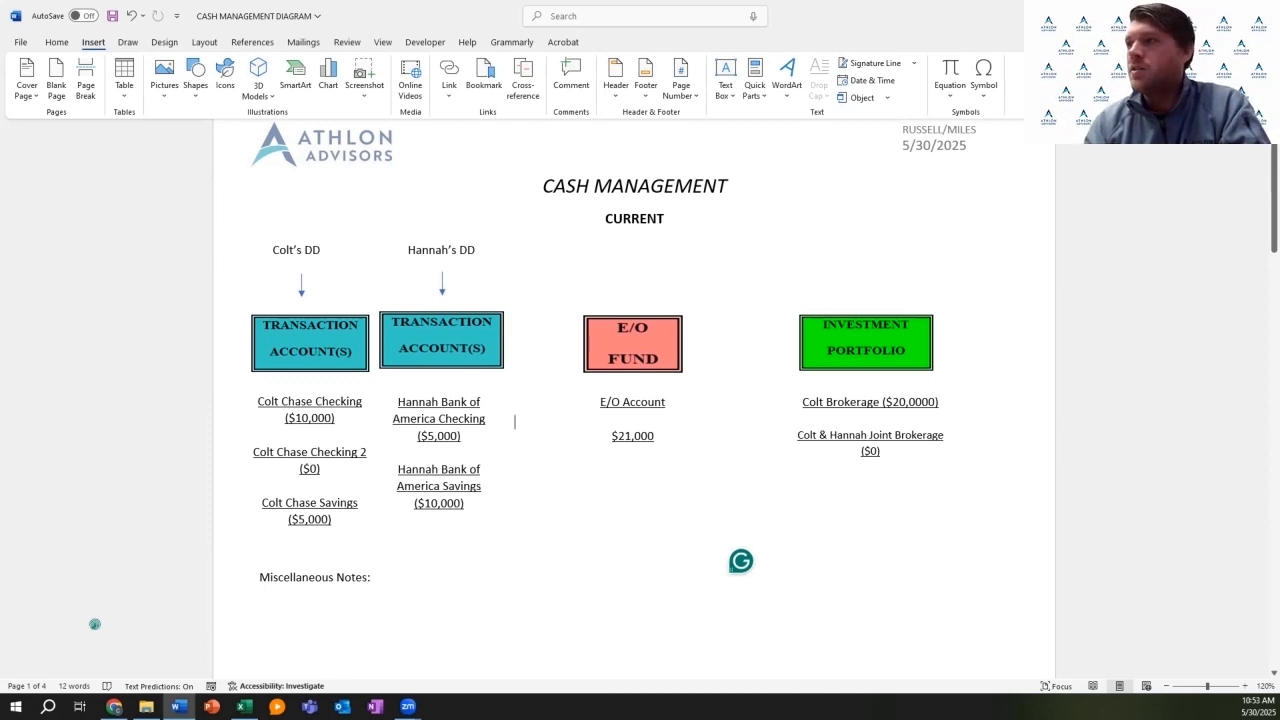
pyautogui.scroll(-8, 515, 421)
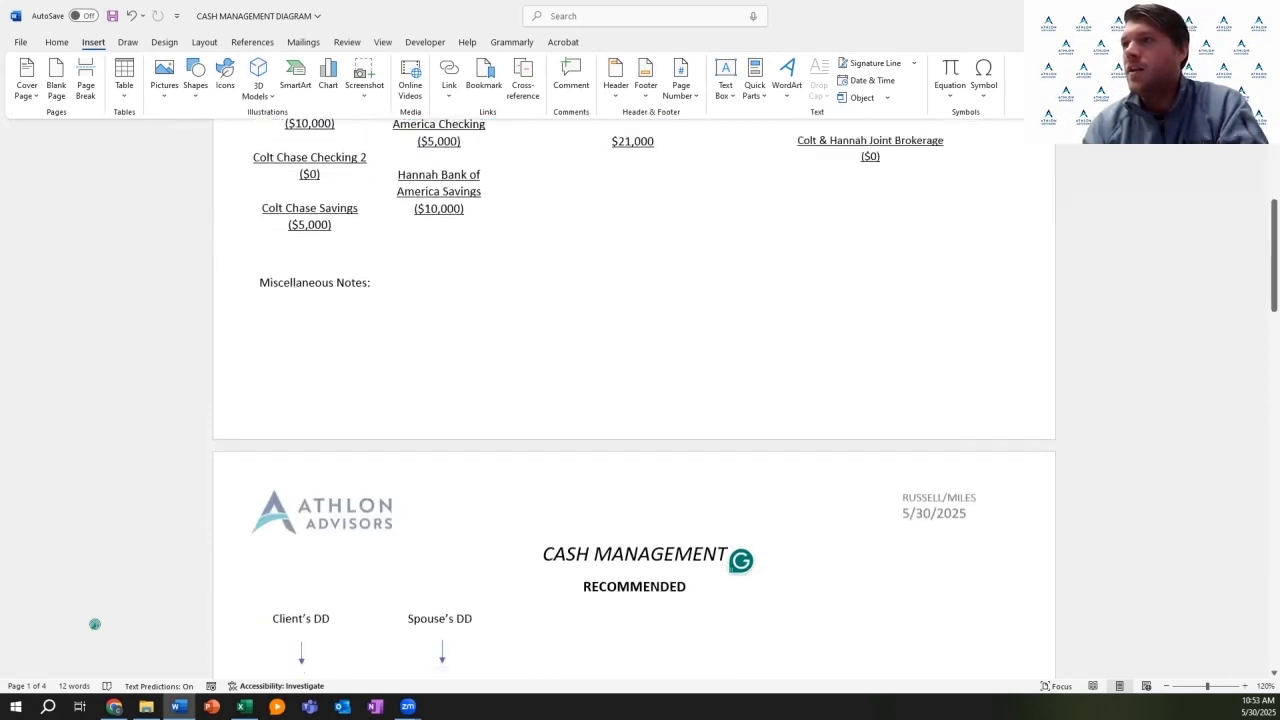
pyautogui.scroll(-3, 95, 624)
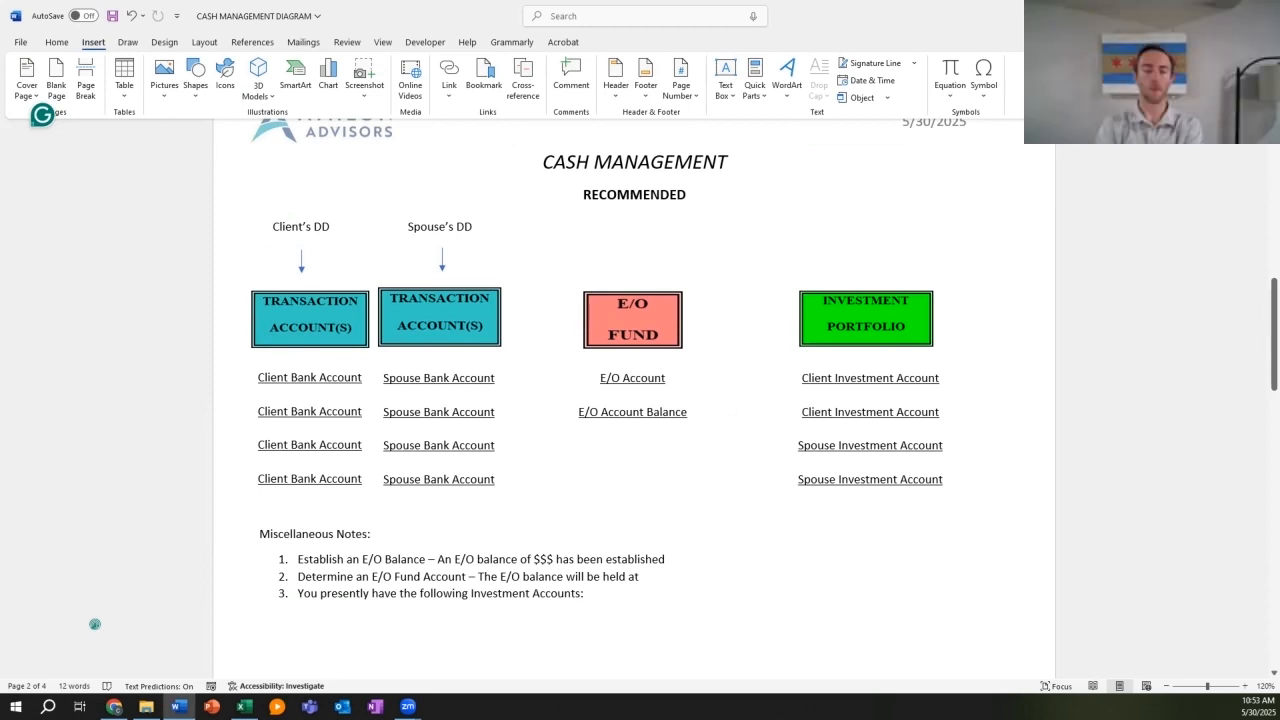
pyautogui.scroll(1, 95, 624)
pyautogui.scroll(6, 95, 624)
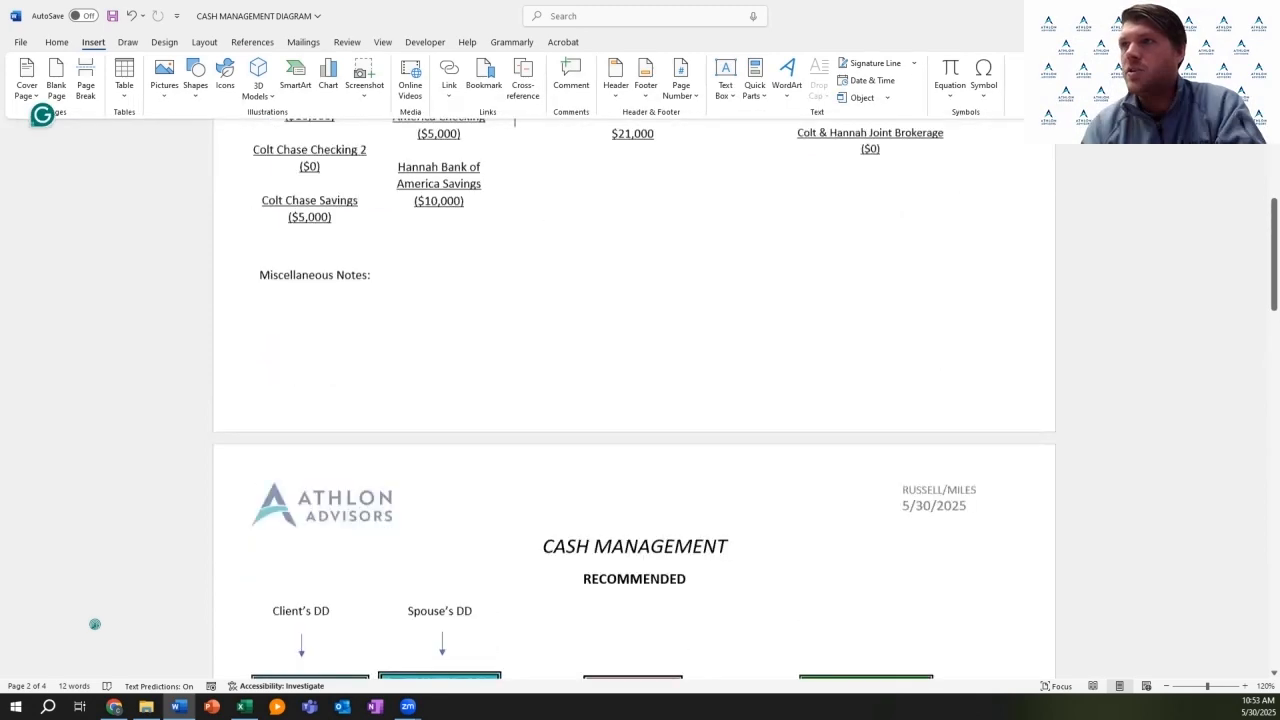
pyautogui.scroll(1, 95, 624)
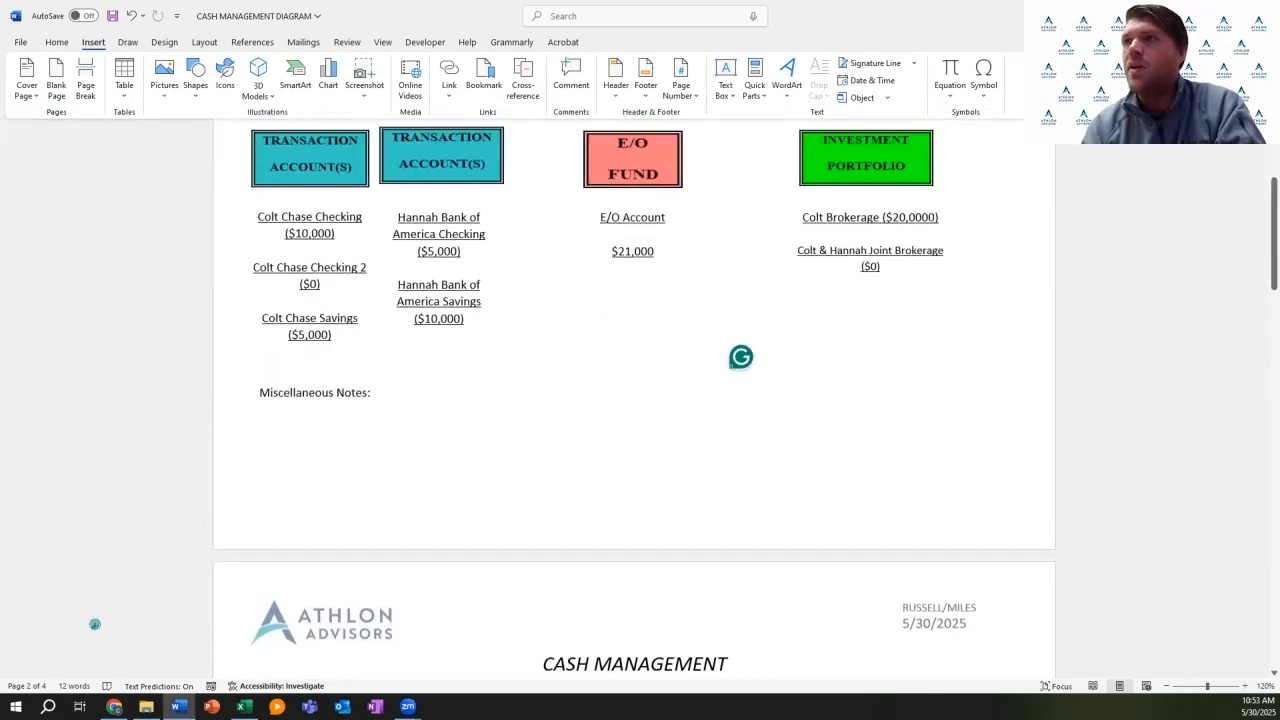
pyautogui.scroll(-6, 95, 624)
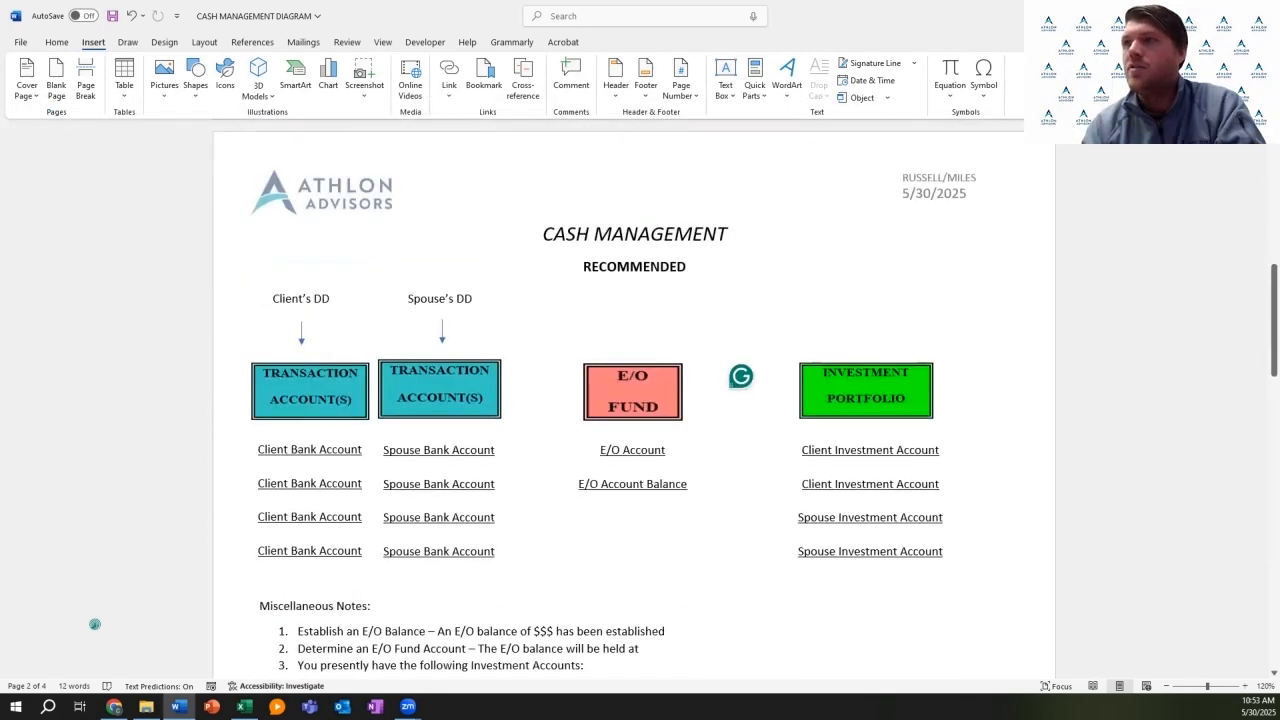
pyautogui.scroll(15, 95, 624)
pyautogui.scroll(-1, 95, 624)
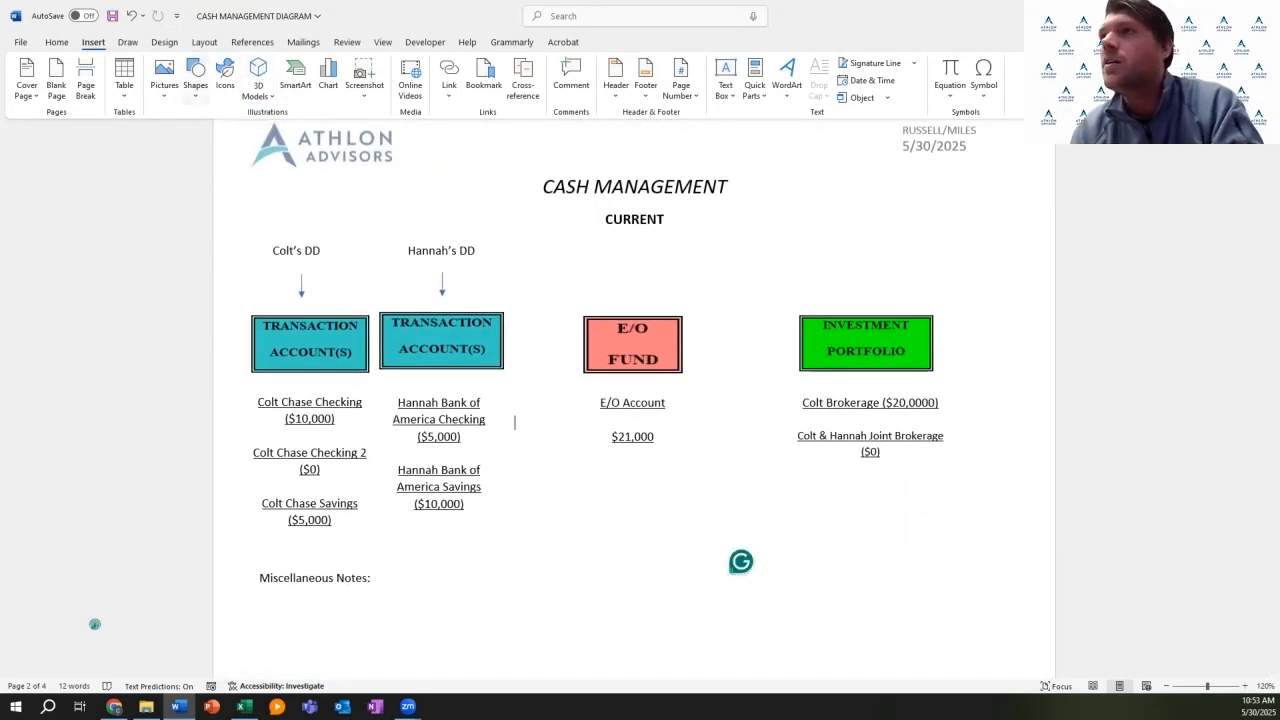
pyautogui.scroll(-2, 547, 83)
pyautogui.scroll(1, 547, 83)
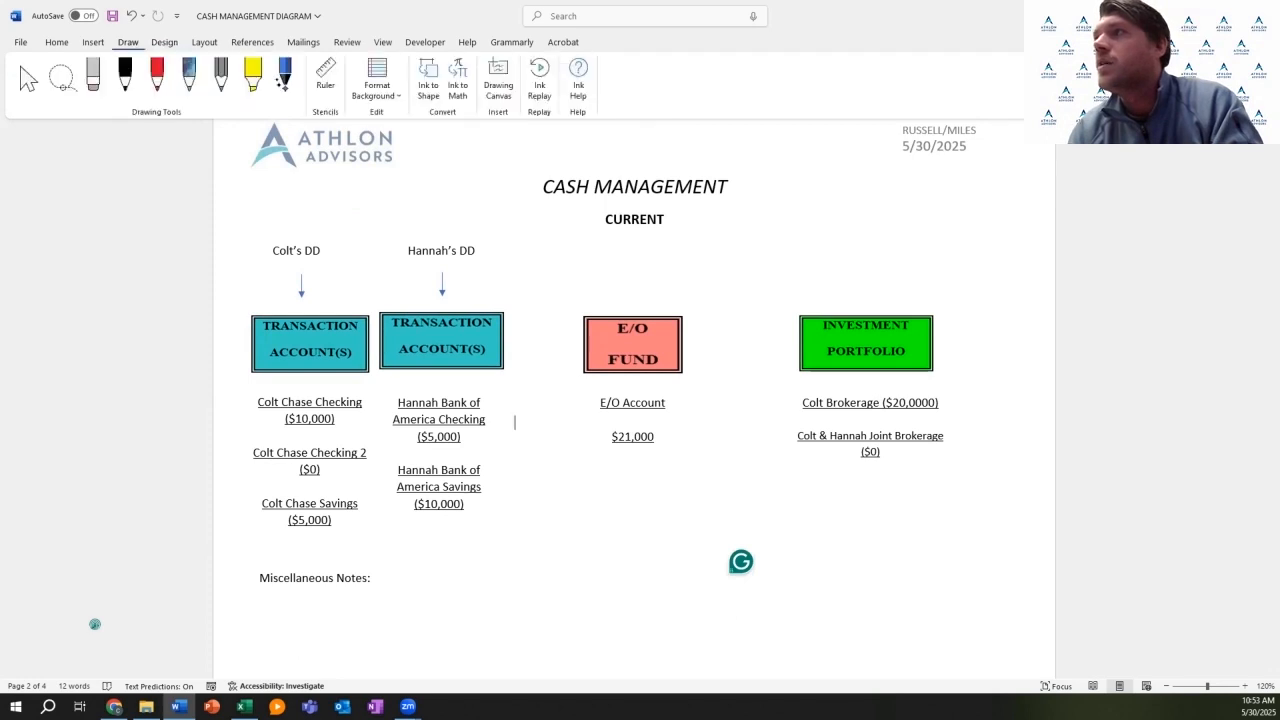
pyautogui.scroll(1, 547, 83)
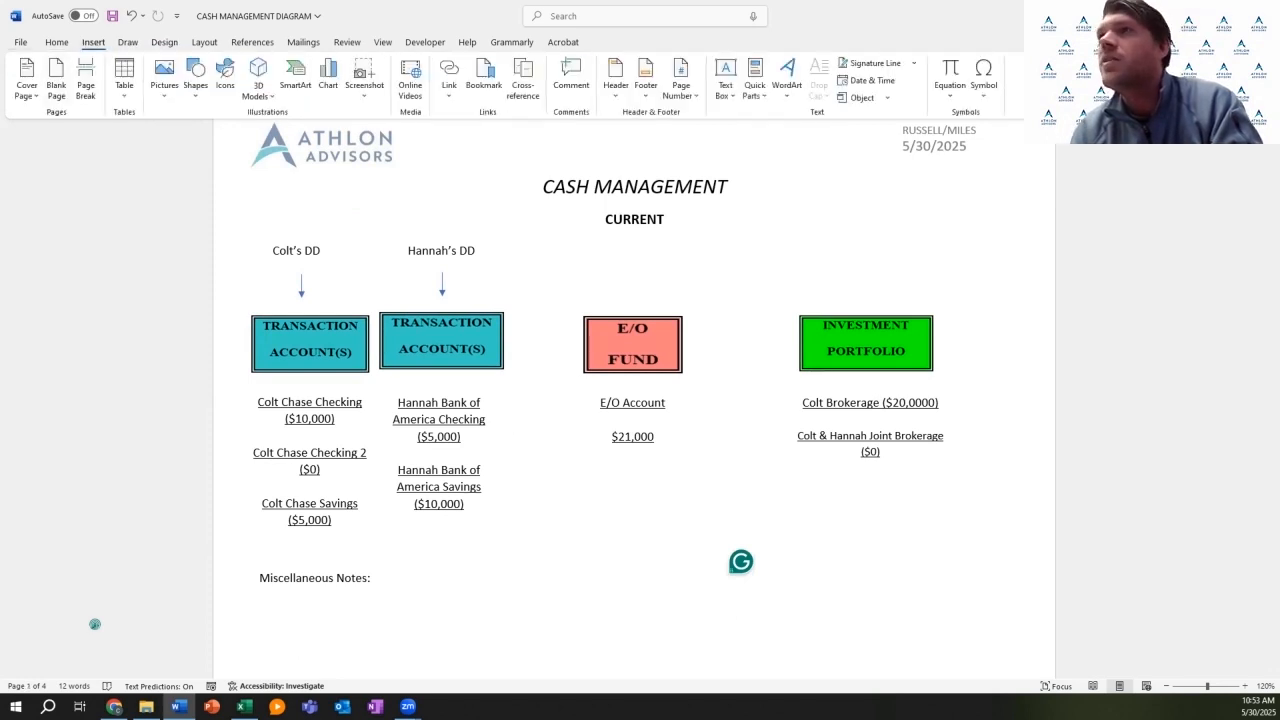
pyautogui.scroll(1, 547, 83)
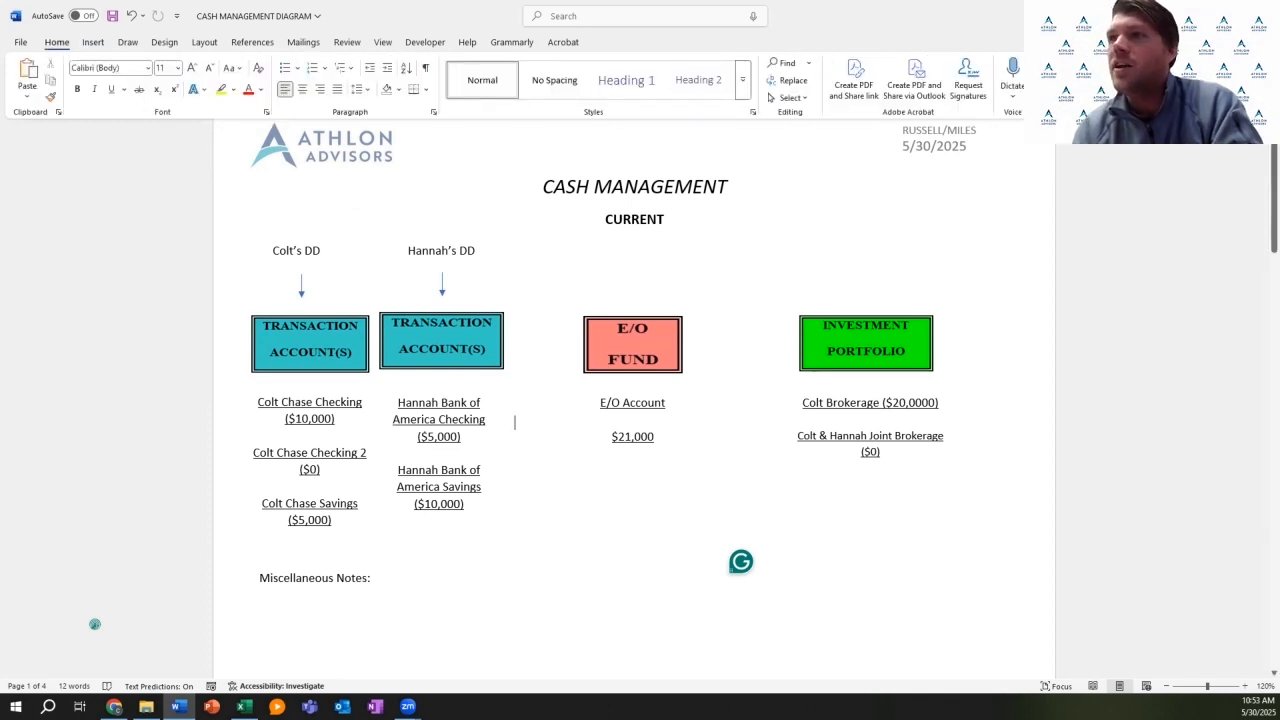
pyautogui.scroll(-8, 95, 624)
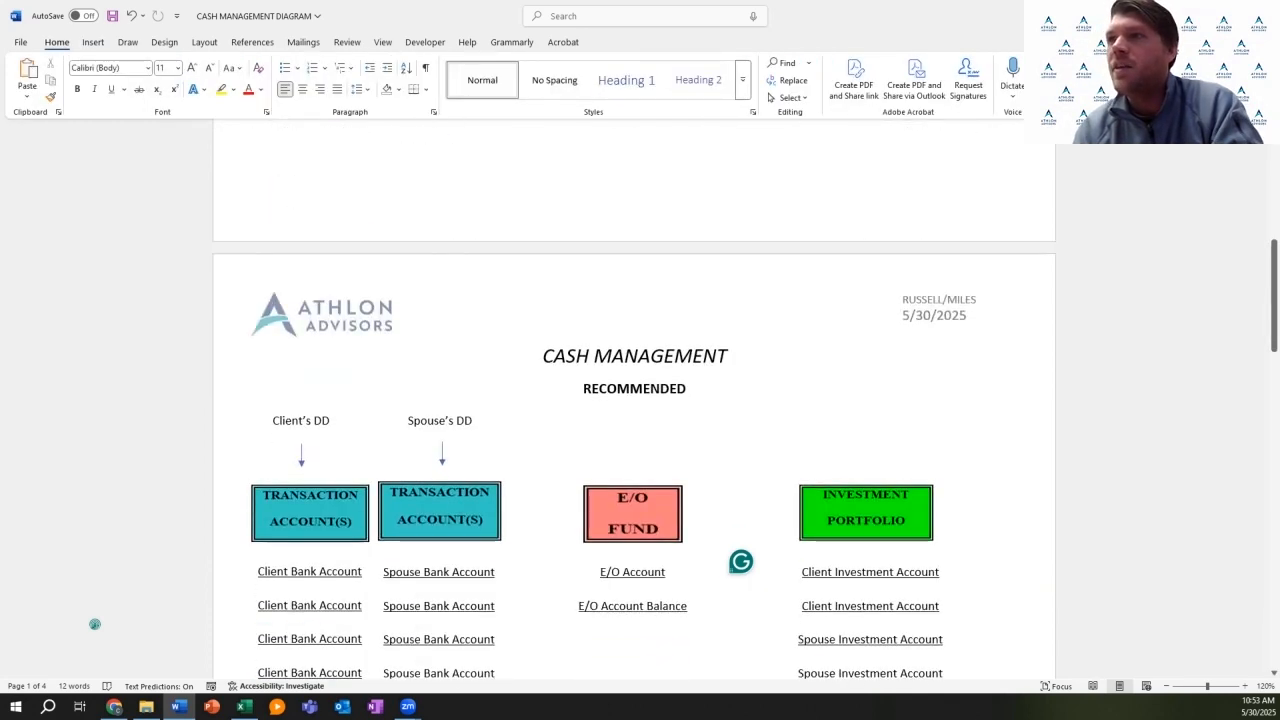
pyautogui.scroll(9, 95, 624)
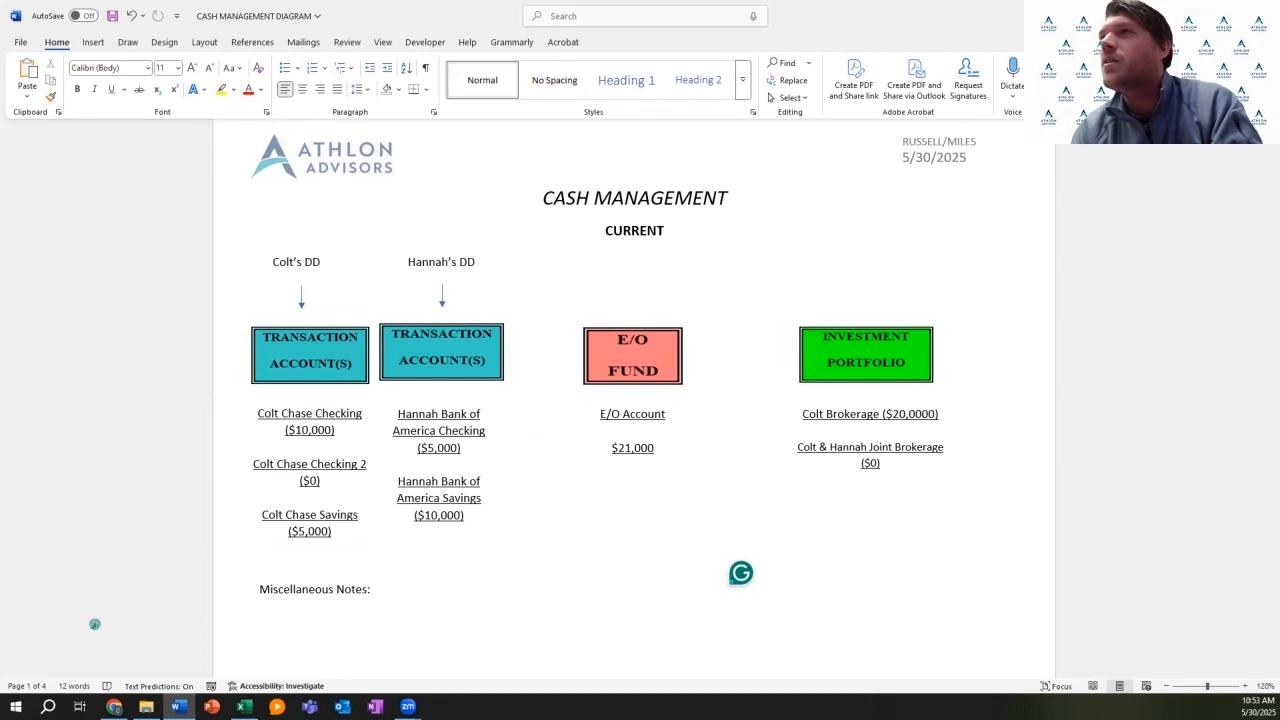
# Step: Select the arrow line from the Insert Shapes gallery
pyautogui.click(128, 42)
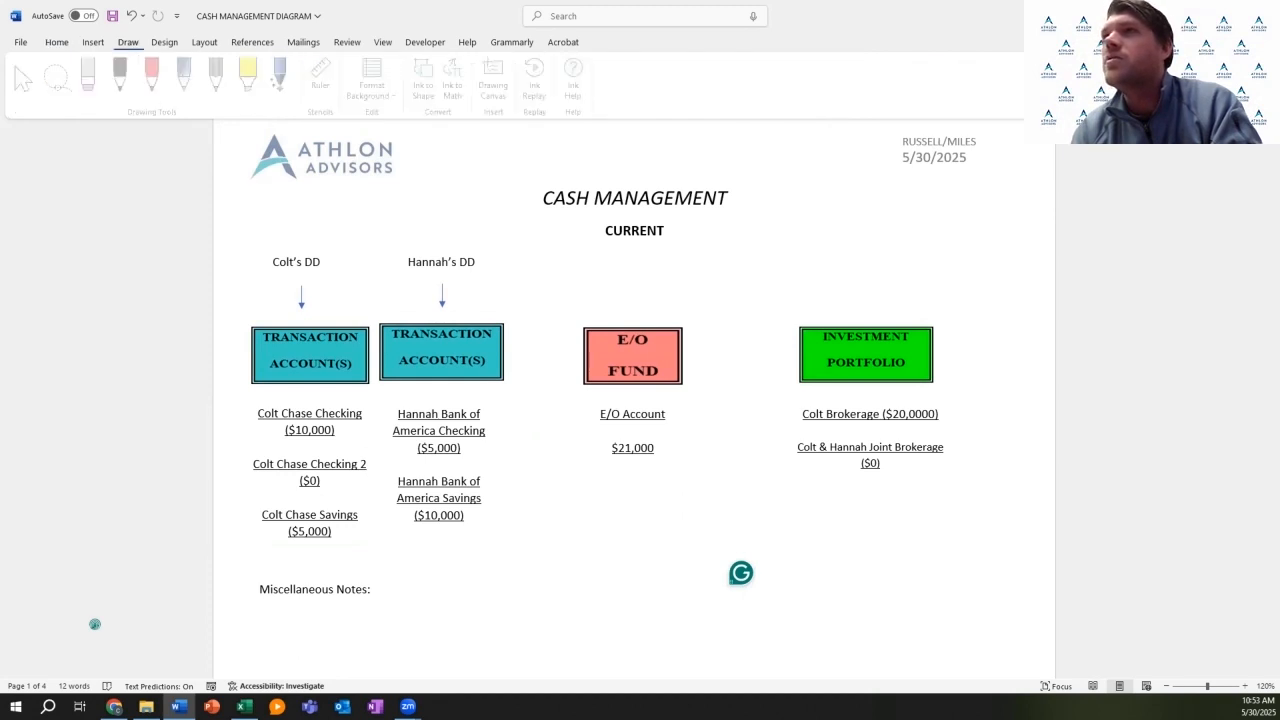
pyautogui.click(93, 42)
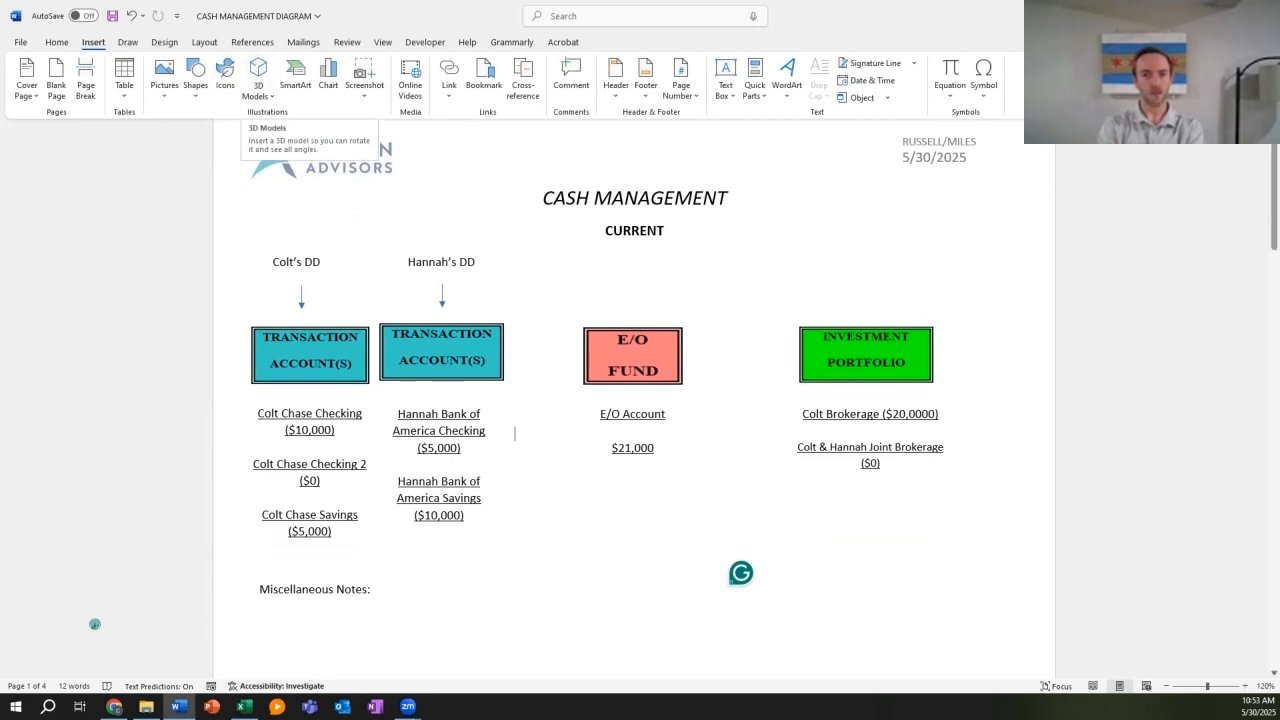
pyautogui.click(195, 78)
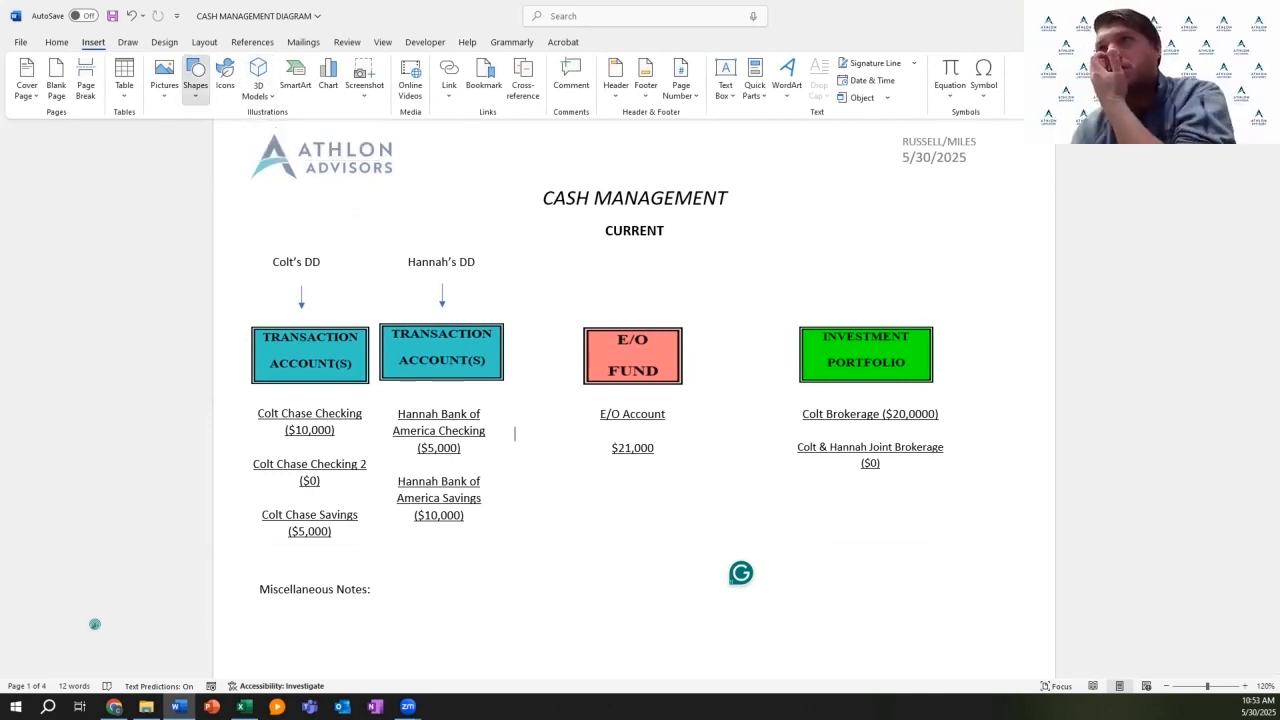
pyautogui.click(223, 133)
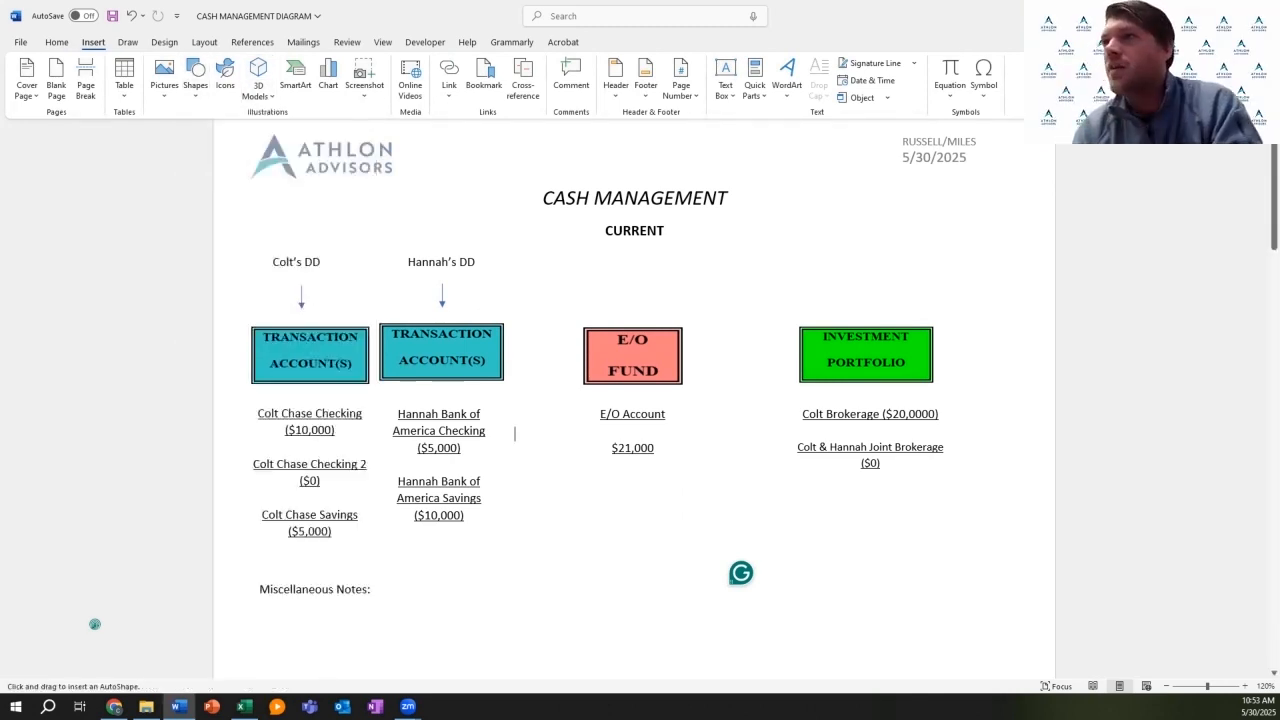
# Step: Nudge the spouse's account list slightly to align it
pyautogui.scroll(-1, 634, 400)
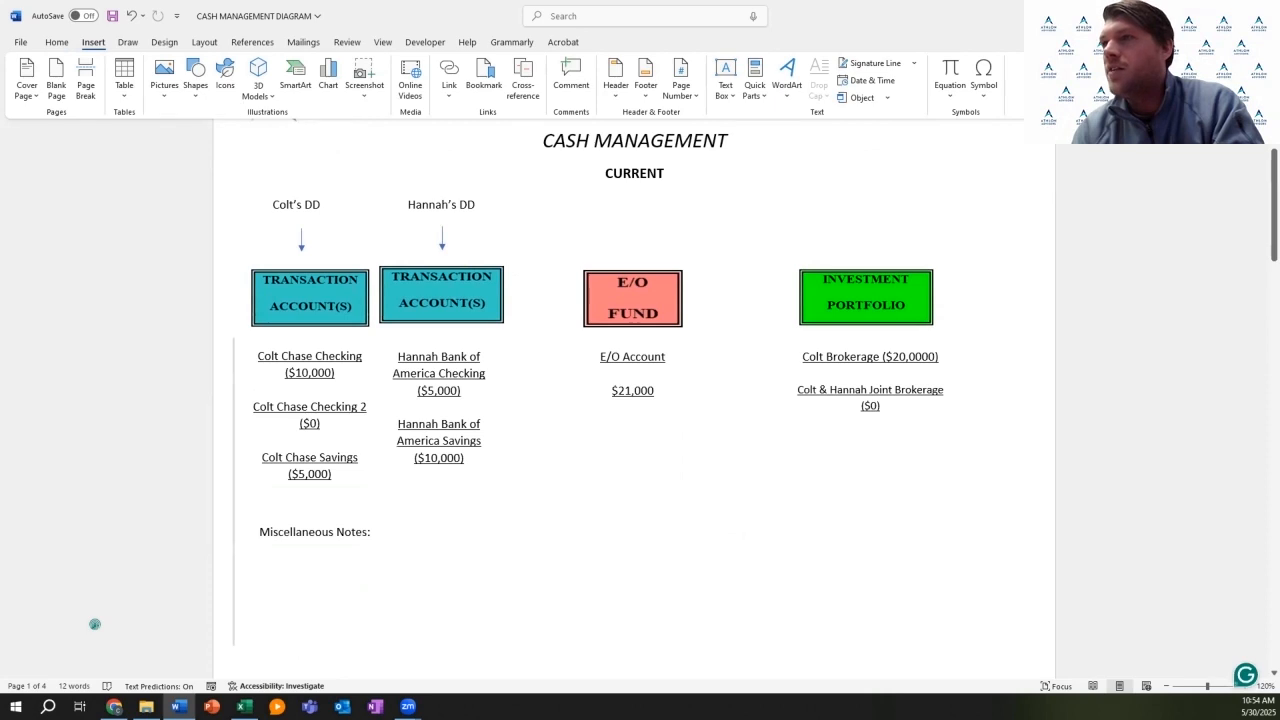
pyautogui.moveTo(510, 371)
pyautogui.mouseDown()
pyautogui.moveTo(551, 371)
pyautogui.moveTo(502, 371)
pyautogui.mouseUp()
pyautogui.moveTo(362, 348); pyautogui.dragTo(365, 348)
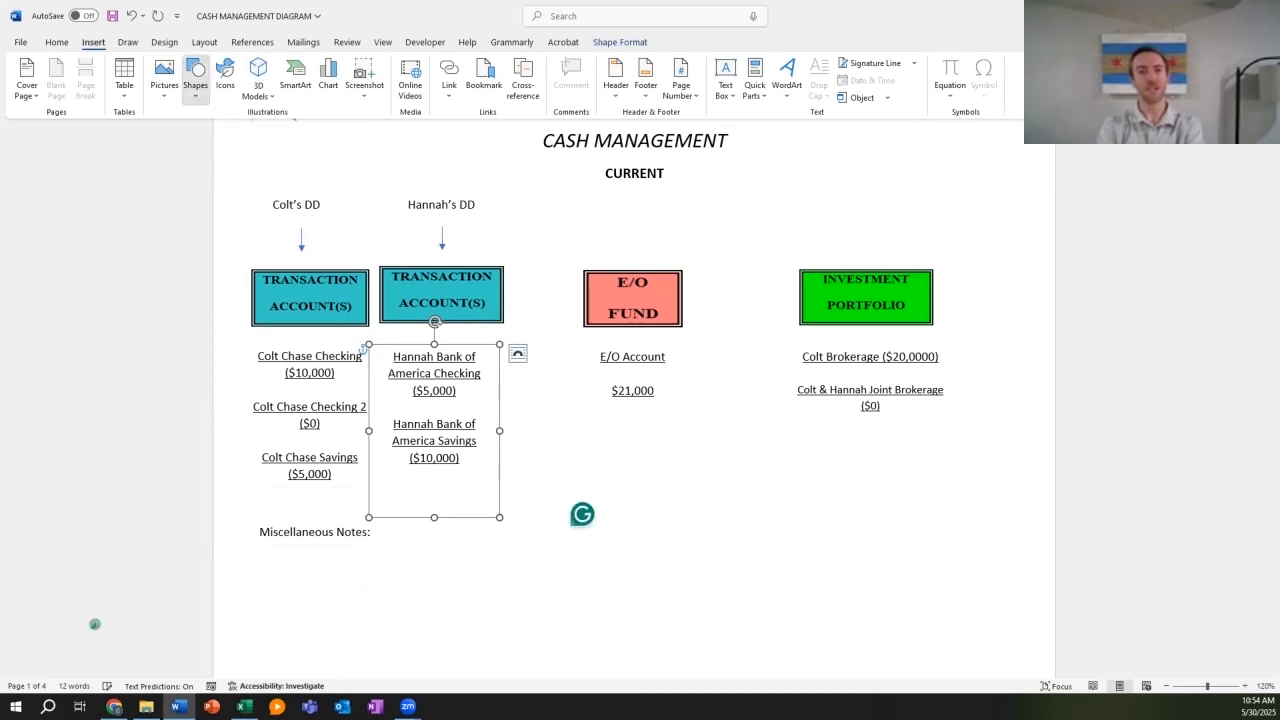
# Step: Draw arrows from the spouse's accounts to $21,000 and from $21,000 to the joint brokerage
pyautogui.click(195, 75)
pyautogui.click(224, 134)
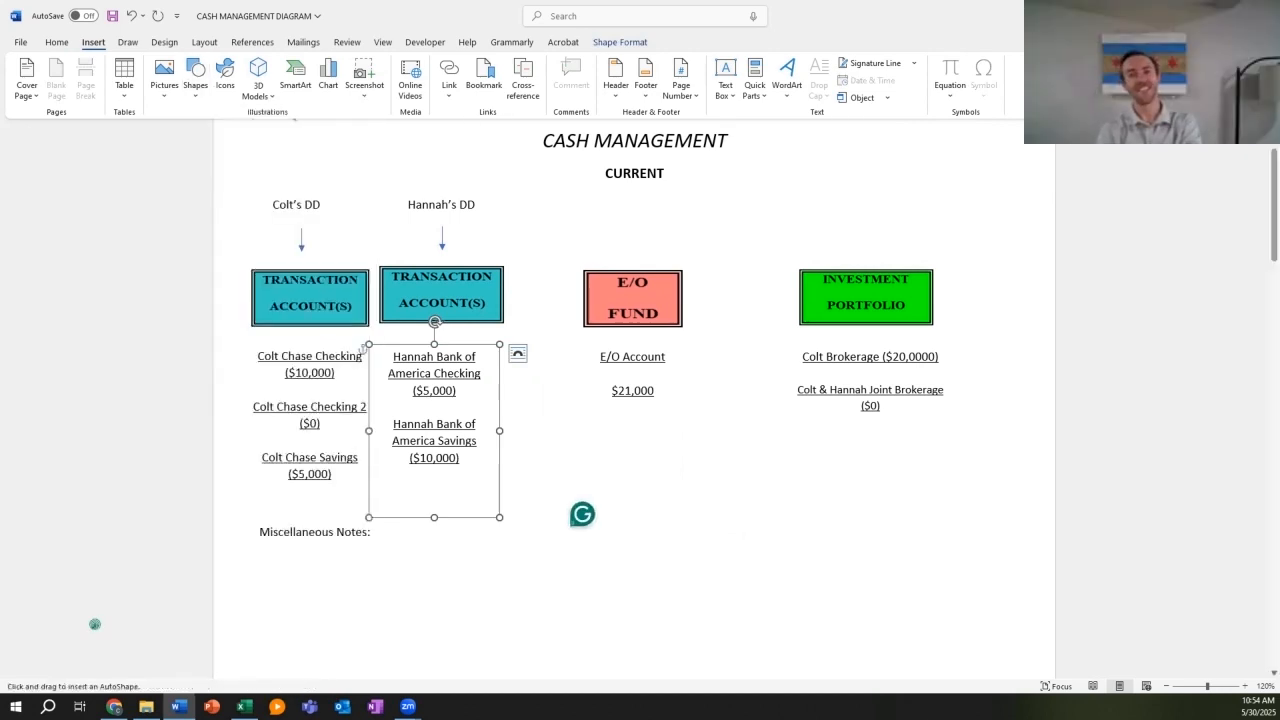
pyautogui.moveTo(519, 398); pyautogui.dragTo(596, 393)
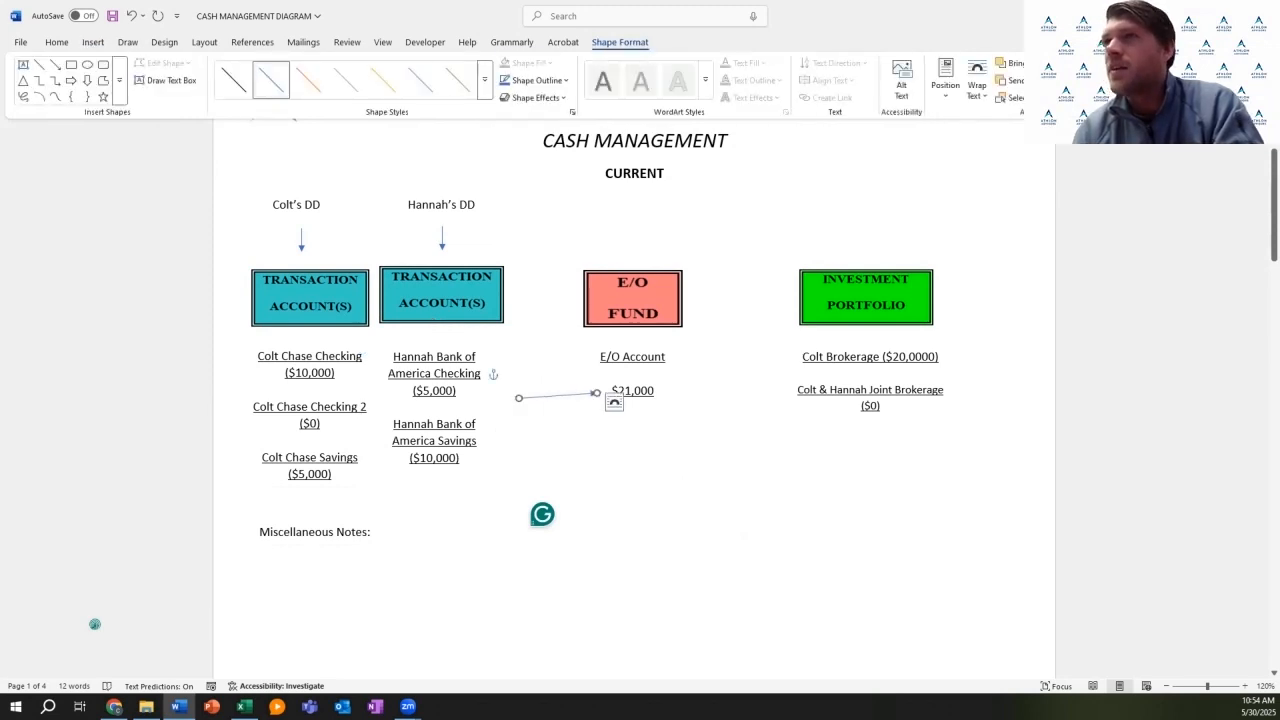
pyautogui.click(55, 65)
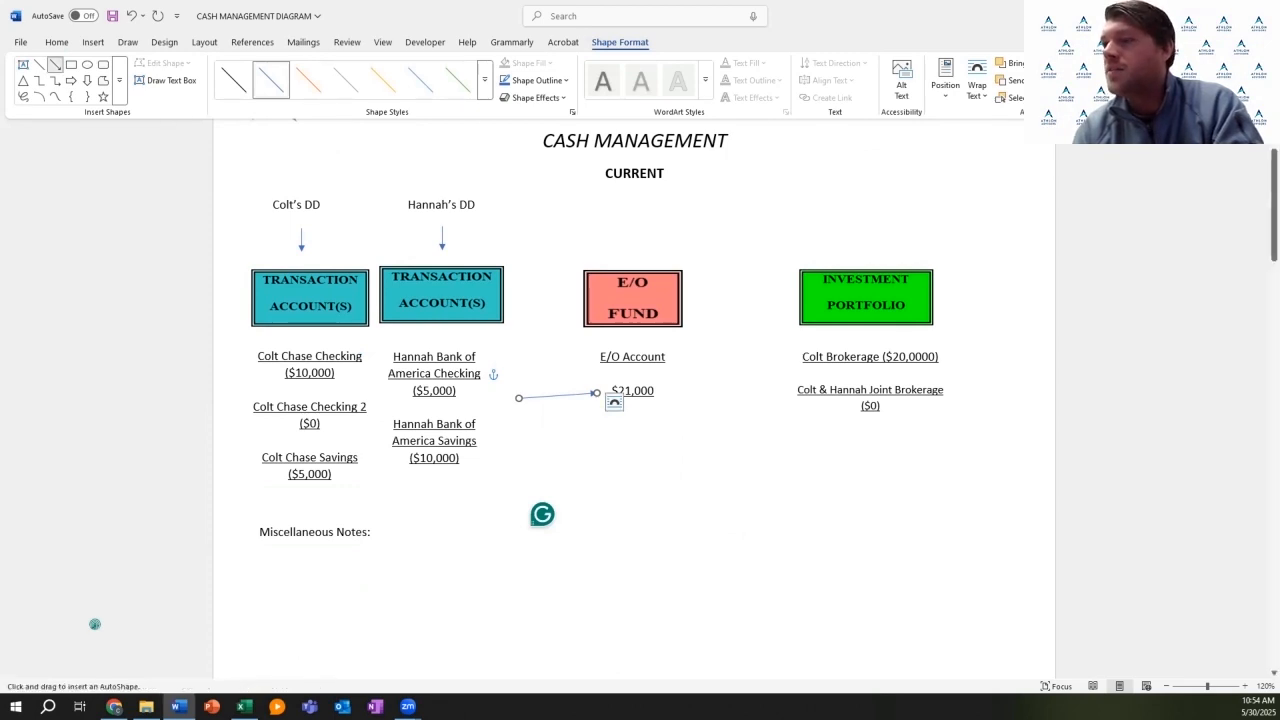
pyautogui.moveTo(670, 392); pyautogui.dragTo(788, 391)
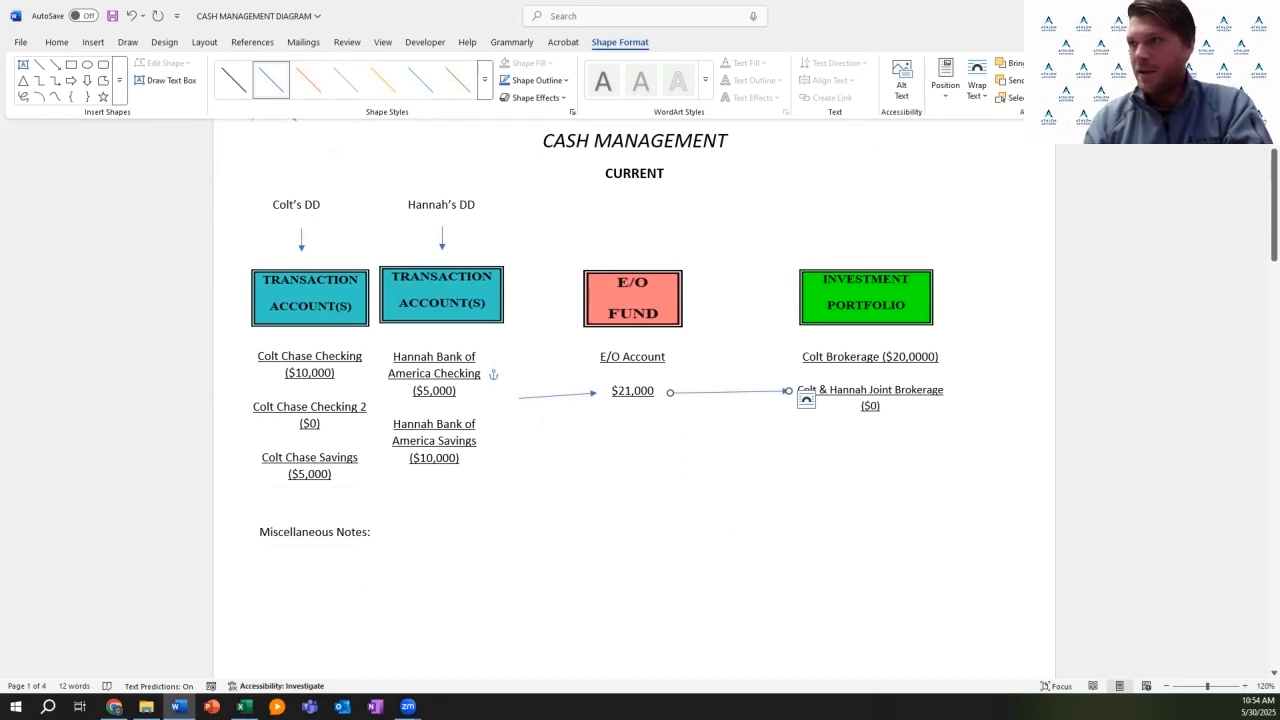
# Step: Retype the E/O Account label above $21,000 as the client's first name followed by 'Brokerage'
pyautogui.click(665, 357)
pyautogui.press('BackSpace')
pyautogui.press('BackSpace')
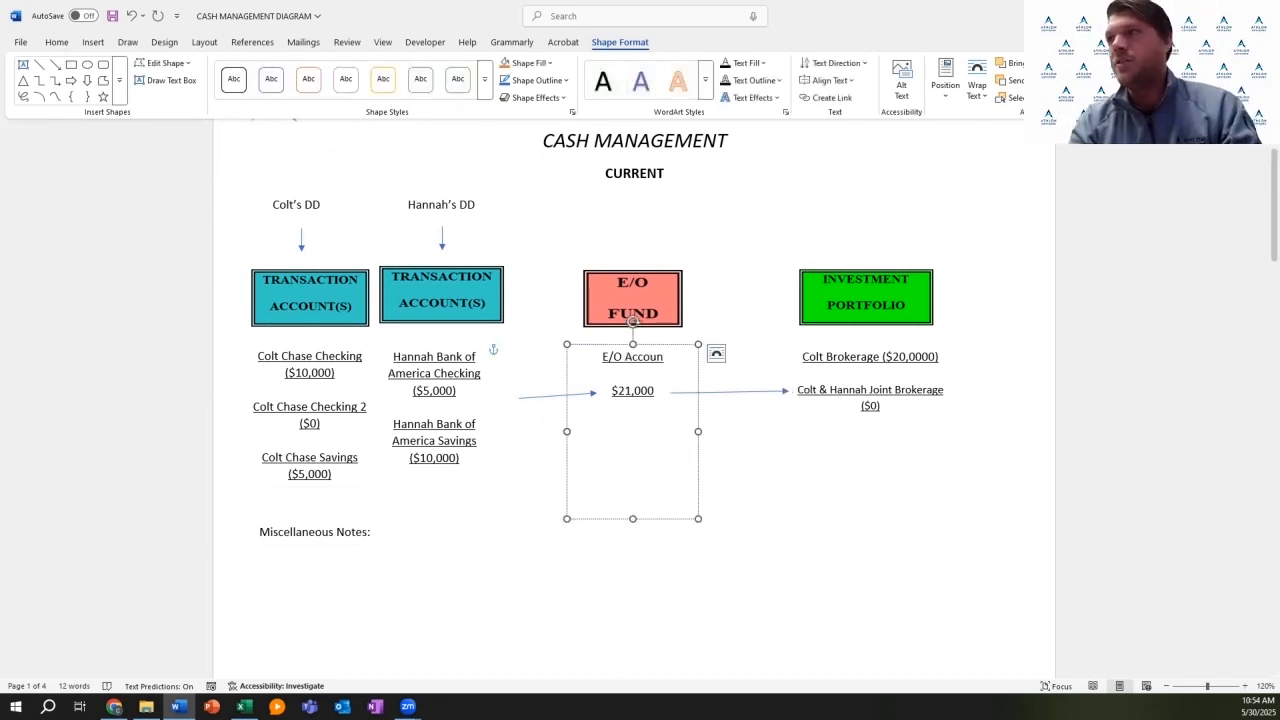
pyautogui.press('BackSpace')
pyautogui.press('BackSpace')
pyautogui.press('BackSpace')
pyautogui.press('BackSpace')
pyautogui.press('BackSpace')
pyautogui.press('BackSpace')
pyautogui.press('BackSpace')
pyautogui.press('BackSpace')
pyautogui.press('BackSpace')
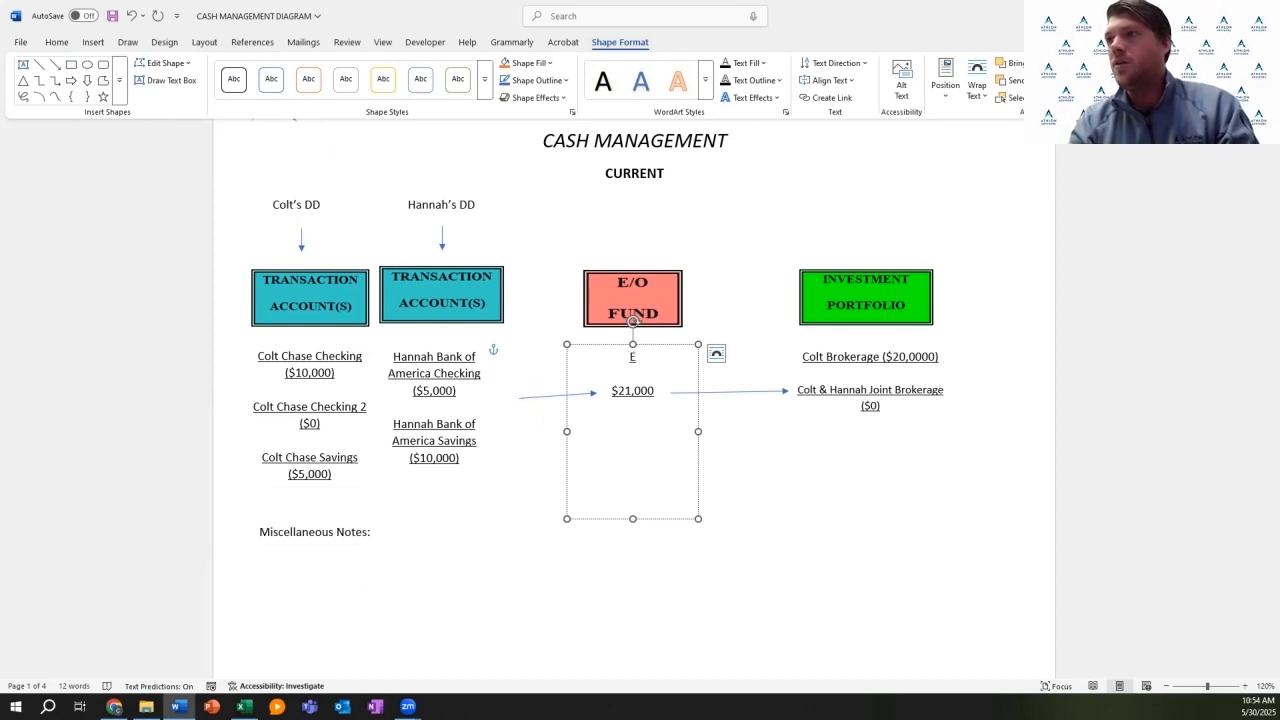
pyautogui.write('Colt')
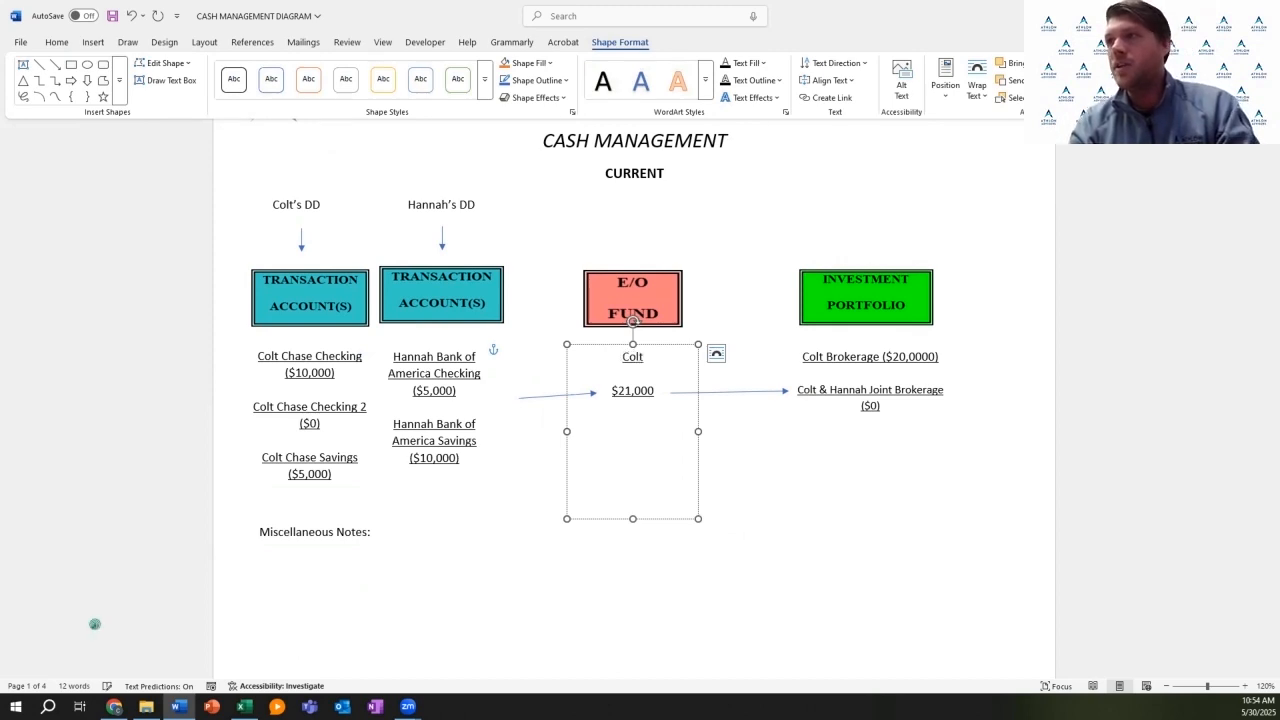
pyautogui.write(' Brokerage')
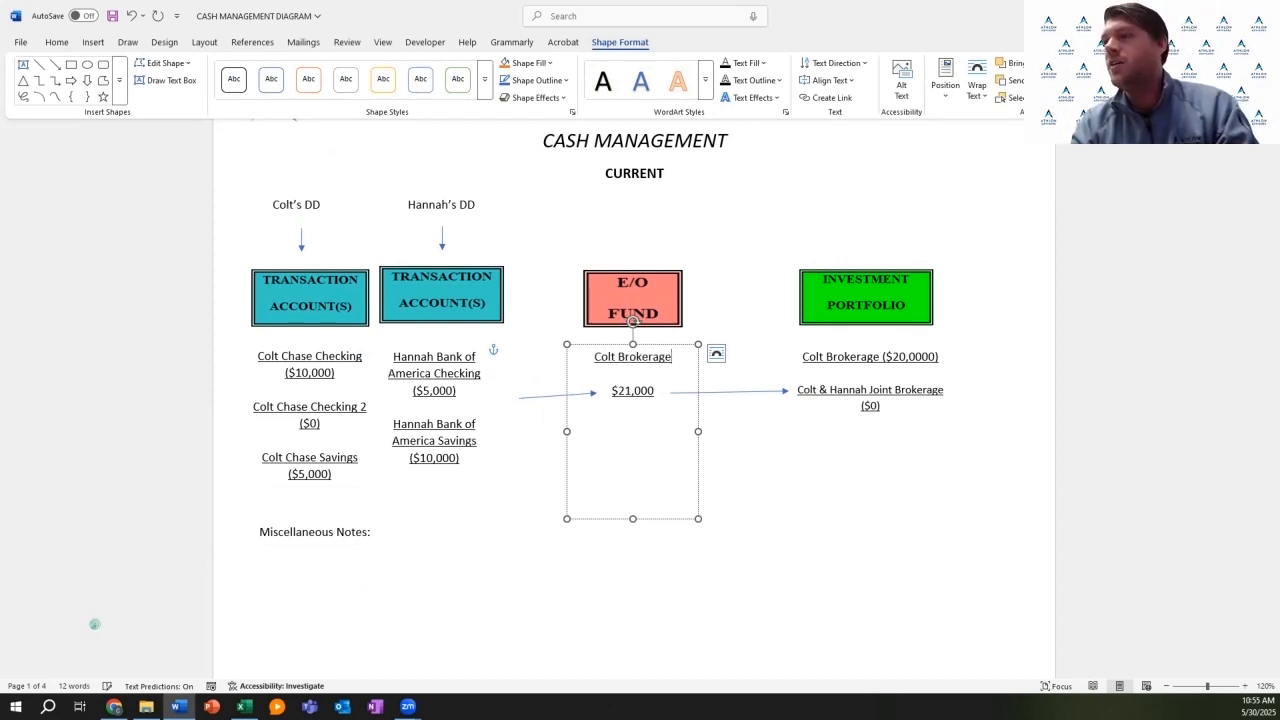
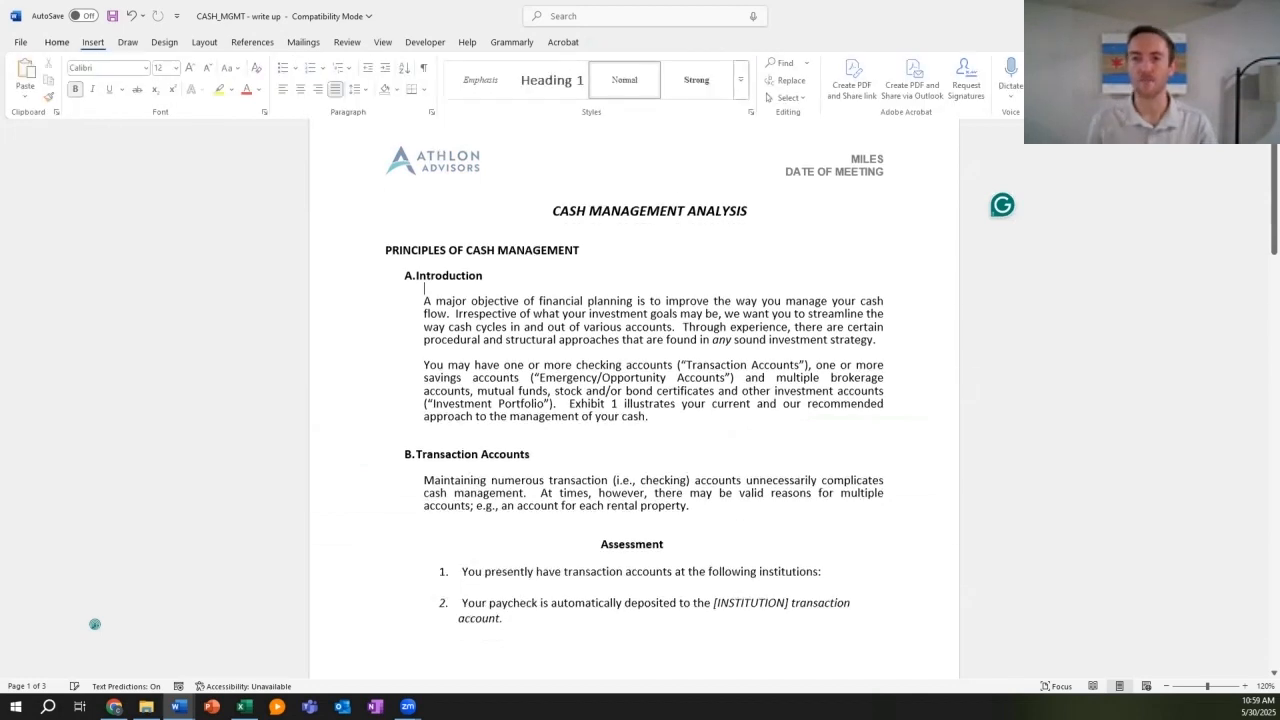
# Step: Add 'Chase & Bank of America' after 'institutions:' in Assessment item 1
pyautogui.scroll(-1, 94, 624)
pyautogui.scroll(-2, 94, 624)
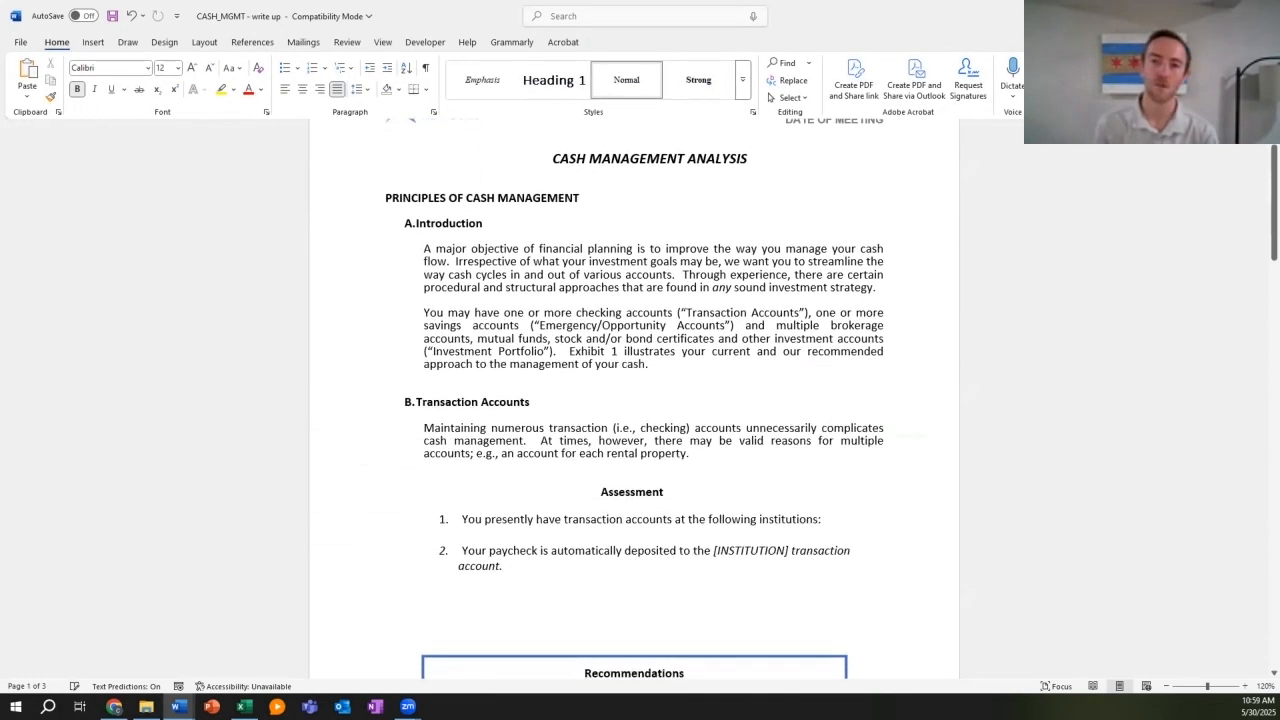
pyautogui.scroll(-1, 94, 624)
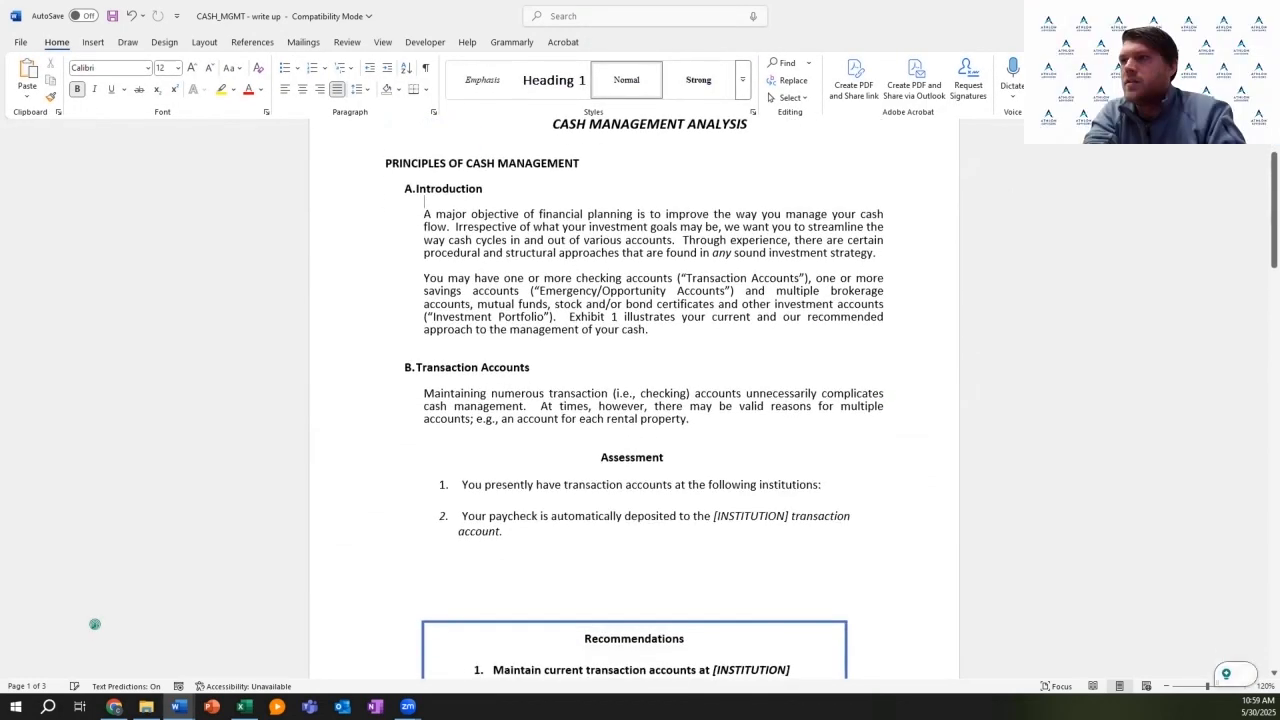
pyautogui.scroll(-1, 94, 624)
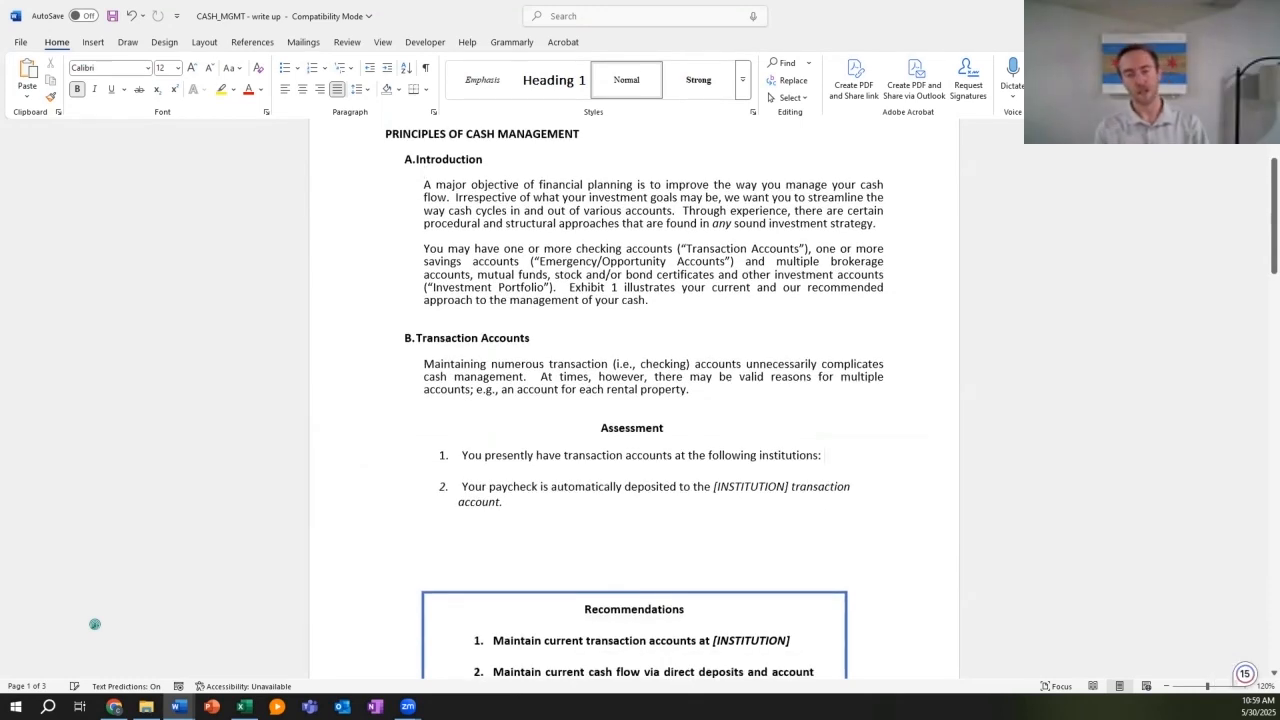
pyautogui.click(824, 455)
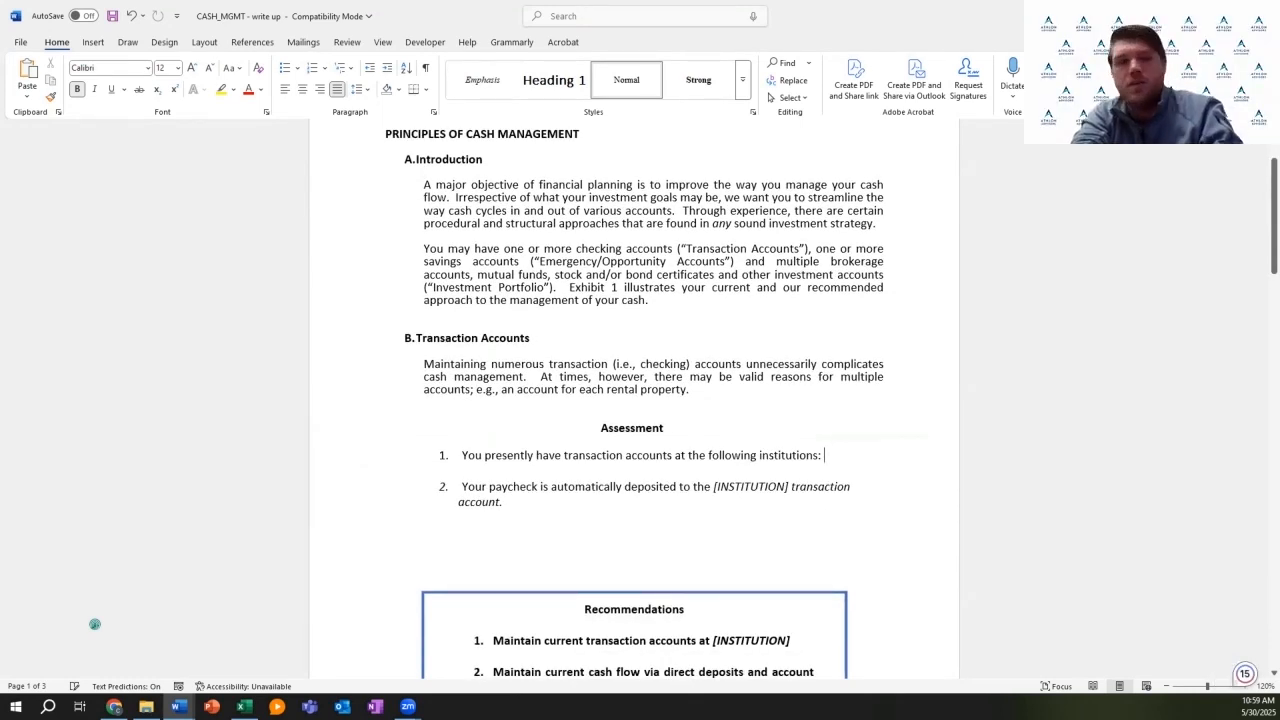
pyautogui.write('Chase &')
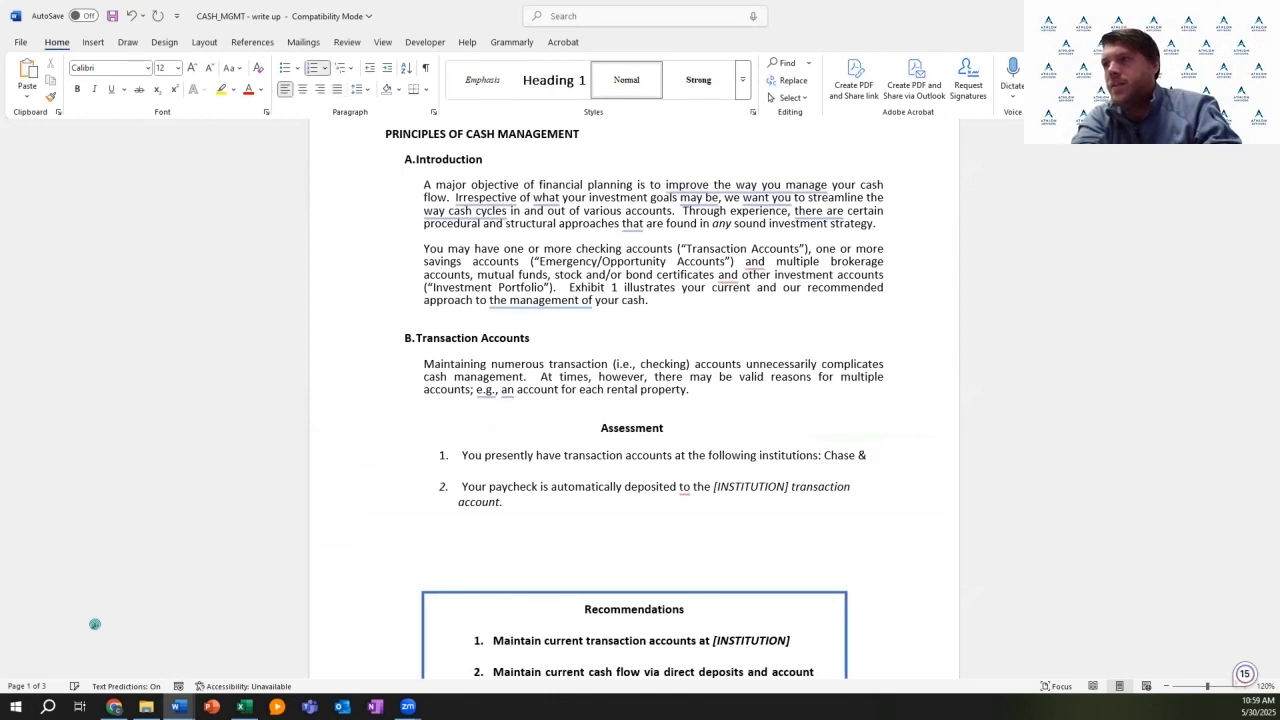
pyautogui.write(' Bank ')
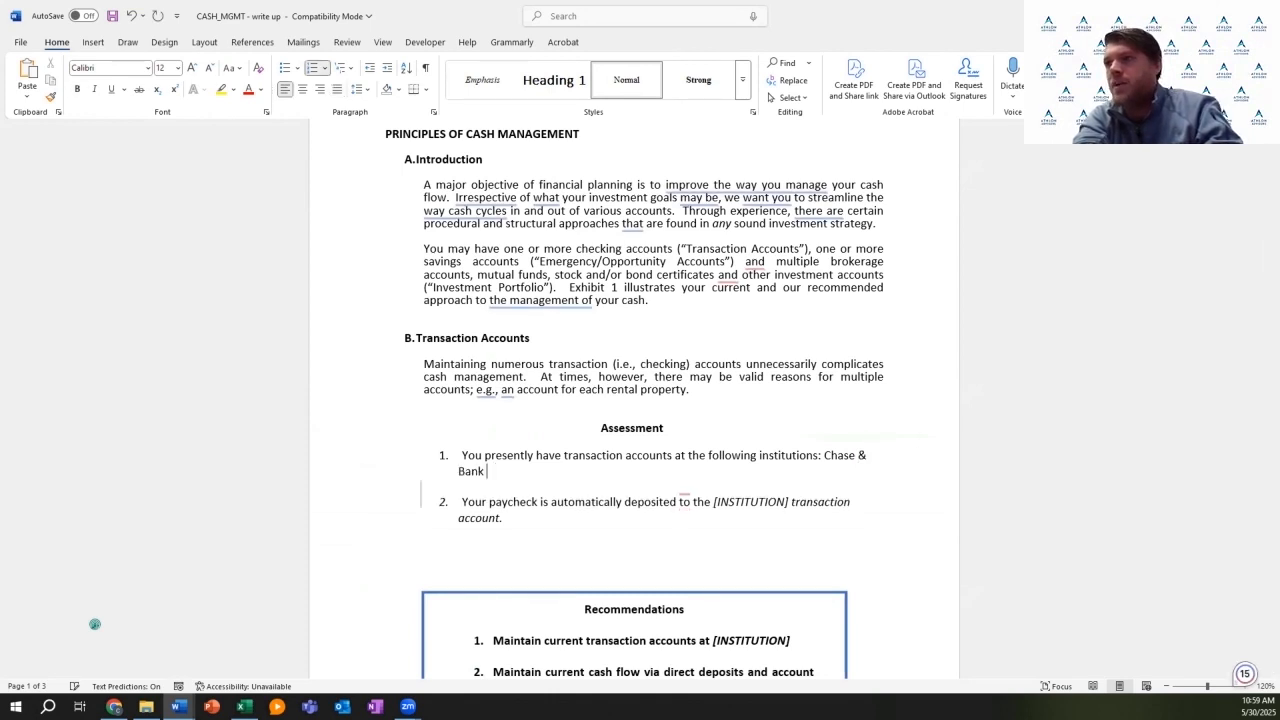
pyautogui.write('of America')
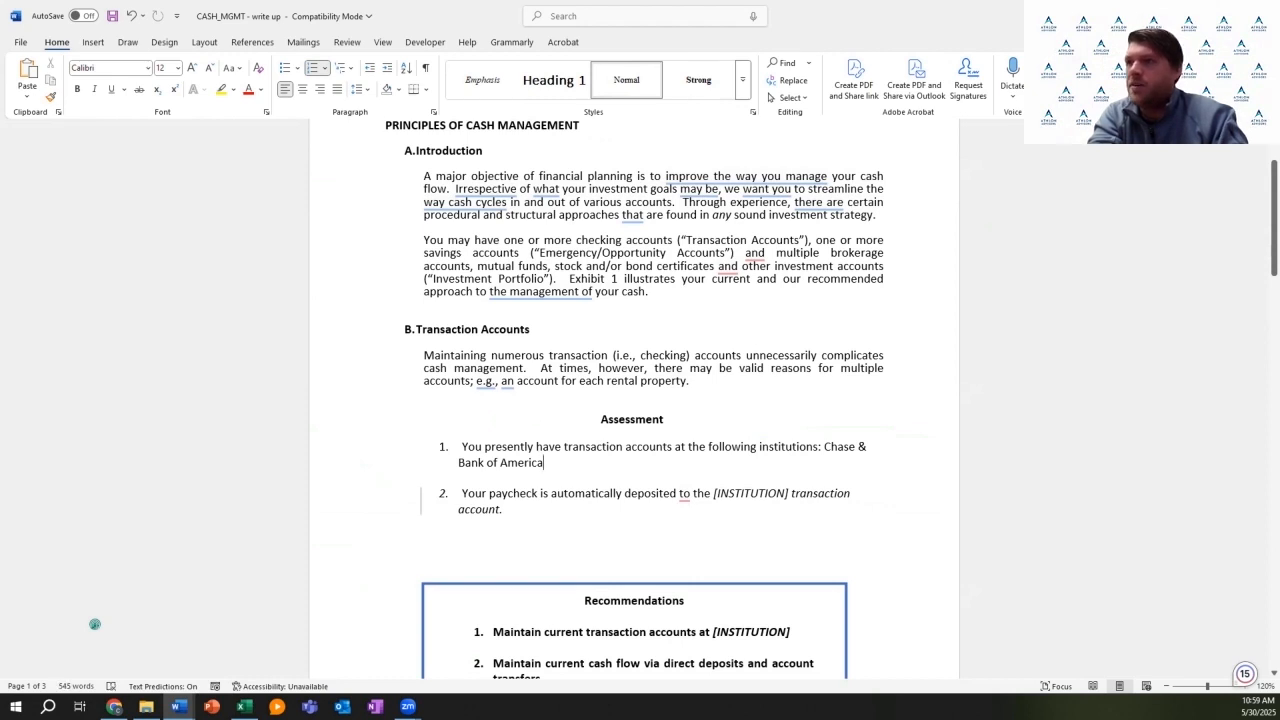
# Step: Move down to the Recommendations text box further along the document
pyautogui.scroll(-3, 95, 624)
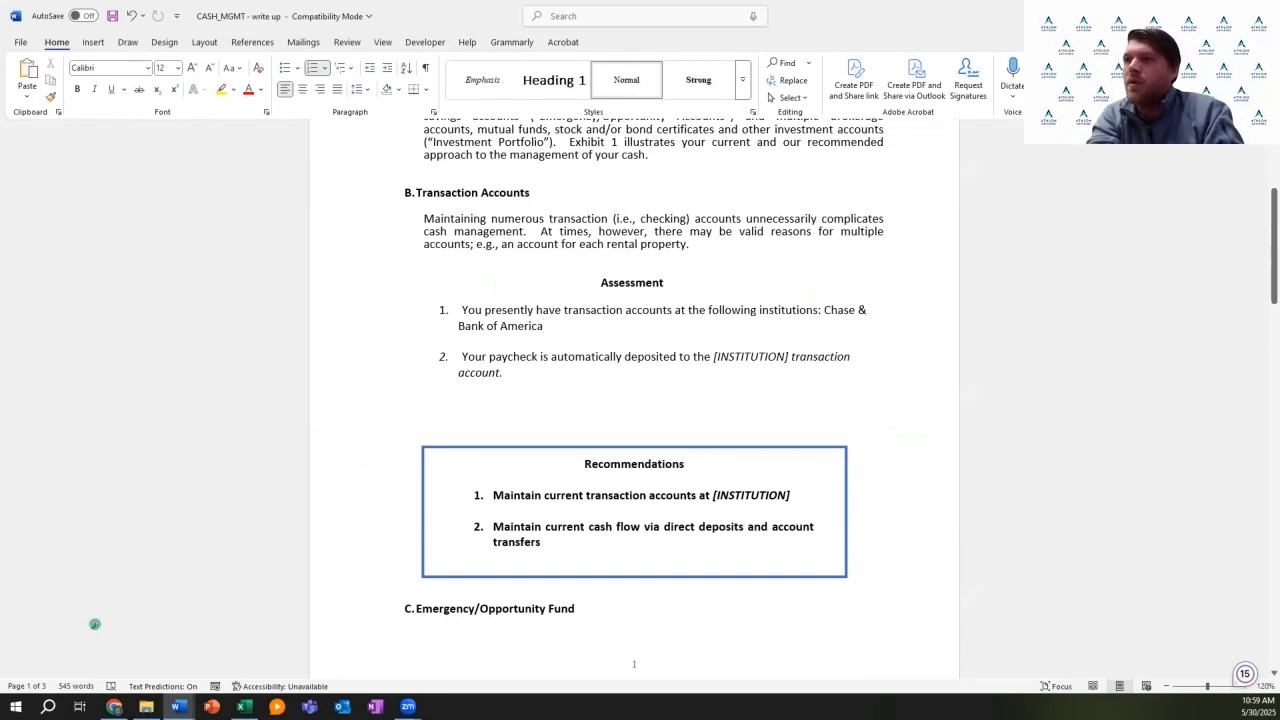
pyautogui.click(791, 495)
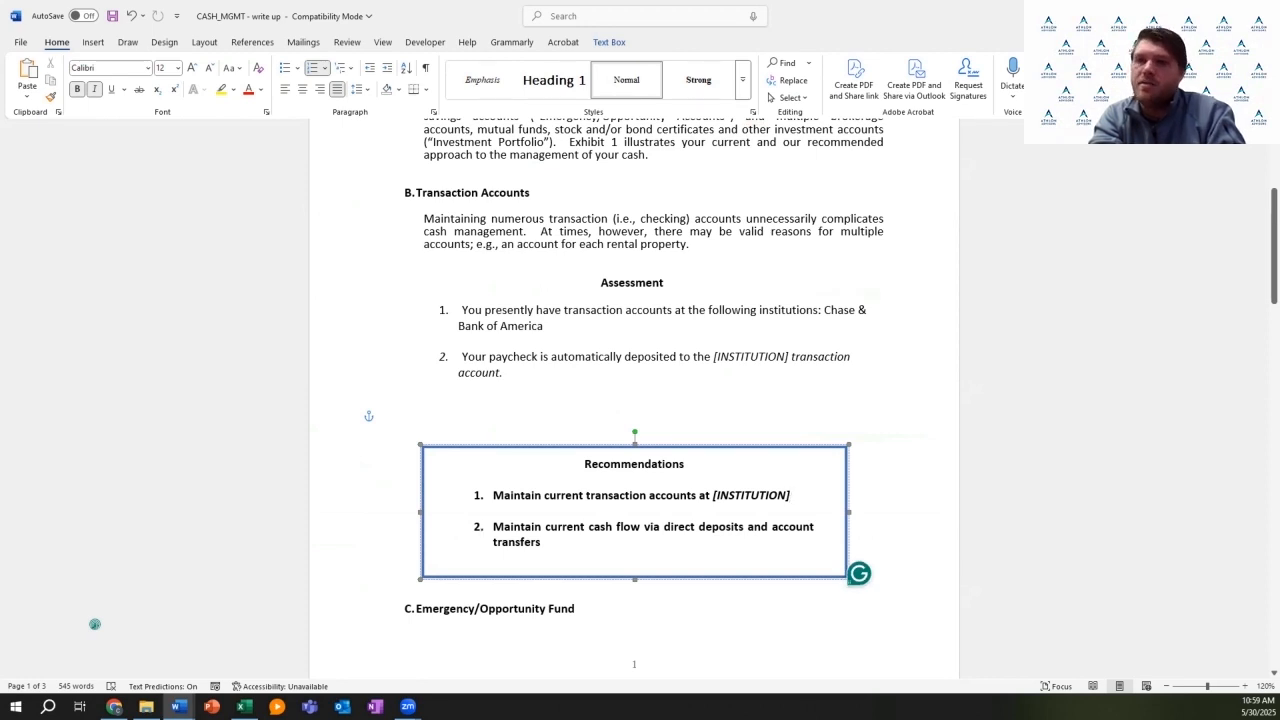
pyautogui.scroll(-1, 95, 624)
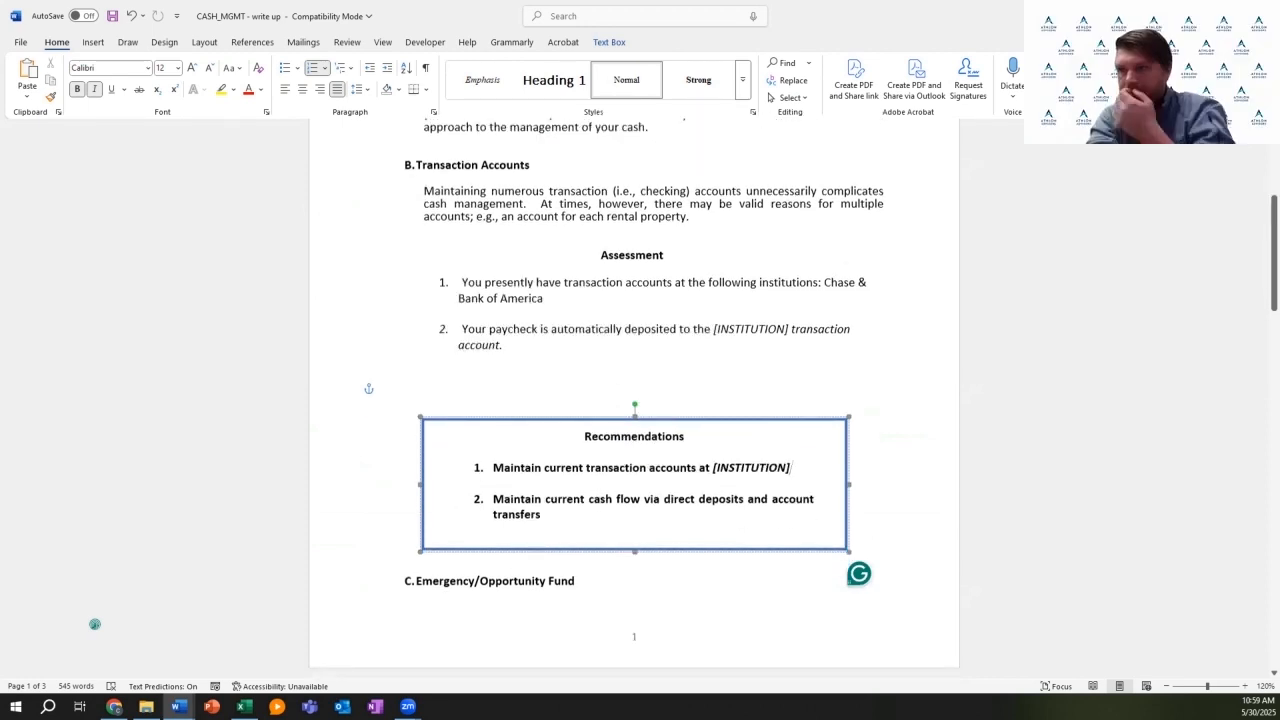
pyautogui.scroll(-3, 95, 624)
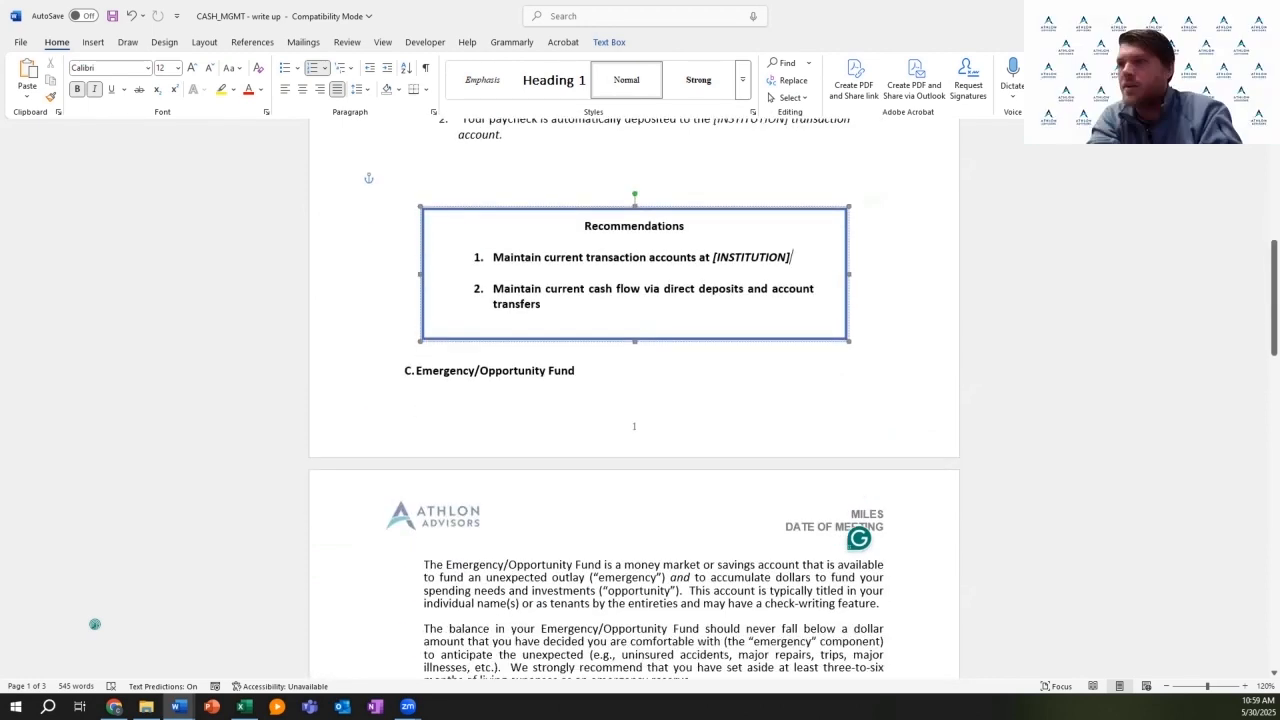
pyautogui.scroll(-3, 95, 624)
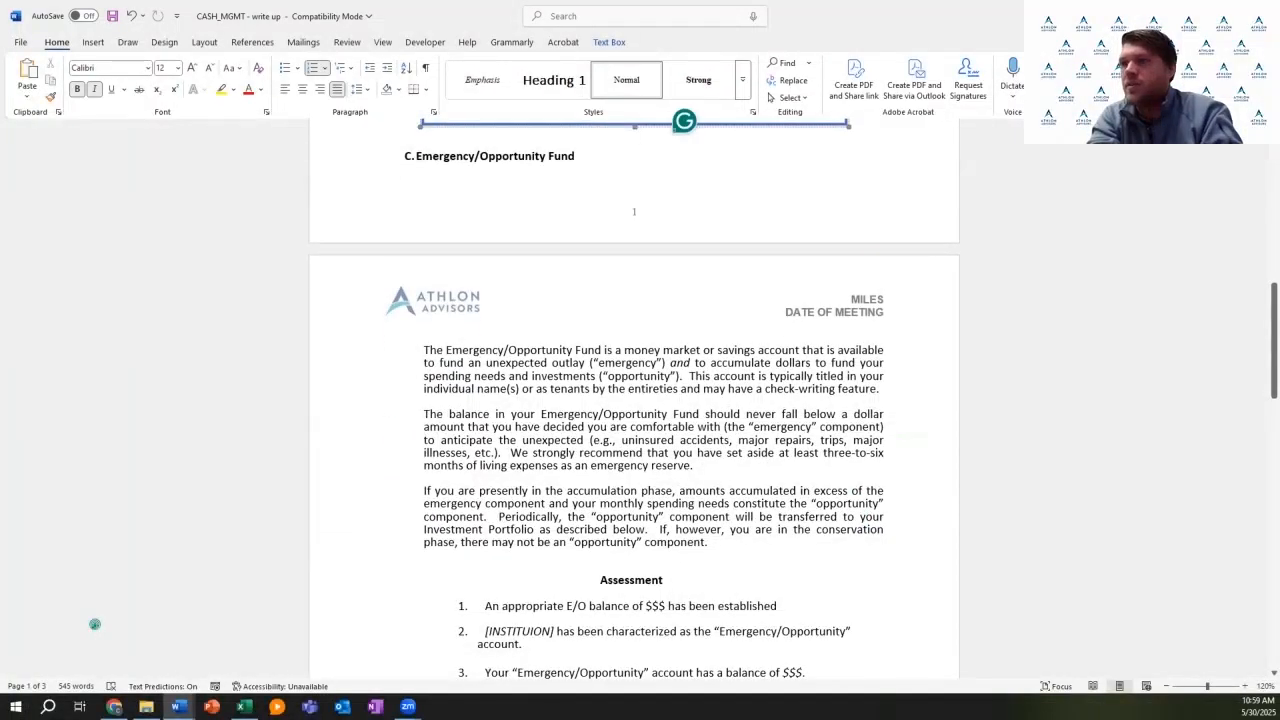
# Step: Replace the $$$ placeholder with $21,000 as the E/O balance in item 1
pyautogui.scroll(-1, 95, 624)
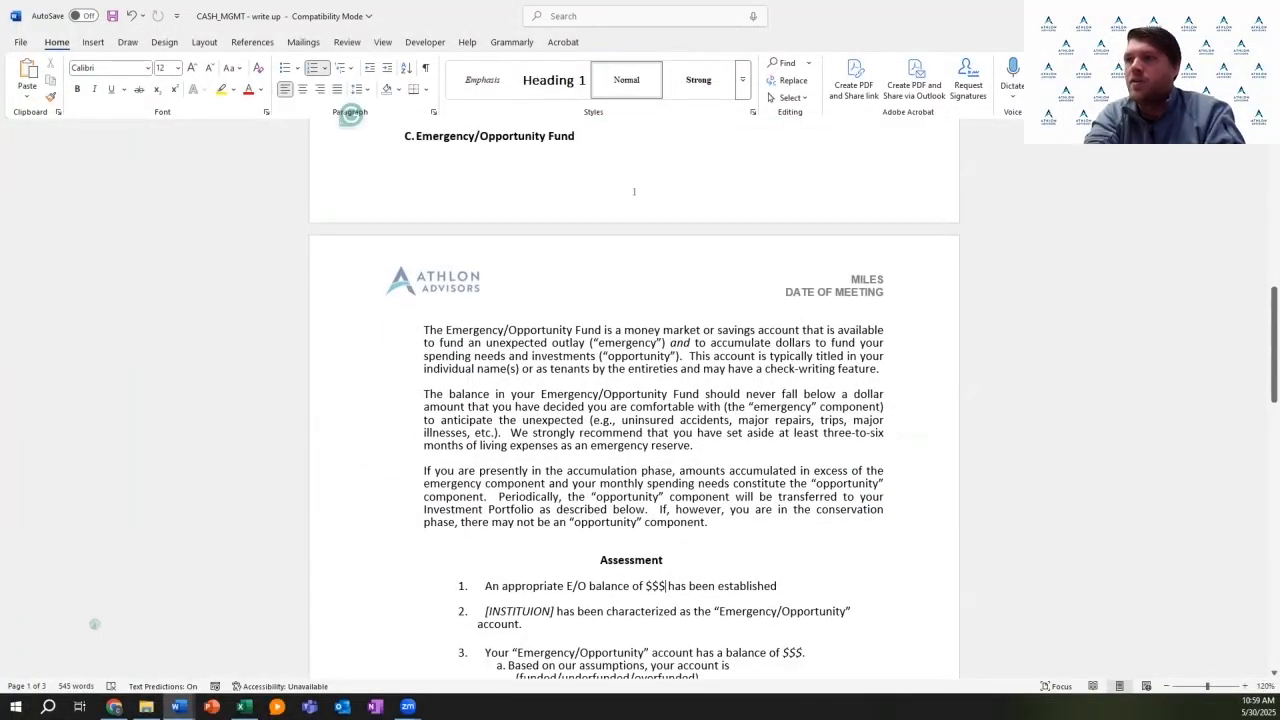
pyautogui.press('BackSpace')
pyautogui.press('BackSpace')
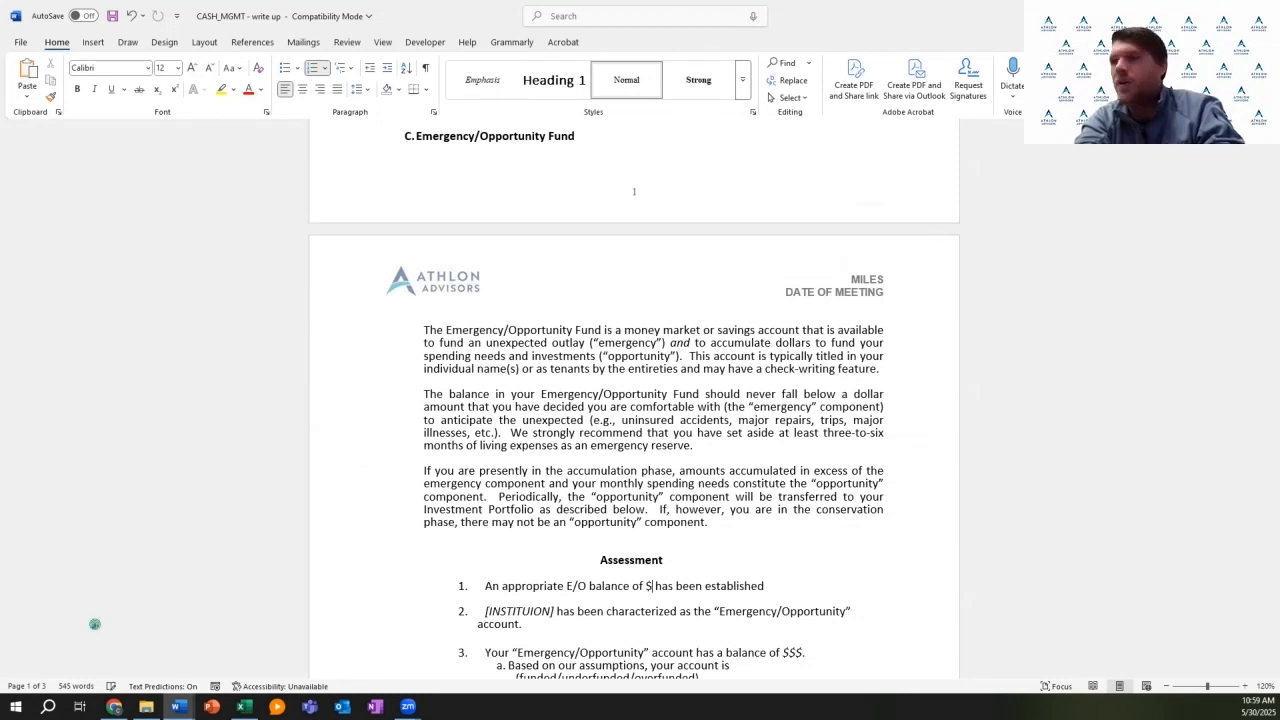
pyautogui.write('21,000')
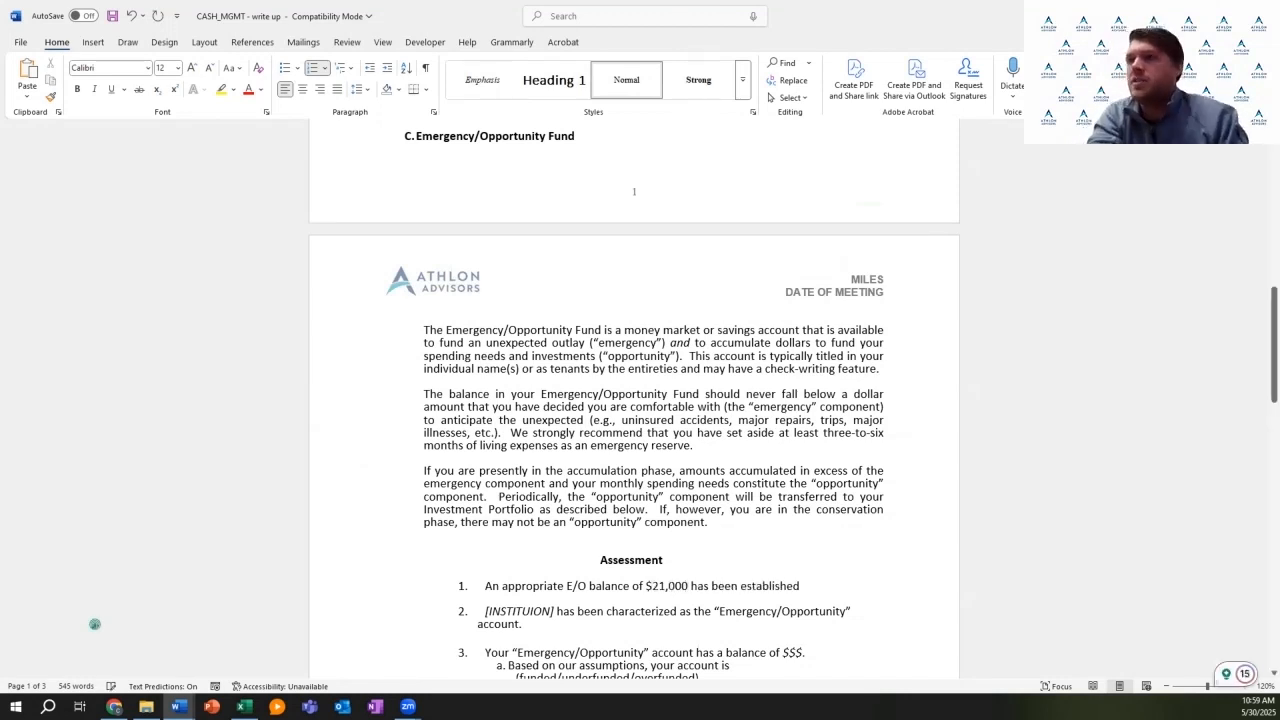
# Step: Replace the [INSTITUION] placeholder in item 2 with 'NFS BRokerage'
pyautogui.scroll(-2, 95, 624)
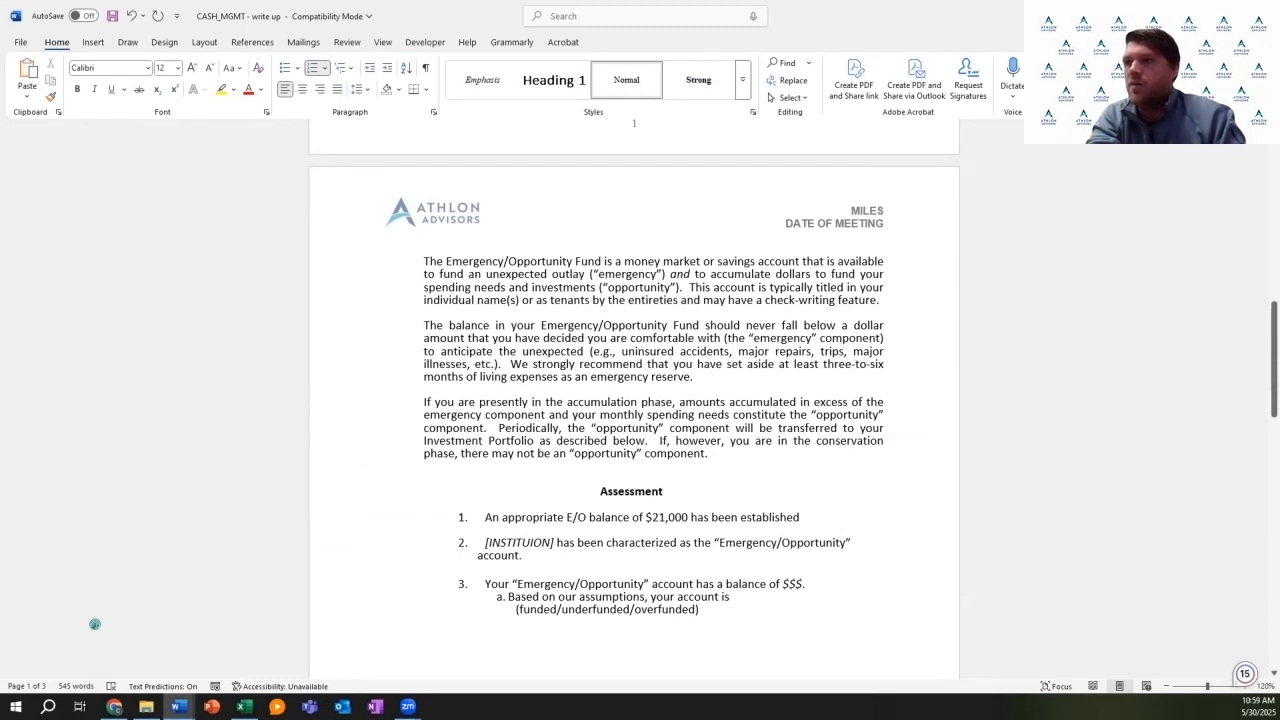
pyautogui.click(556, 543)
pyautogui.press('BackSpace')
pyautogui.press('BackSpace')
pyautogui.press('BackSpace')
pyautogui.press('BackSpace')
pyautogui.press('BackSpace')
pyautogui.press('BackSpace')
pyautogui.press('BackSpace')
pyautogui.press('BackSpace')
pyautogui.press('BackSpace')
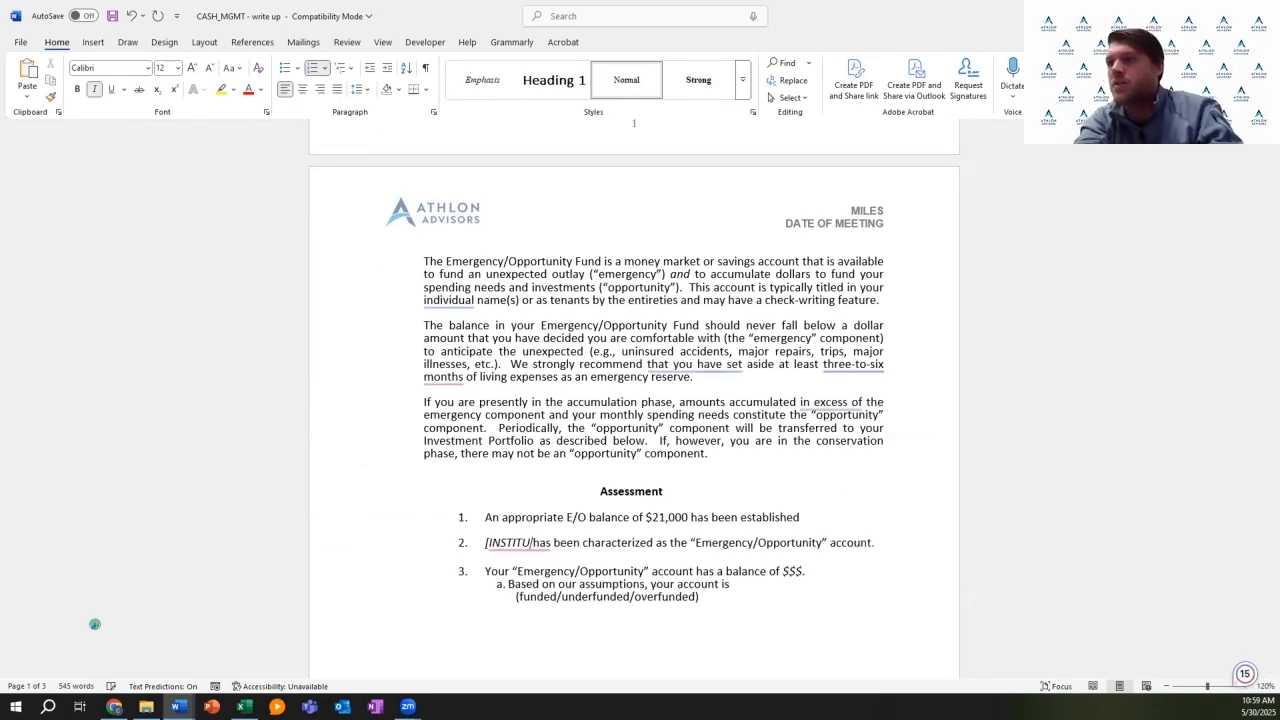
pyautogui.press('BackSpace')
pyautogui.press('BackSpace')
pyautogui.press('BackSpace')
pyautogui.press('BackSpace')
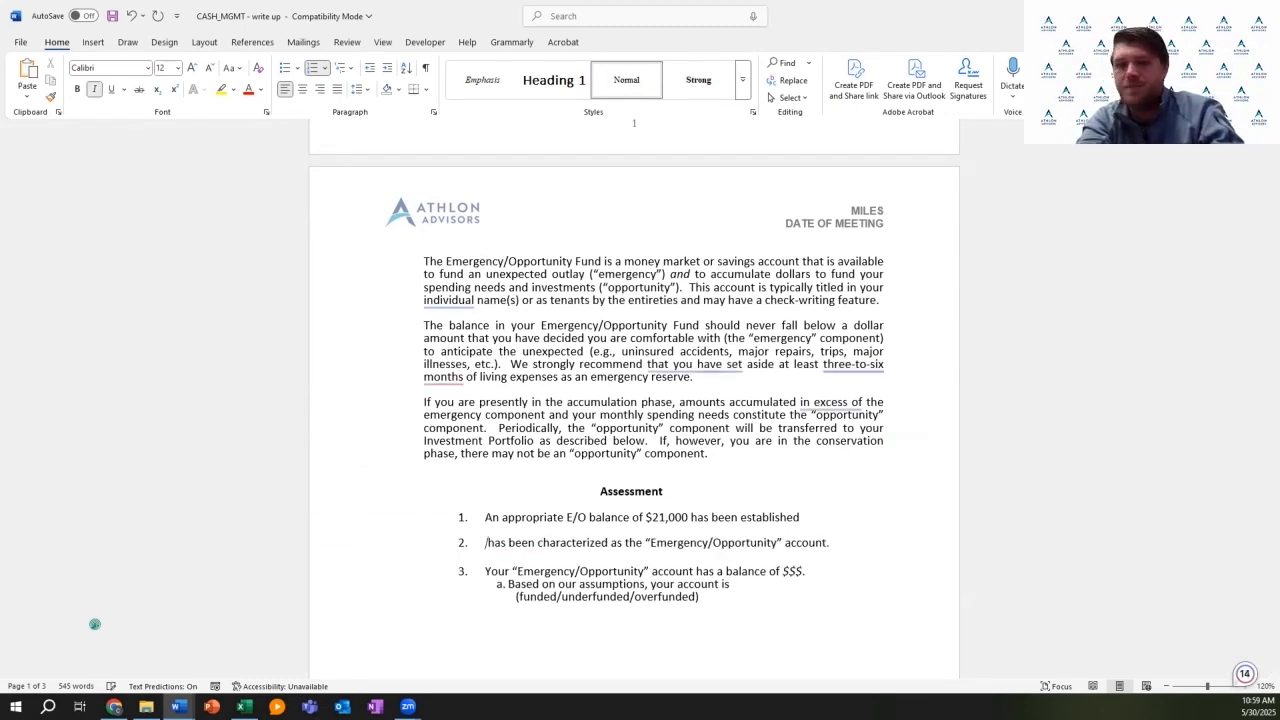
pyautogui.write('NFS BRok')
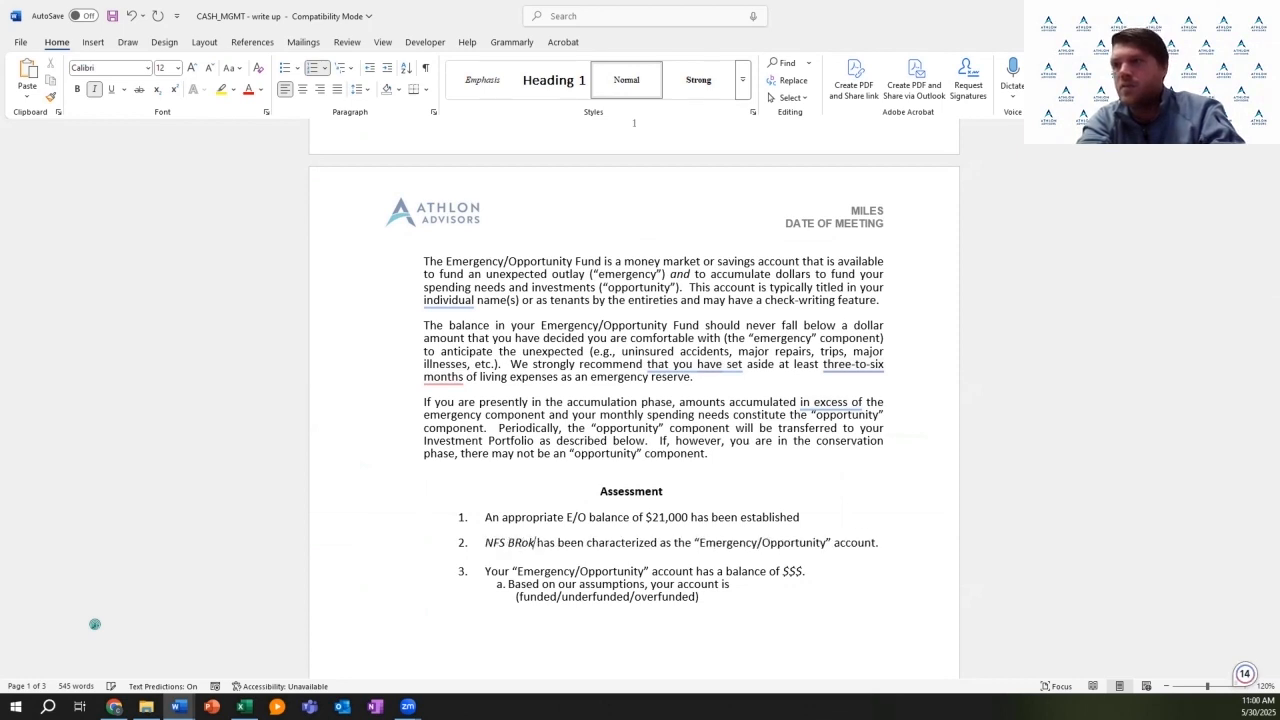
pyautogui.write('erage')
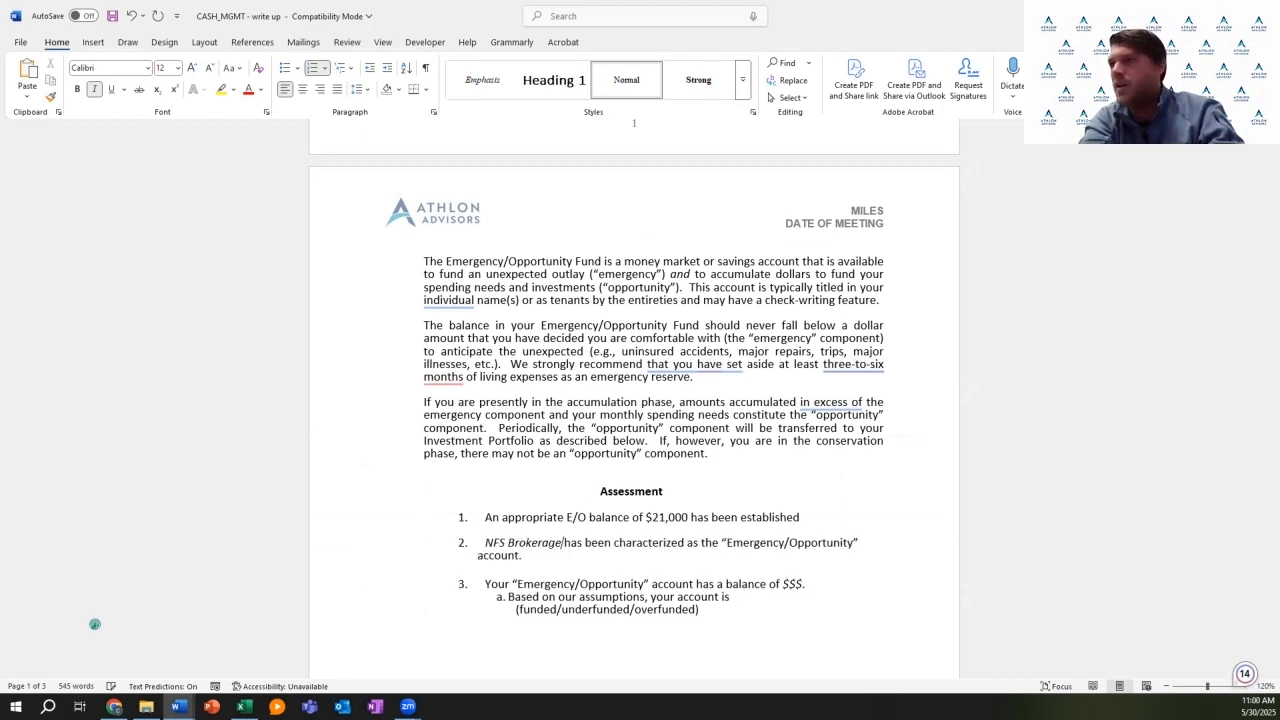
# Step: Trim item 3a's funding options so it reads 'your account is overfunded'
pyautogui.scroll(-1, 95, 624)
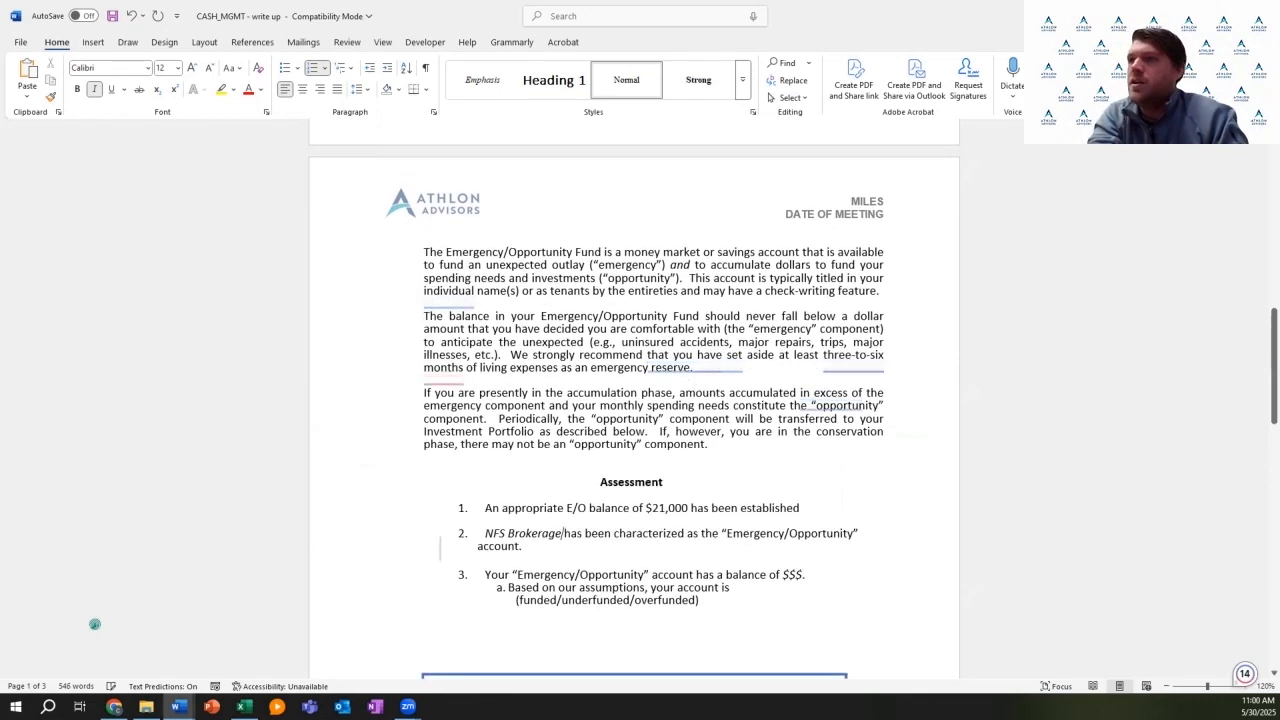
pyautogui.scroll(-1, 95, 624)
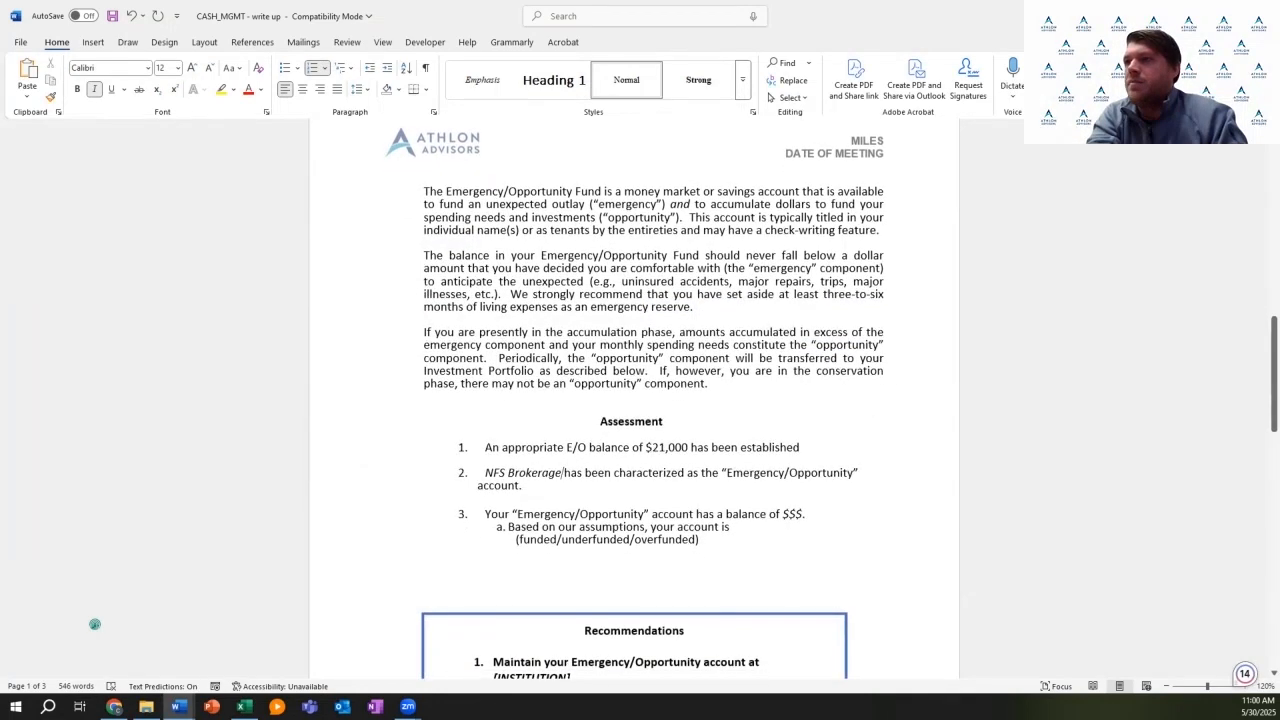
pyautogui.scroll(-1, 95, 624)
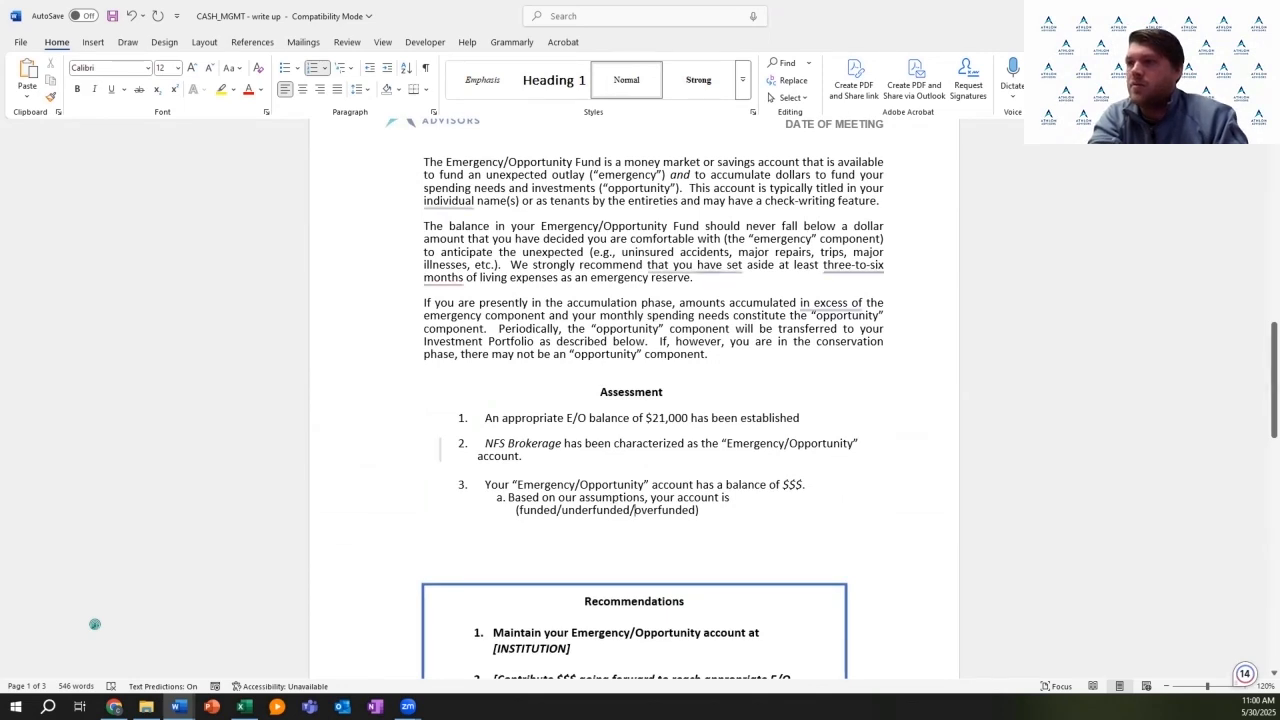
pyautogui.press('BackSpace')
pyautogui.press('BackSpace')
pyautogui.press('BackSpace')
pyautogui.press('BackSpace')
pyautogui.press('BackSpace')
pyautogui.press('BackSpace')
pyautogui.press('BackSpace')
pyautogui.press('BackSpace')
pyautogui.press('BackSpace')
pyautogui.press('BackSpace')
pyautogui.press('BackSpace')
pyautogui.press('BackSpace')
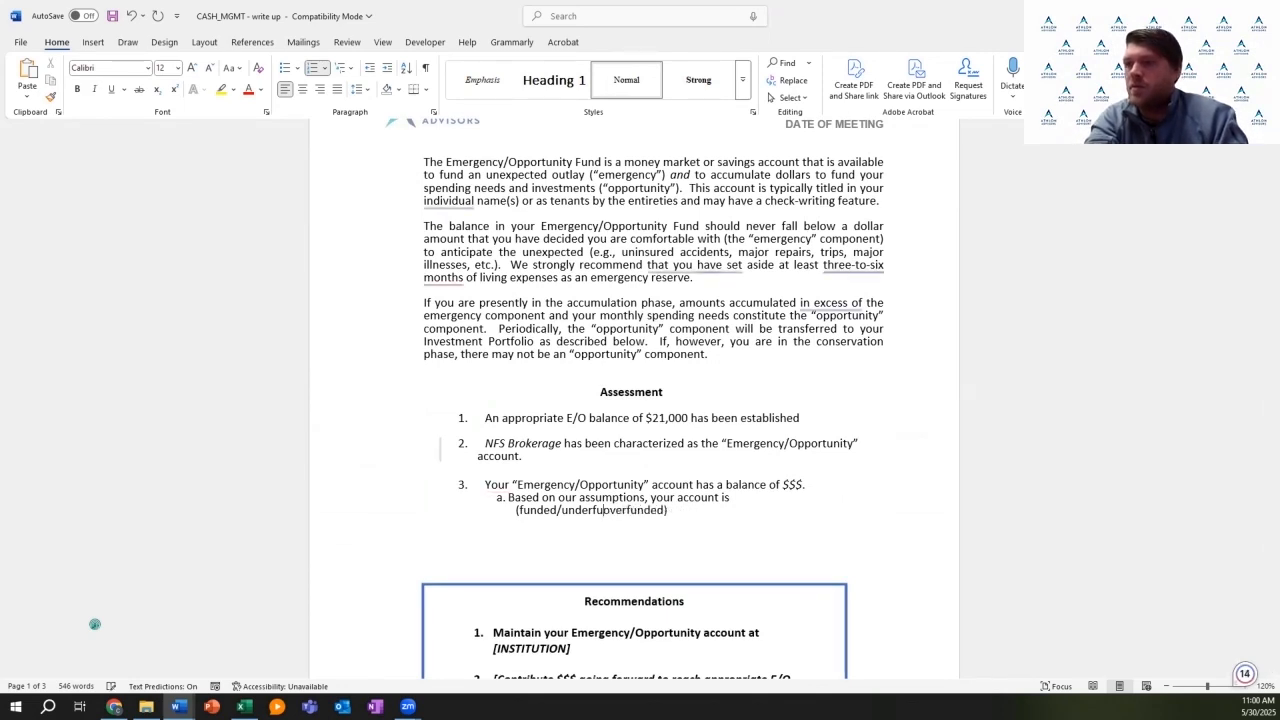
pyautogui.press('BackSpace')
pyautogui.press('BackSpace')
pyautogui.press('BackSpace')
pyautogui.press('BackSpace')
pyautogui.press('BackSpace')
pyautogui.press('BackSpace')
pyautogui.press('BackSpace')
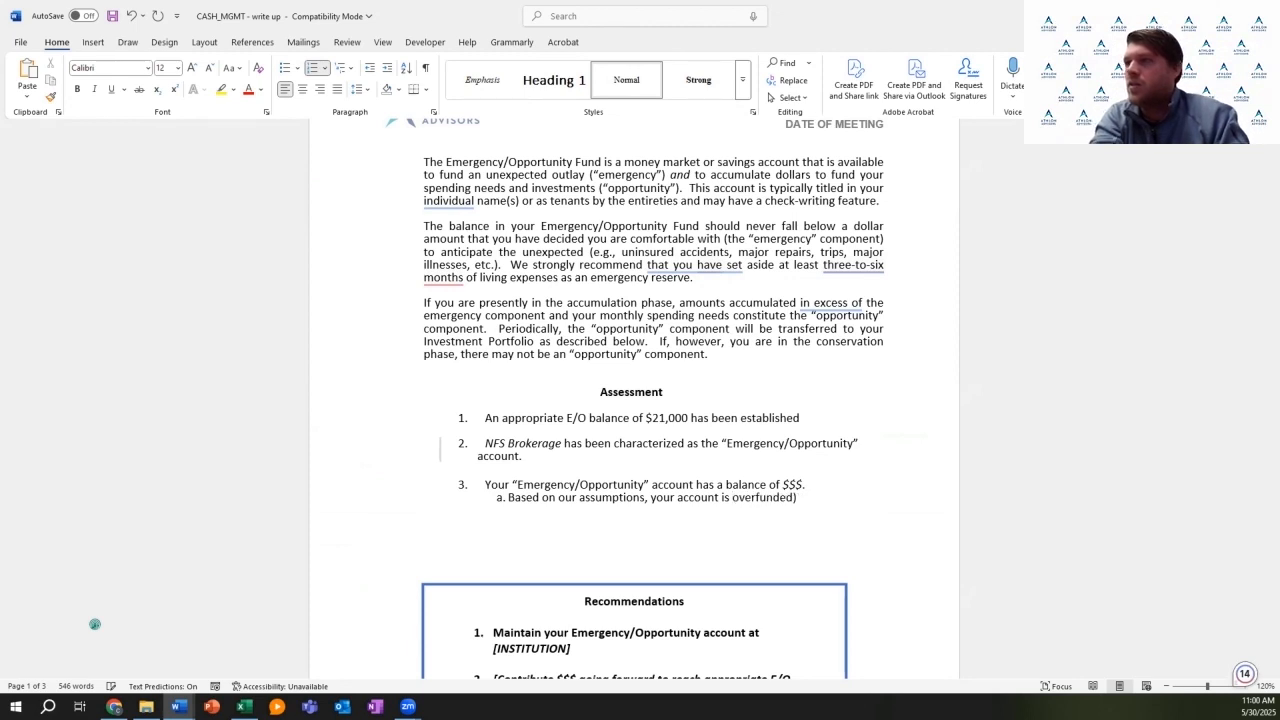
pyautogui.press('Down')
pyautogui.press('Down')
pyautogui.press('Left')
pyautogui.press('Left')
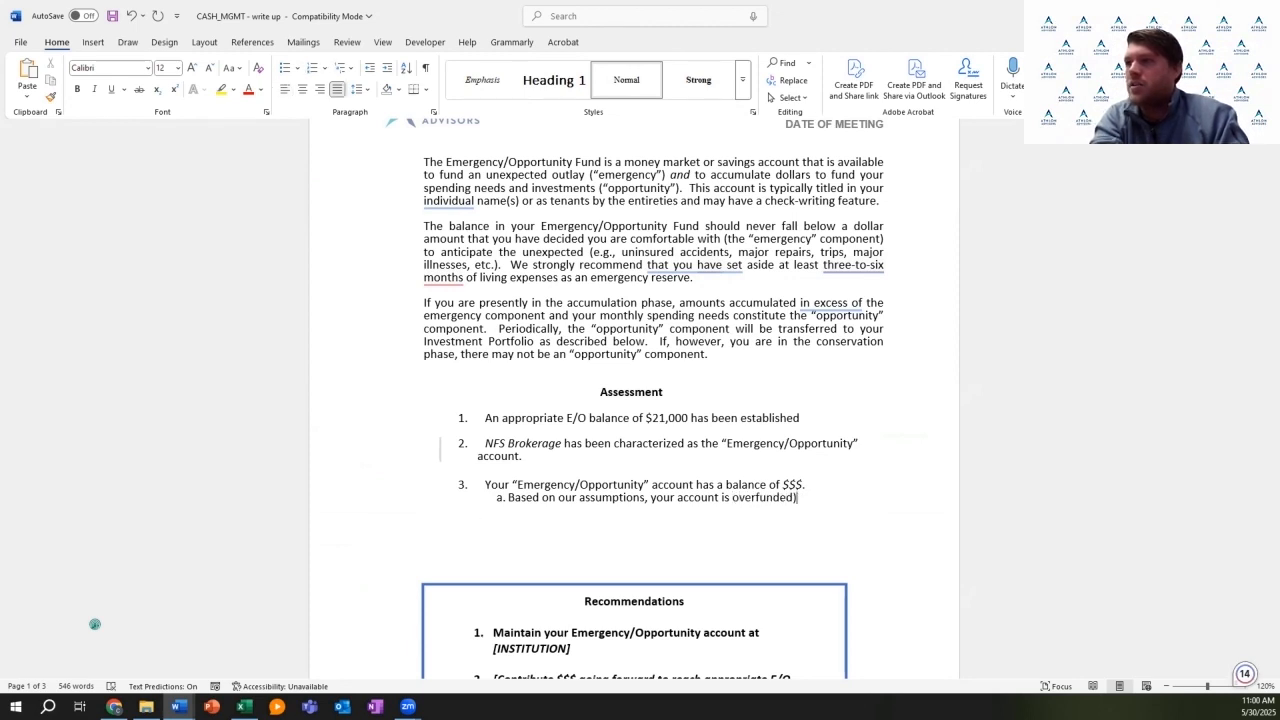
pyautogui.press('BackSpace')
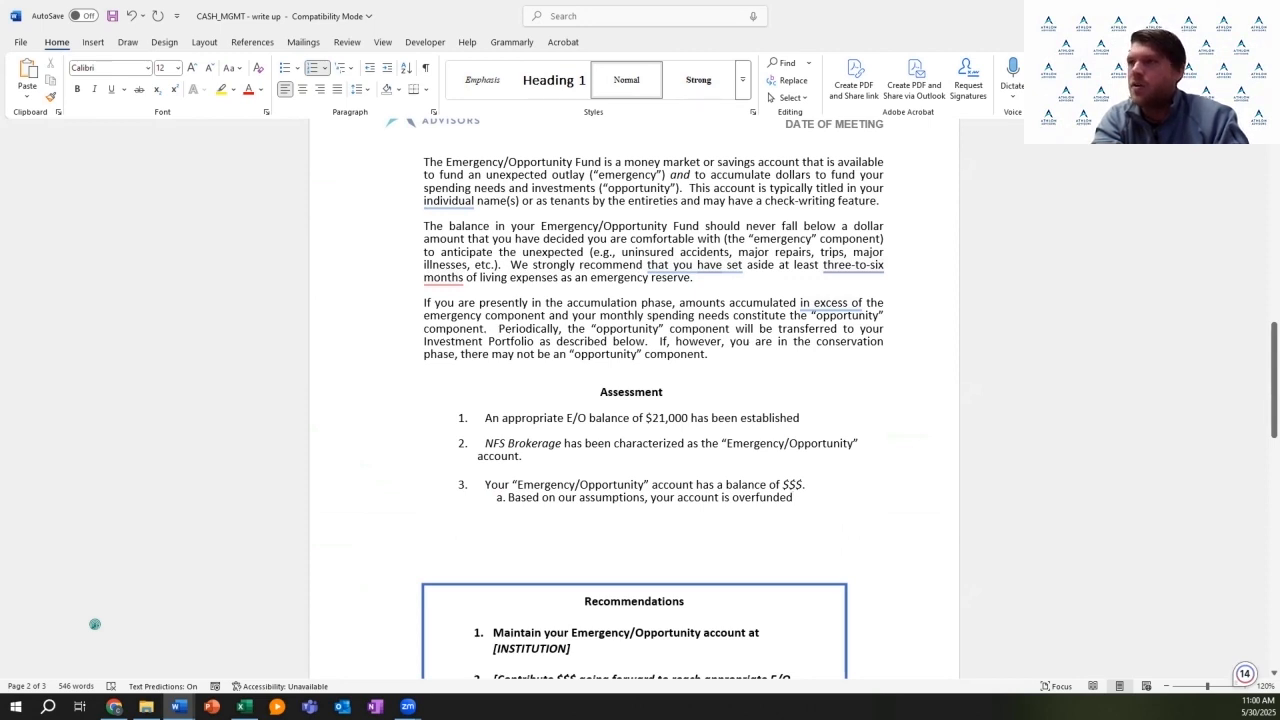
pyautogui.press('Up')
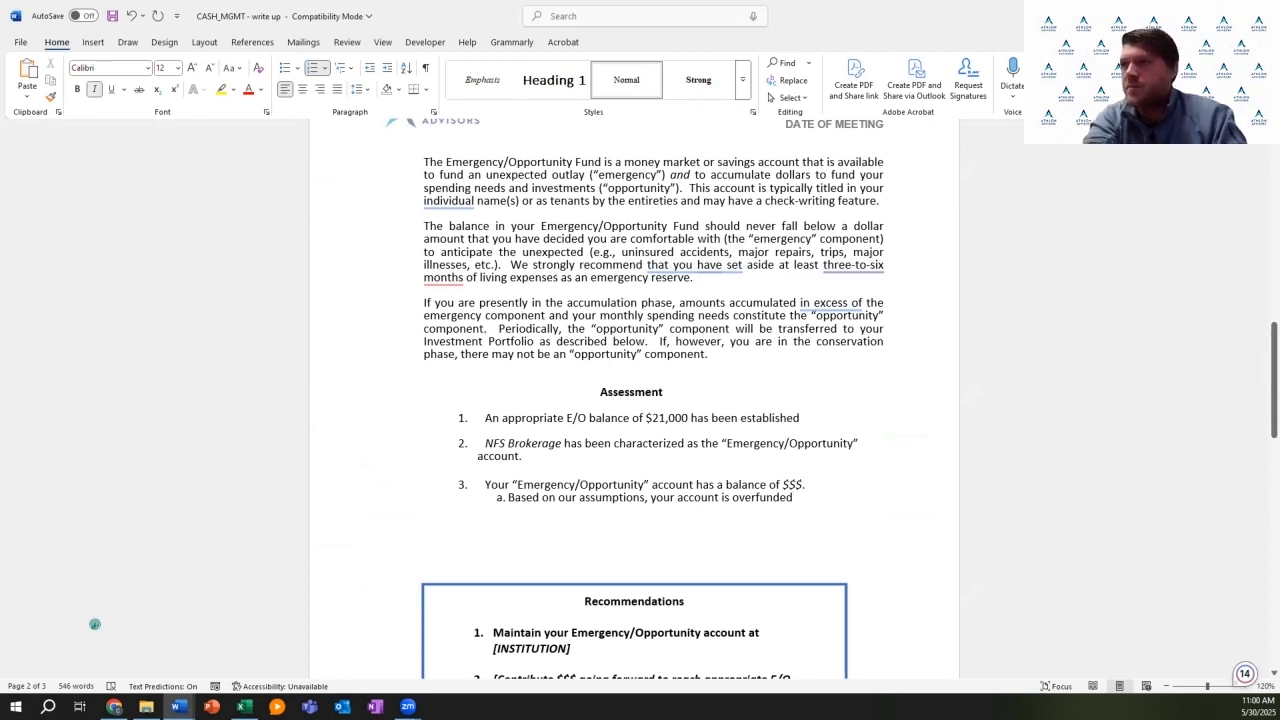
# Step: After checking the spreadsheet, enter $50,000 as the Emergency/Opportunity balance in item 3
pyautogui.press('BackSpace')
pyautogui.press('BackSpace')
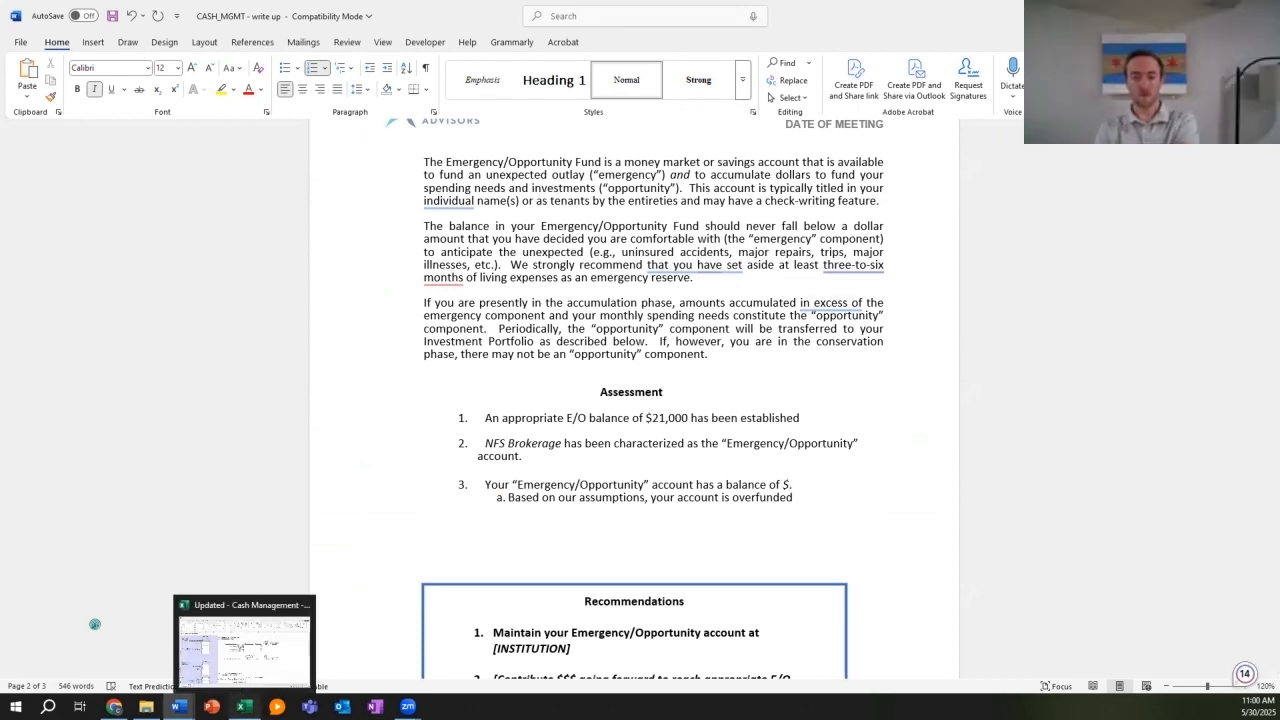
pyautogui.click(241, 706)
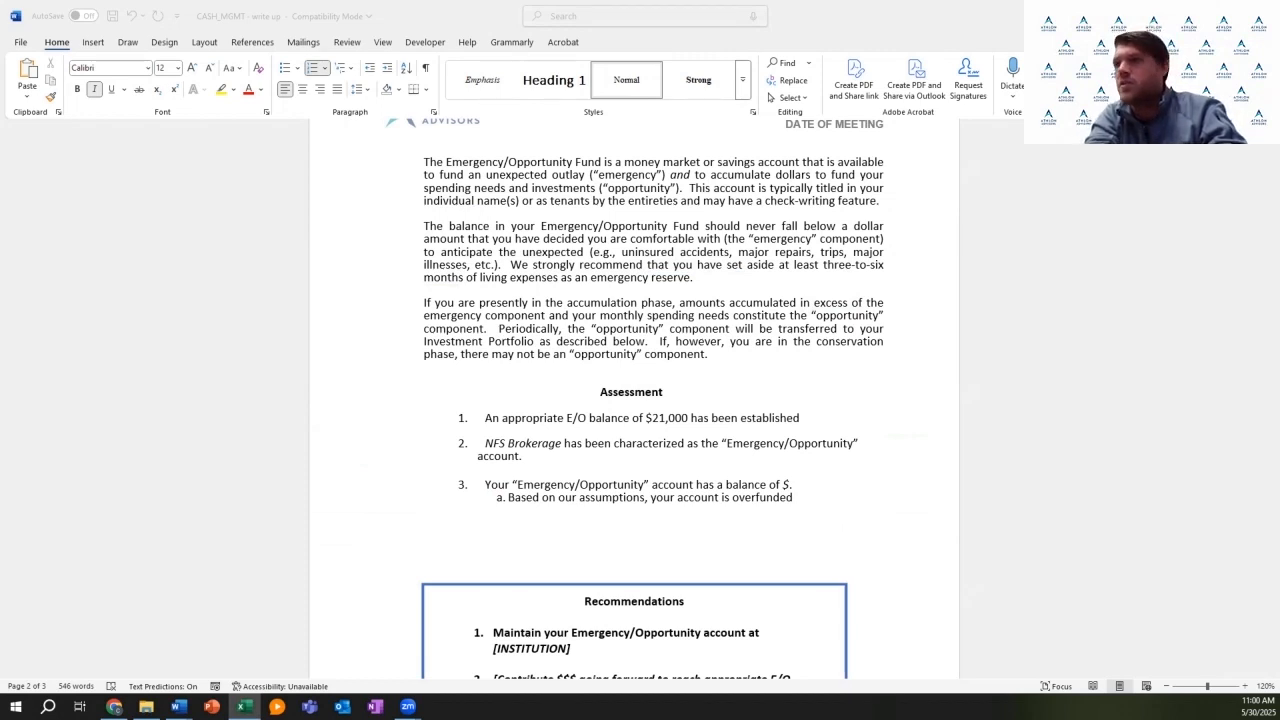
pyautogui.doubleClick(788, 485)
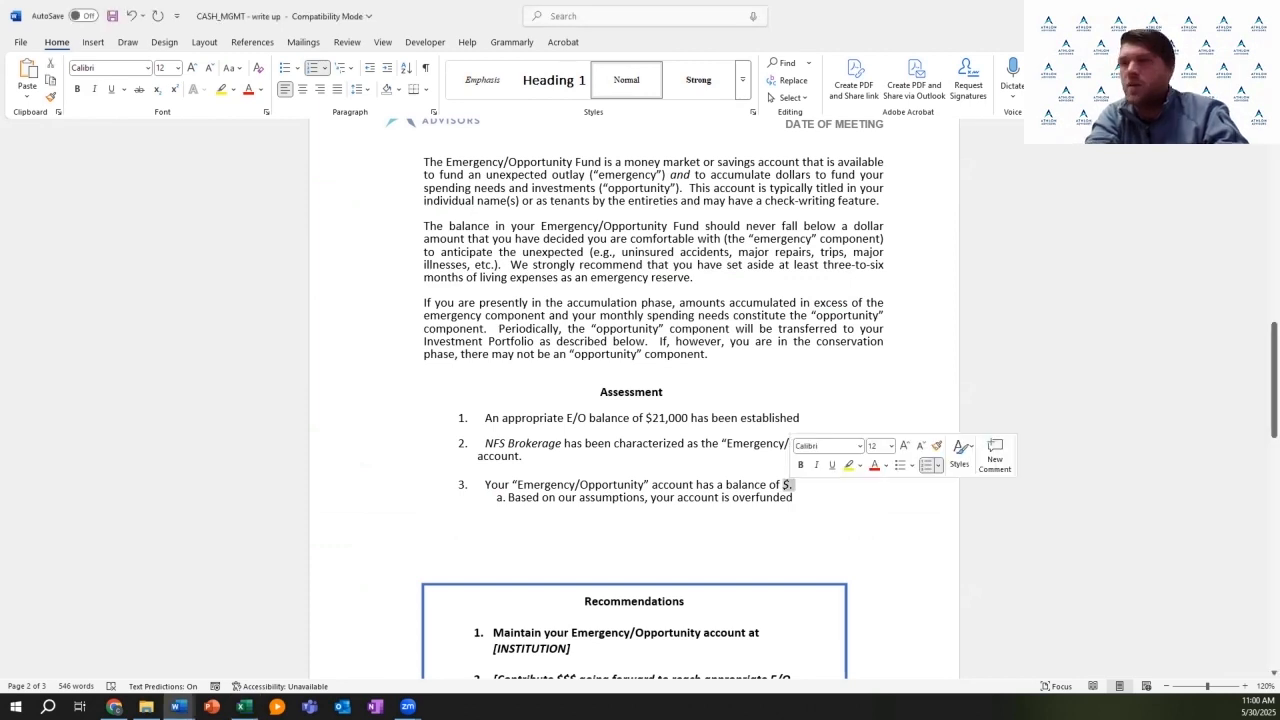
pyautogui.write('$5')
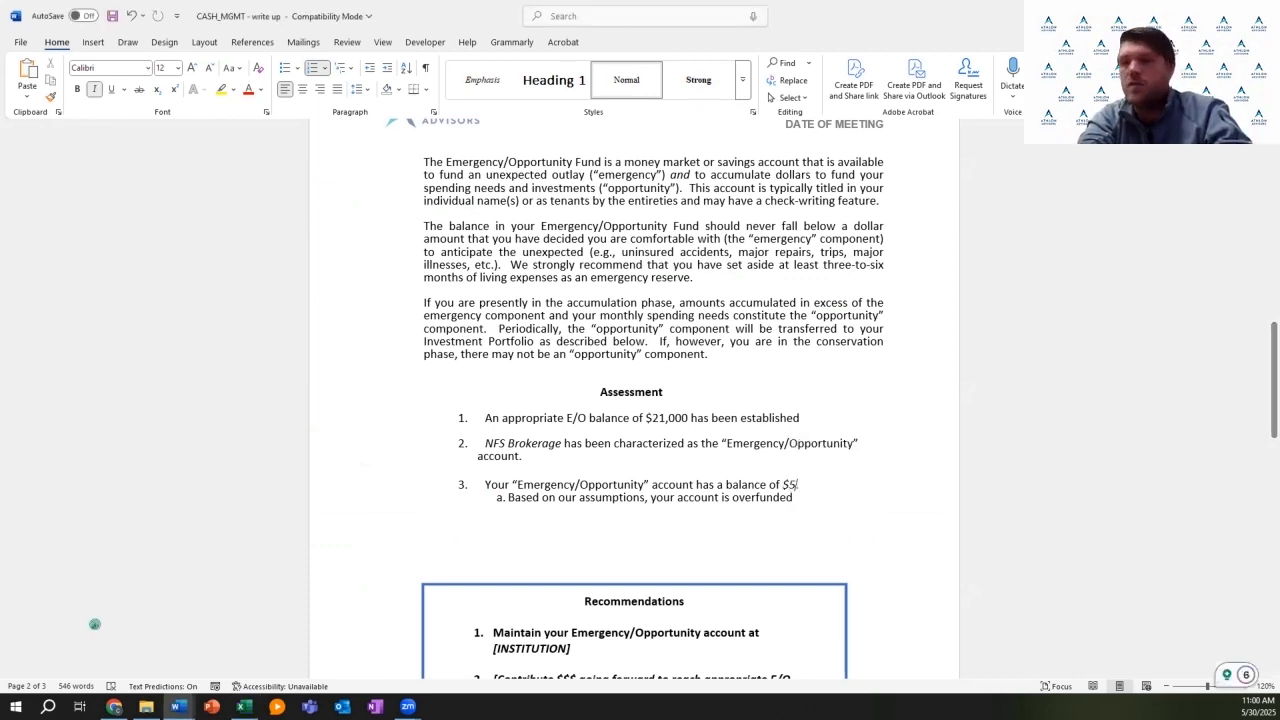
pyautogui.write('0,000.')
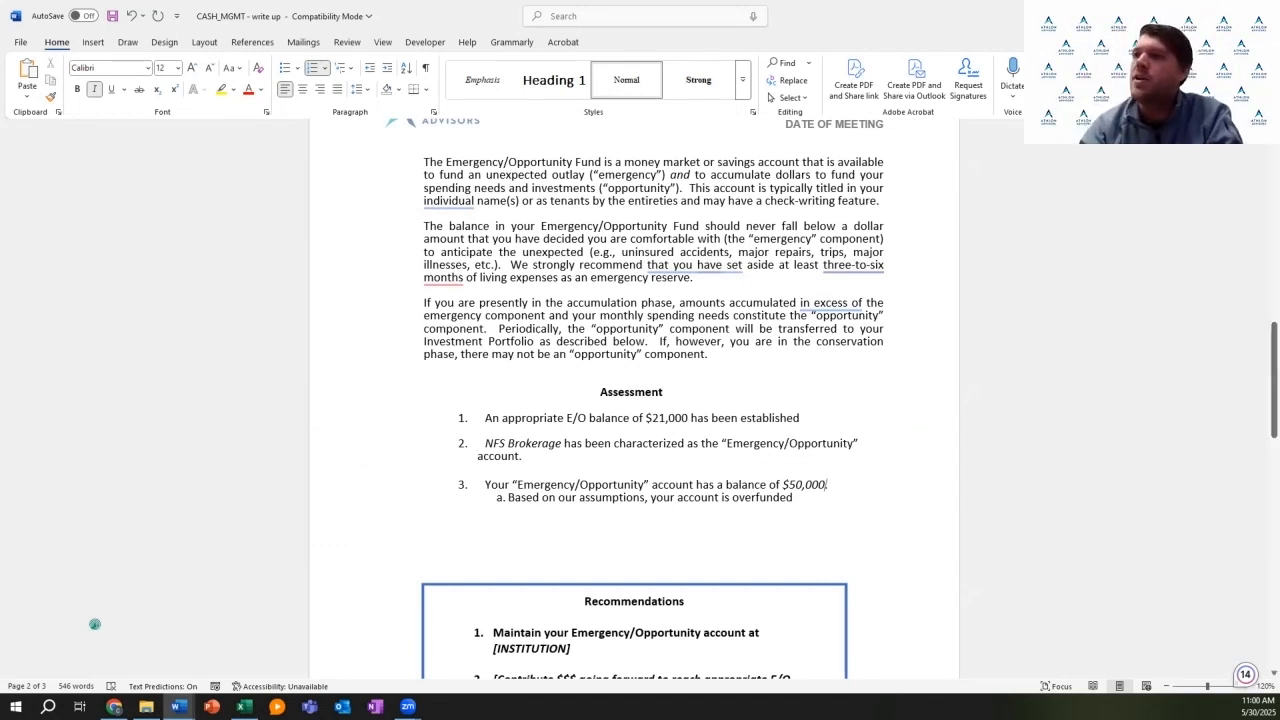
pyautogui.scroll(-2, 95, 624)
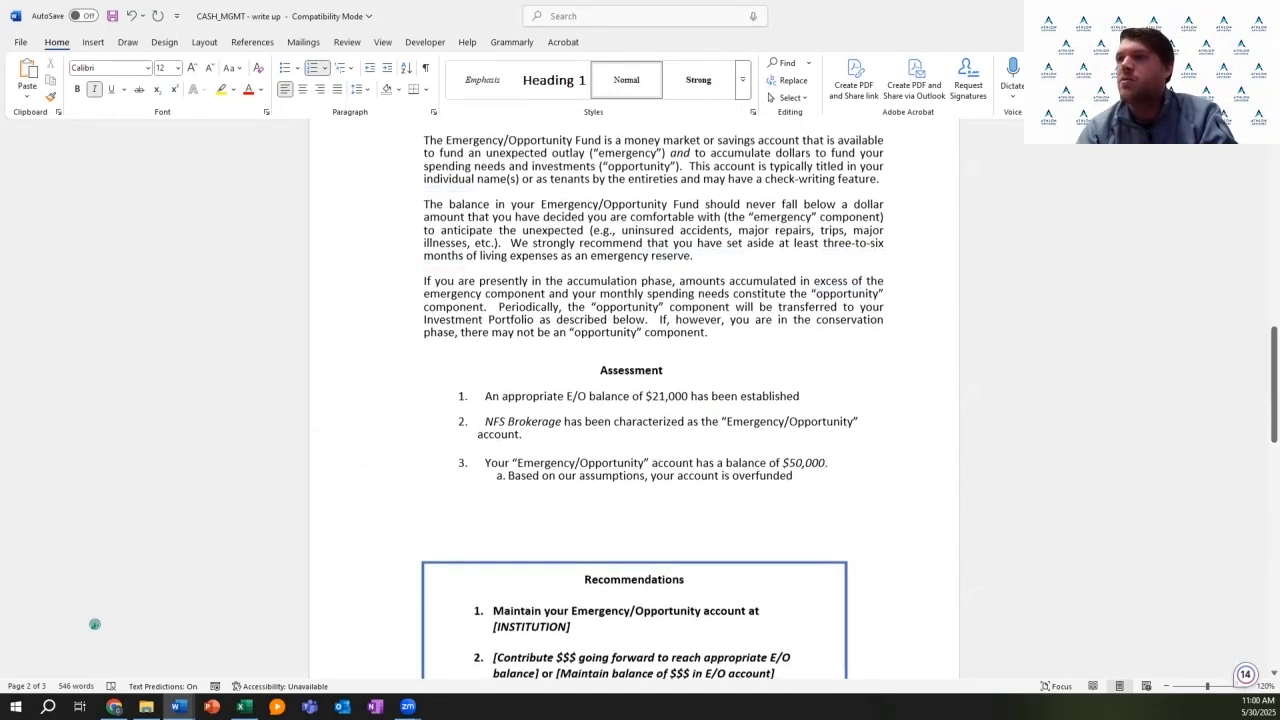
pyautogui.scroll(-1, 95, 624)
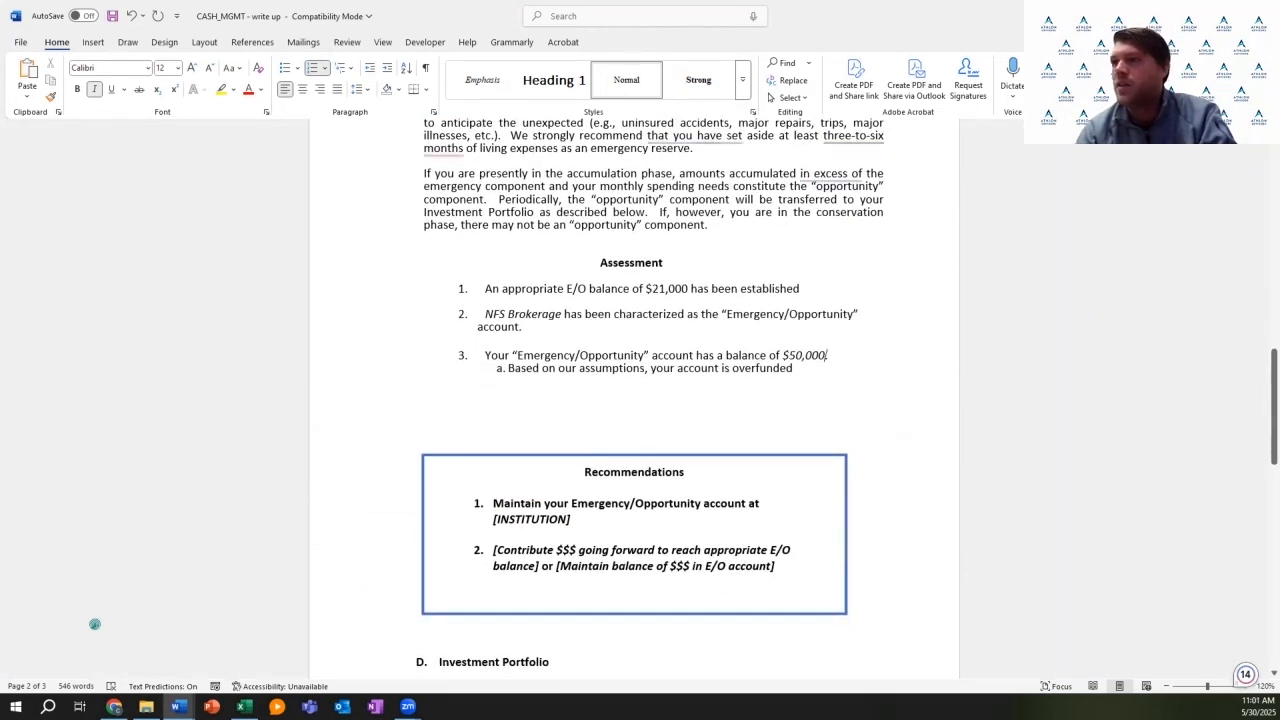
pyautogui.moveTo(784, 567); pyautogui.dragTo(498, 550)
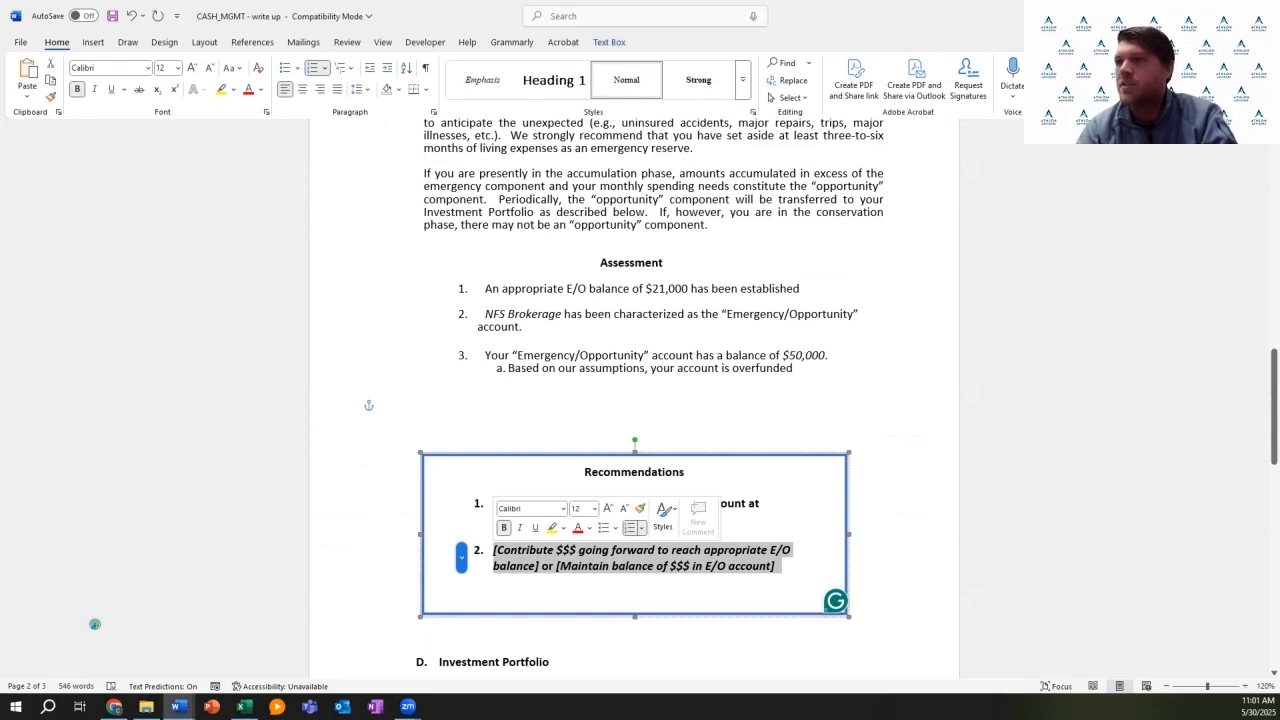
pyautogui.click(568, 566)
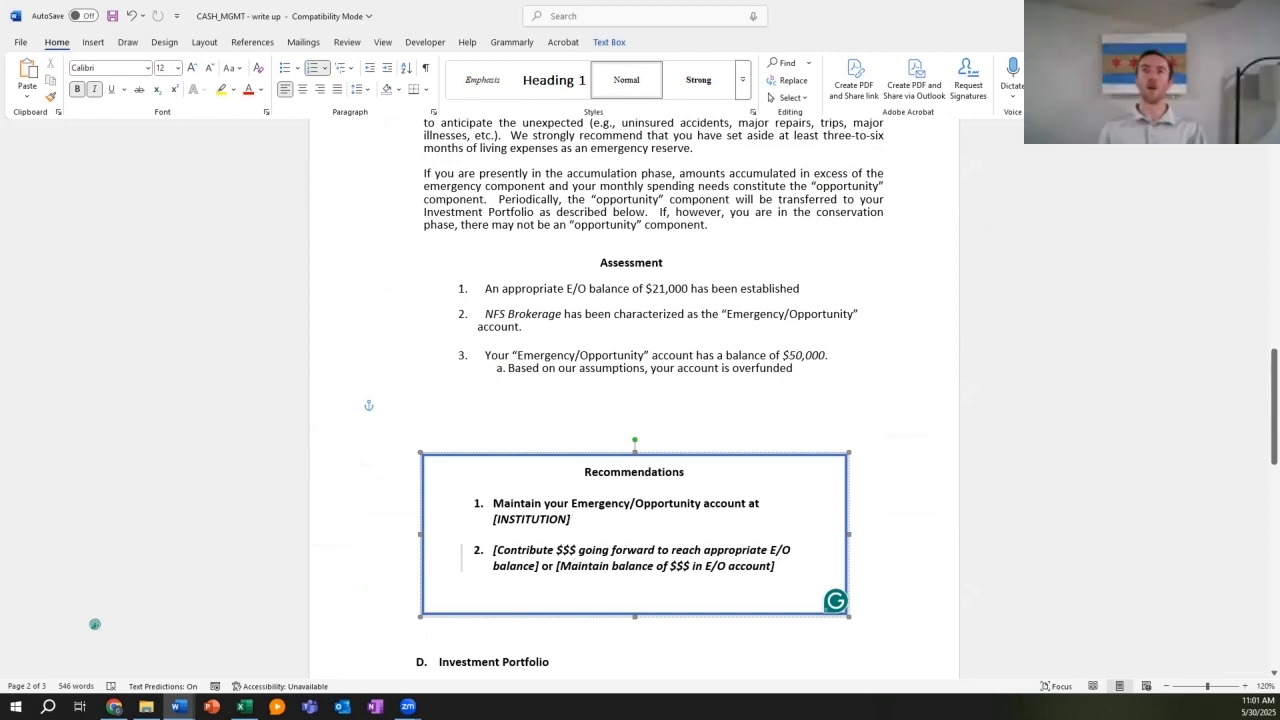
pyautogui.scroll(-1, 95, 624)
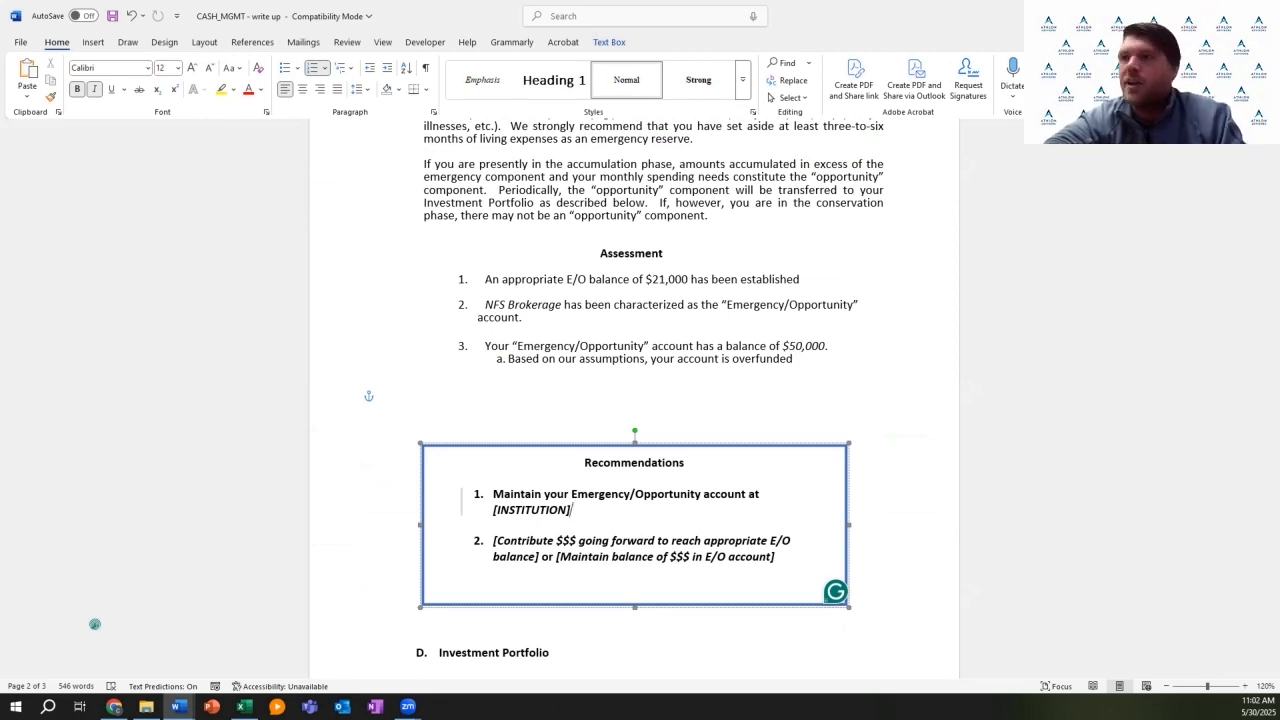
pyautogui.scroll(-1, 95, 624)
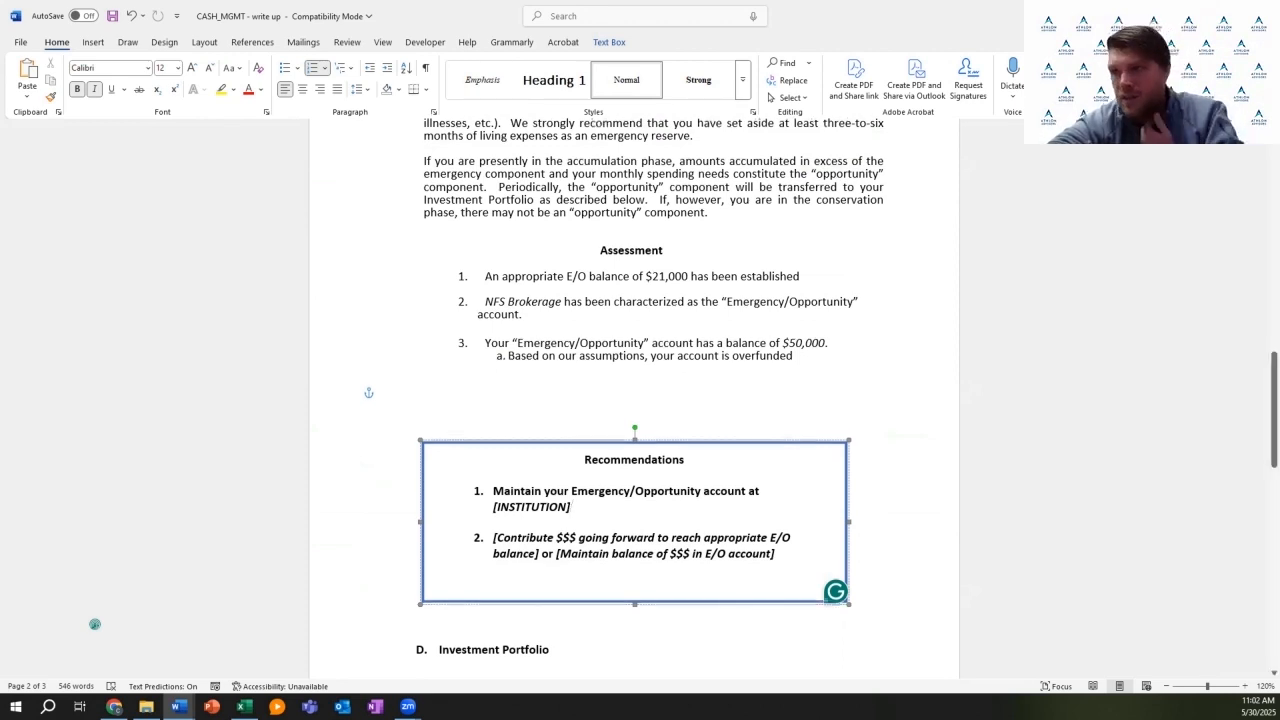
pyautogui.scroll(-6, 95, 624)
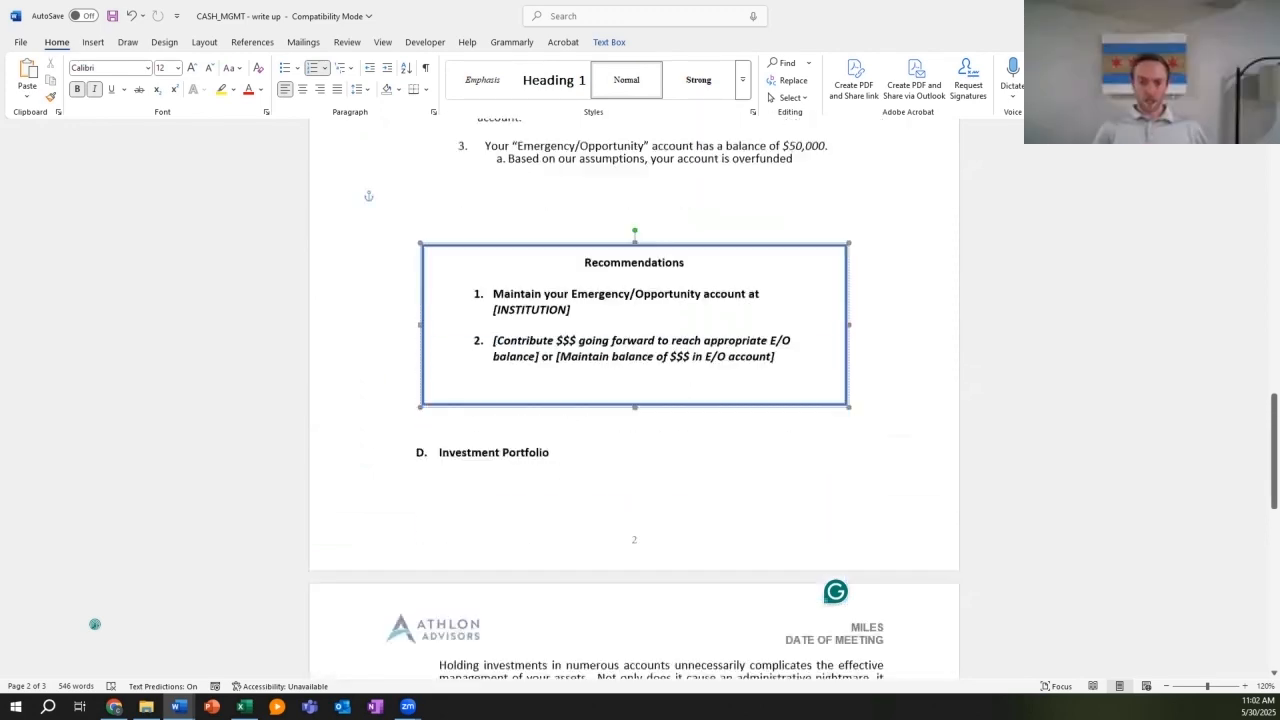
pyautogui.scroll(4, 95, 624)
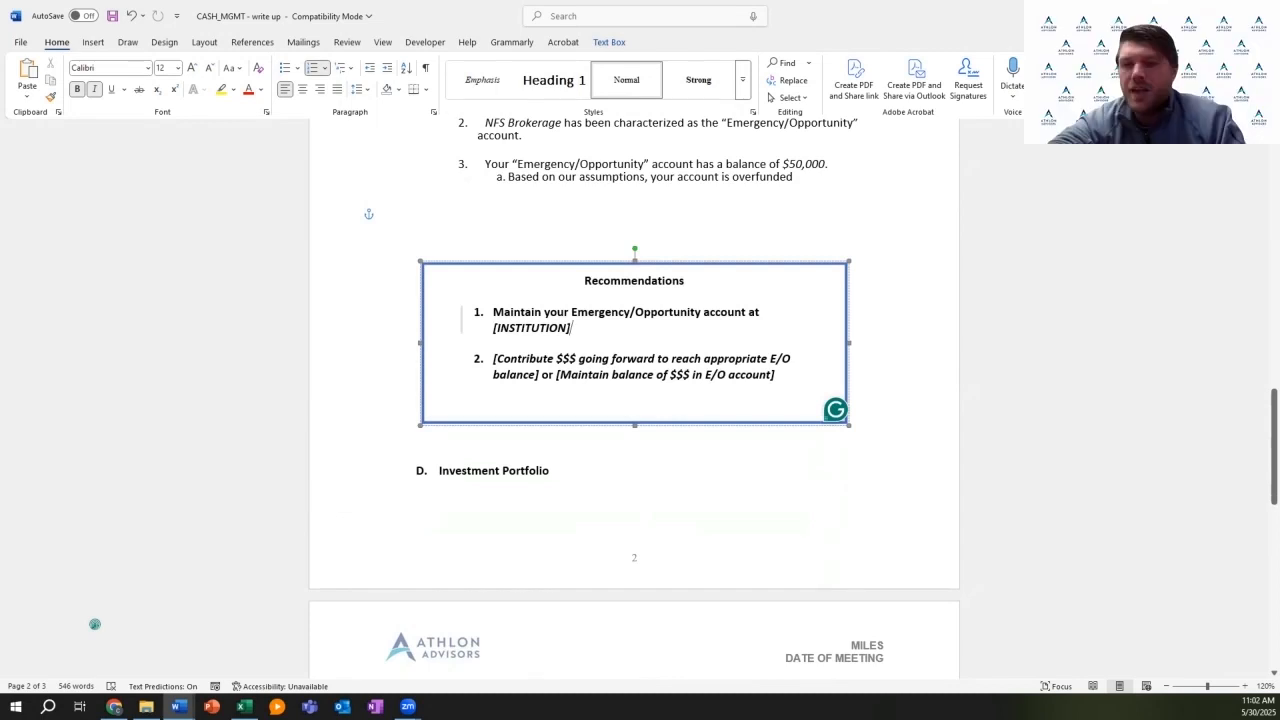
pyautogui.scroll(-2, 95, 624)
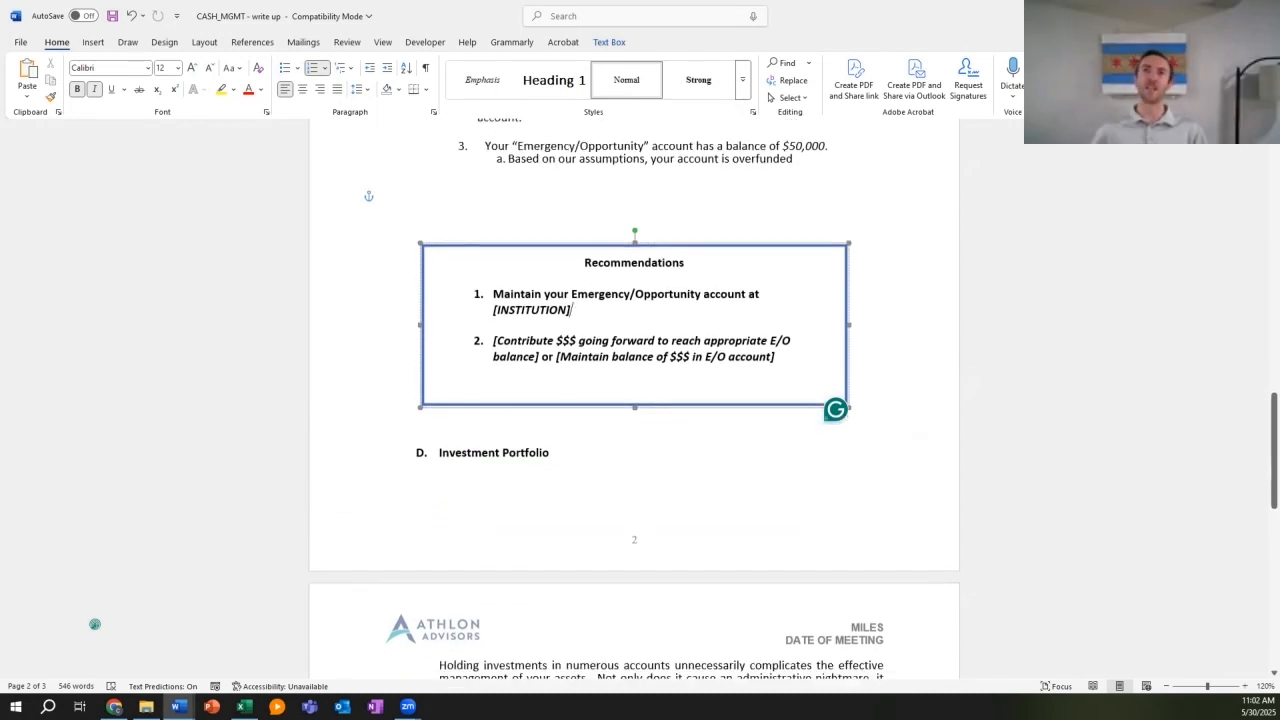
pyautogui.scroll(-1, 95, 624)
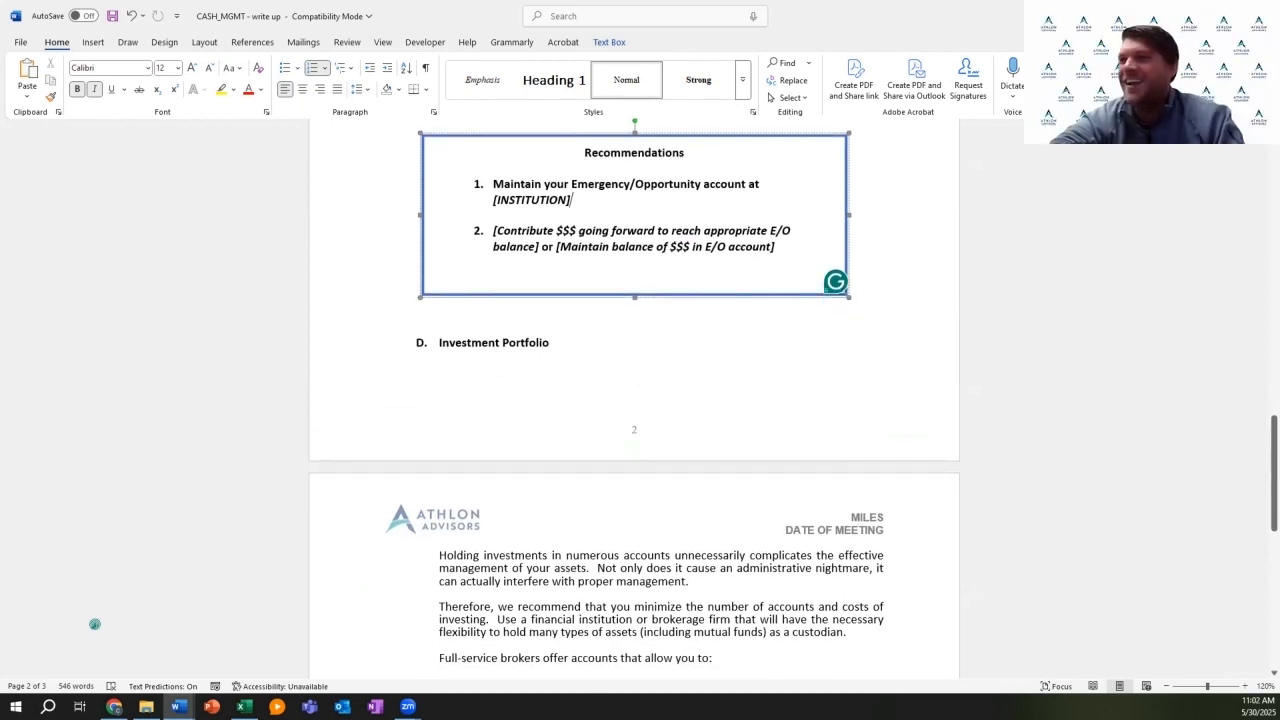
pyautogui.scroll(-1, 634, 400)
pyautogui.scroll(-3, 94, 624)
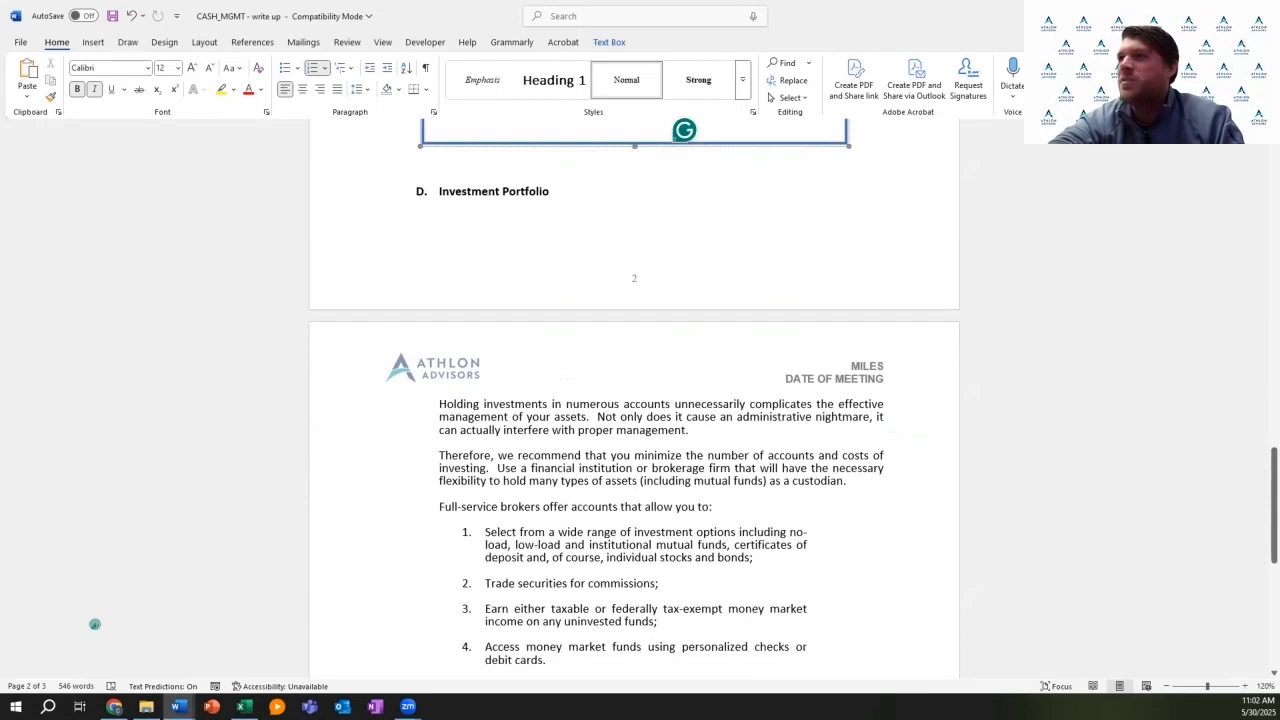
pyautogui.scroll(-1, 94, 624)
pyautogui.scroll(-4, 94, 624)
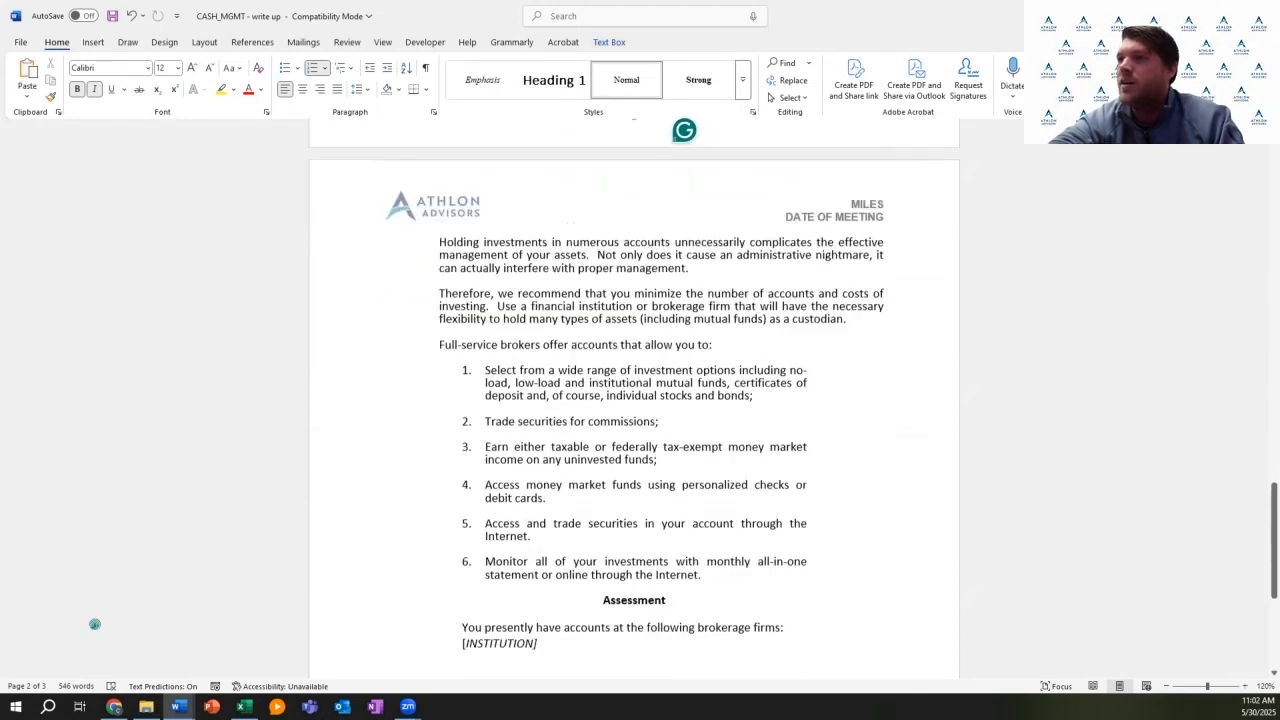
pyautogui.scroll(-3, 94, 624)
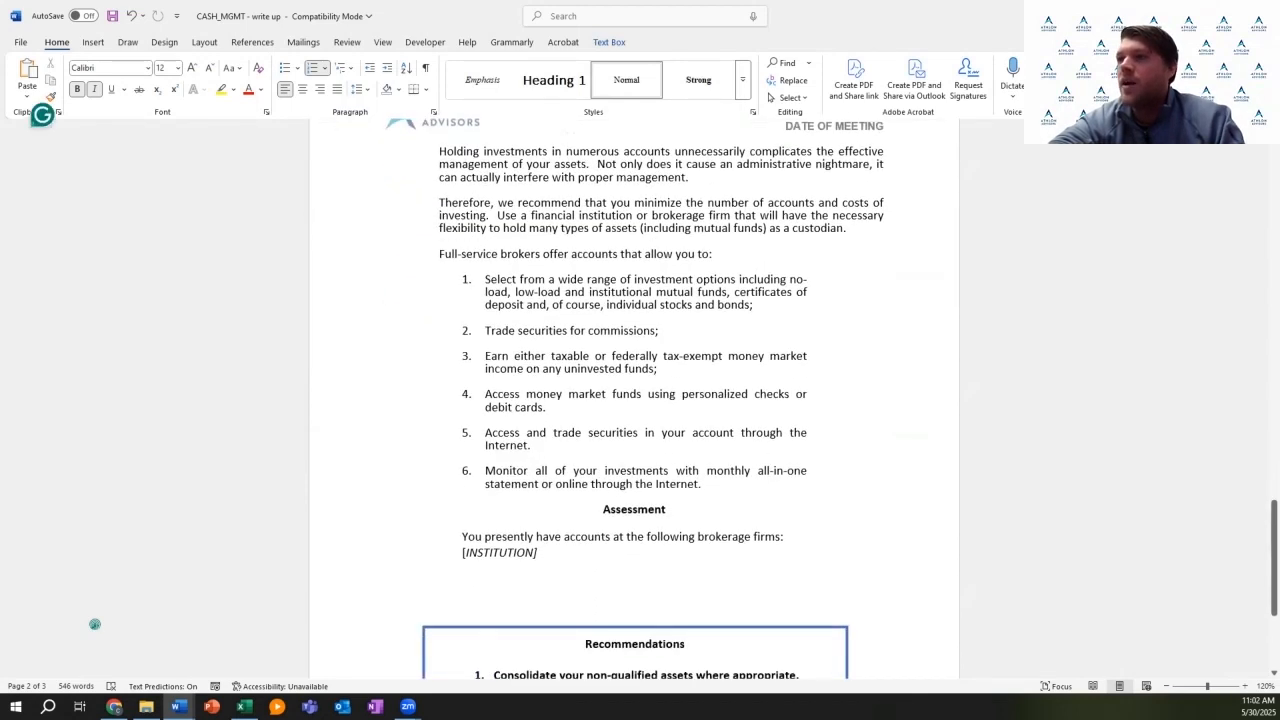
pyautogui.scroll(-1, 94, 624)
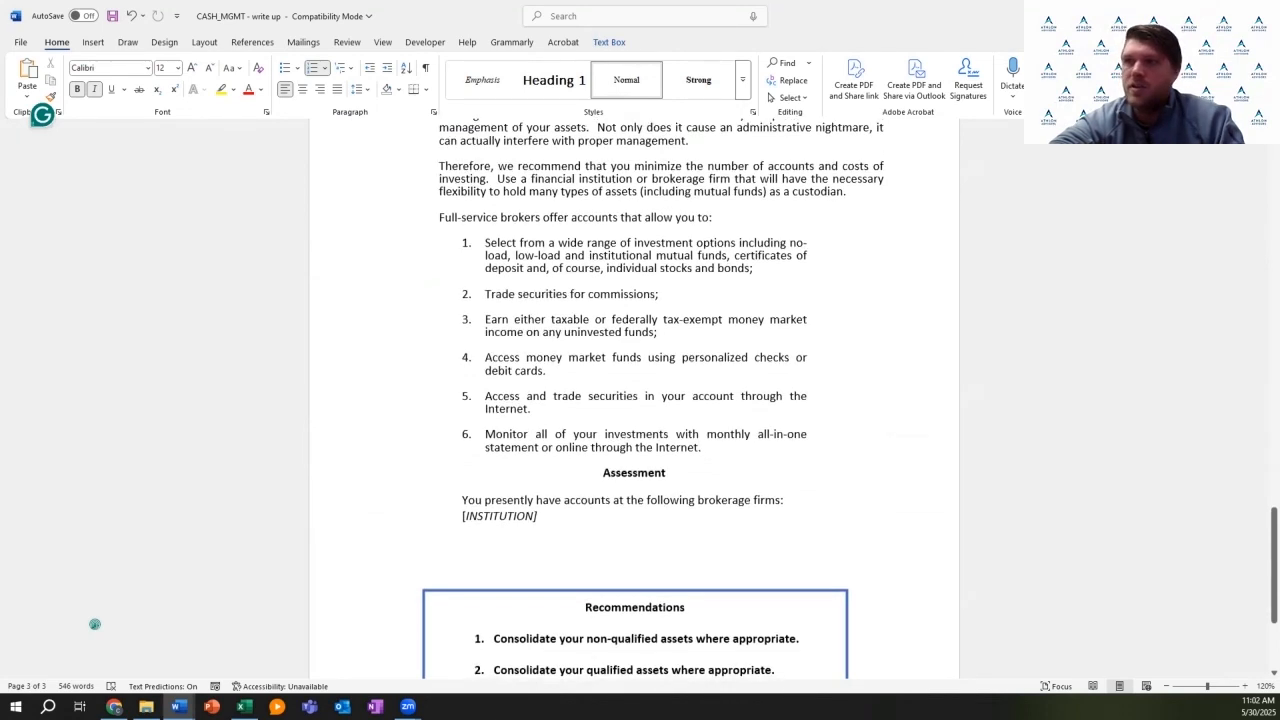
pyautogui.scroll(-1, 94, 624)
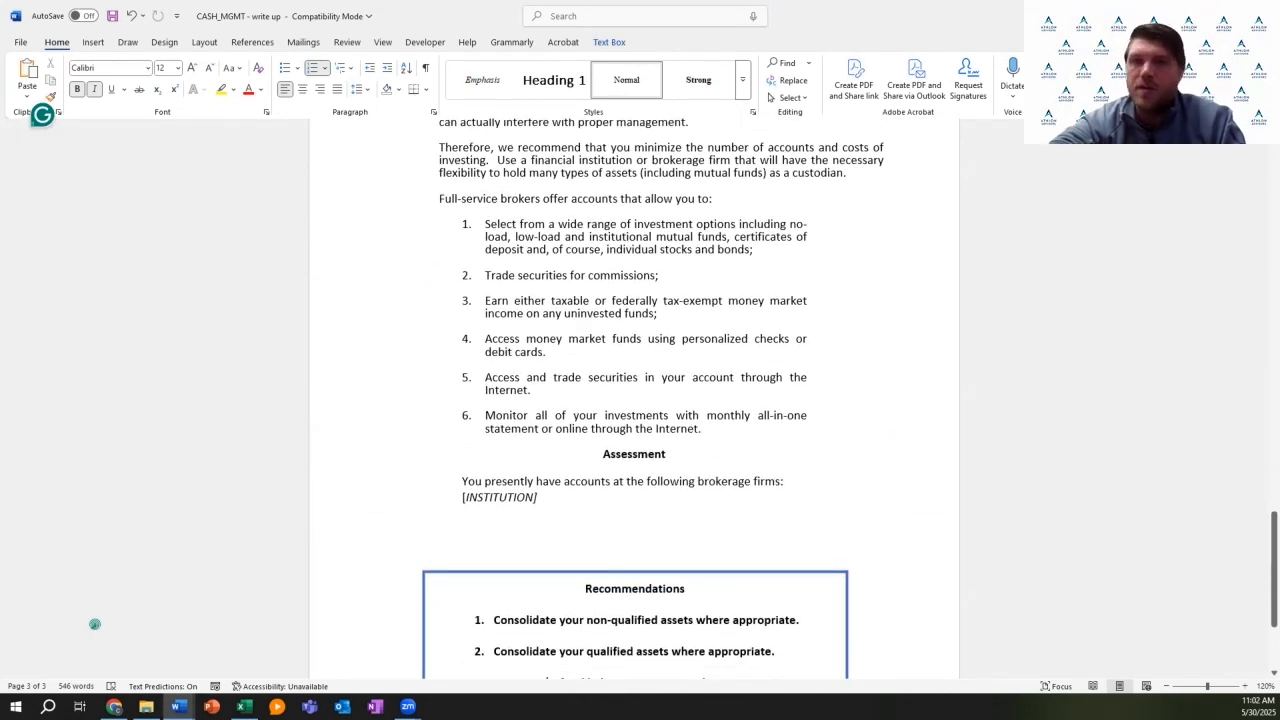
pyautogui.scroll(-1, 94, 624)
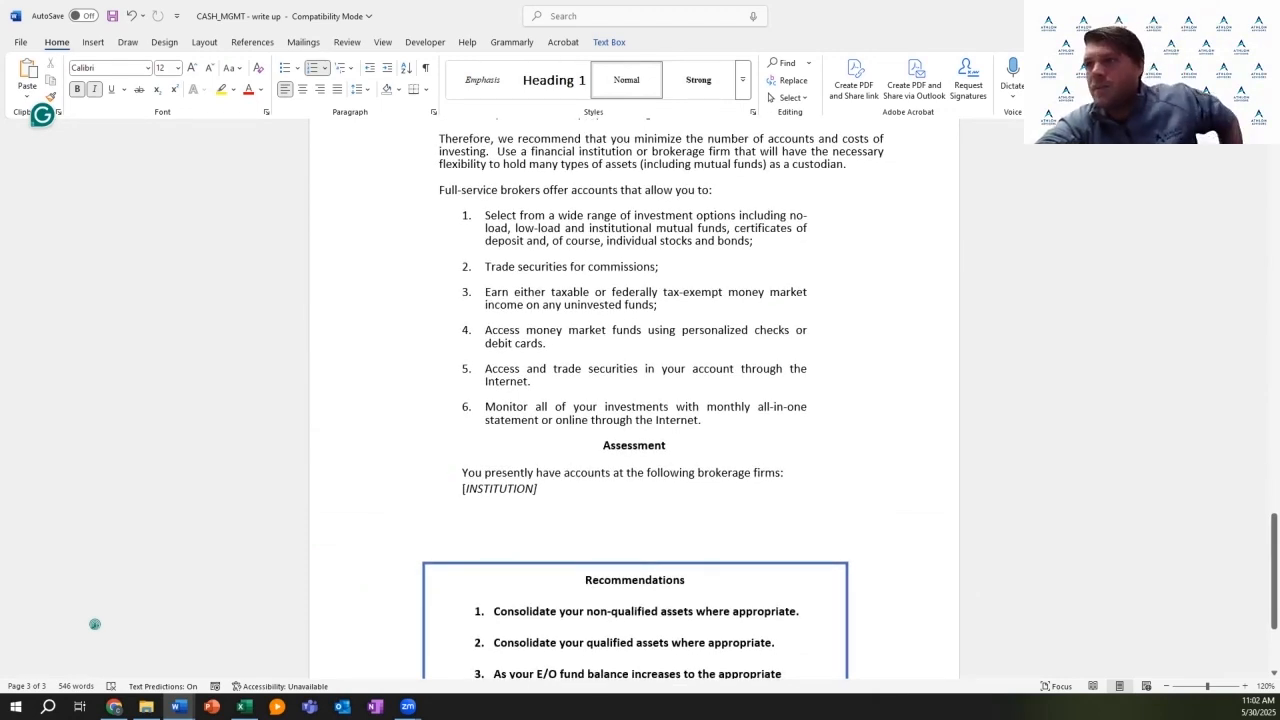
pyautogui.scroll(-3, 94, 624)
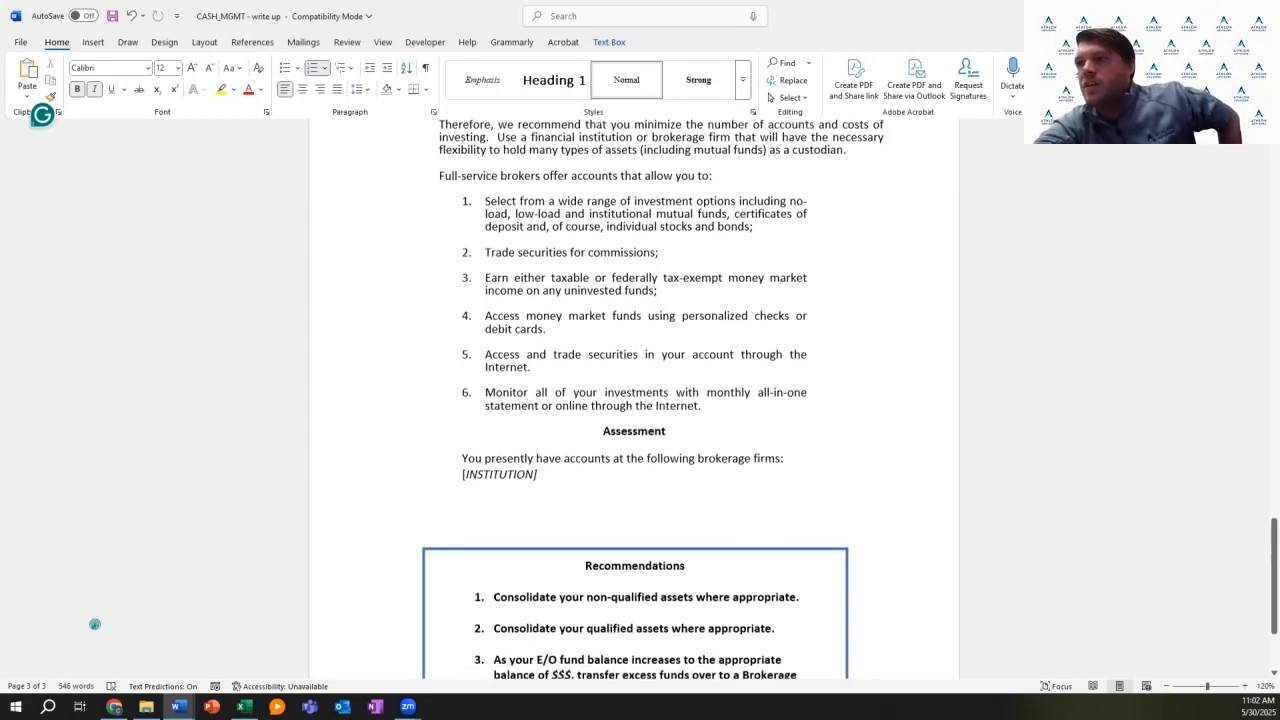
pyautogui.scroll(-4, 94, 624)
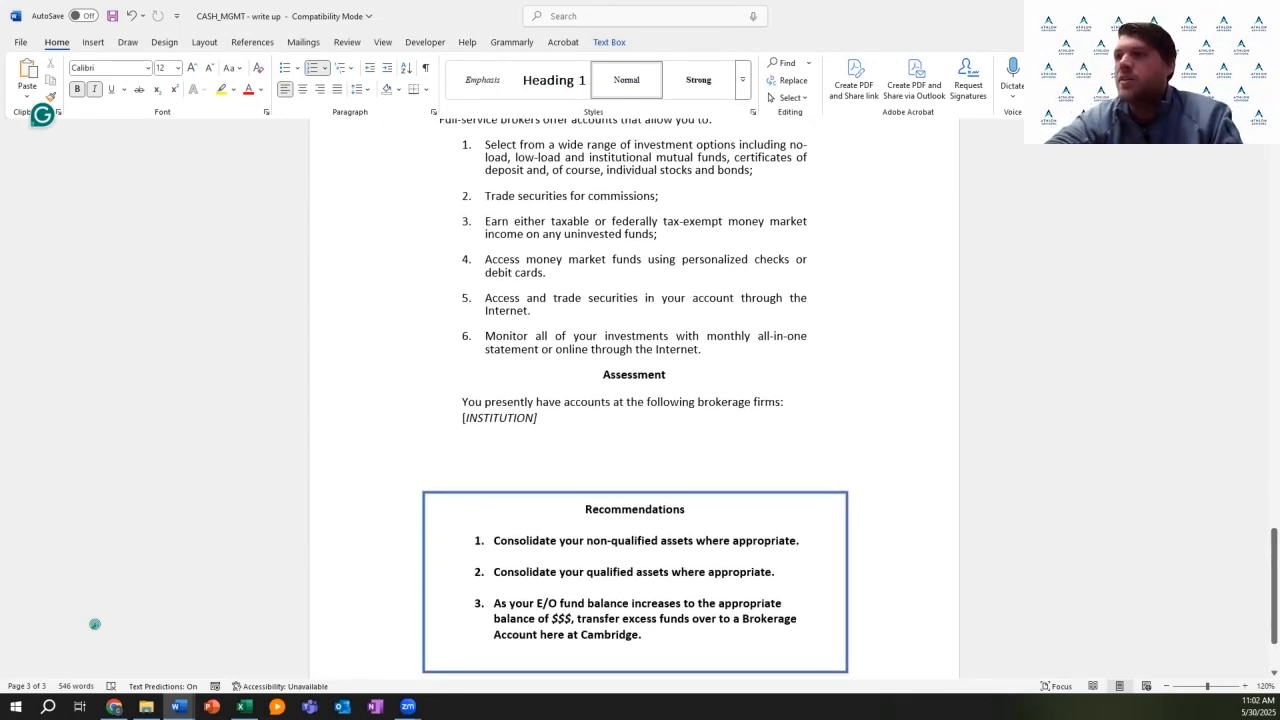
pyautogui.scroll(-2, 94, 624)
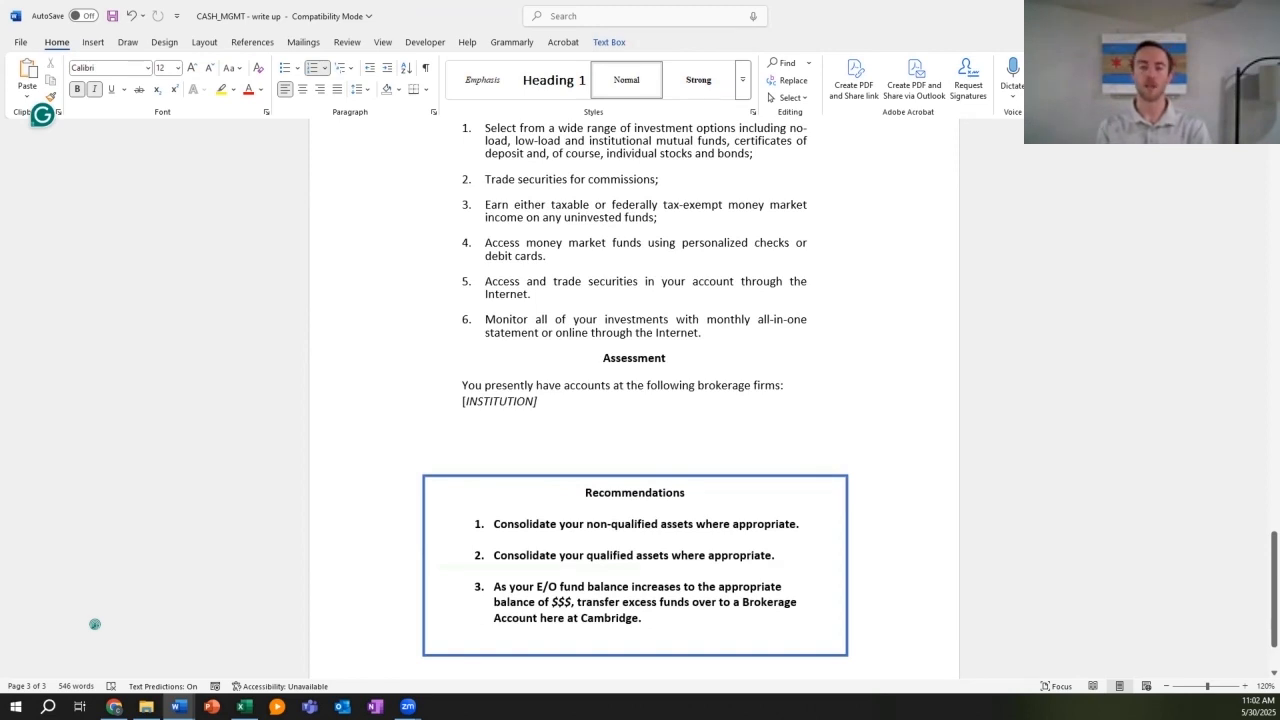
pyautogui.scroll(-5, 94, 624)
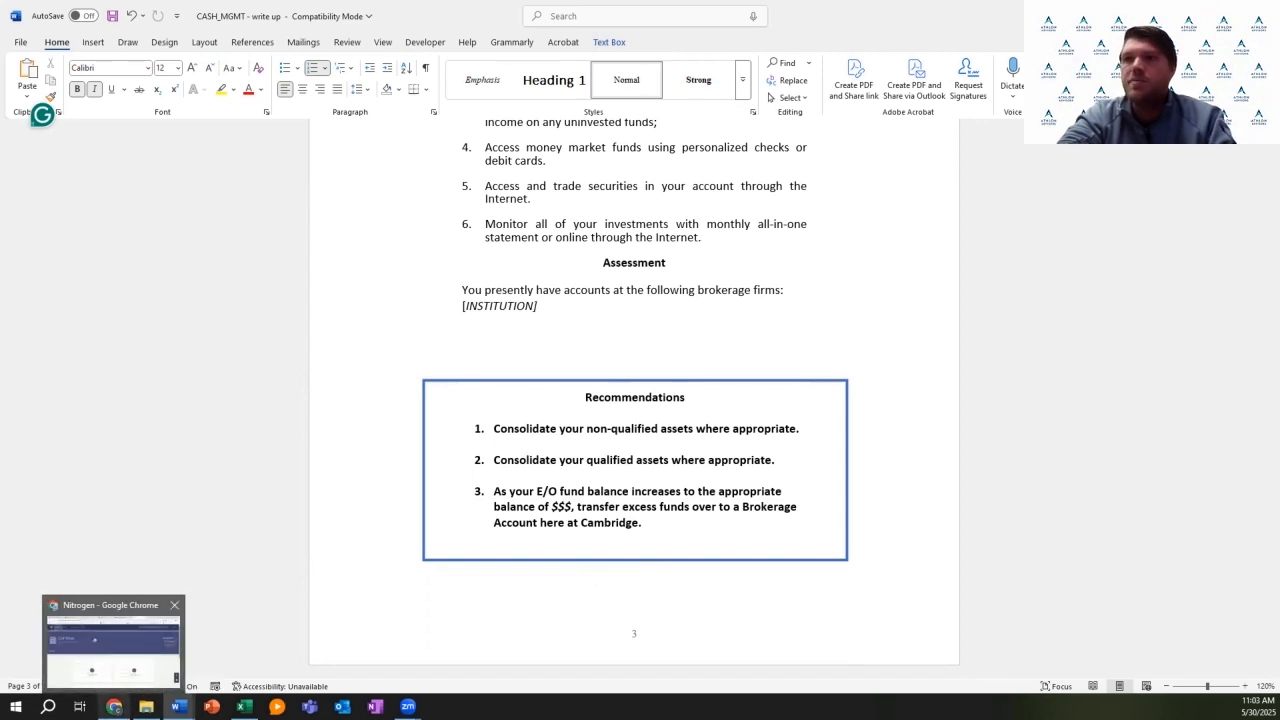
# Step: Bring up the client's page in Nitrogen and go to the Risk Number tab
pyautogui.click(114, 706)
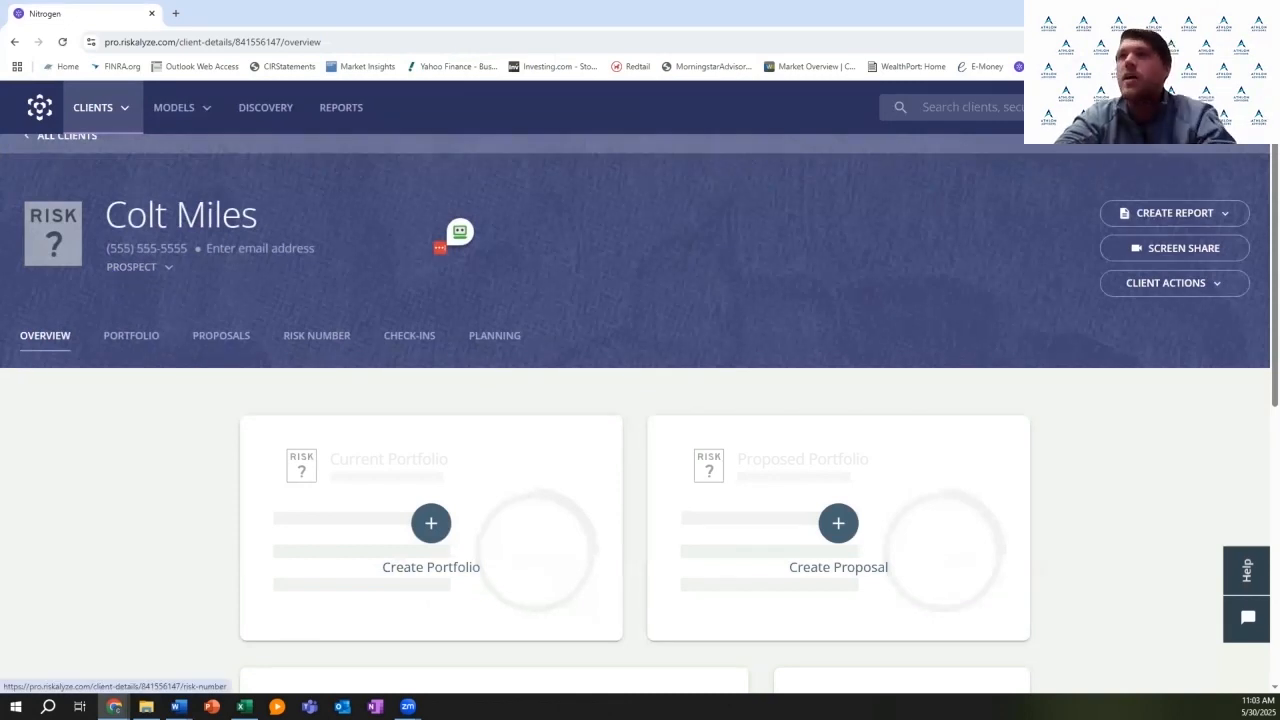
pyautogui.click(316, 335)
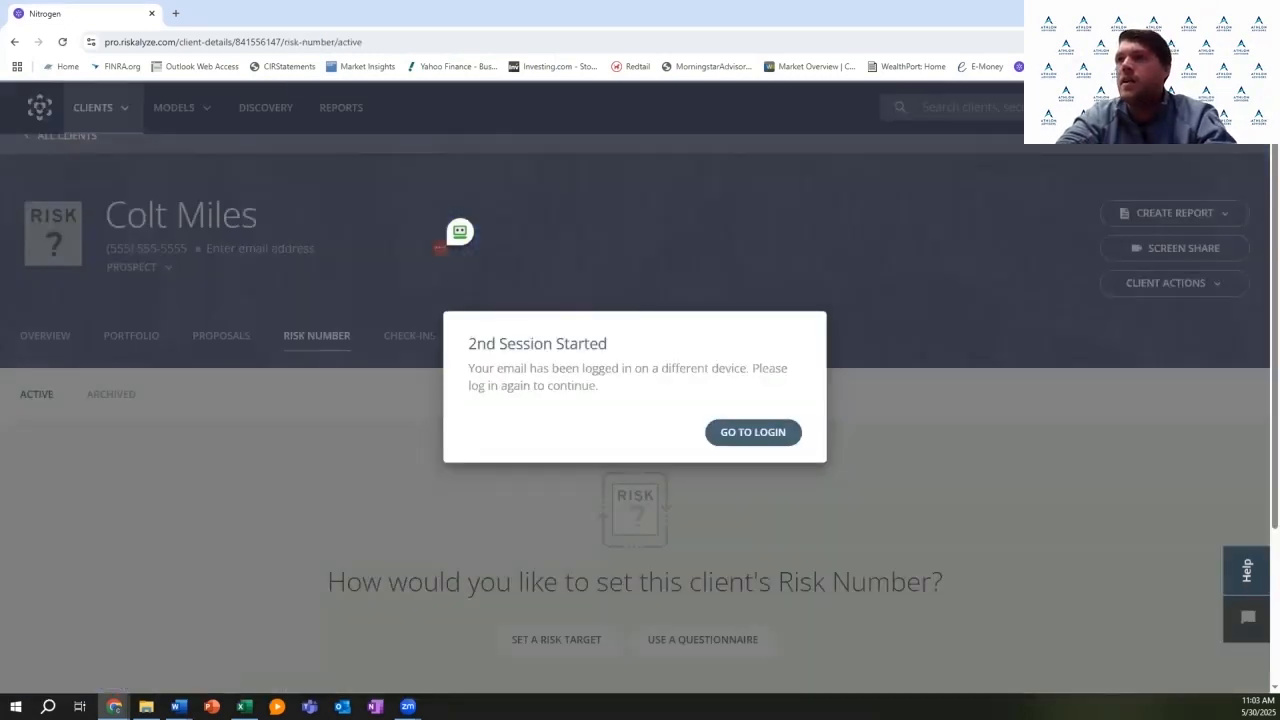